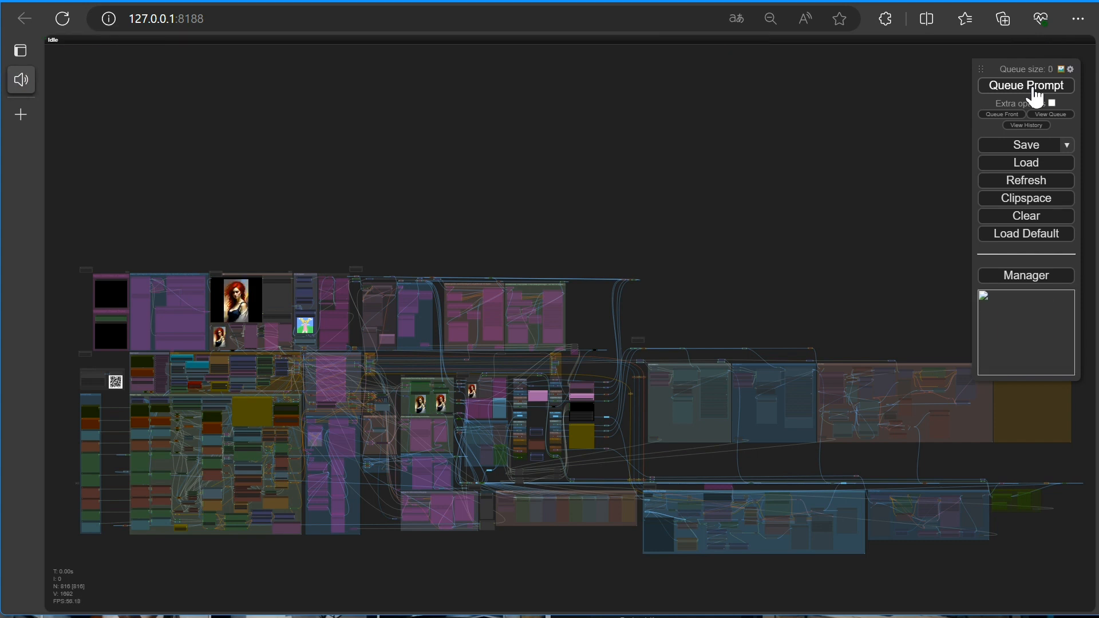
Enable highresfix in the Fast Bypasser node, leaving upscale 1 and upscale 2 disabled, and queue the prompt
scroll(606, 403, "up", 10)
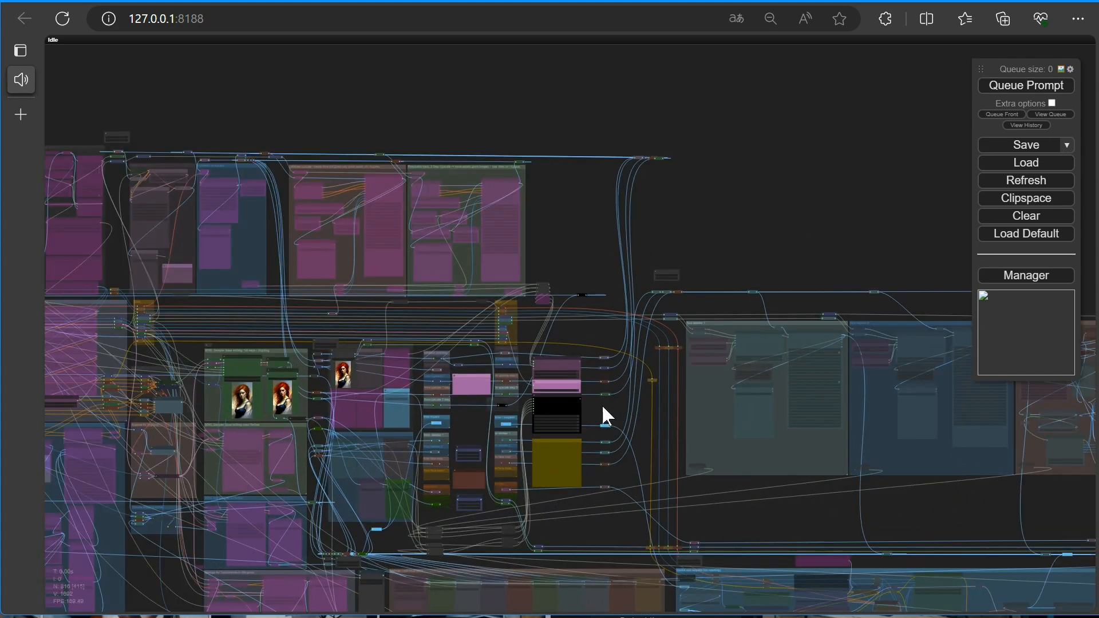
scroll(595, 415, "up", 5)
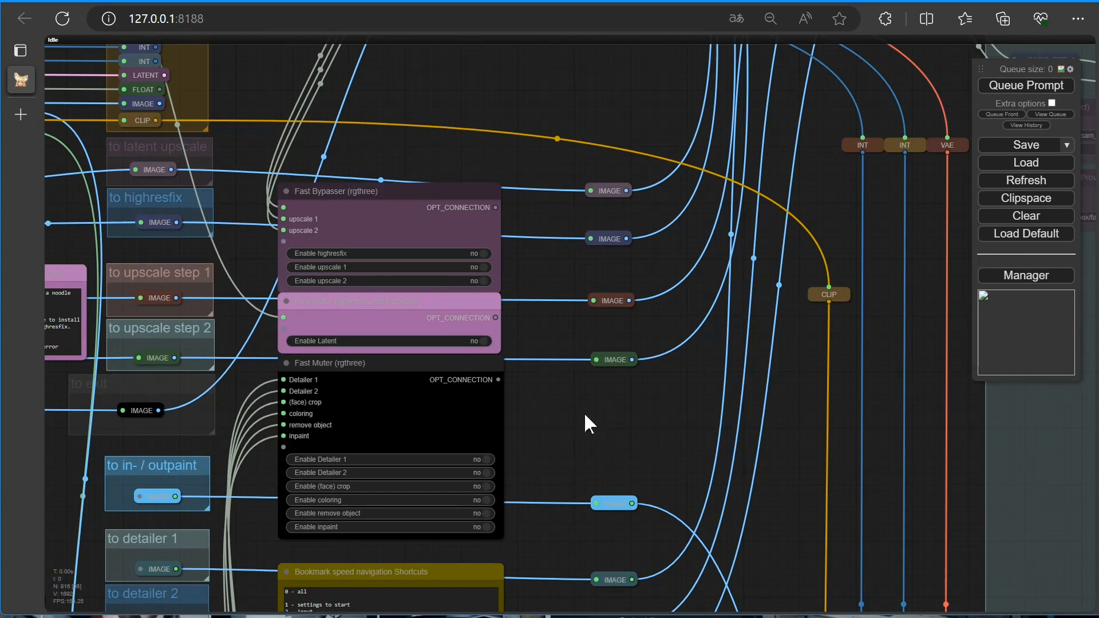
left_click_drag(588, 420, 859, 434)
scroll(858, 433, "down", 2)
scroll(859, 434, "down", 6)
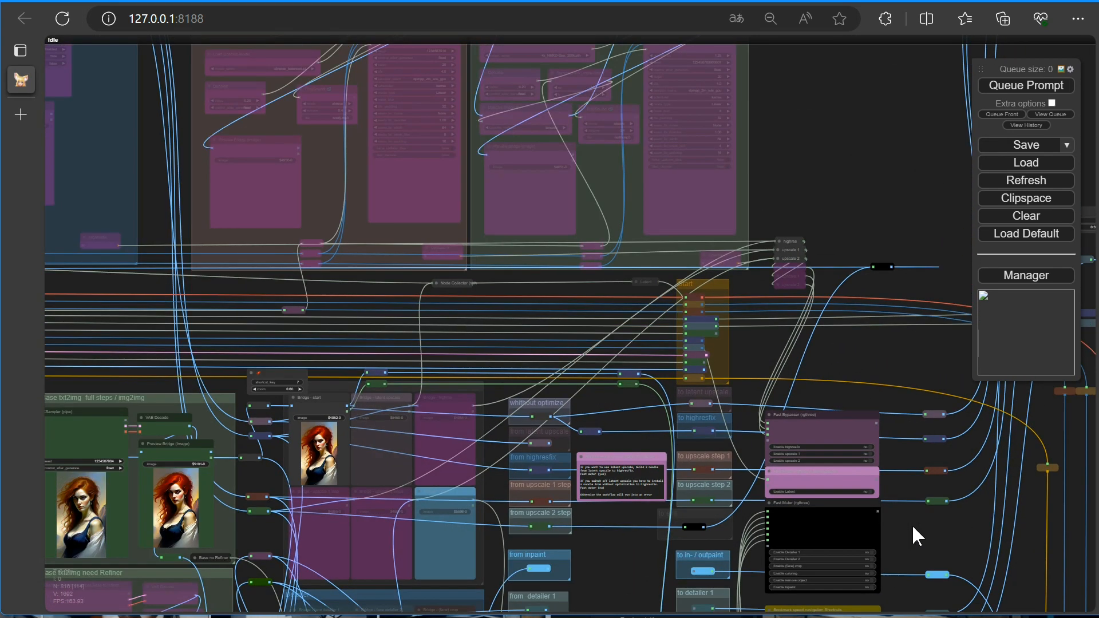
left_click_drag(905, 522, 945, 518)
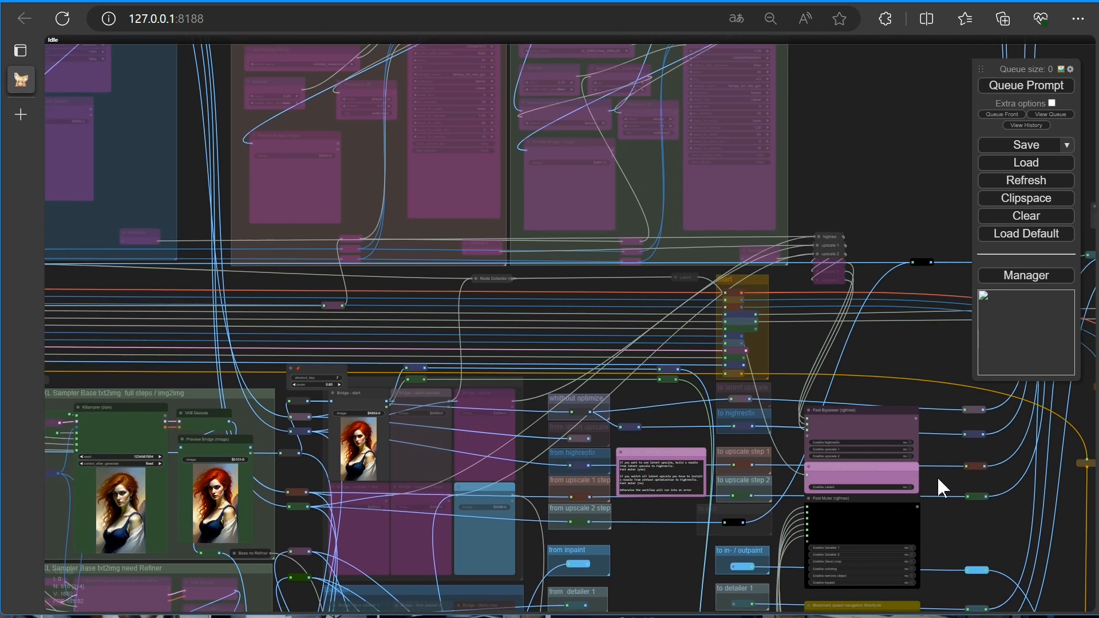
left_click(910, 443)
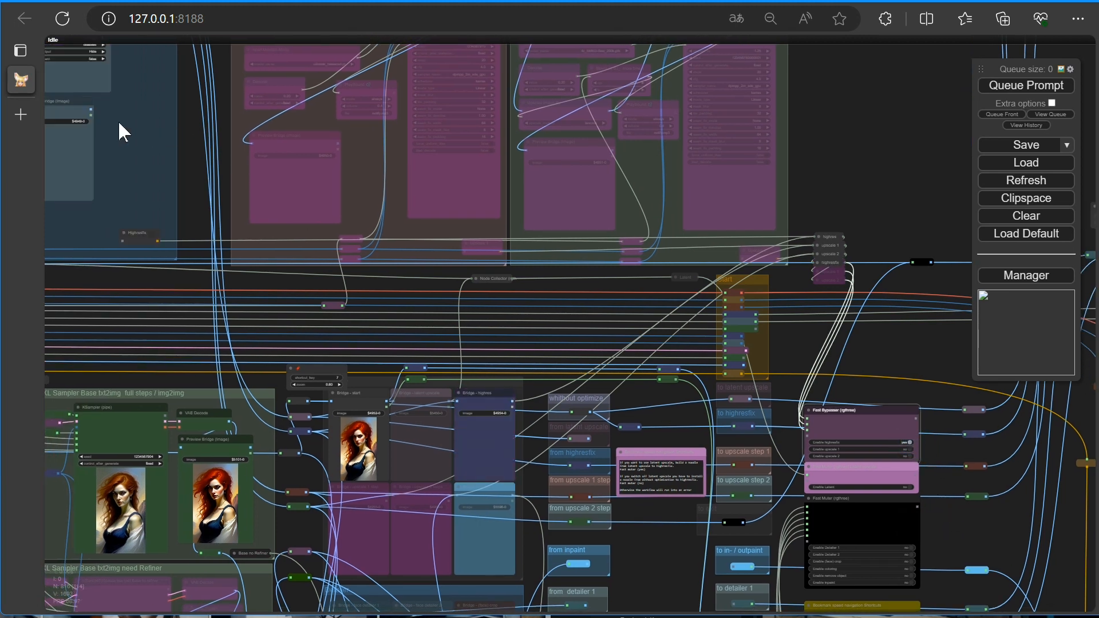
left_click(910, 449)
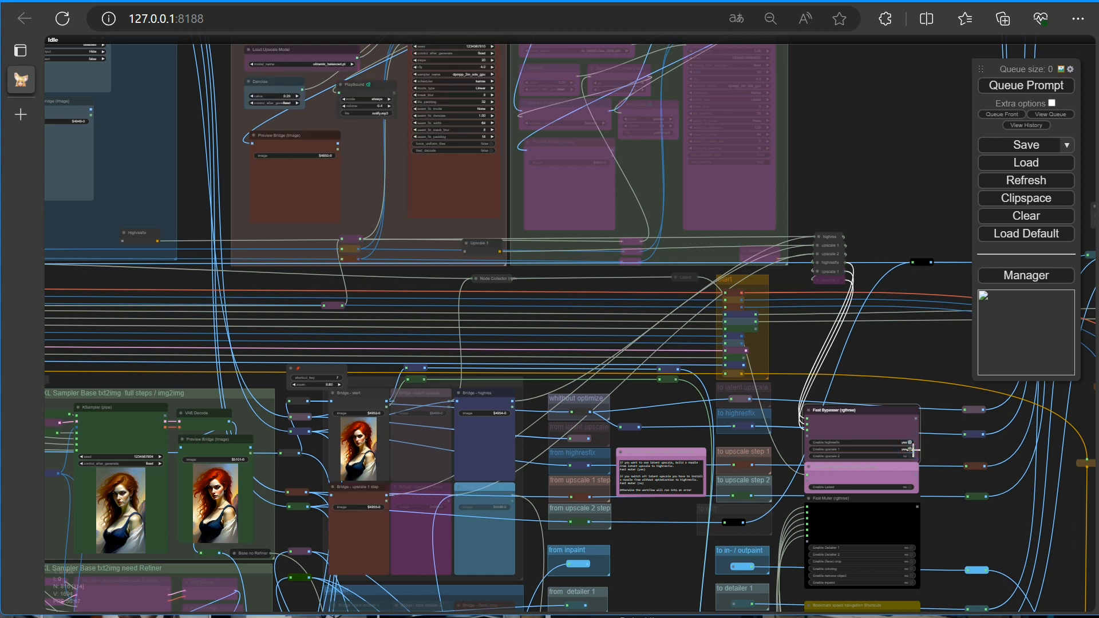
left_click(911, 456)
left_click(911, 456)
left_click(910, 449)
left_click(1010, 89)
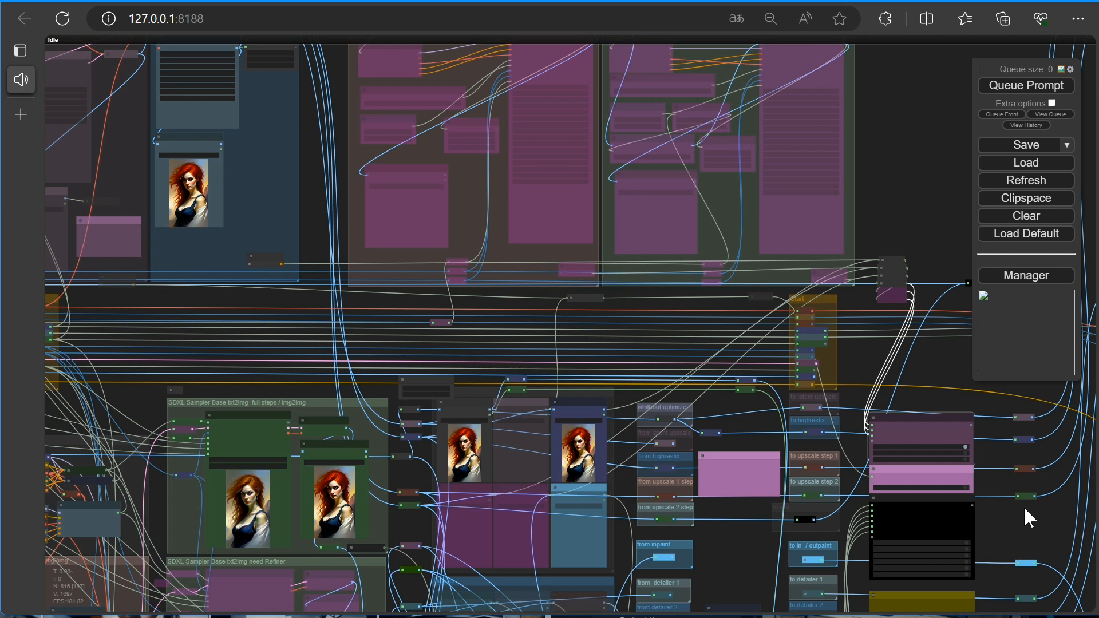
Enable Latent in the latent upscale Fast Muter node
left_click_drag(898, 366, 871, 383)
scroll(710, 347, "up", 5)
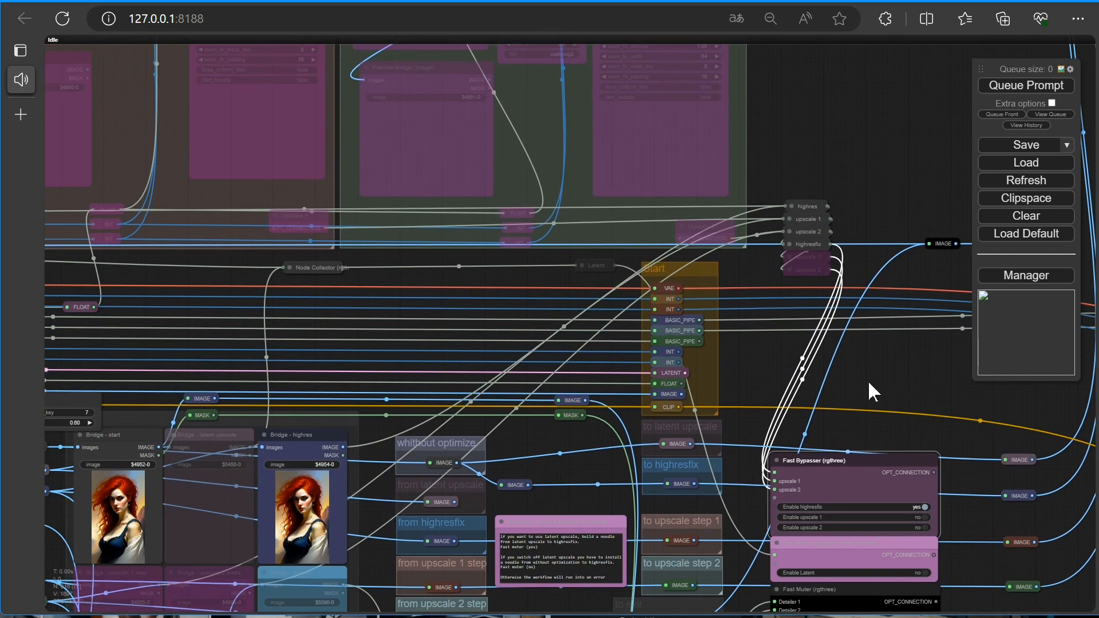
left_click_drag(903, 436, 942, 272)
left_click(967, 408)
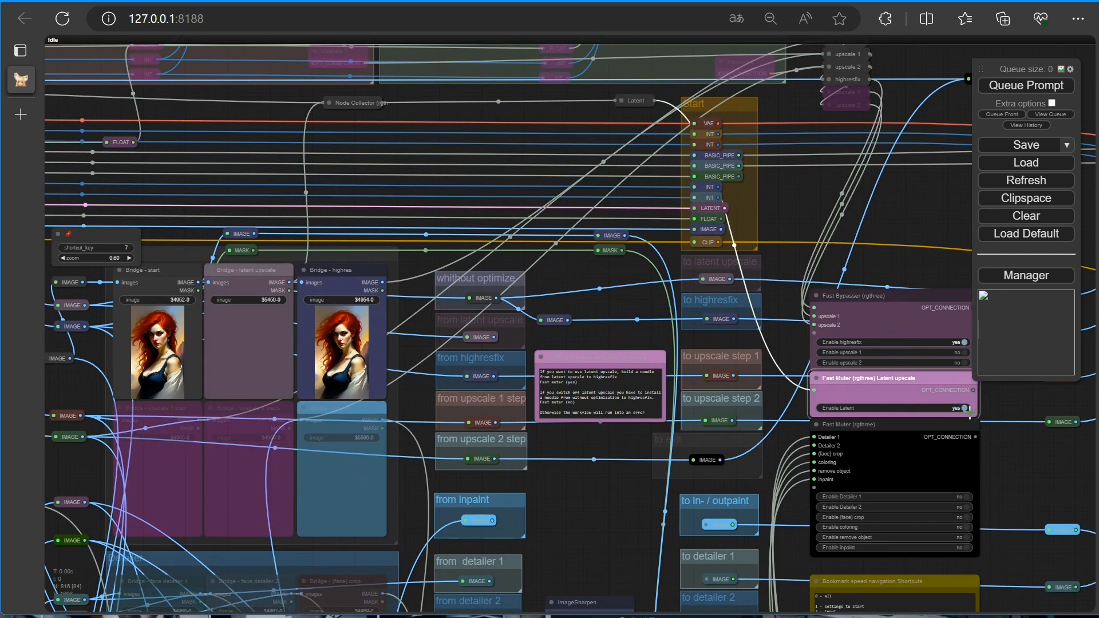
Queue the prompt to run the workflow with latent upscale enabled
scroll(593, 438, "up", 7)
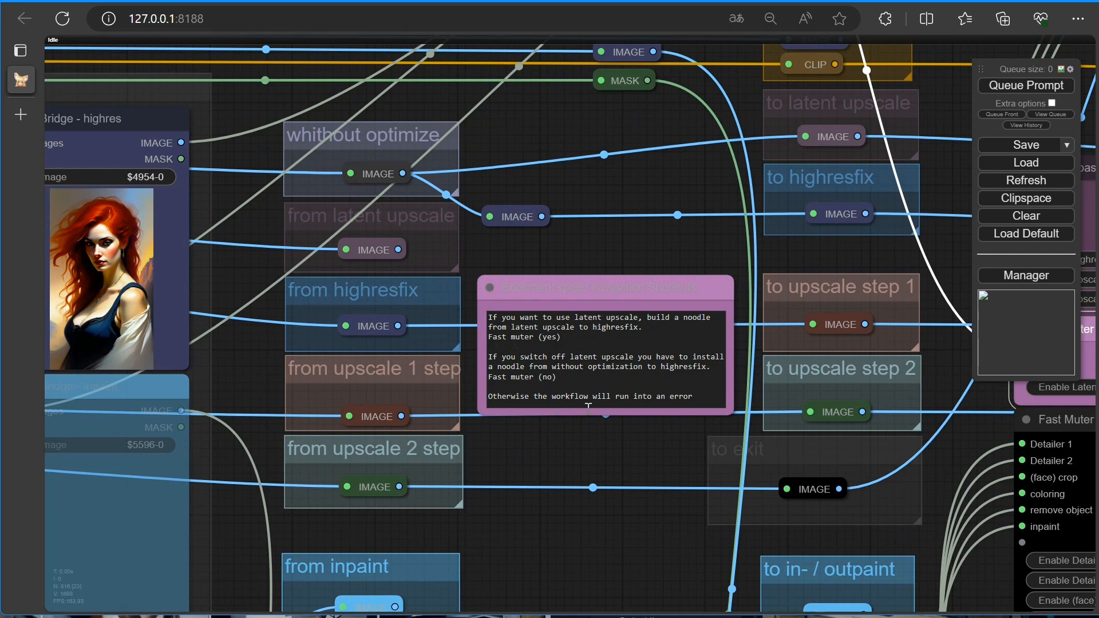
left_click_drag(398, 249, 490, 216)
scroll(503, 240, "down", 6)
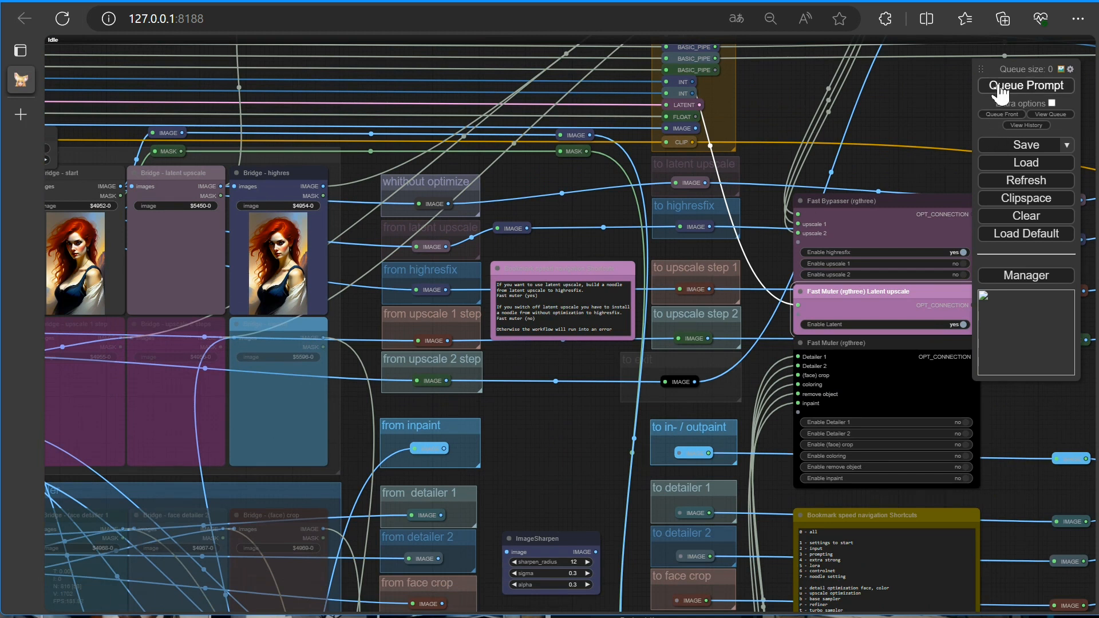
left_click(999, 87)
Zoom in to compare the start, latent upscale and highres bridge preview images
scroll(514, 430, "down", 3)
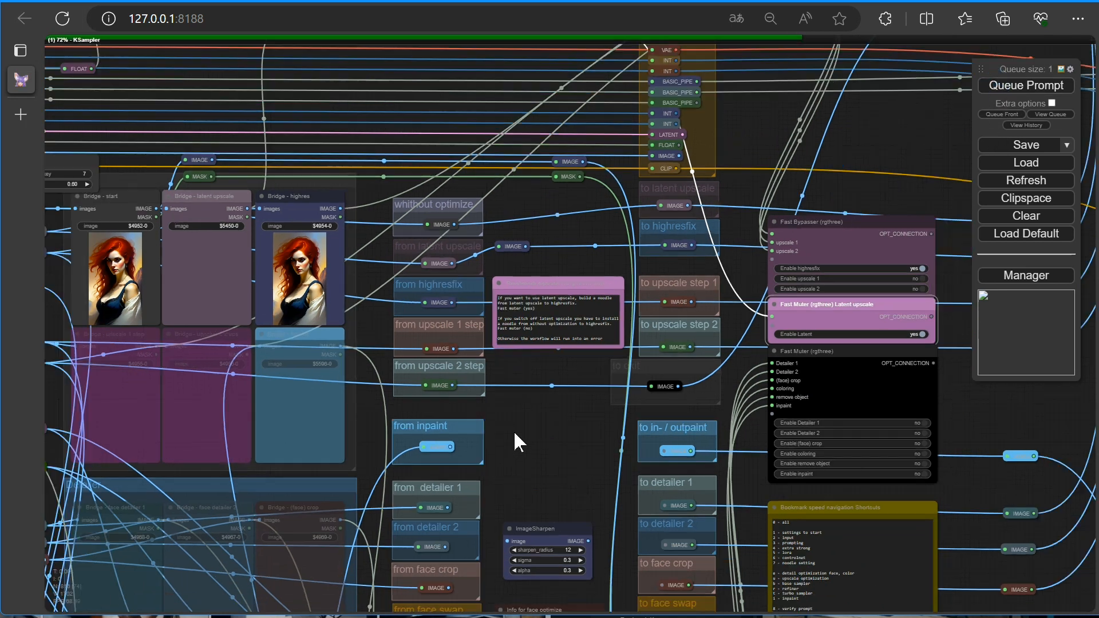
scroll(520, 463, "down", 3)
left_click_drag(521, 475, 708, 546)
scroll(515, 412, "up", 15)
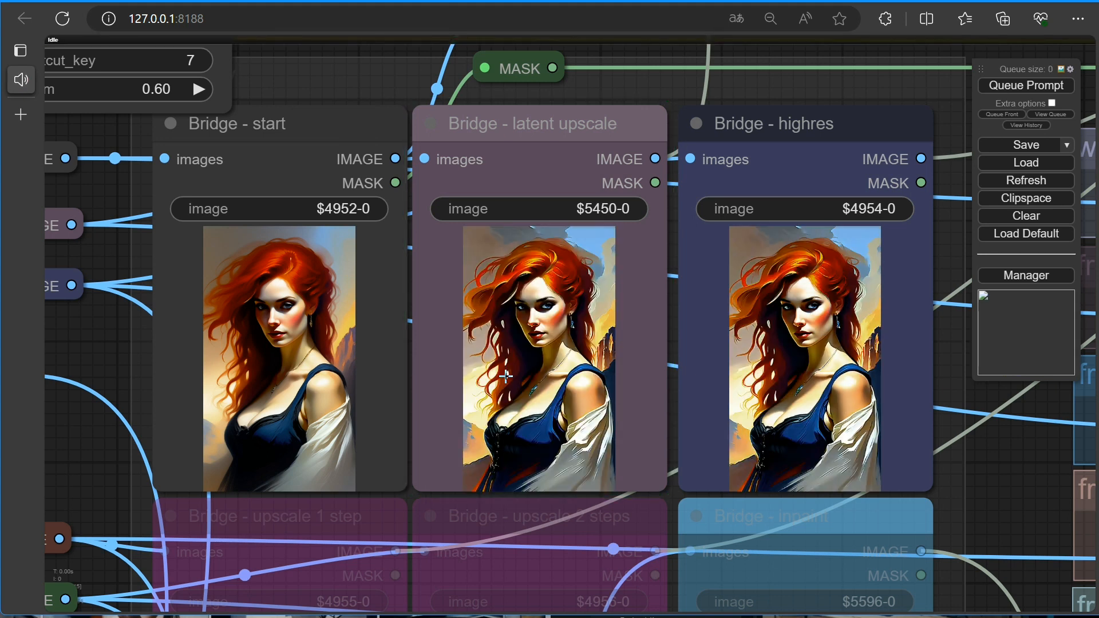
scroll(471, 445, "up", 6)
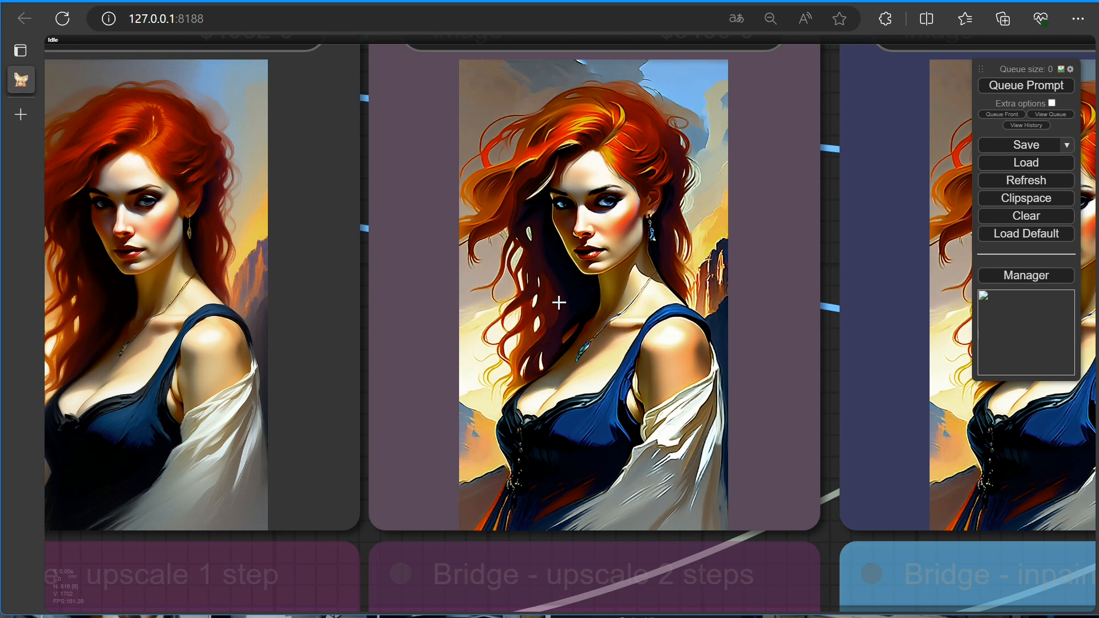
scroll(559, 302, "down", 1)
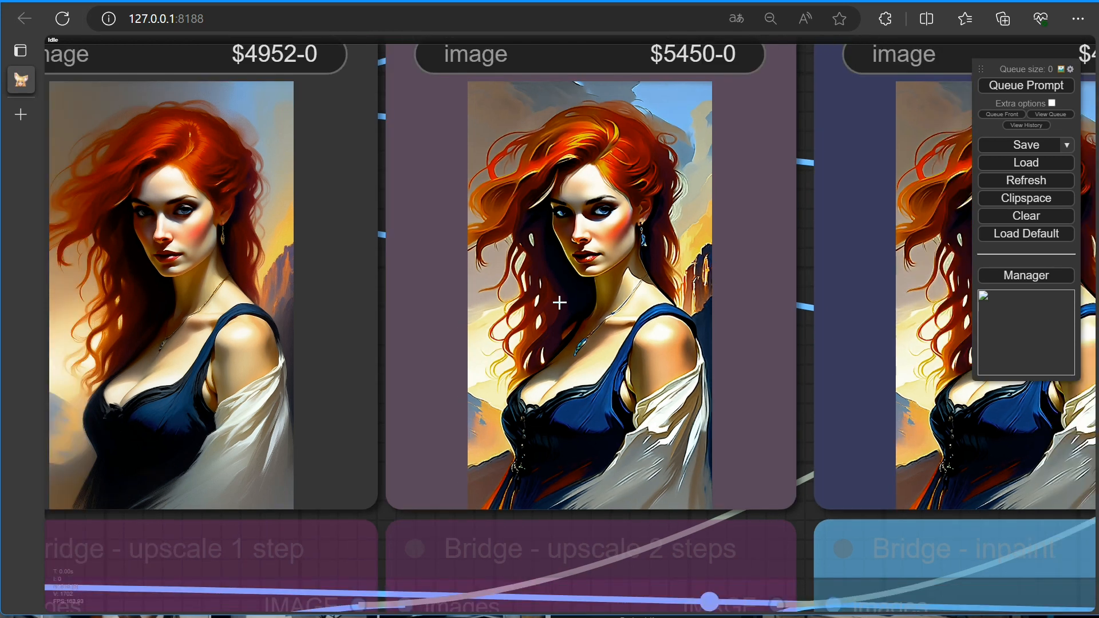
scroll(558, 302, "down", 5)
Disable Latent in the latent upscale Fast Muter node
left_click_drag(1004, 428, 362, 455)
scroll(544, 273, "down", 2)
left_click_drag(499, 283, 574, 322)
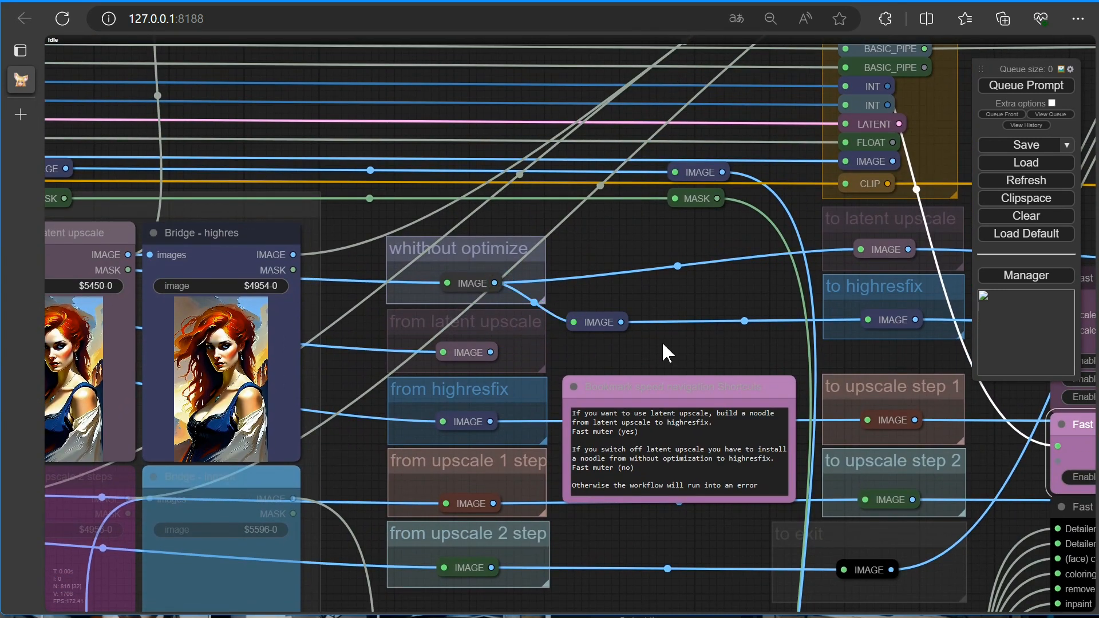
scroll(682, 347, "down", 7)
left_click_drag(685, 475, 387, 418)
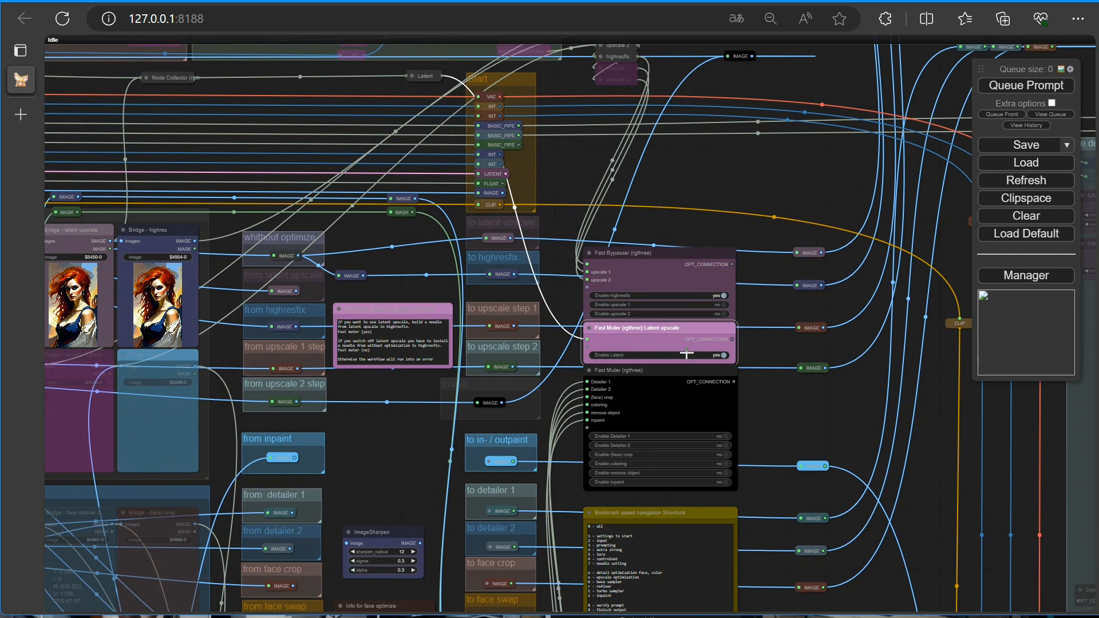
left_click(724, 355)
Examine the Fast Muter options for detailers, face crop, coloring, remove object and inpaint
left_click_drag(747, 409, 805, 318)
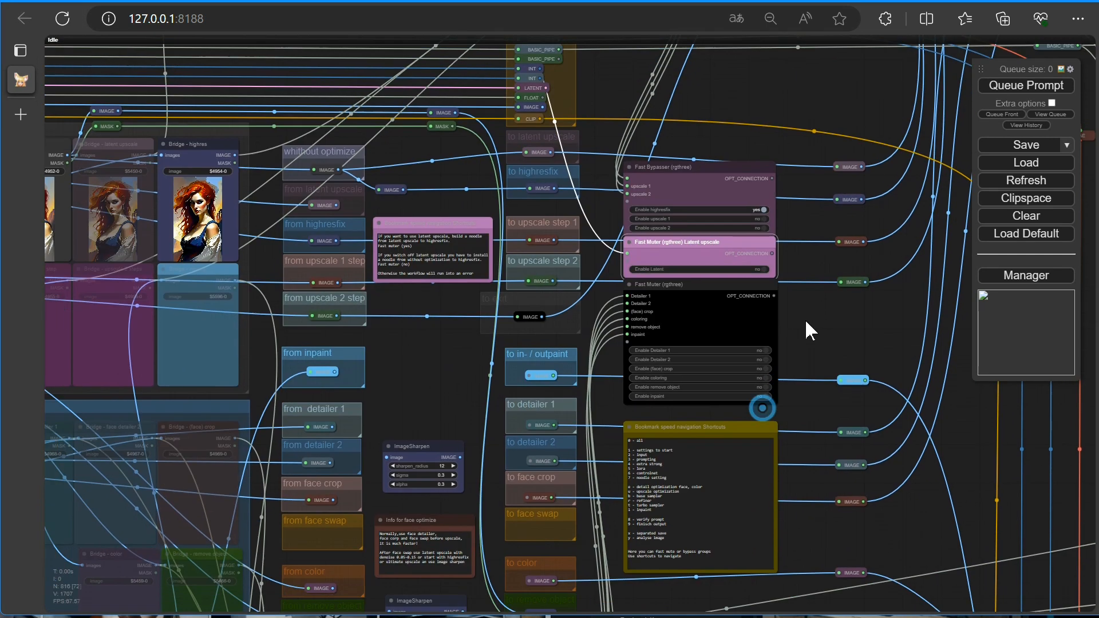
scroll(507, 344, "up", 6)
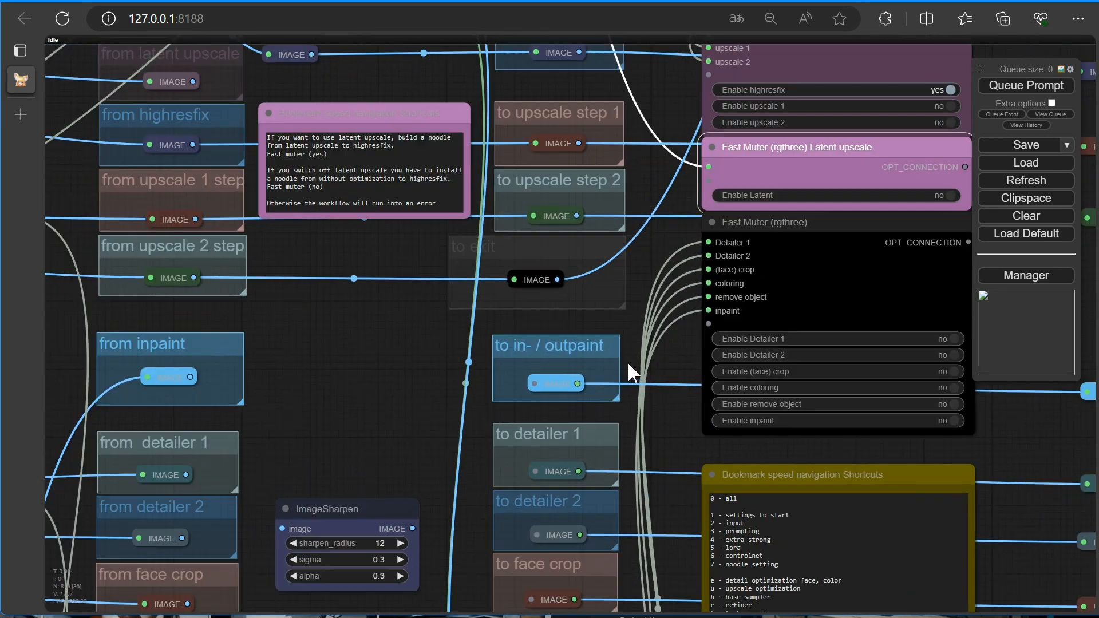
scroll(631, 372, "up", 2)
left_click_drag(697, 455, 548, 417)
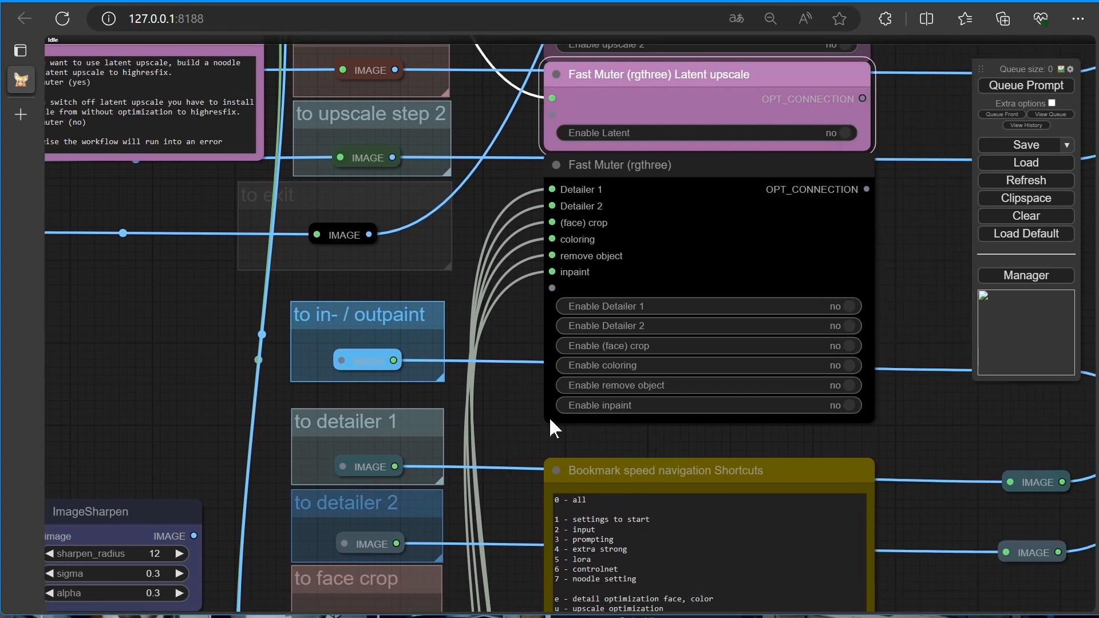
left_click(549, 417)
scroll(550, 417, "down", 2)
left_click_drag(833, 314, 615, 314)
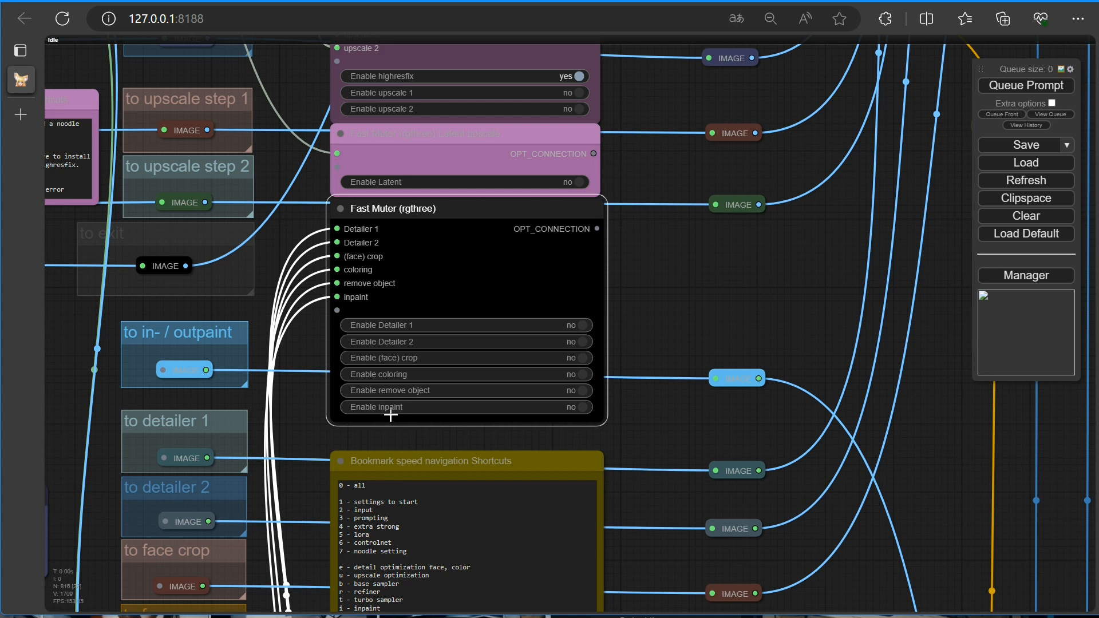
In Start settings, set the Ext/Base/Turbo/Refiner value to 1 and disable Enable Base no Refiner
key("1")
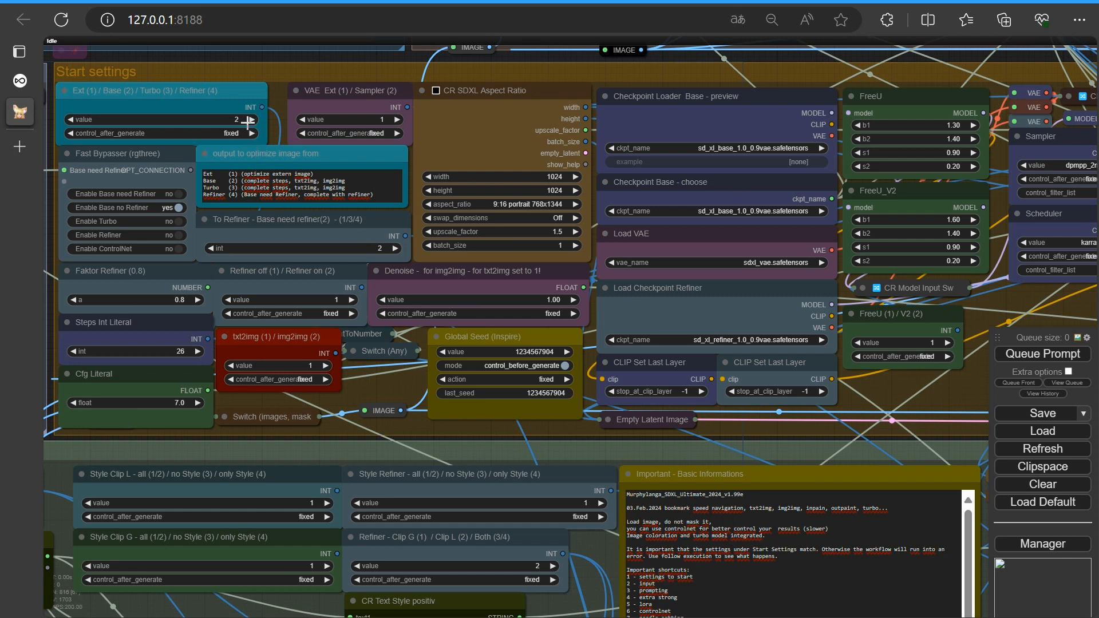
left_click(71, 119)
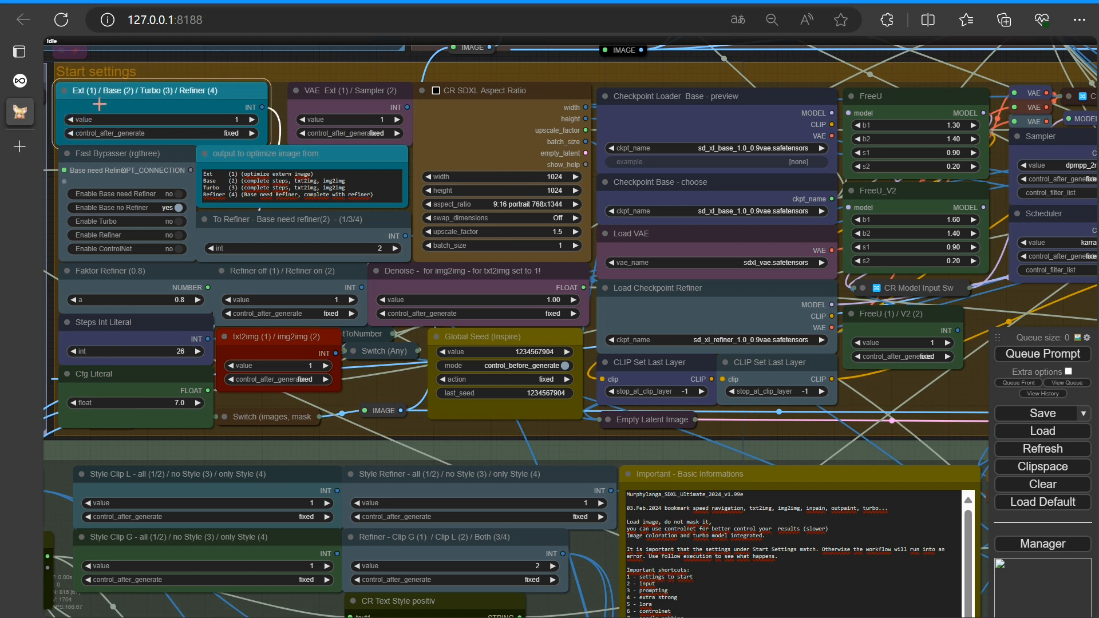
left_click(181, 209)
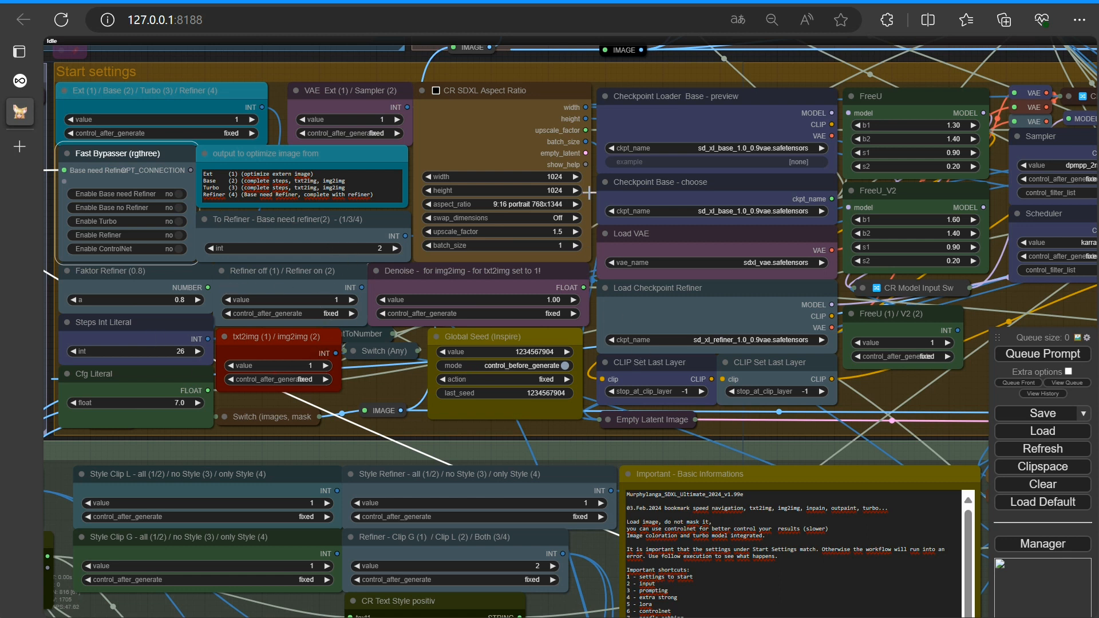
Set the CR SDXL Aspect Ratio to 9:16 portrait 768x1344
left_click(515, 206)
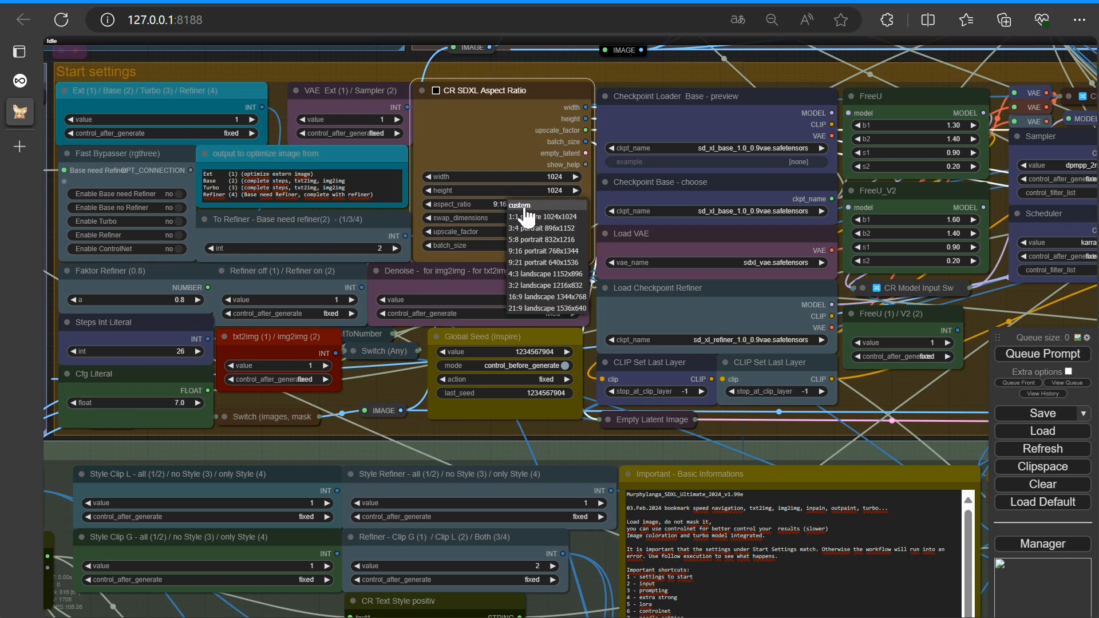
left_click(523, 206)
left_click(544, 208)
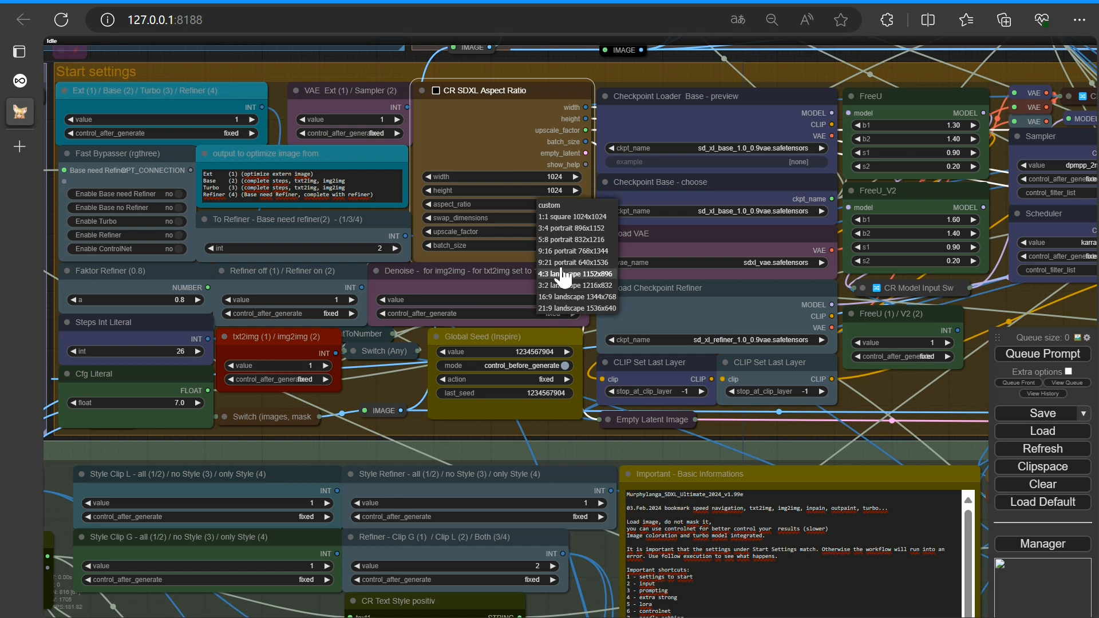
left_click(561, 250)
Open the image selection list of the Load Image 1 to continue node
scroll(658, 280, "down", 2)
scroll(659, 279, "down", 4)
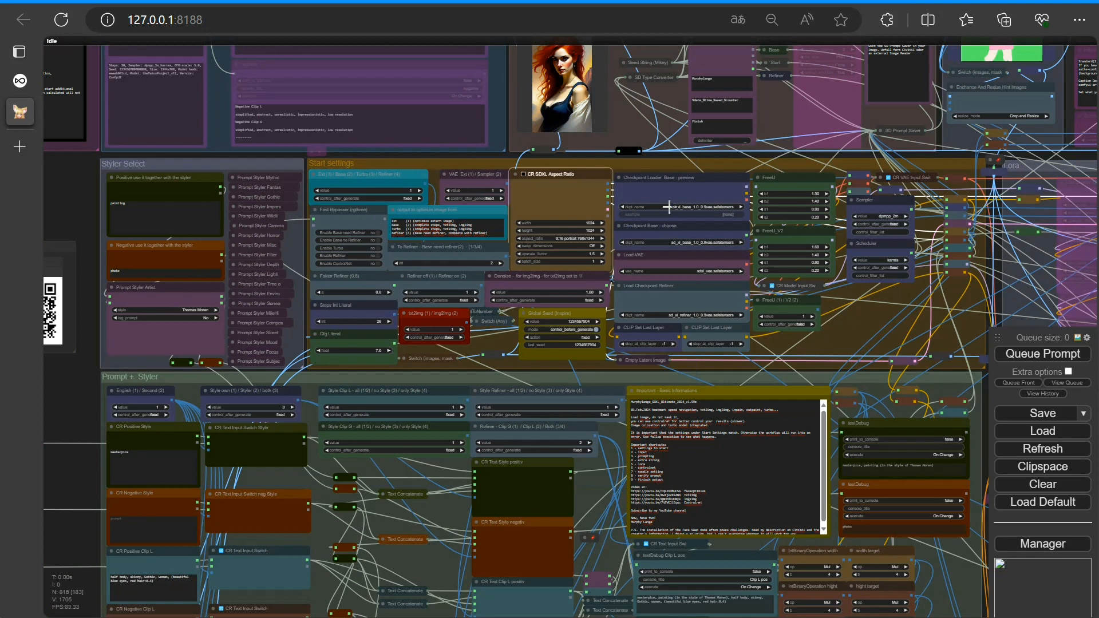
left_click_drag(877, 116, 135, 479)
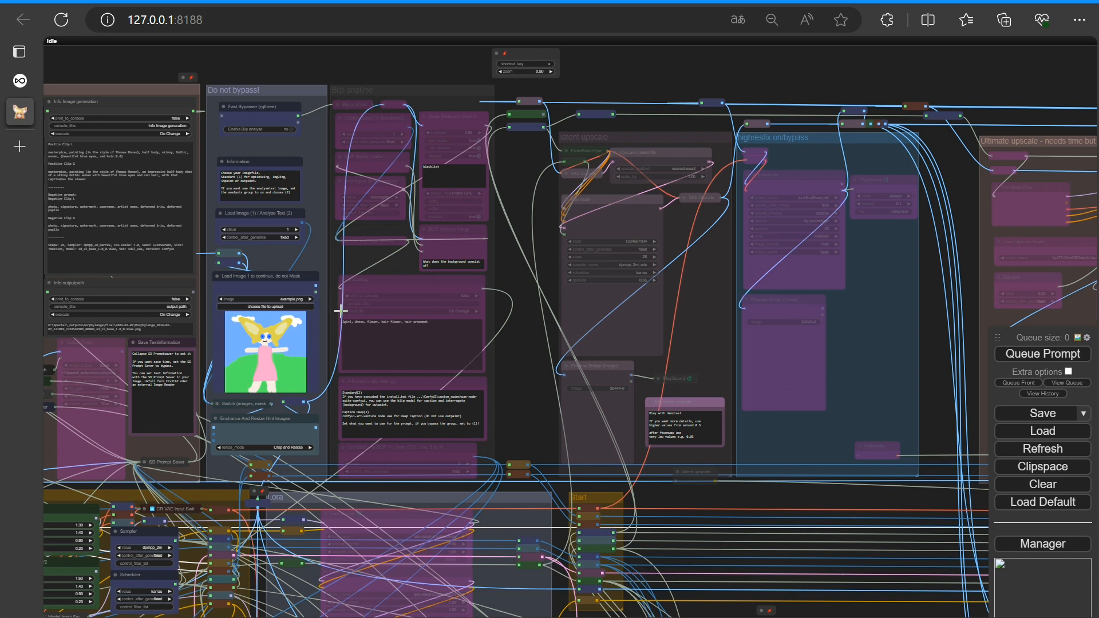
scroll(340, 311, "up", 1)
scroll(340, 310, "up", 1)
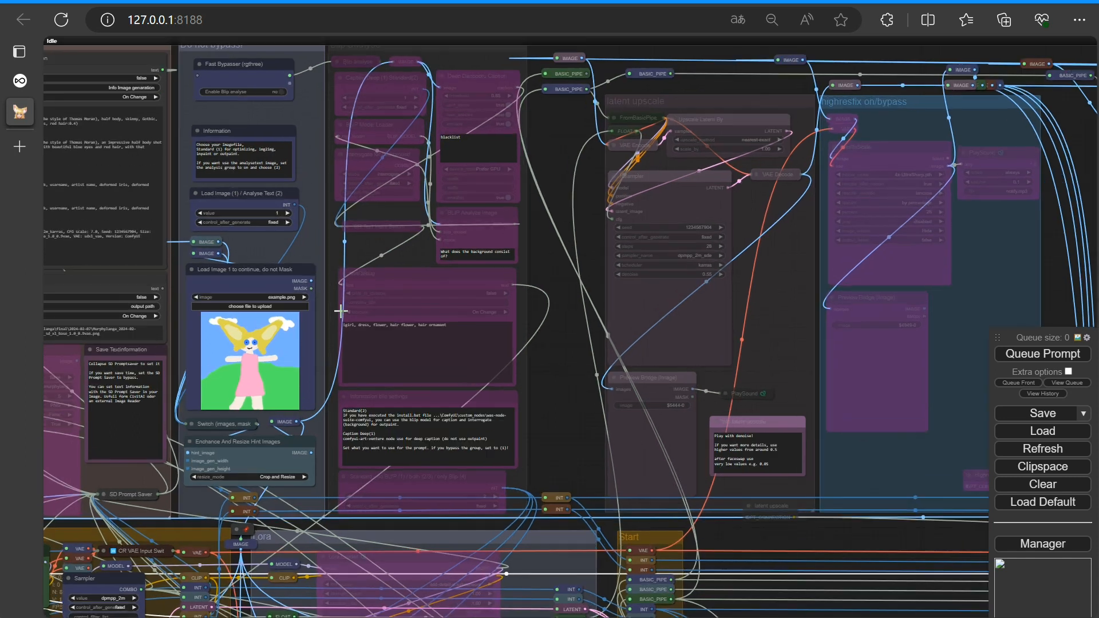
scroll(340, 310, "up", 2)
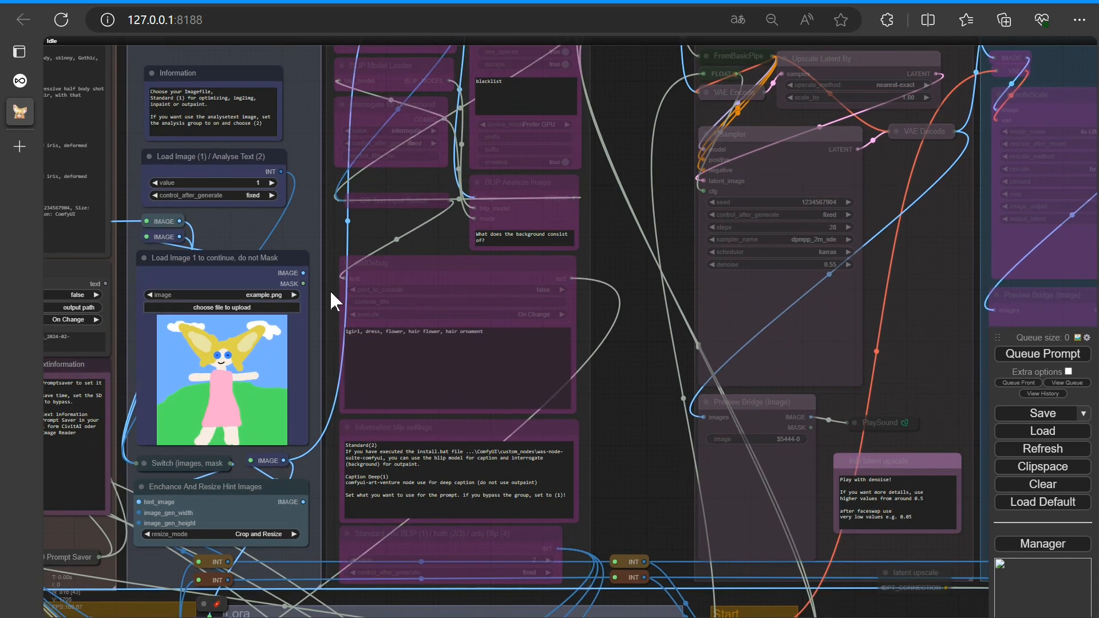
left_click_drag(380, 232, 548, 227)
scroll(421, 218, "up", 2)
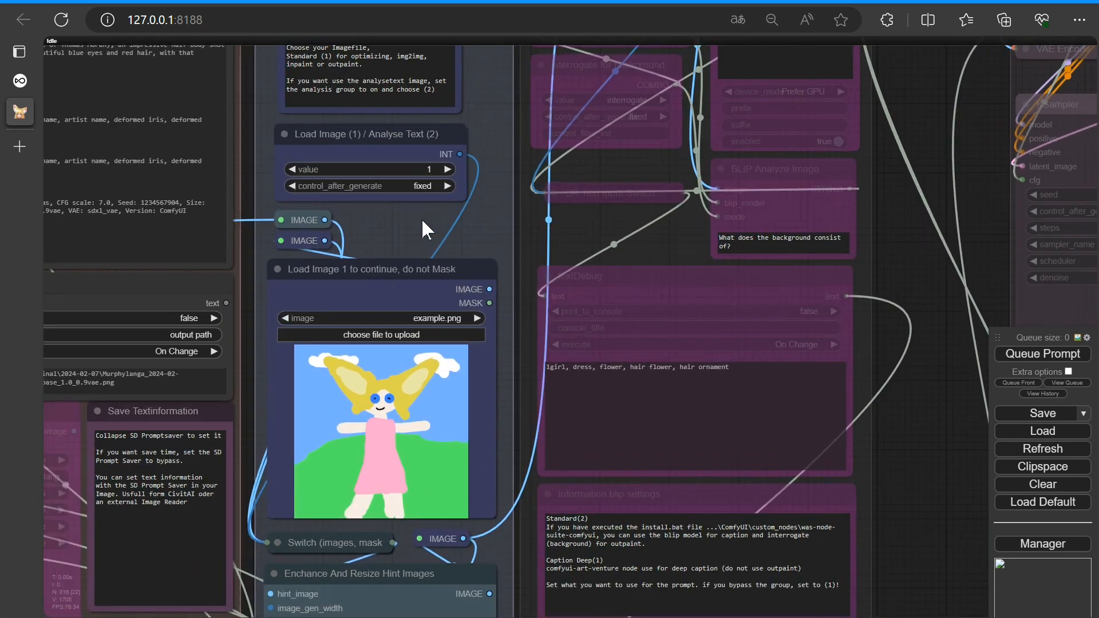
left_click(394, 321)
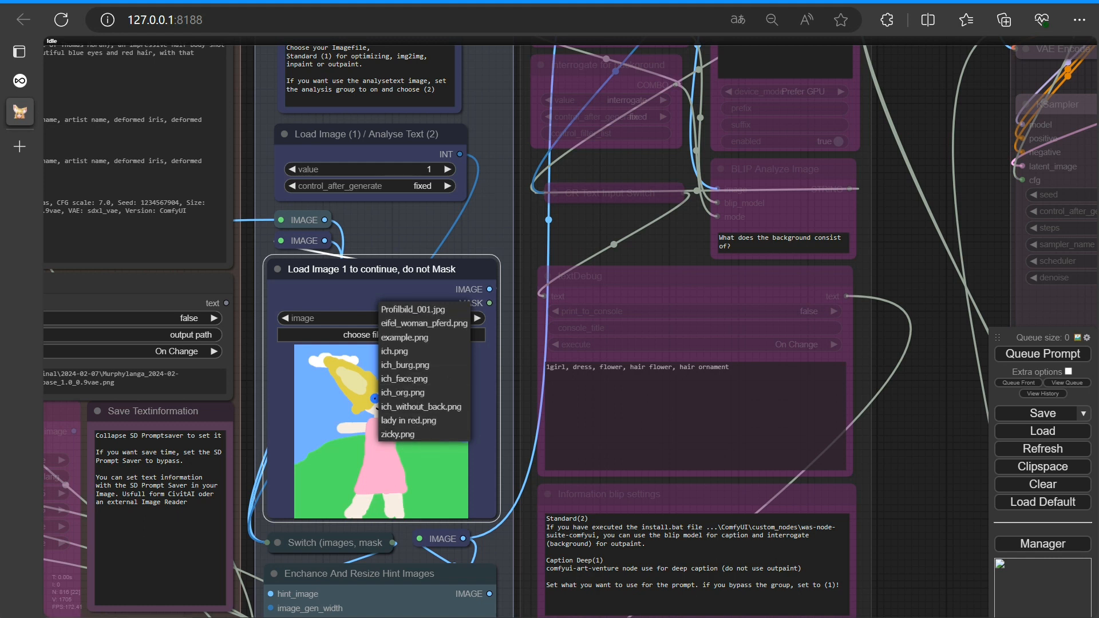
Switch to File Explorer and copy Maedchen.jpg into the ComfyUI_windows_portable ComfyUI input folder
key("alt+Tab")
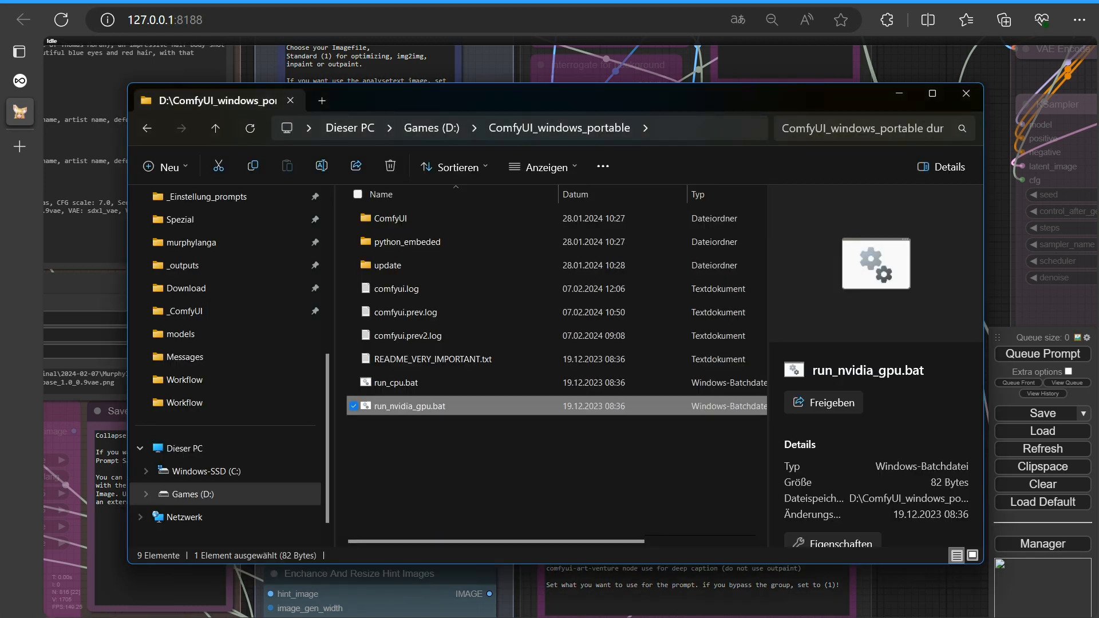
double_click(404, 219)
double_click(399, 409)
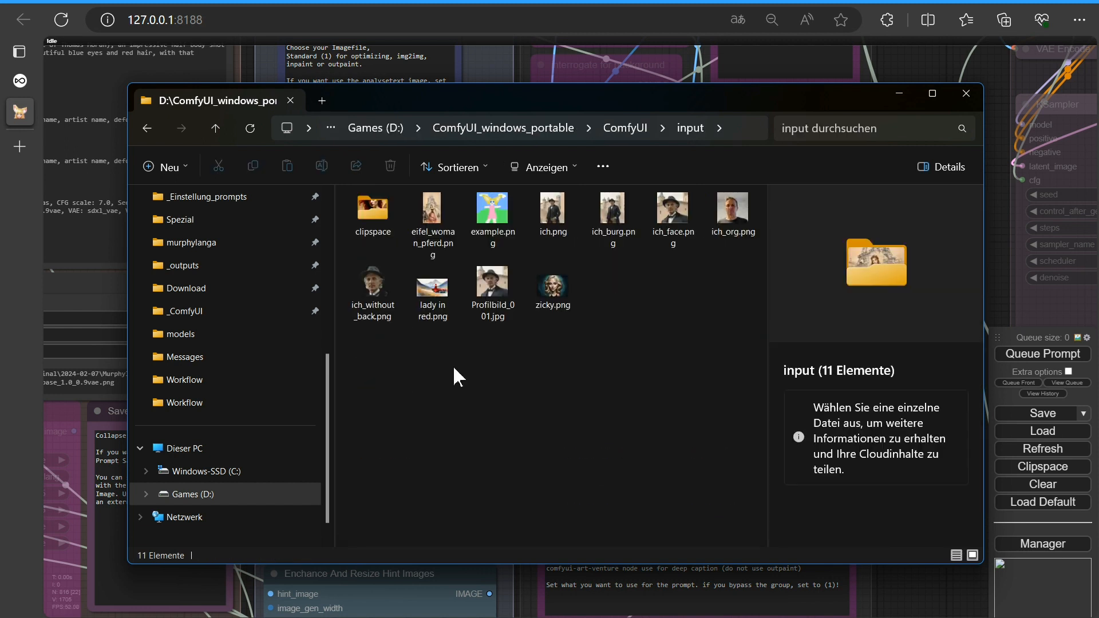
left_click_drag(786, 617, 441, 367)
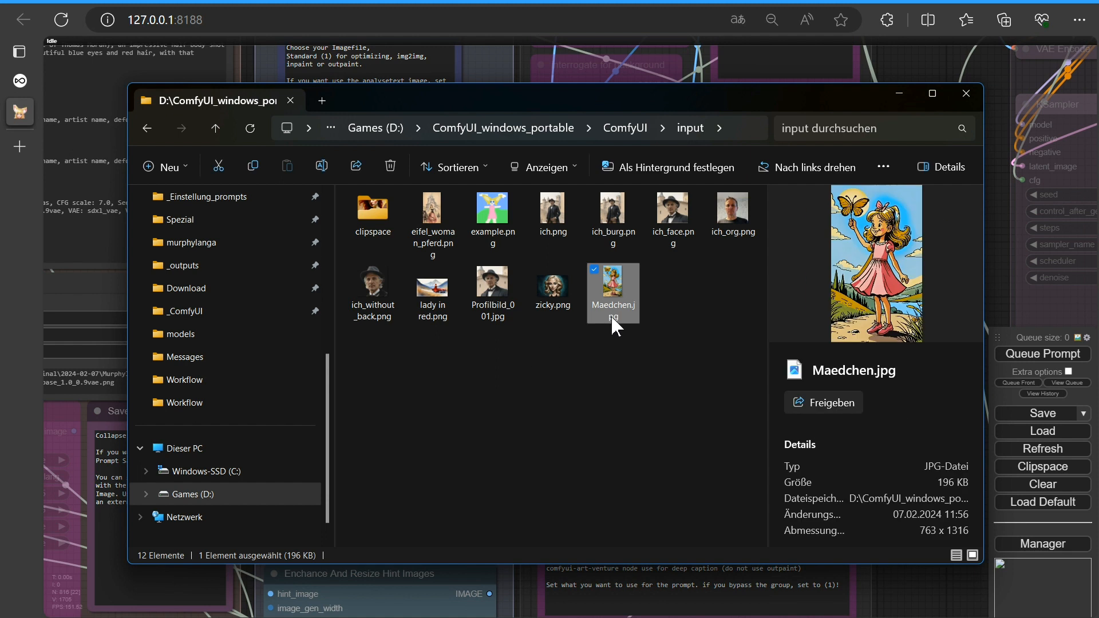
Return to the browser, refresh the workflow and choose Maedchen.jpg in the Load Image 1 to continue node
left_click(485, 5)
left_click(1042, 449)
left_click(434, 318)
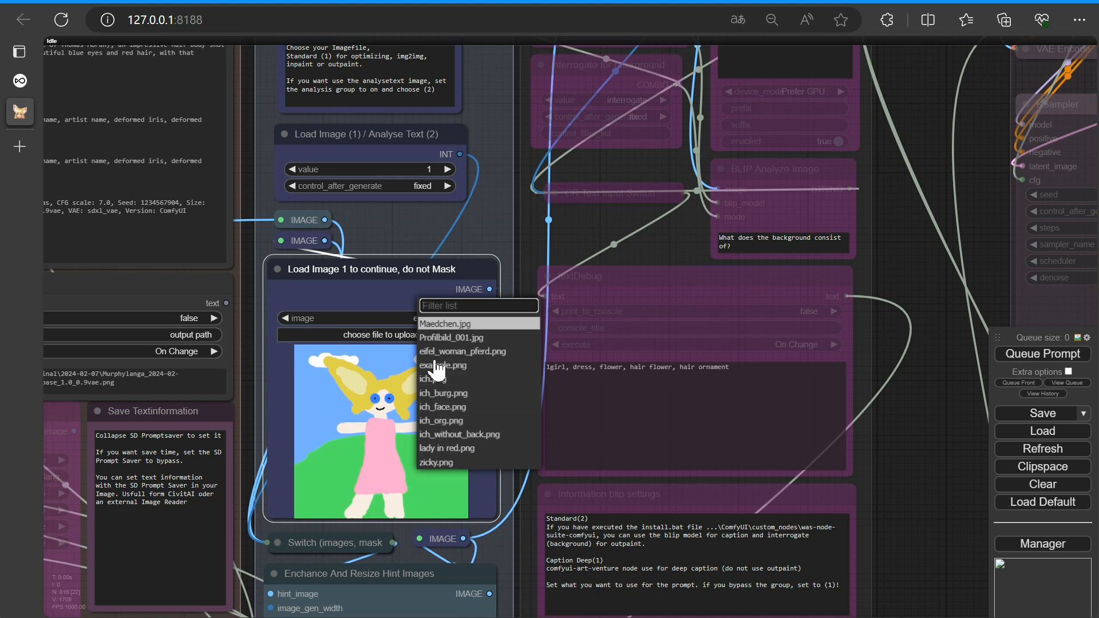
left_click(445, 324)
Enable inpaint in the Fast Muter node
scroll(402, 406, "down", 10)
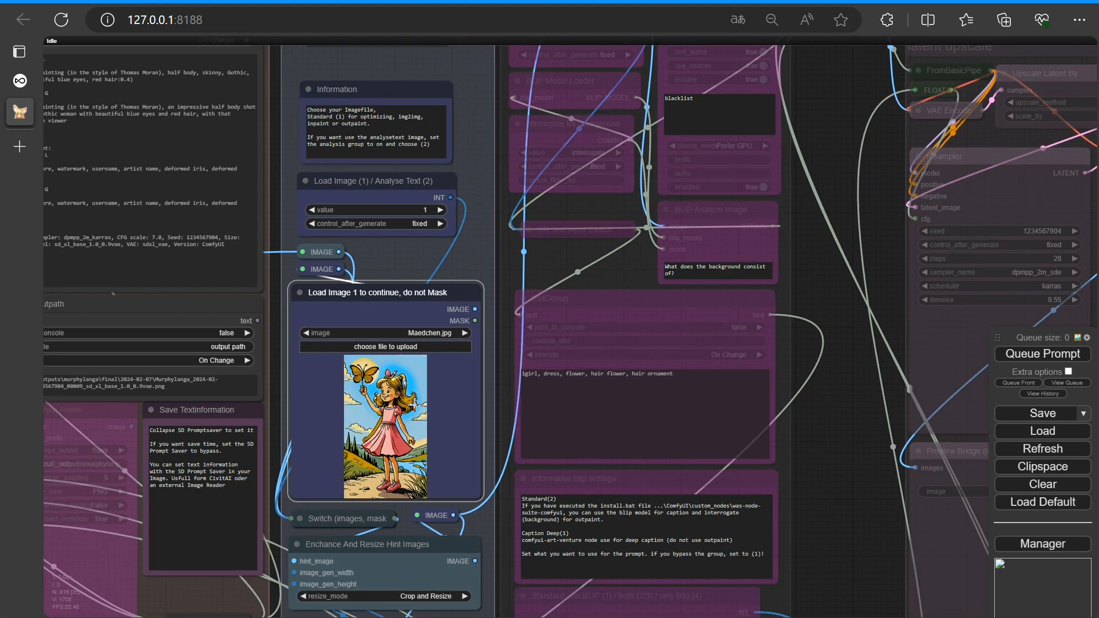
left_click_drag(263, 147, 526, 95)
scroll(273, 549, "up", 10)
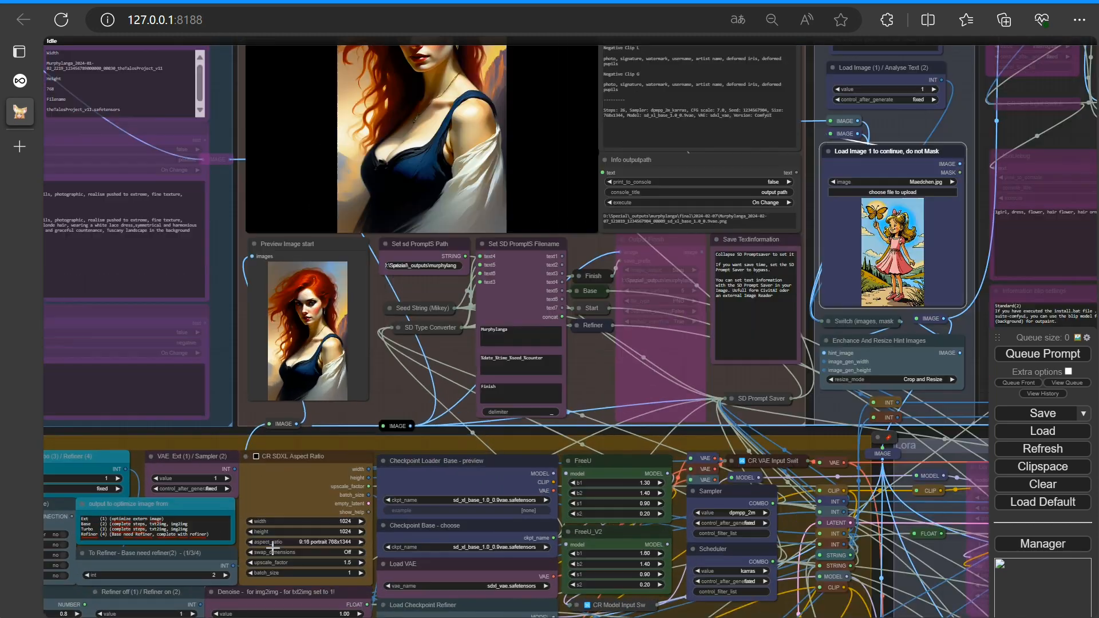
scroll(640, 479, "down", 10)
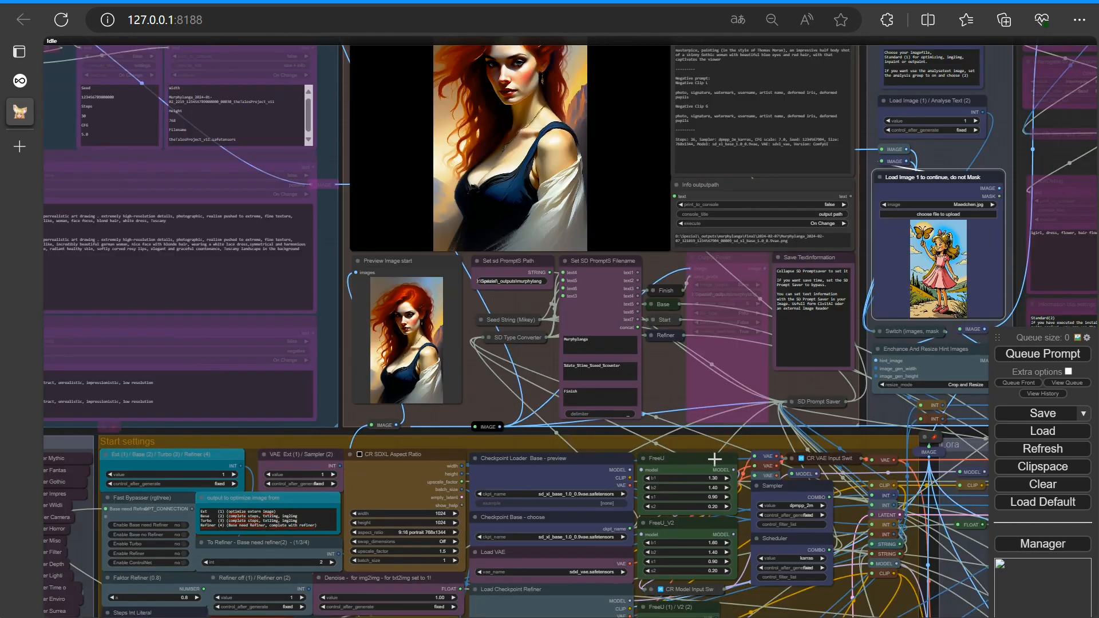
left_click_drag(850, 118, 633, 104)
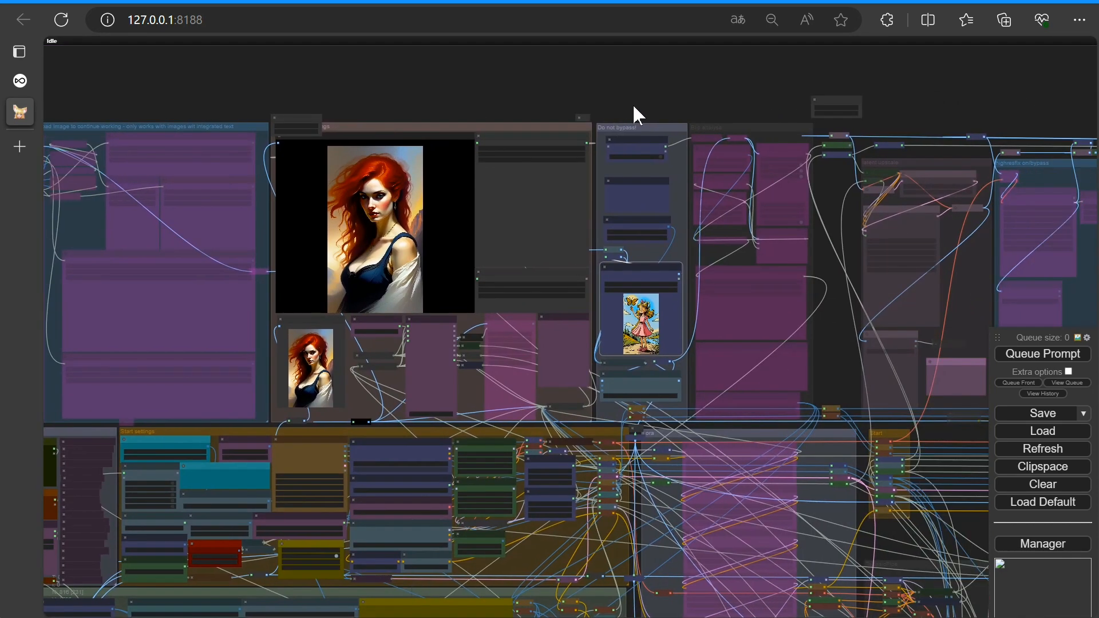
scroll(496, 420, "down", 6)
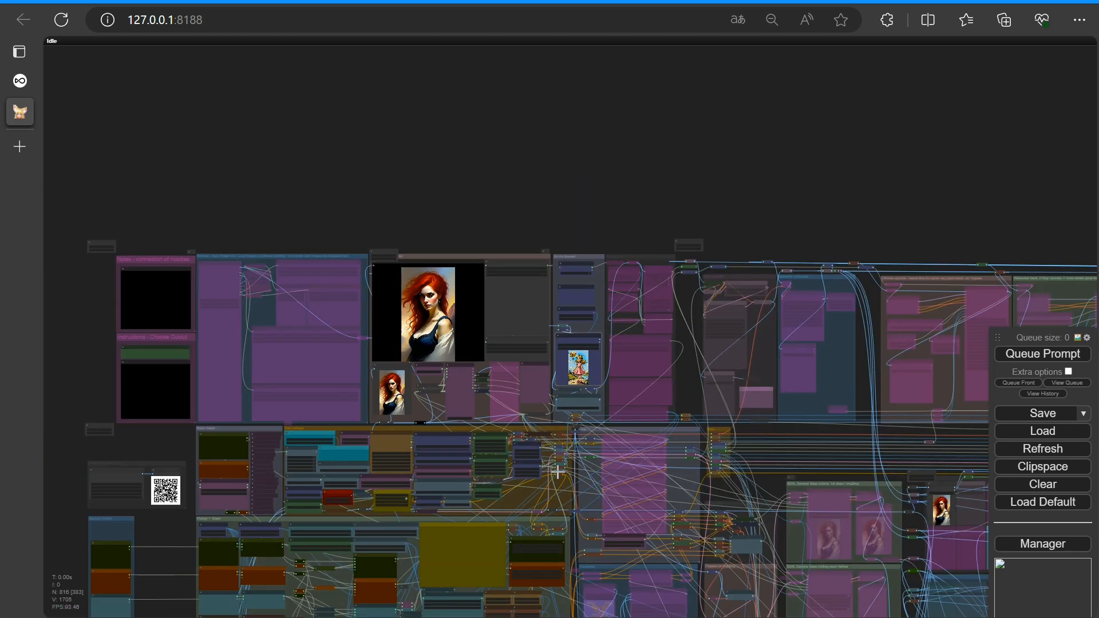
left_click_drag(537, 223, 463, 56)
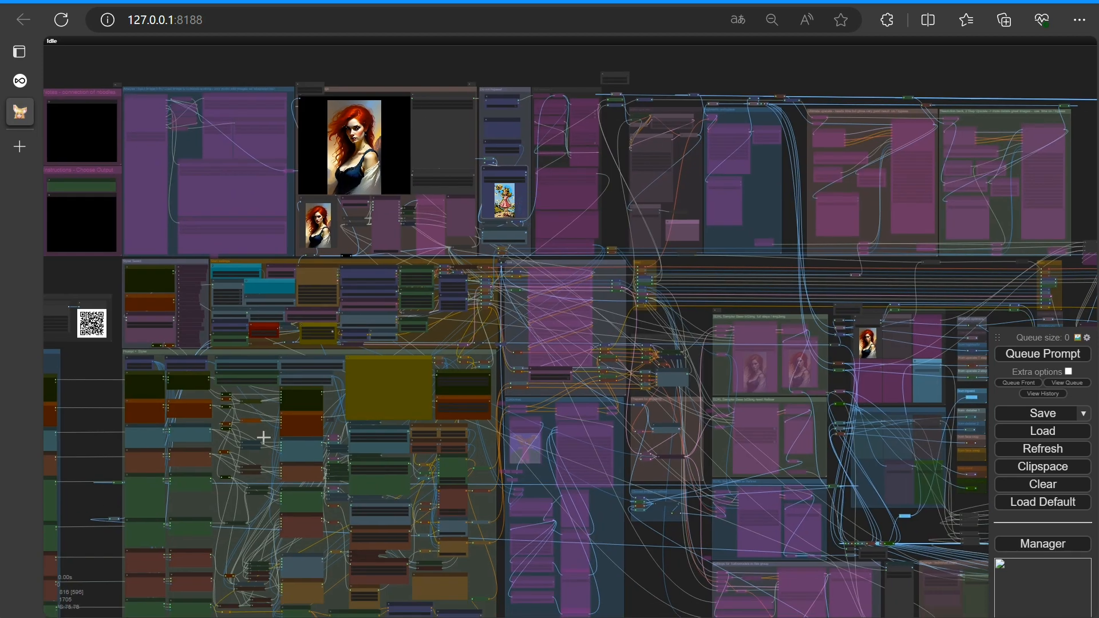
left_click_drag(650, 575, 193, 540)
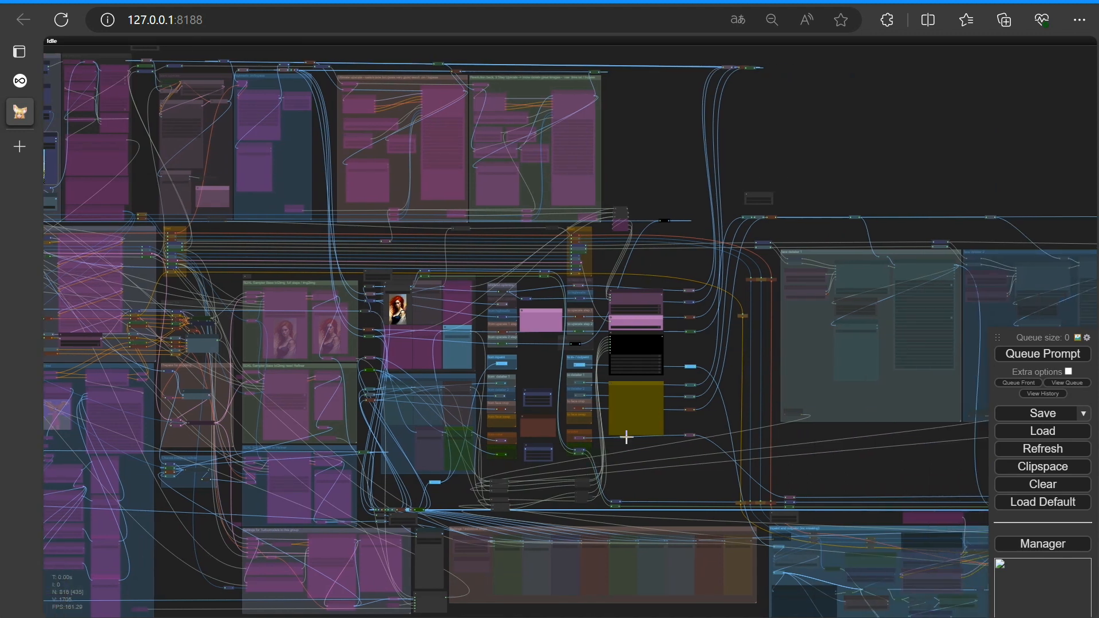
scroll(624, 441, "up", 7)
scroll(709, 263, "up", 8)
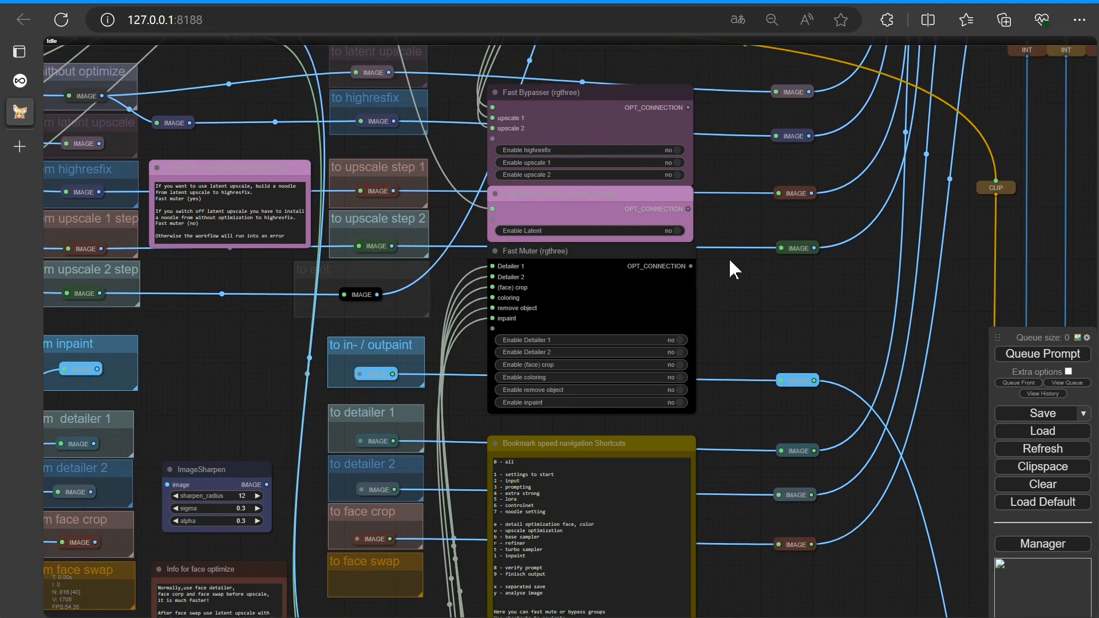
left_click_drag(285, 423, 232, 343)
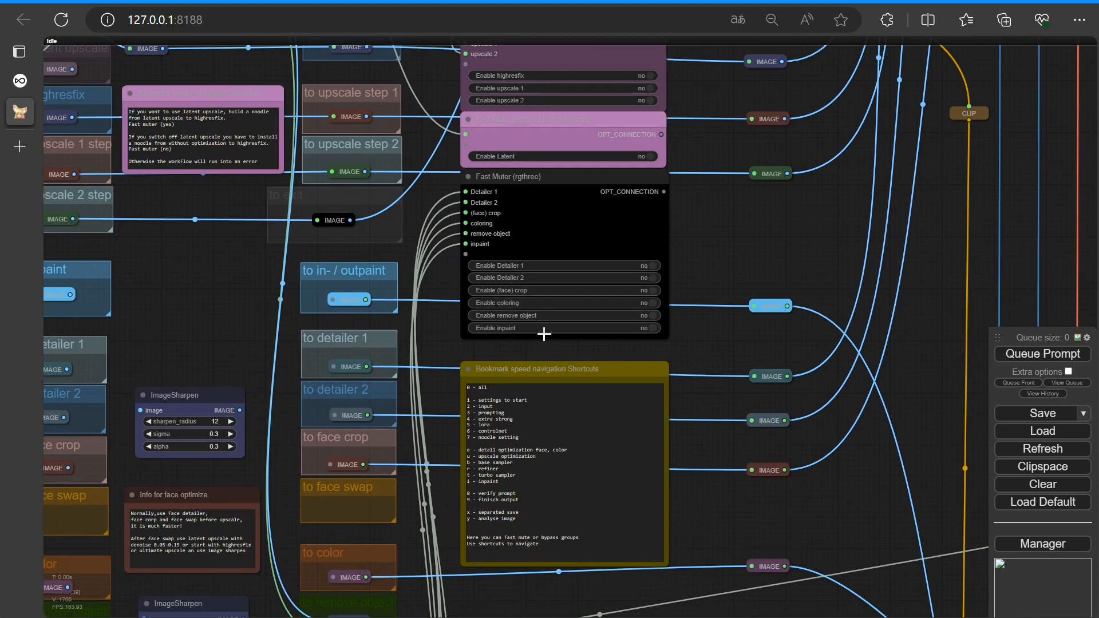
left_click(658, 331)
Reconnect the image links between from inpaint, without optimize and to in-/outpaint nodes
scroll(166, 265, "down", 5)
left_click_drag(191, 282, 464, 371)
scroll(463, 371, "up", 2)
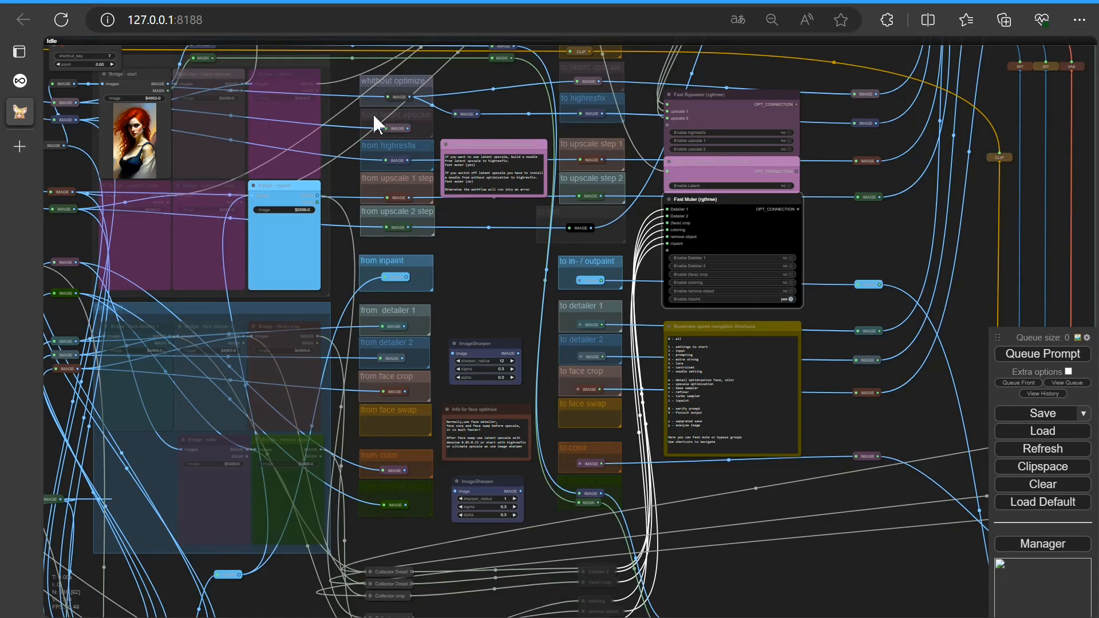
scroll(474, 264, "up", 4)
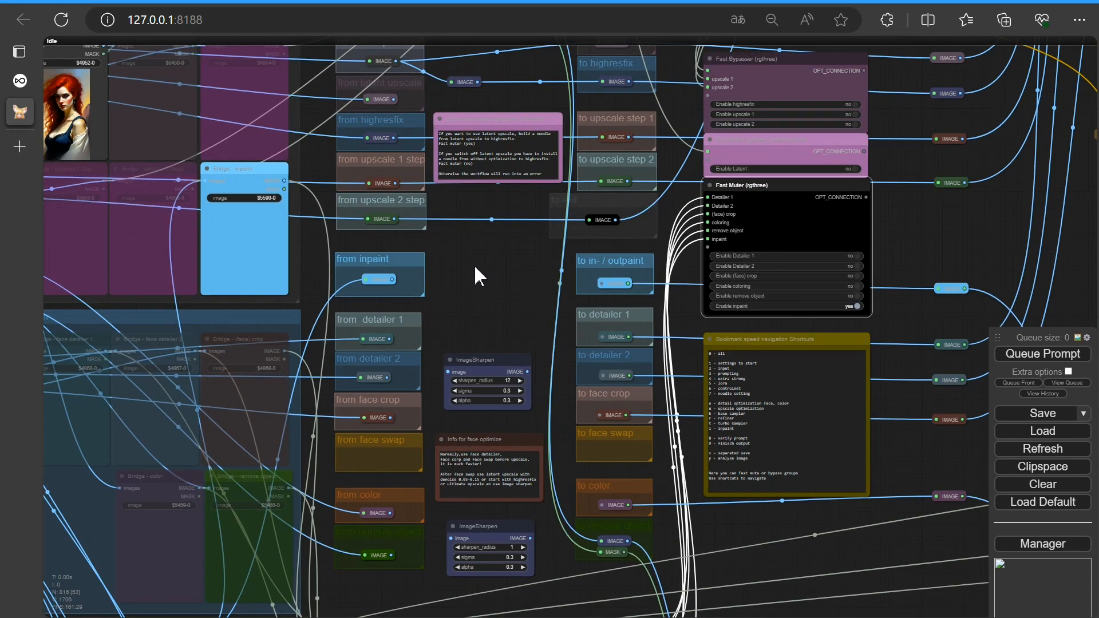
left_click_drag(475, 262, 470, 341)
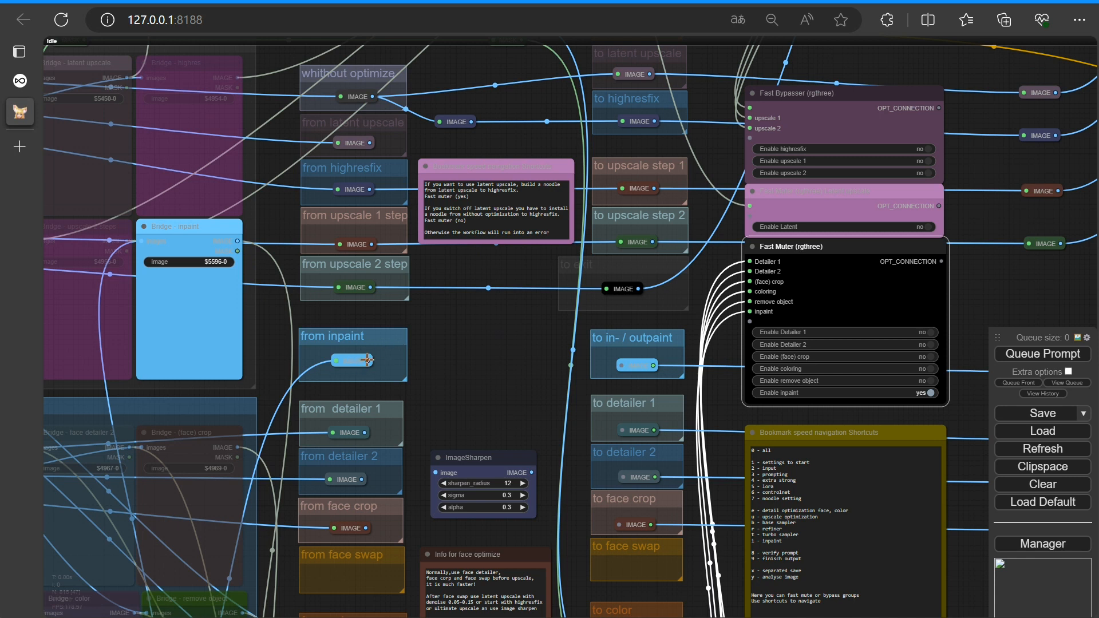
left_click_drag(367, 360, 445, 123)
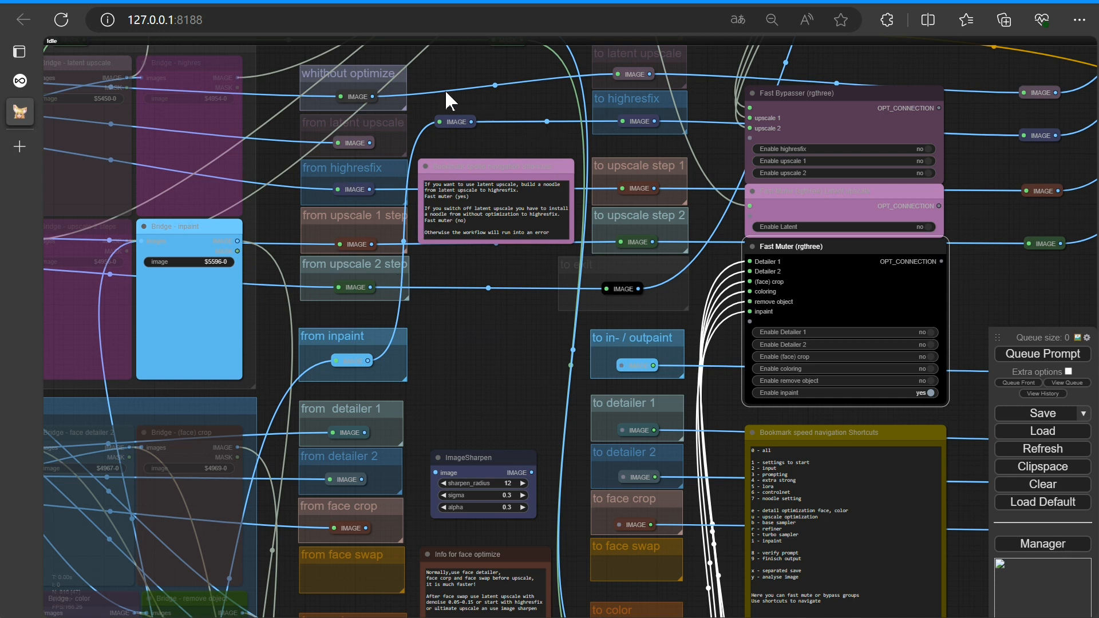
left_click_drag(373, 97, 622, 365)
Jump to the inpaint group and set the Standard no mask / mask selector value to 1
scroll(490, 358, "down", 3)
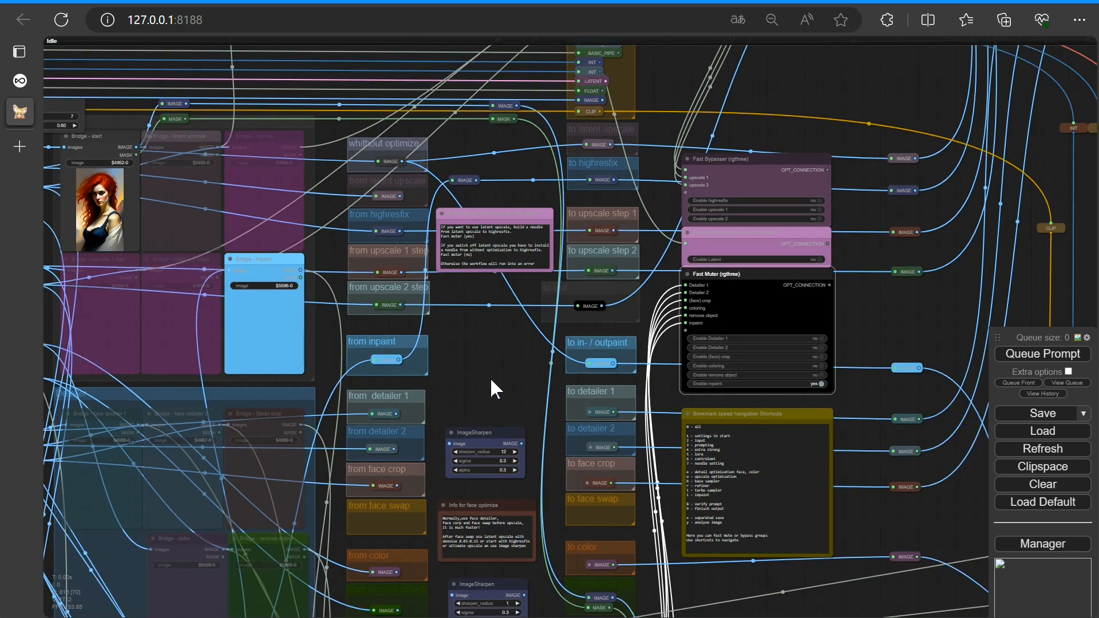
left_click_drag(491, 379, 282, 158)
key("0")
key("i")
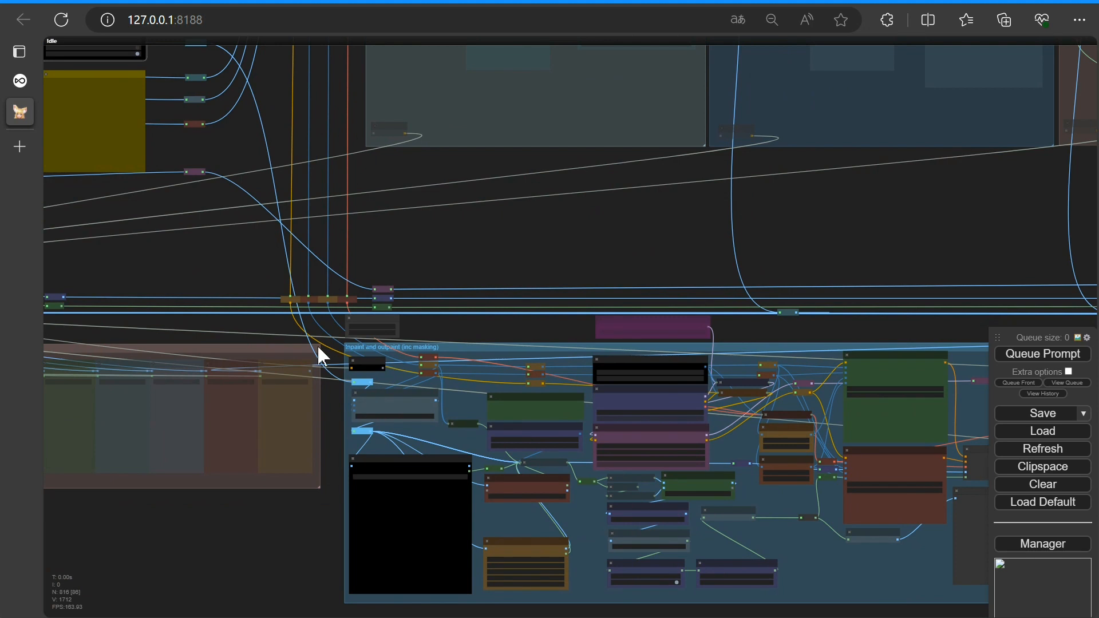
left_click_drag(478, 284, 277, 211)
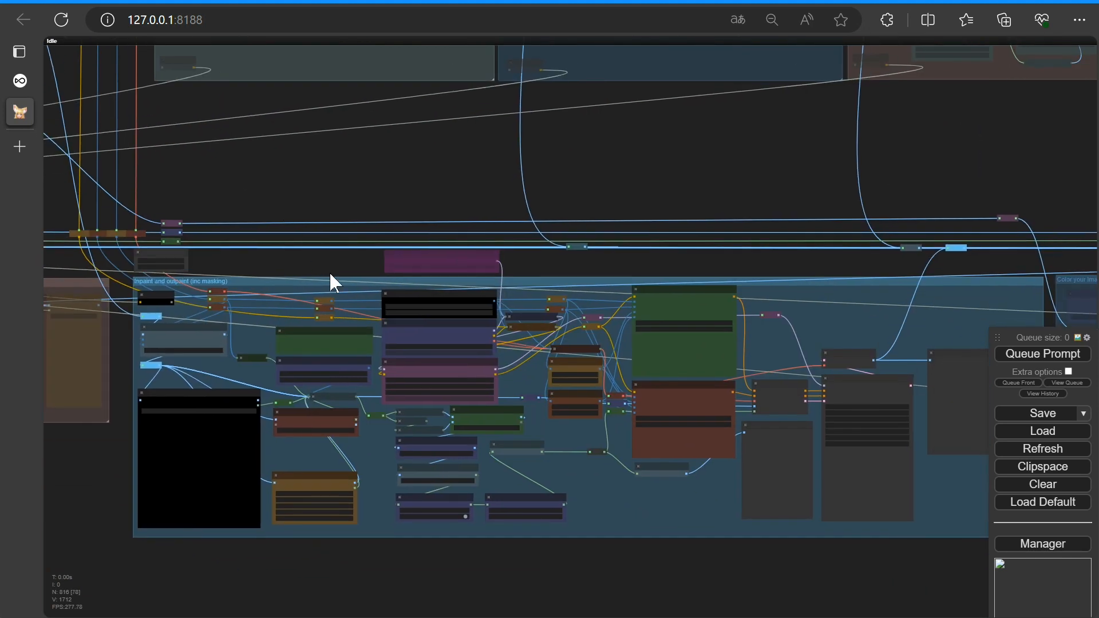
scroll(333, 279, "up", 5)
left_click_drag(333, 270, 392, 137)
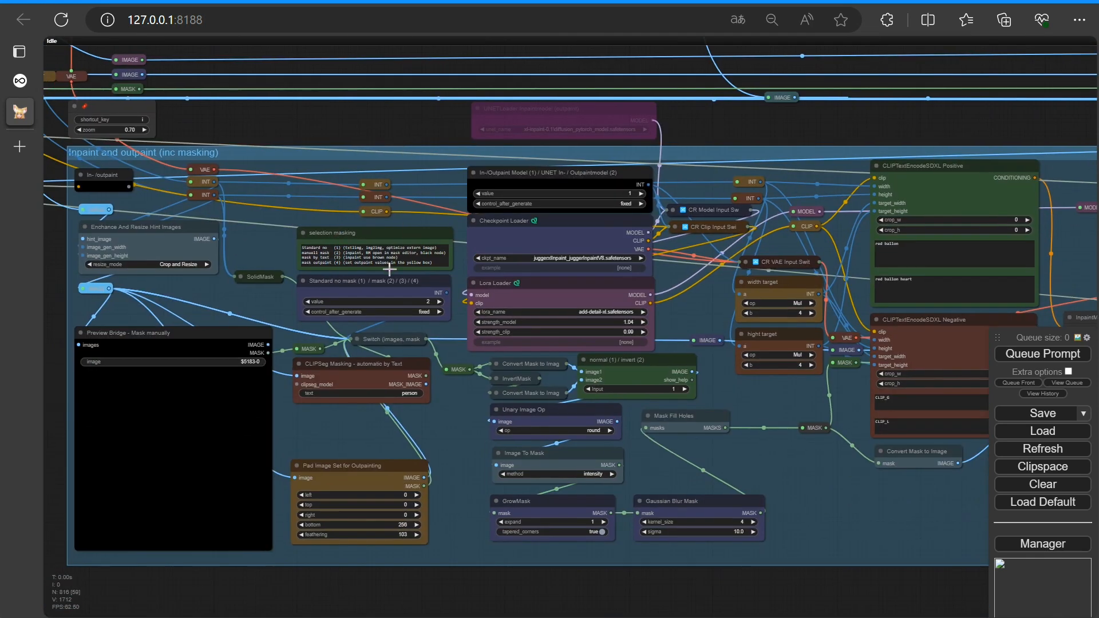
scroll(372, 315, "up", 5)
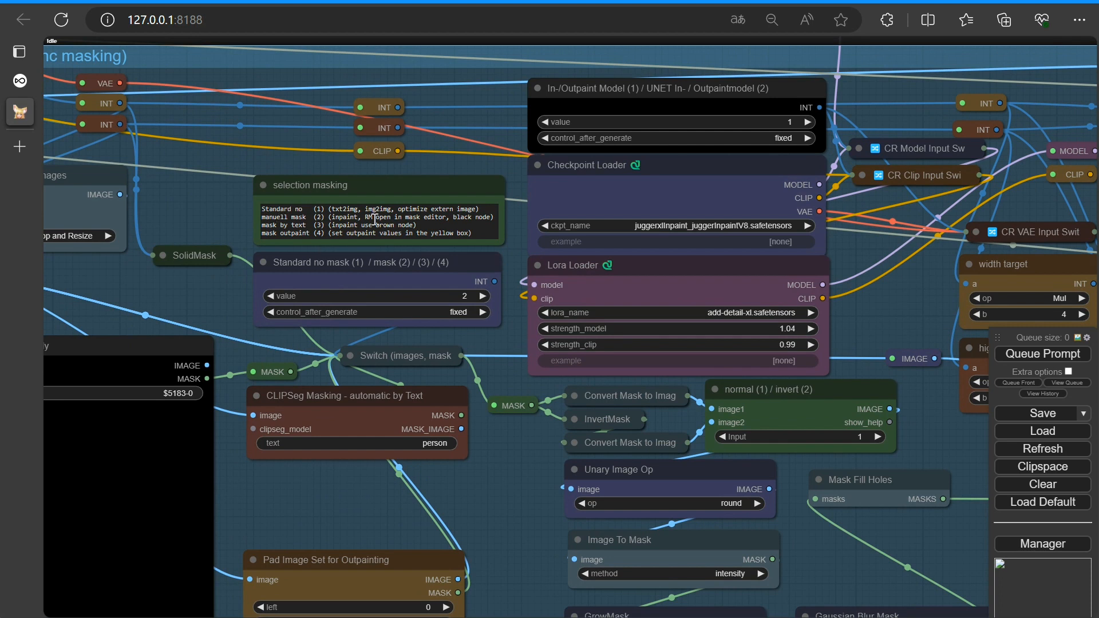
left_click(275, 296)
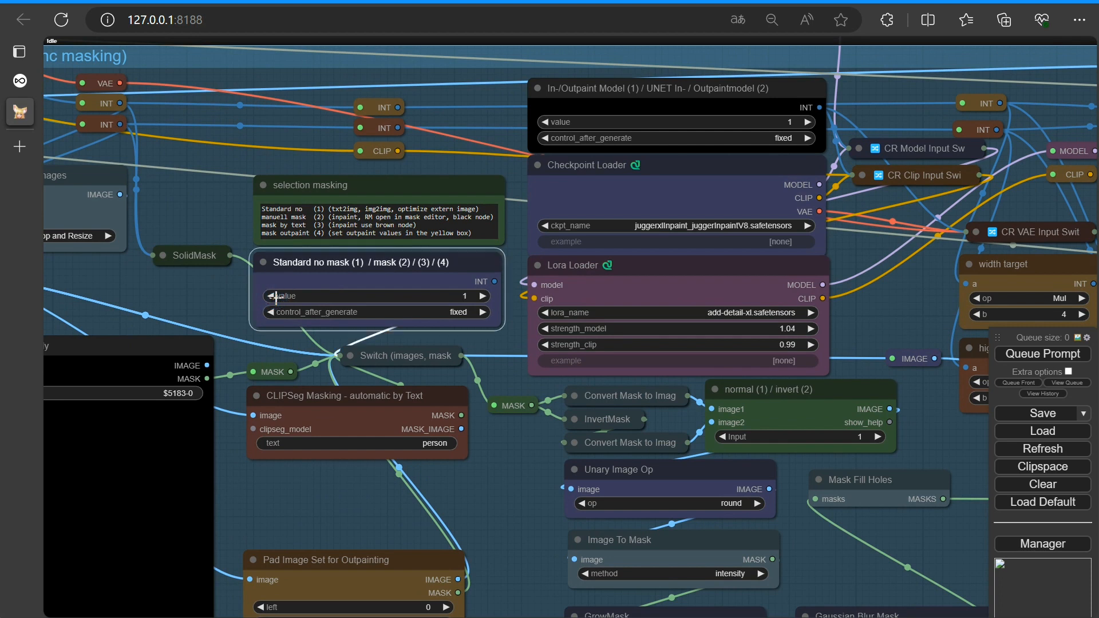
Queue the prompt to run the workflow
scroll(274, 296, "down", 5)
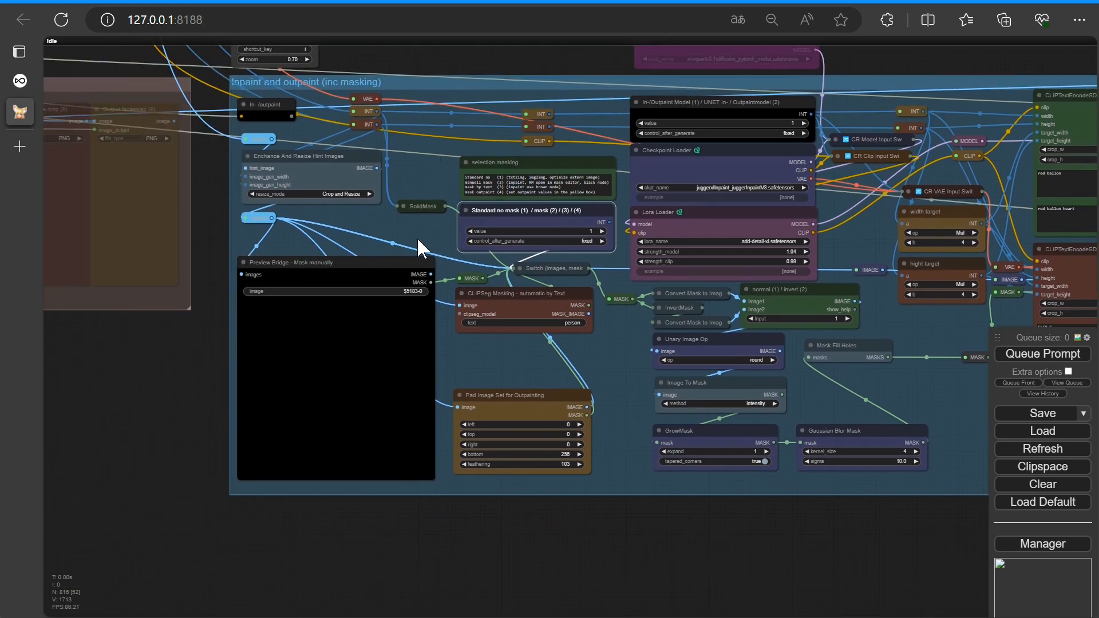
scroll(307, 265, "down", 1)
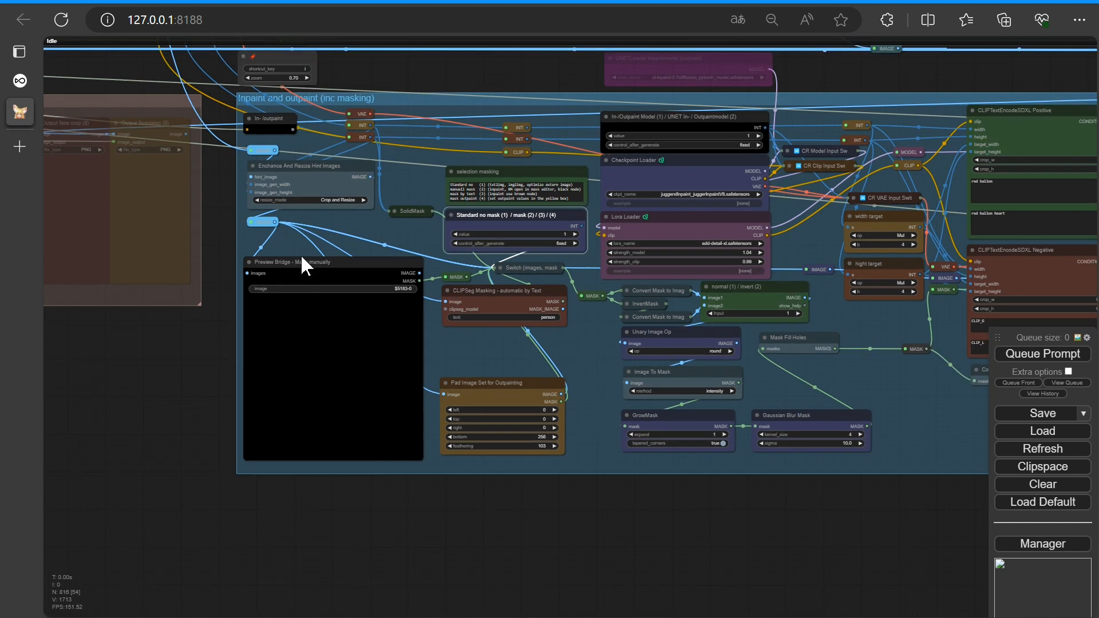
left_click(1022, 356)
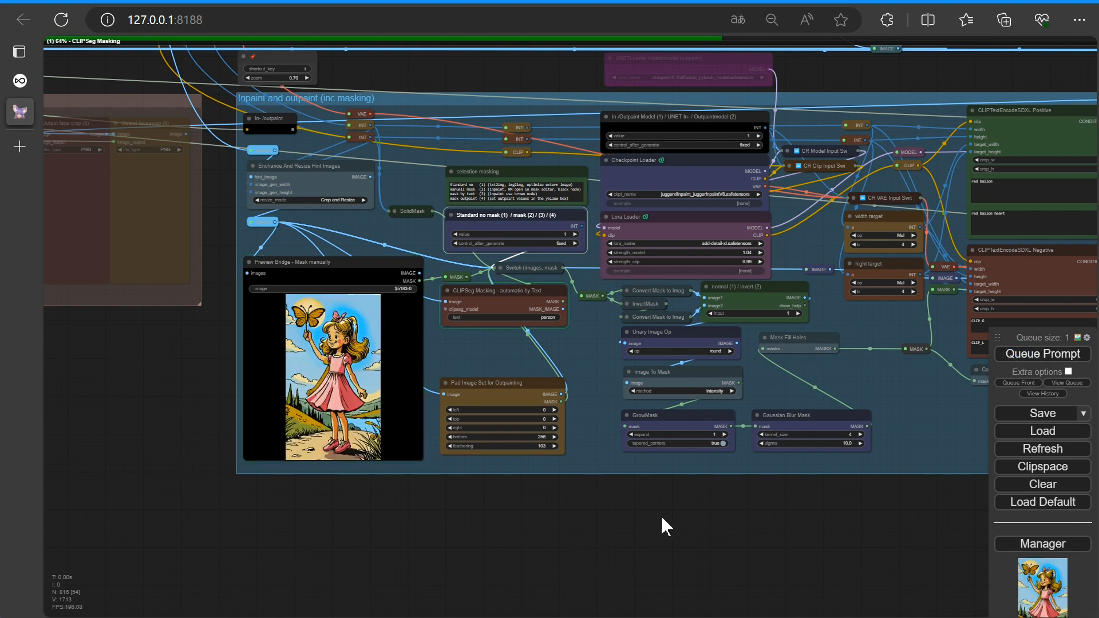
Follow the generation through the inpaint group up to the KSampler preview
left_click_drag(661, 514, 595, 516)
scroll(486, 340, "up", 10)
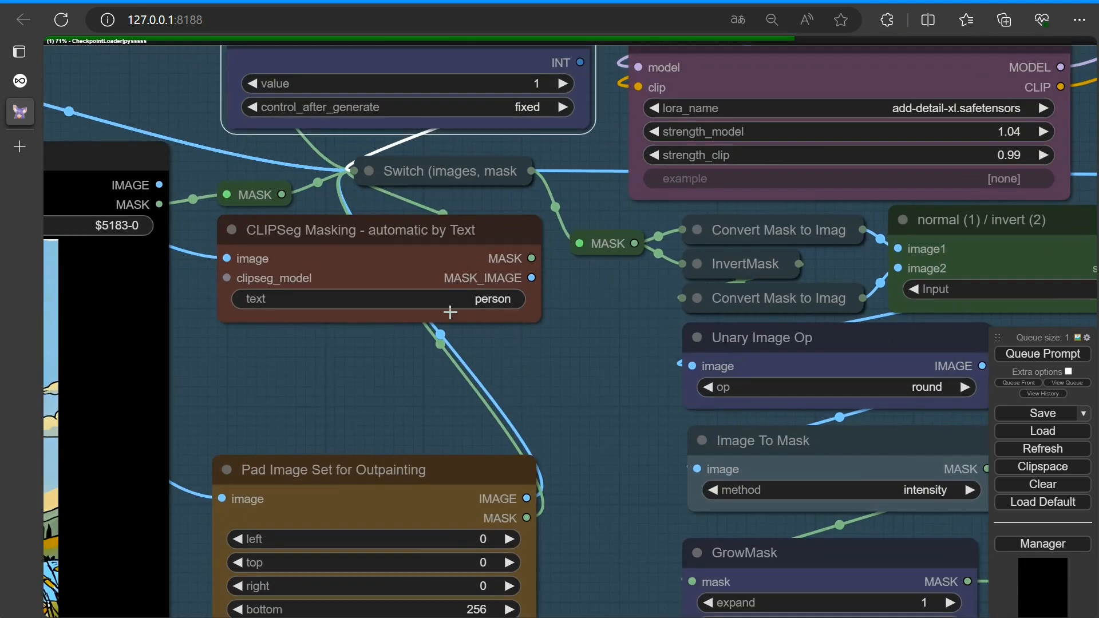
scroll(469, 390, "down", 9)
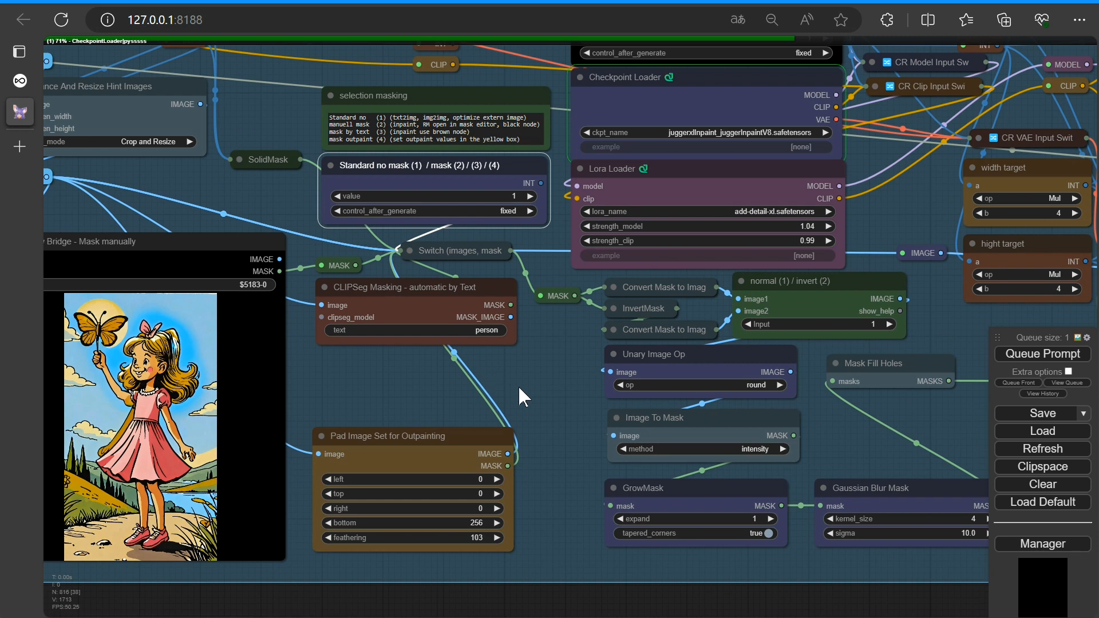
scroll(520, 386, "down", 3)
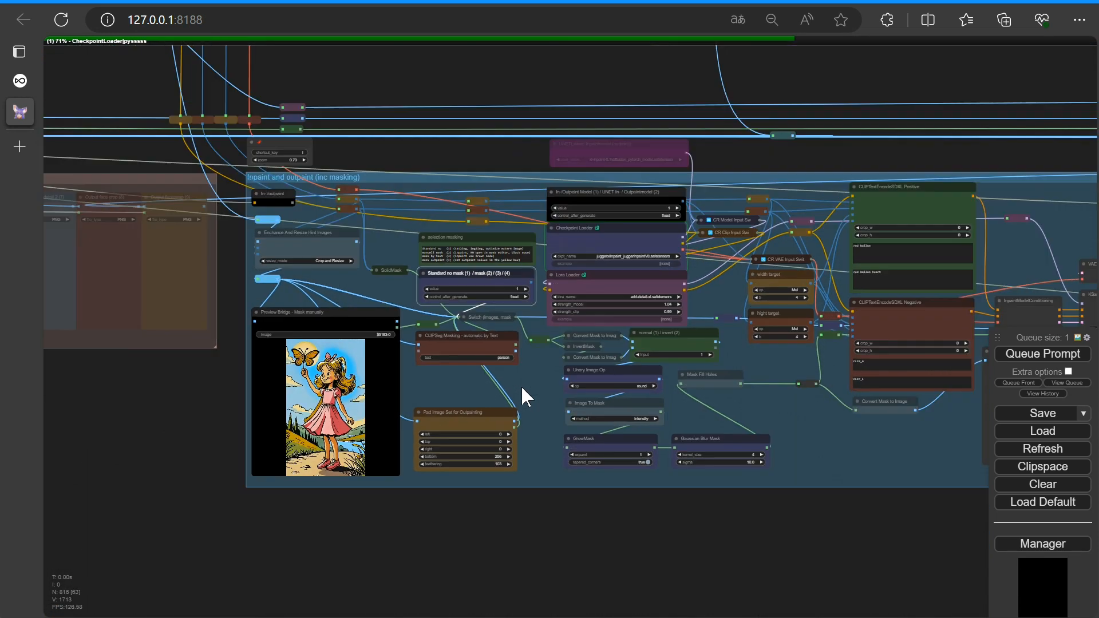
left_click_drag(802, 458, 610, 472)
scroll(530, 468, "down", 3)
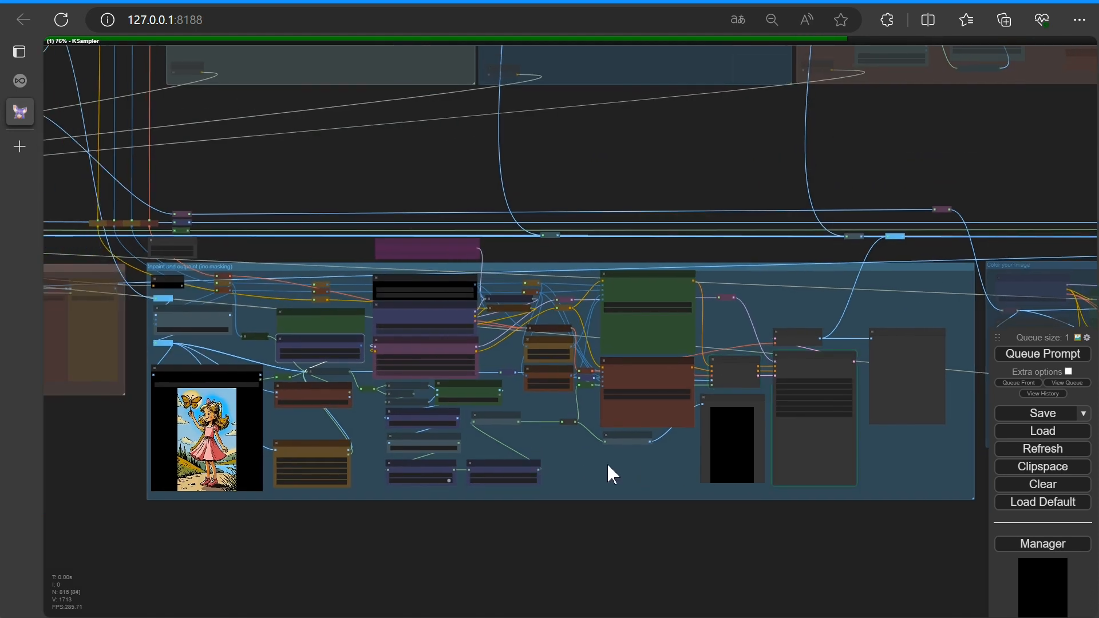
scroll(844, 458, "up", 12)
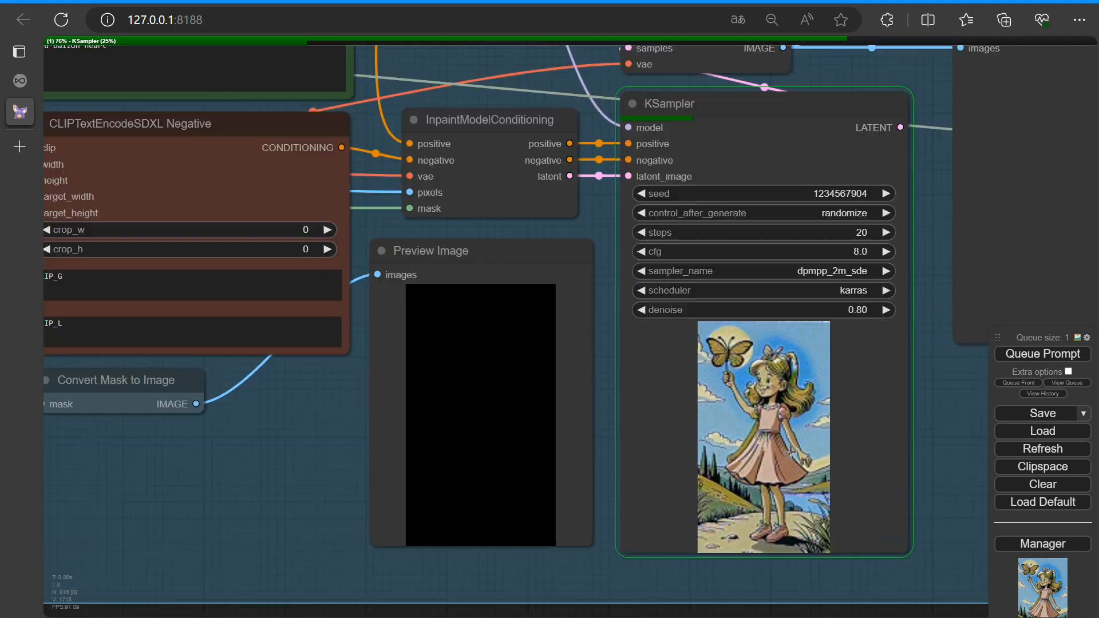
scroll(576, 437, "down", 12)
left_click_drag(462, 456, 596, 449)
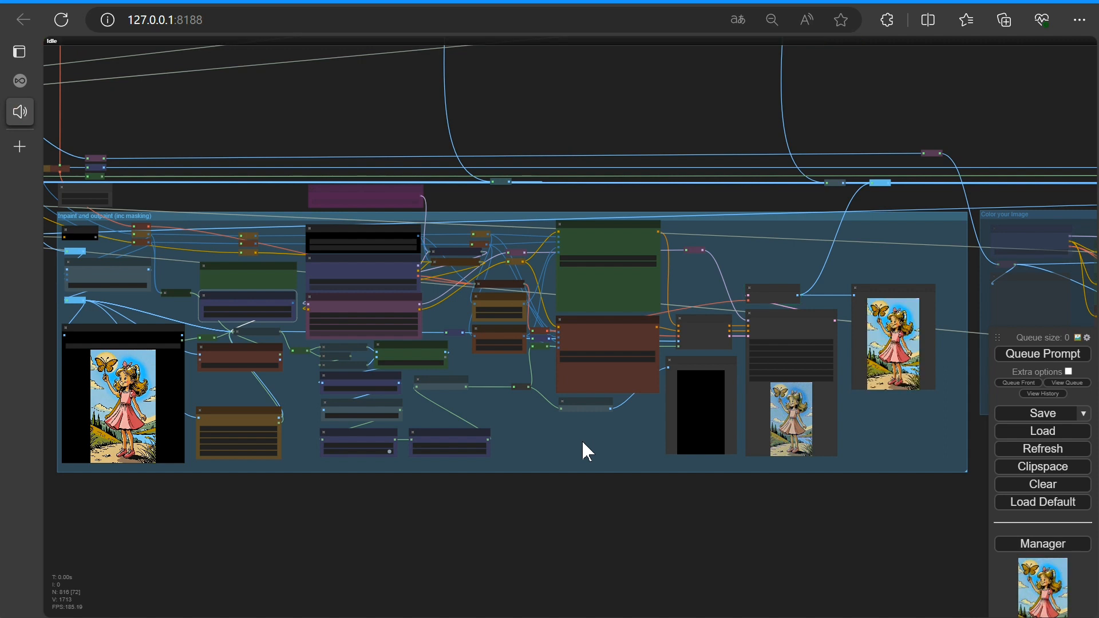
Set the Standard no mask / mask selector value to 2 for manual masking
scroll(579, 443, "up", 4)
left_click_drag(542, 448, 936, 451)
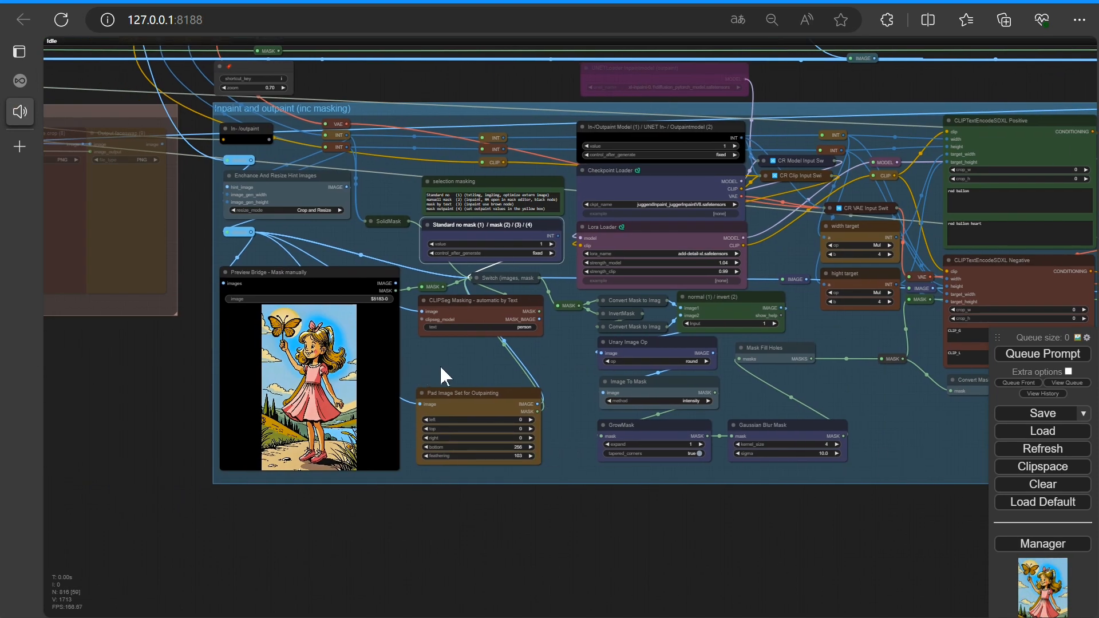
scroll(442, 365, "up", 5)
left_click_drag(442, 365, 612, 359)
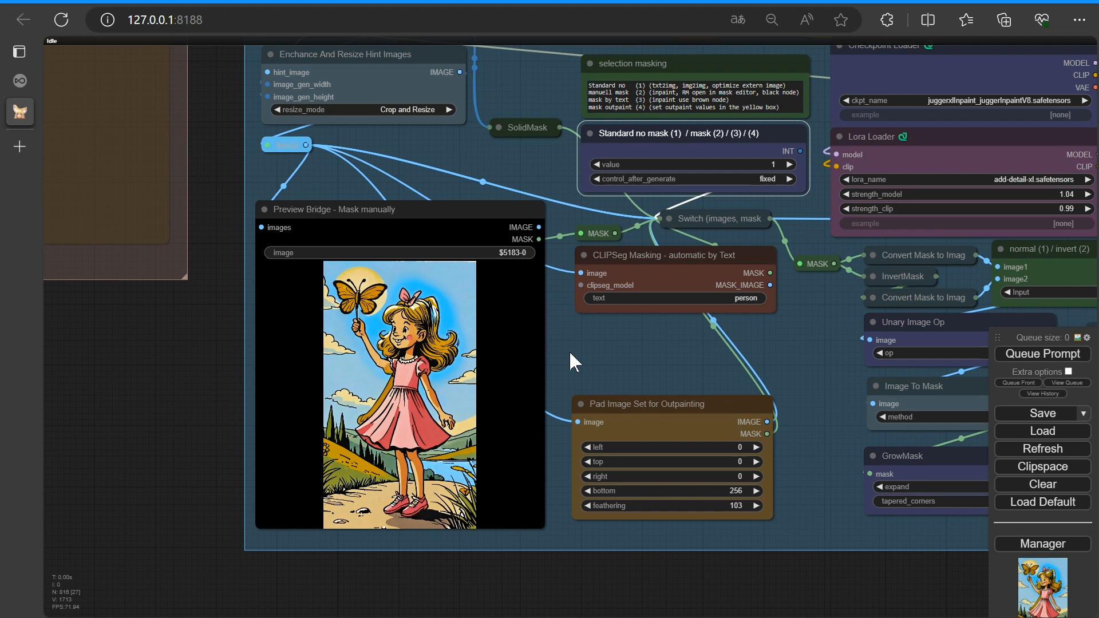
scroll(570, 353, "up", 1)
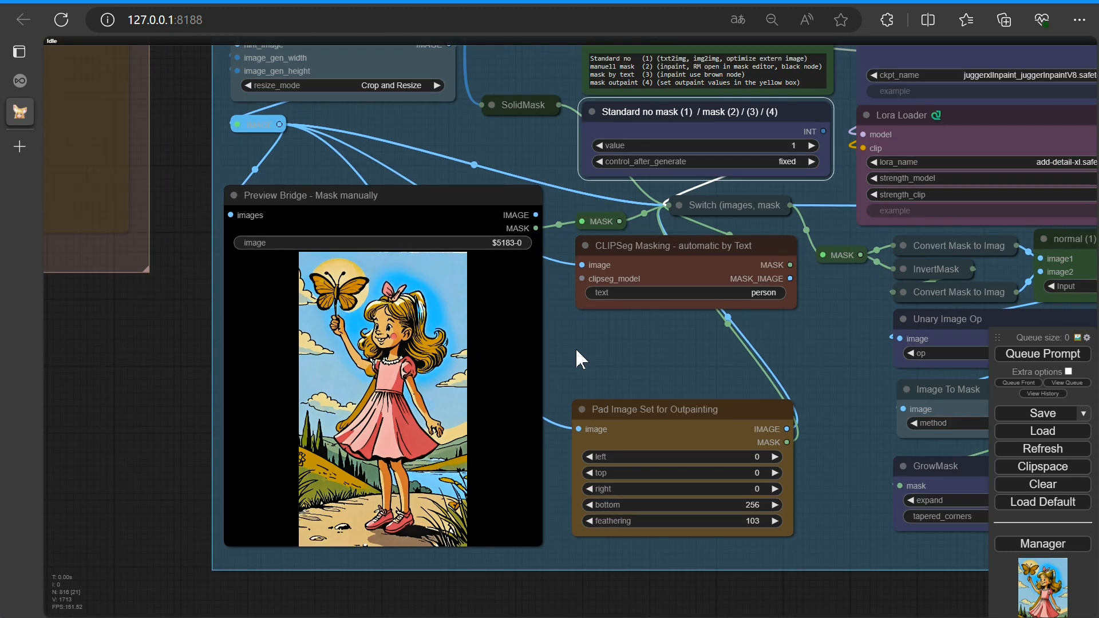
left_click(812, 146)
Open the Preview Bridge image in the Mask Editor and increase the brush thickness
right_click(369, 331)
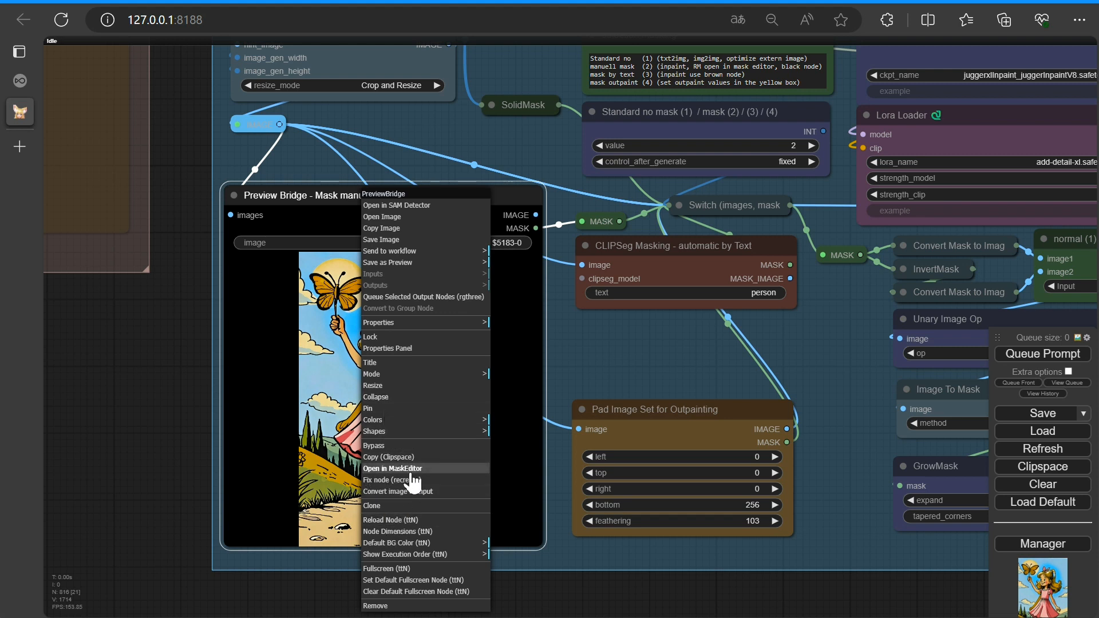
left_click(376, 469)
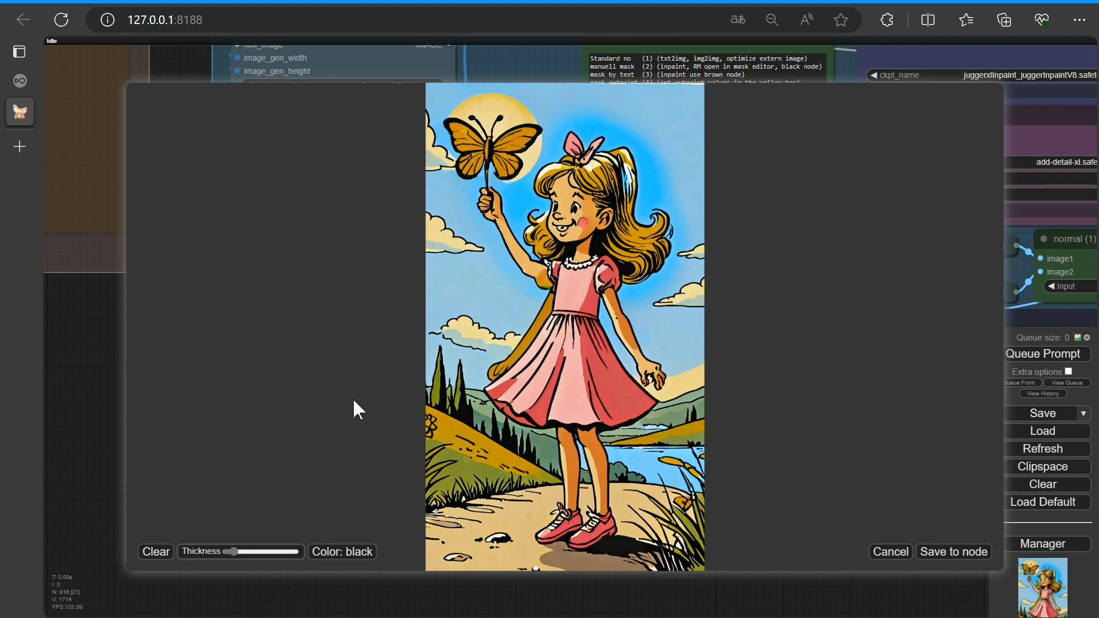
left_click_drag(231, 547, 253, 547)
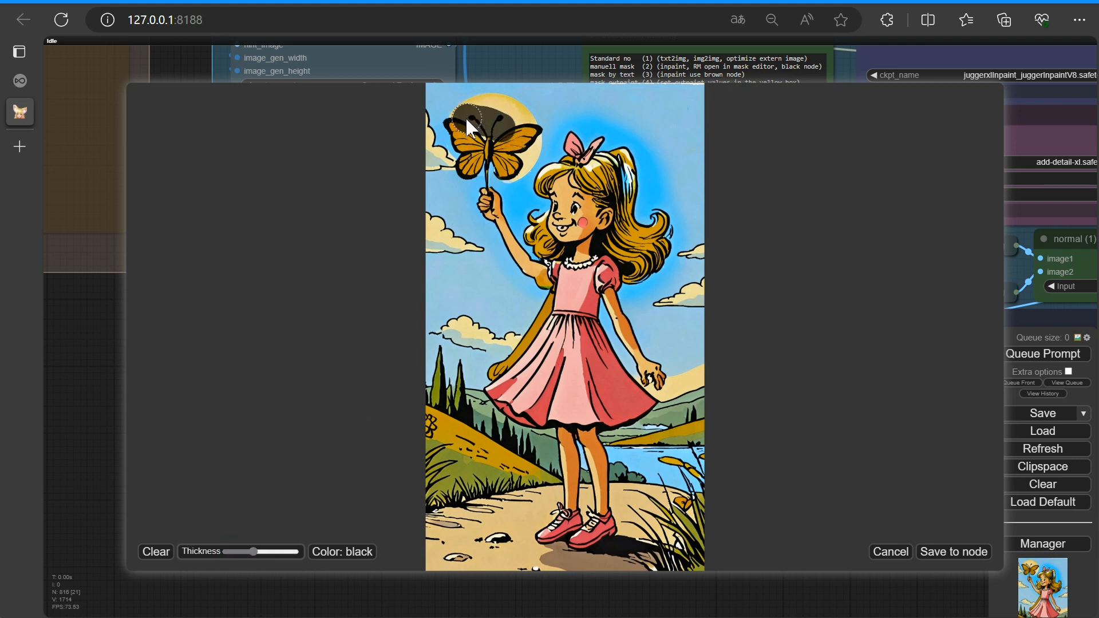
Paint a mask over the butterfly in the Mask Editor and save it to the node
left_click_drag(456, 147, 469, 186)
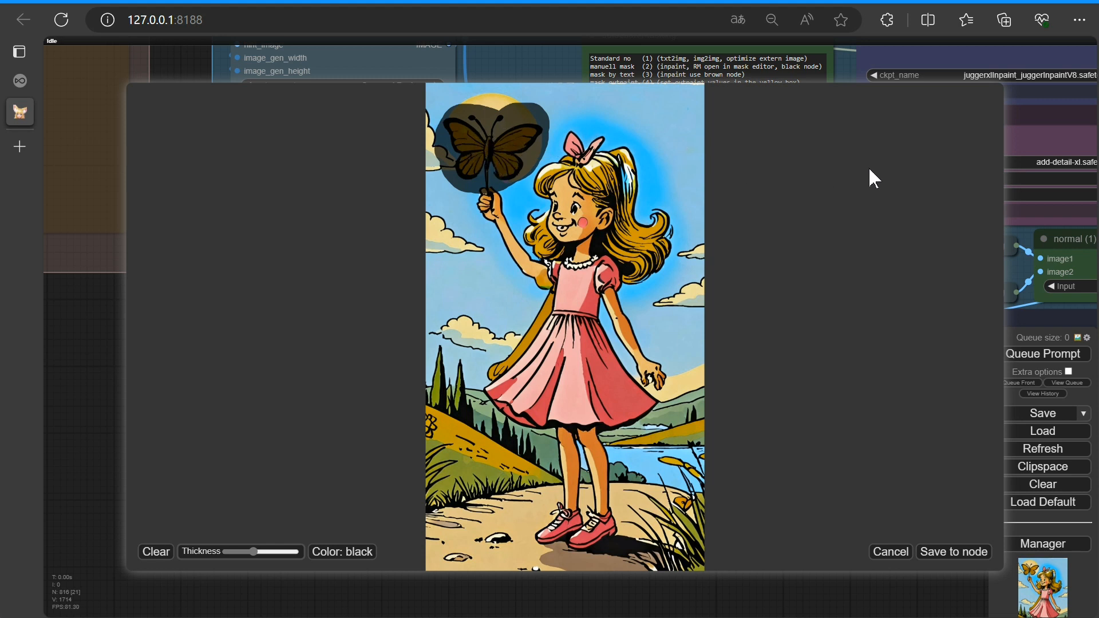
left_click(932, 553)
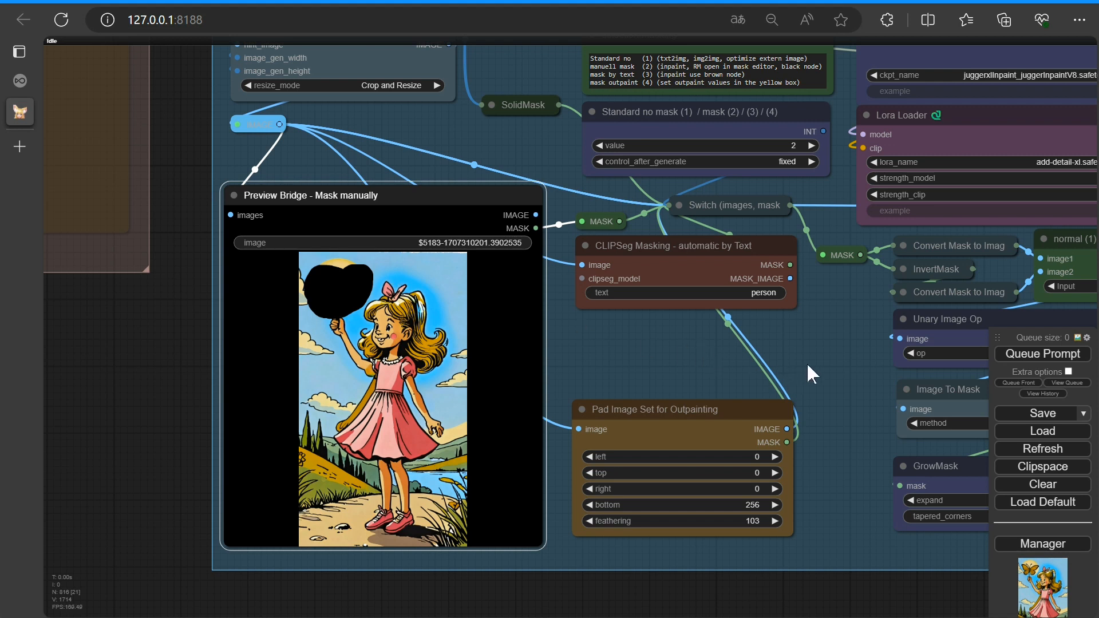
Examine the mask-processing nodes and the sampler section of the workflow
scroll(821, 358, "down", 3)
left_click_drag(823, 357, 235, 357)
scroll(445, 421, "up", 5)
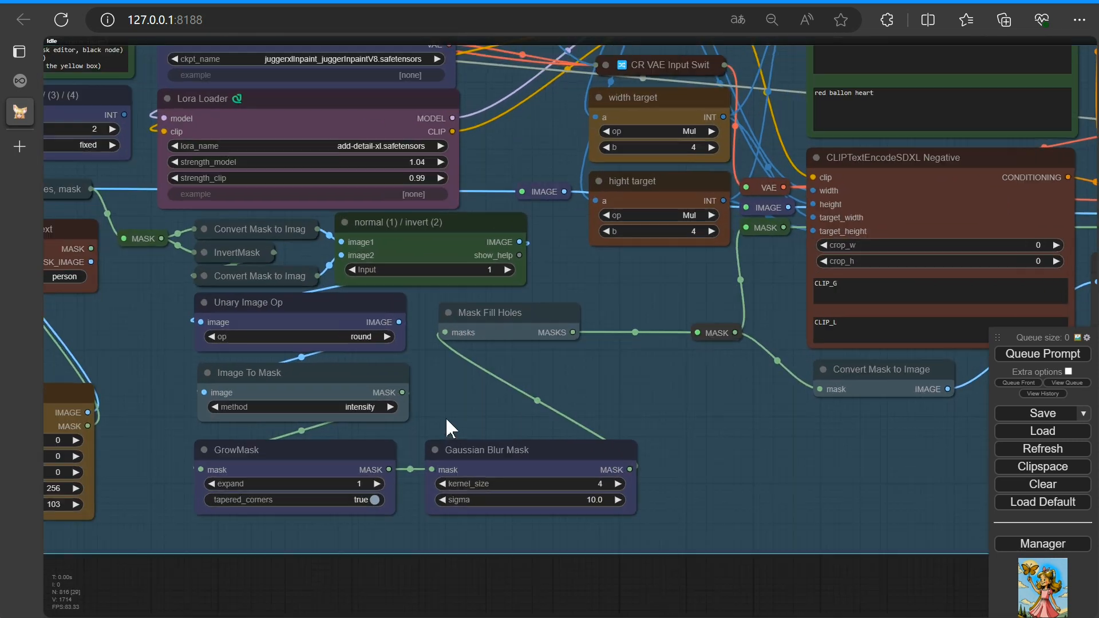
left_click_drag(452, 404, 518, 330)
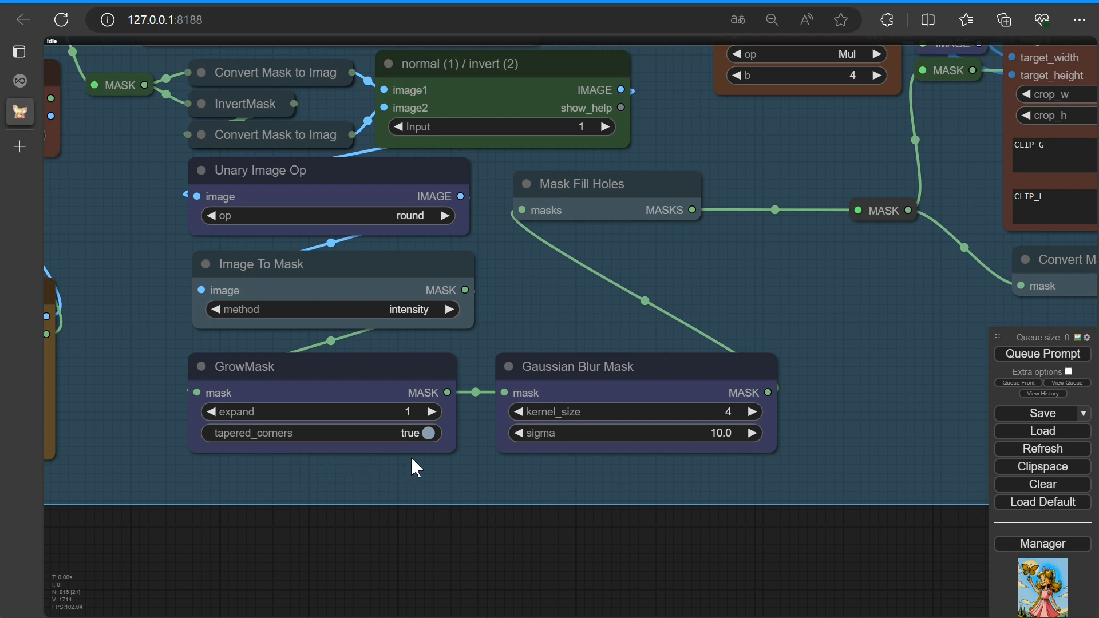
scroll(513, 343, "down", 3)
left_click_drag(511, 331, 379, 440)
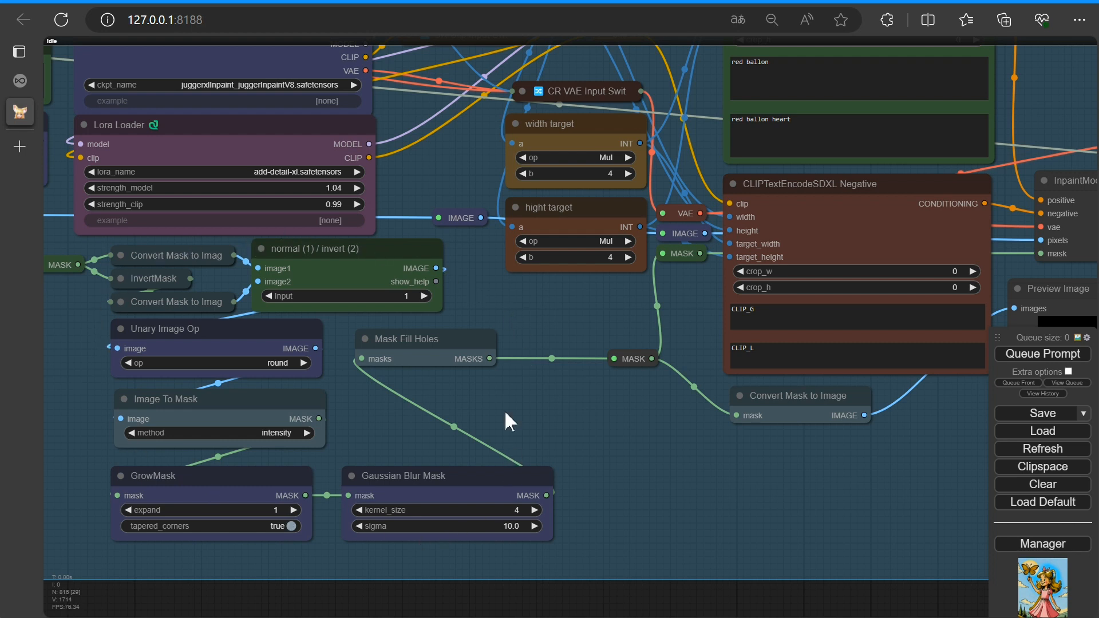
scroll(621, 417, "down", 4)
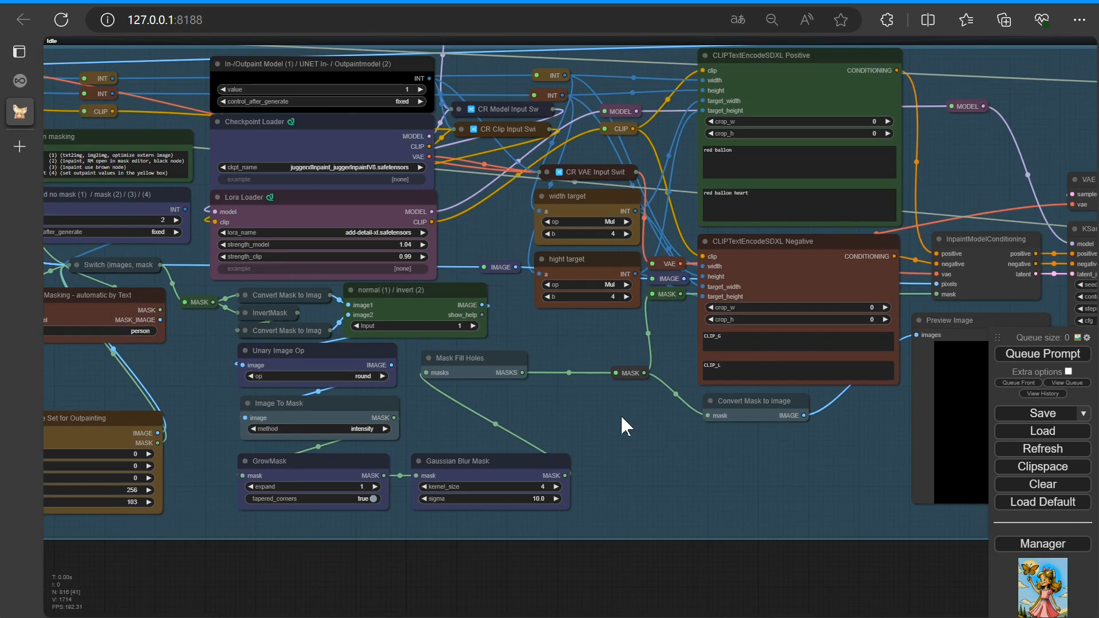
left_click_drag(644, 440, 340, 543)
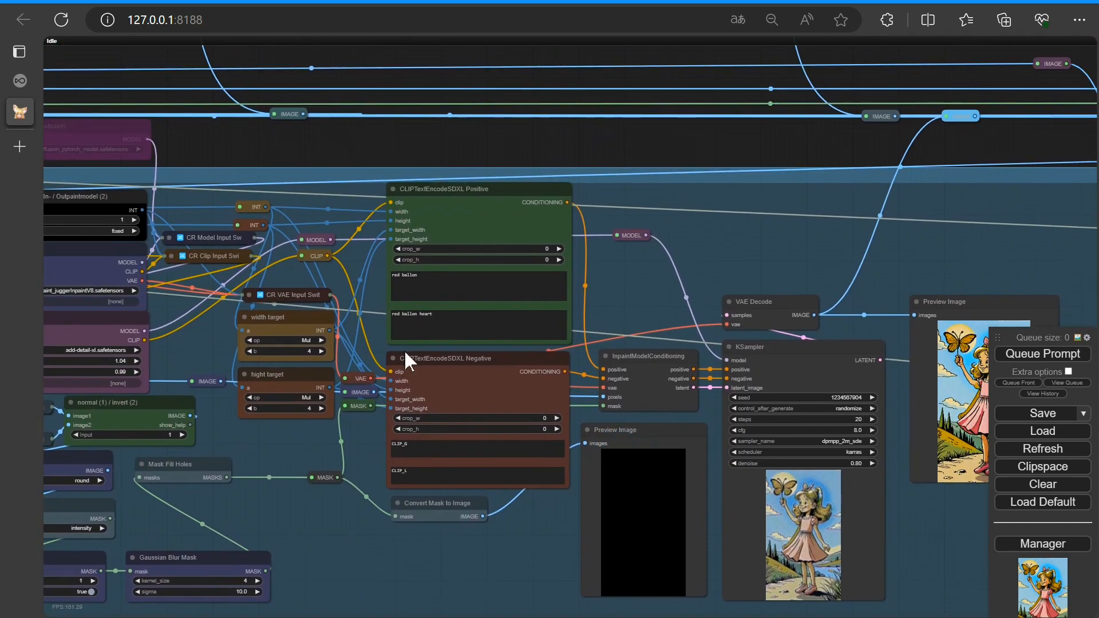
Add the word heart to the text of the positive CLIPTextEncodeSDXL prompt
scroll(446, 306, "up", 5)
scroll(332, 260, "up", 7)
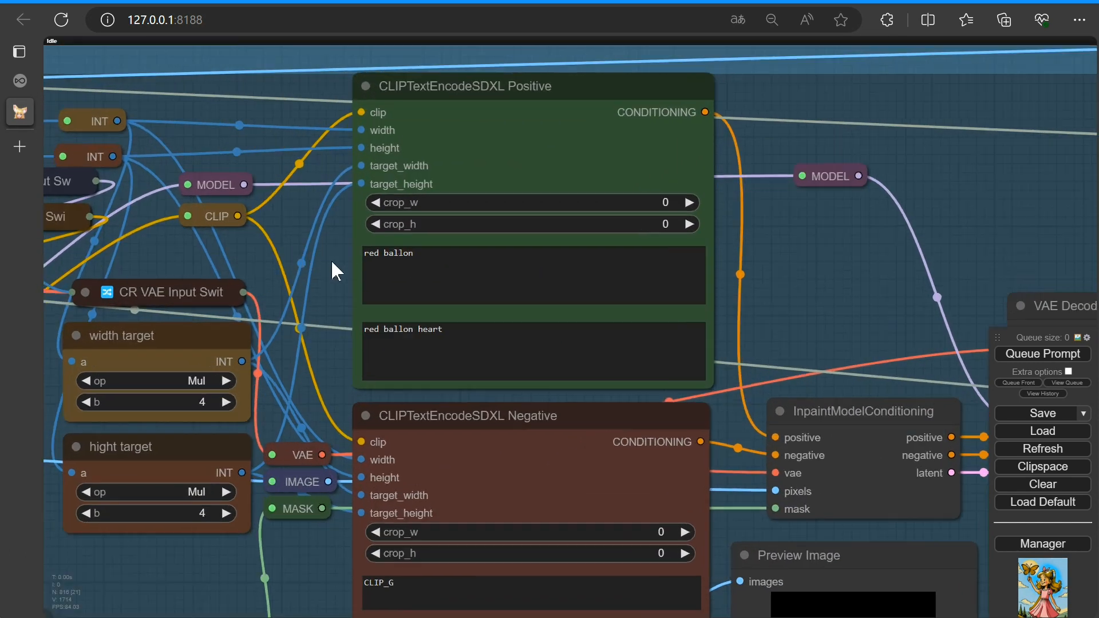
left_click(478, 250)
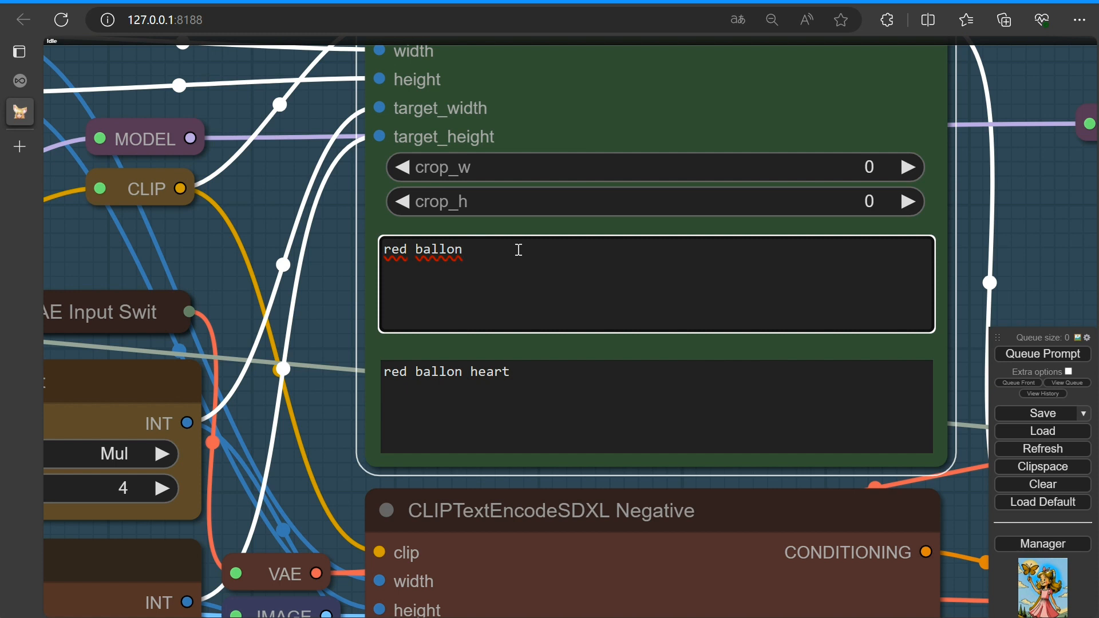
type("heart")
Un-bypass the UNETLoader Inpaintmodel (outpaint) node
left_click_drag(251, 198, 727, 269)
scroll(460, 198, "down", 5)
left_click_drag(354, 141, 754, 154)
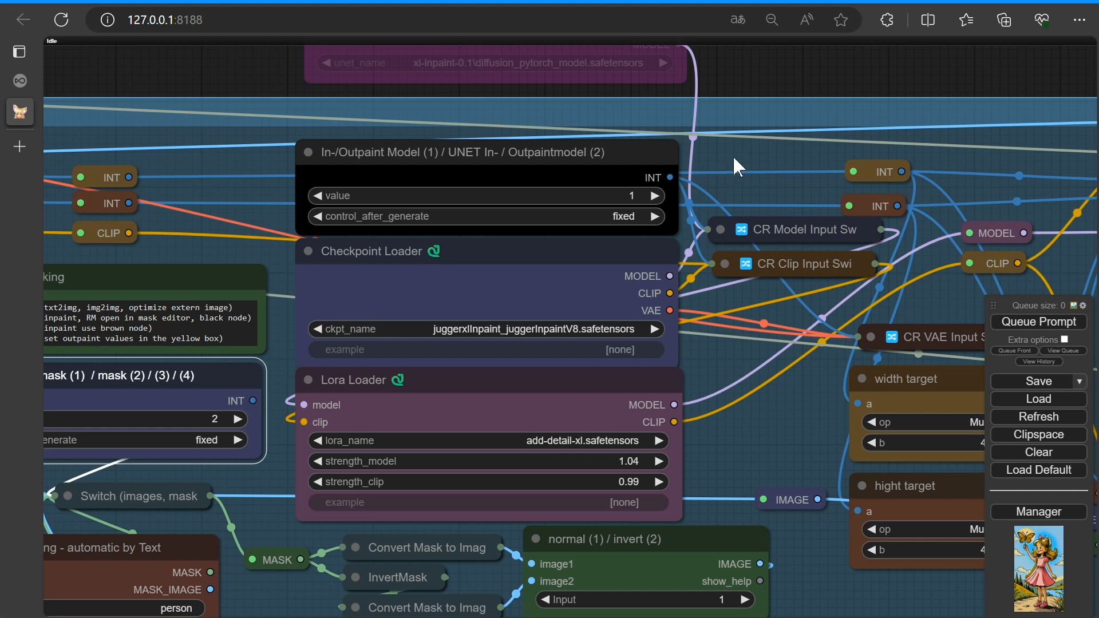
left_click_drag(734, 160, 752, 226)
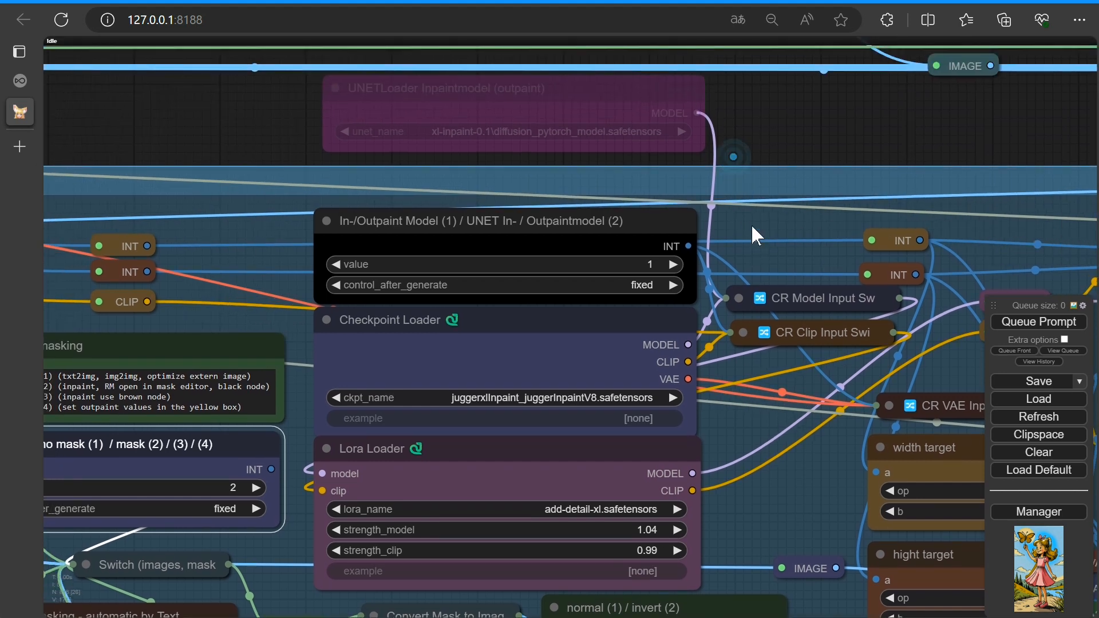
left_click_drag(752, 233, 754, 330)
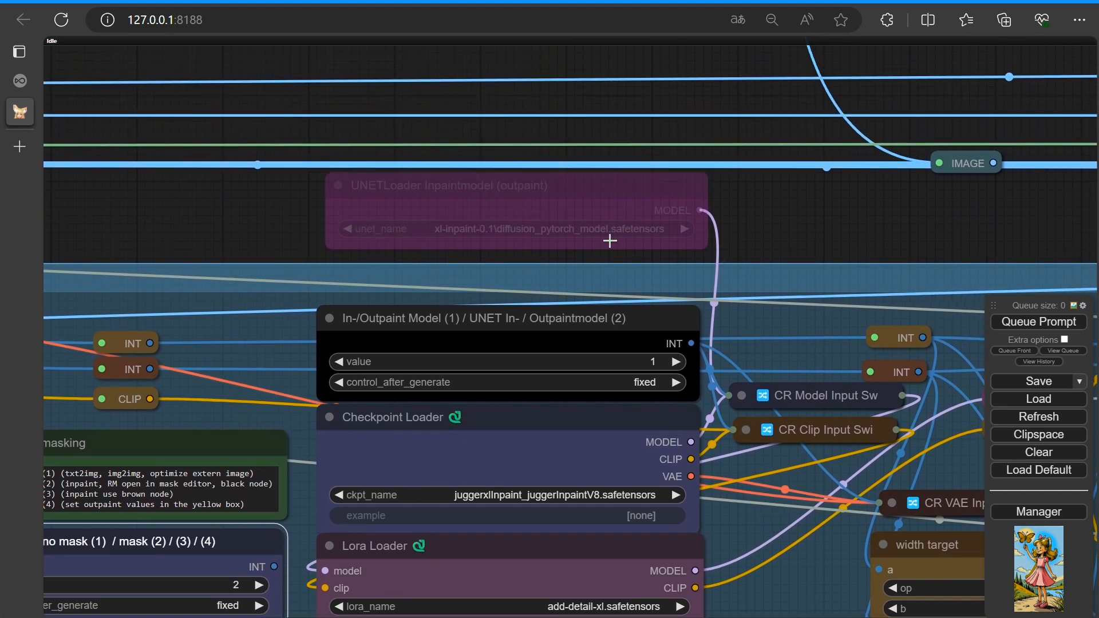
right_click(555, 206)
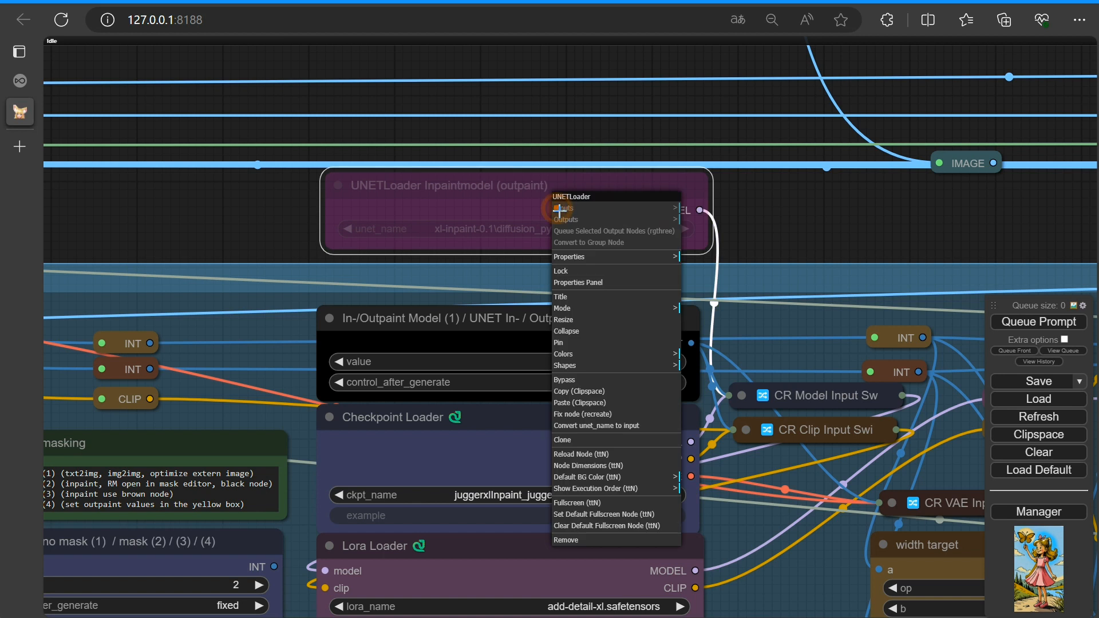
left_click(566, 379)
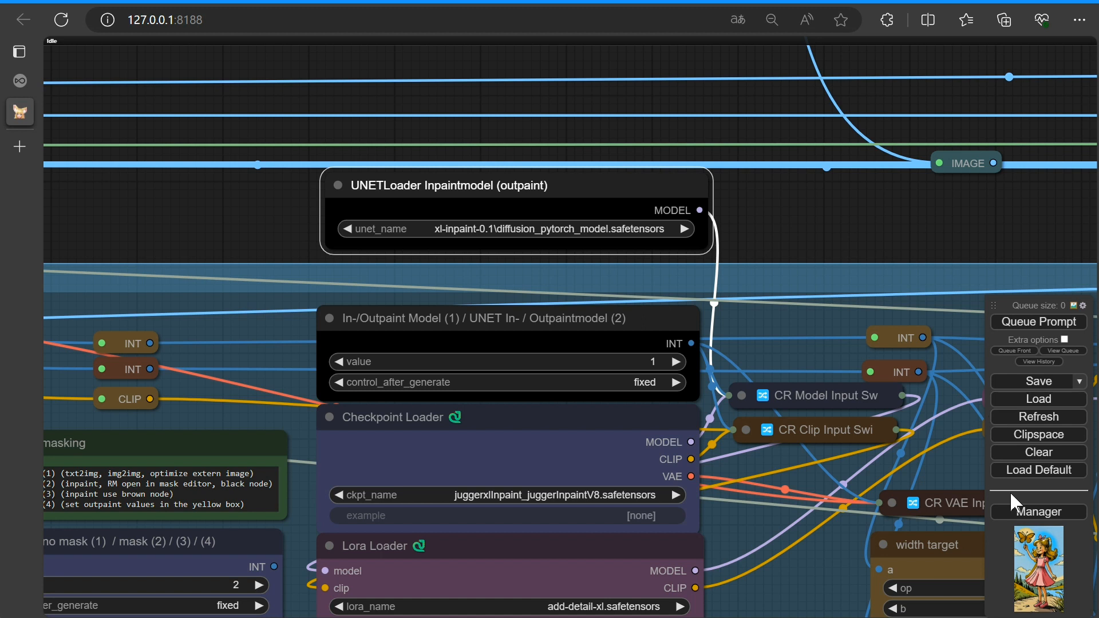
Search the Manager's model list for unet models, then close the Manager
left_click(1027, 512)
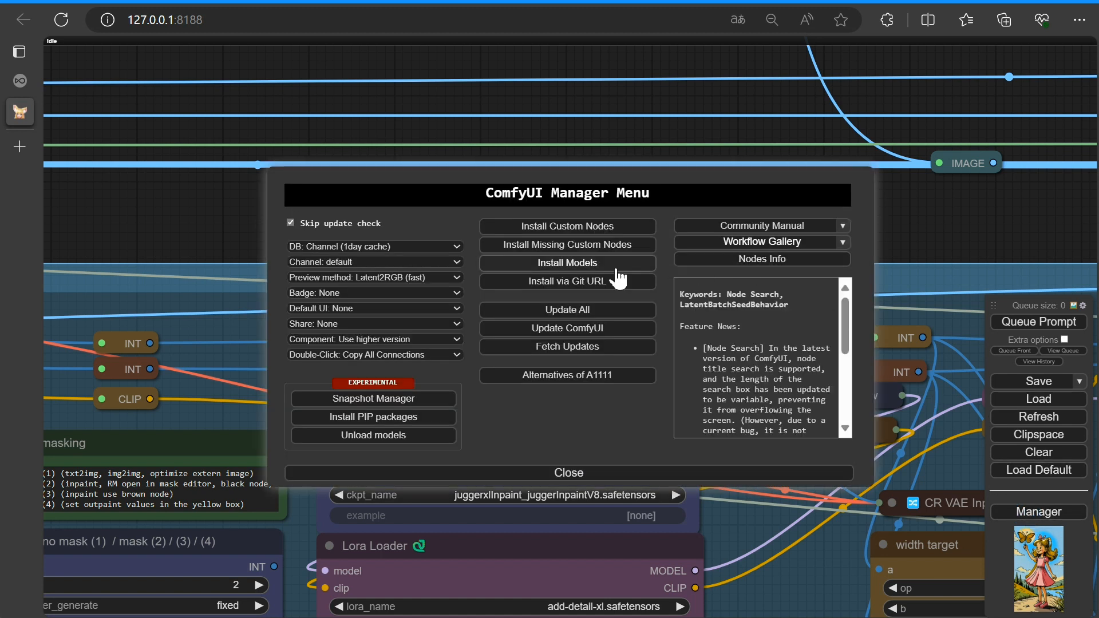
left_click(569, 265)
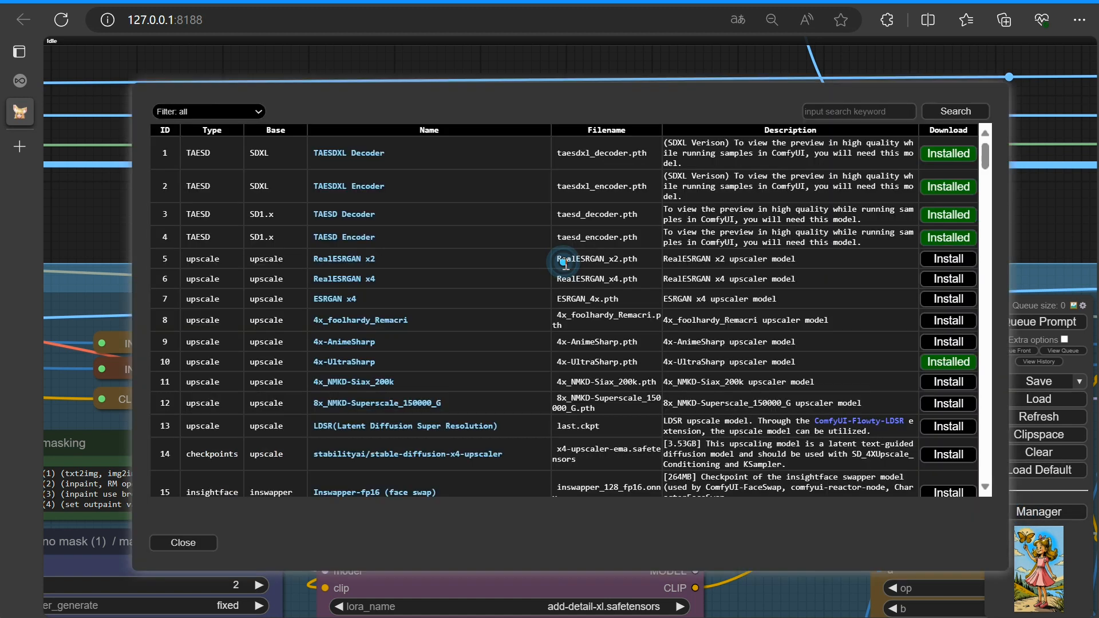
left_click(850, 113)
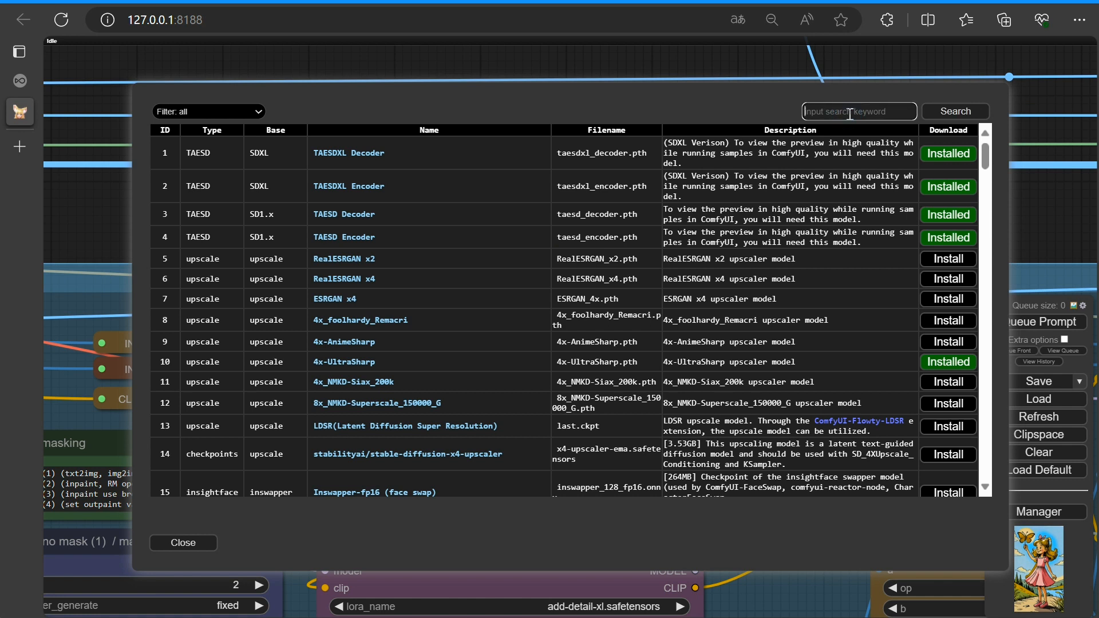
type("unet")
left_click(947, 114)
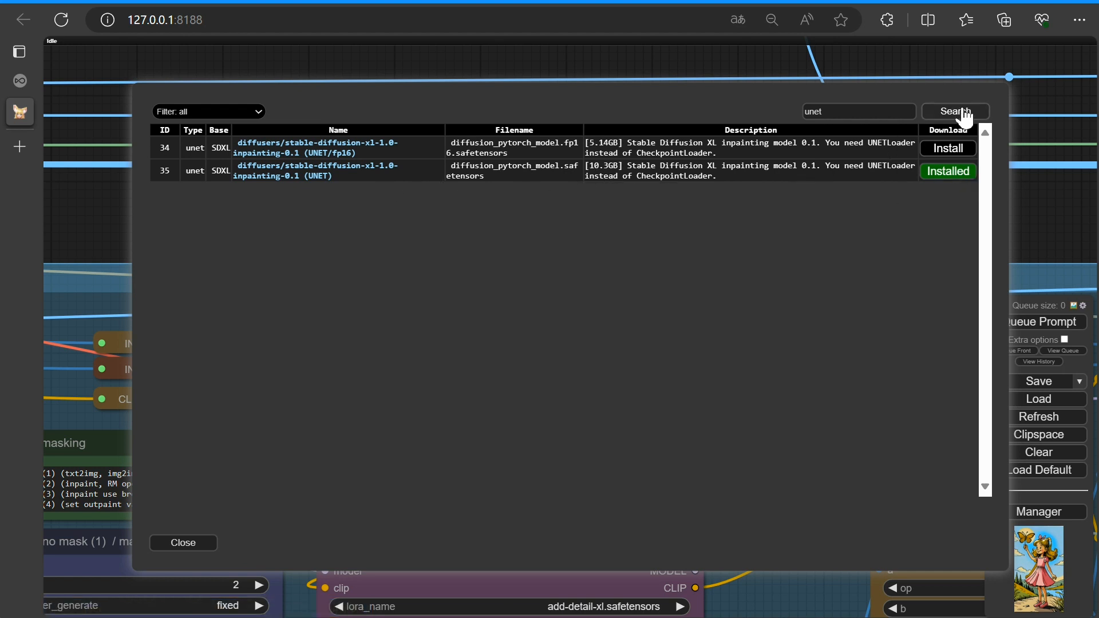
left_click(192, 546)
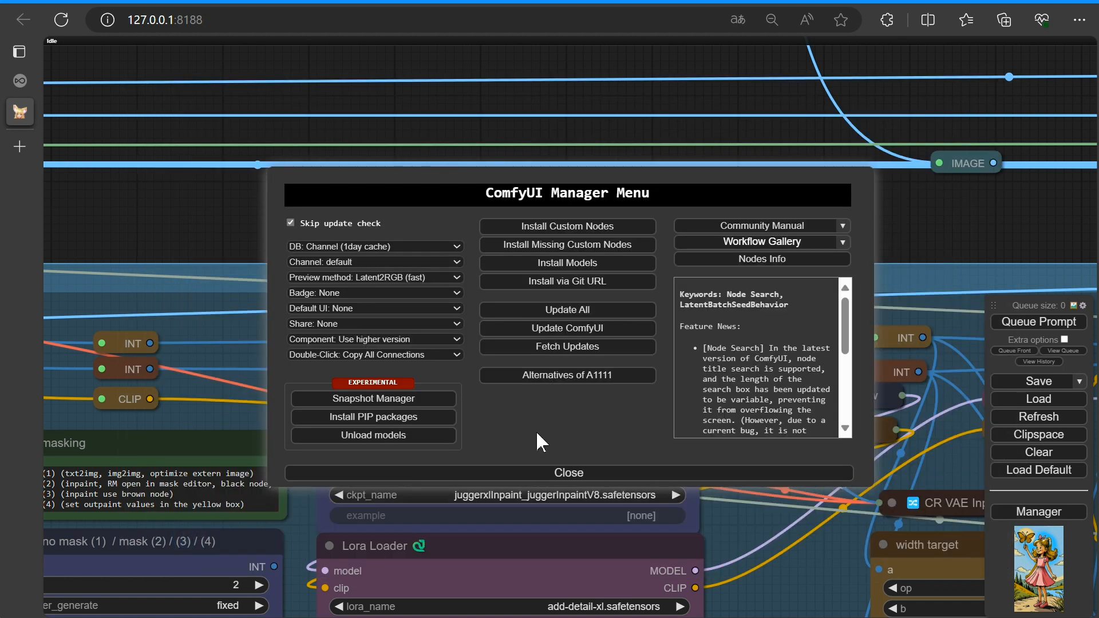
left_click(565, 473)
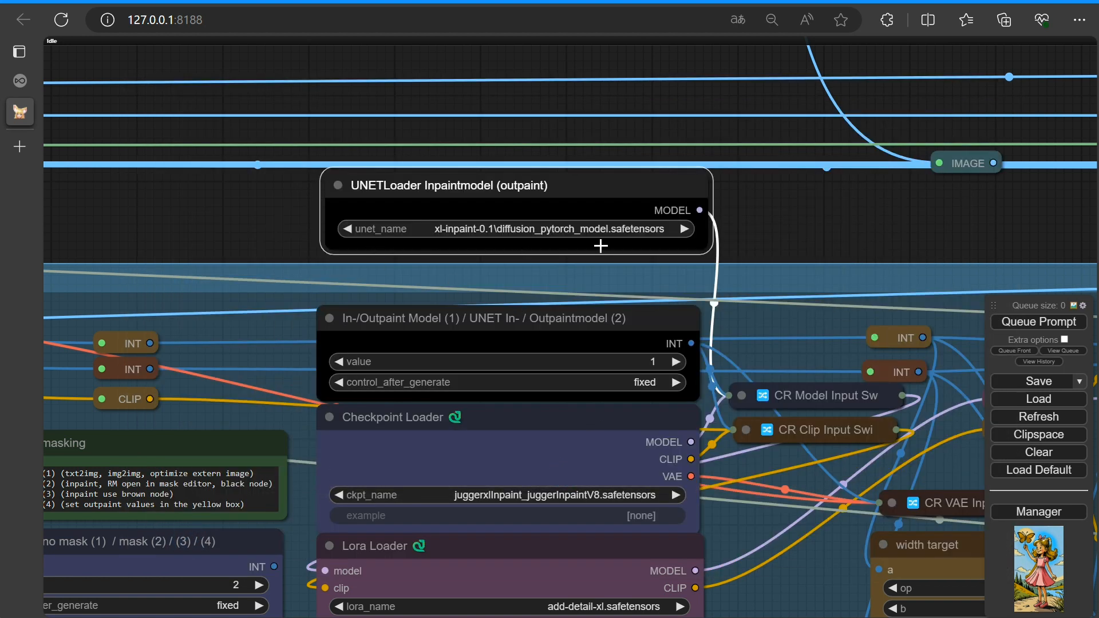
right_click(613, 193)
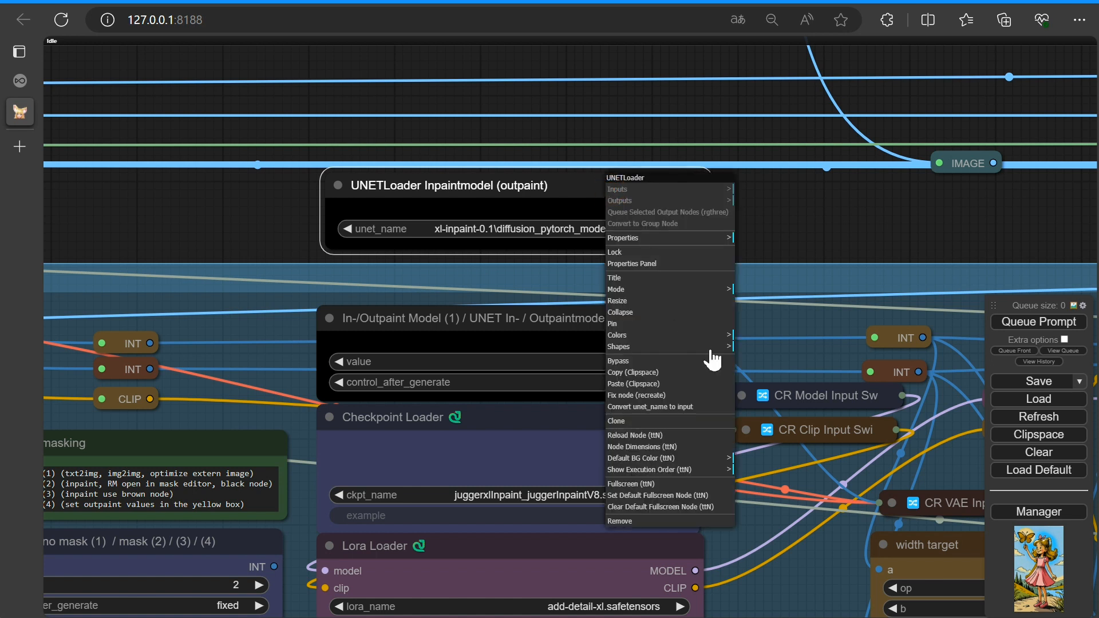
left_click(470, 327)
left_click(676, 362)
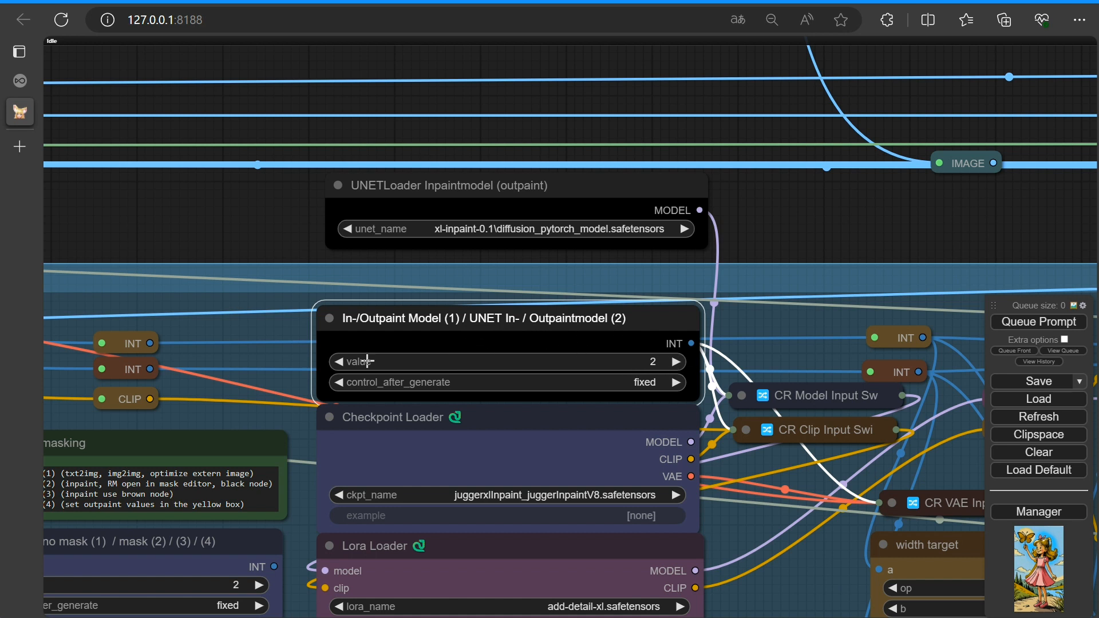
left_click(341, 367)
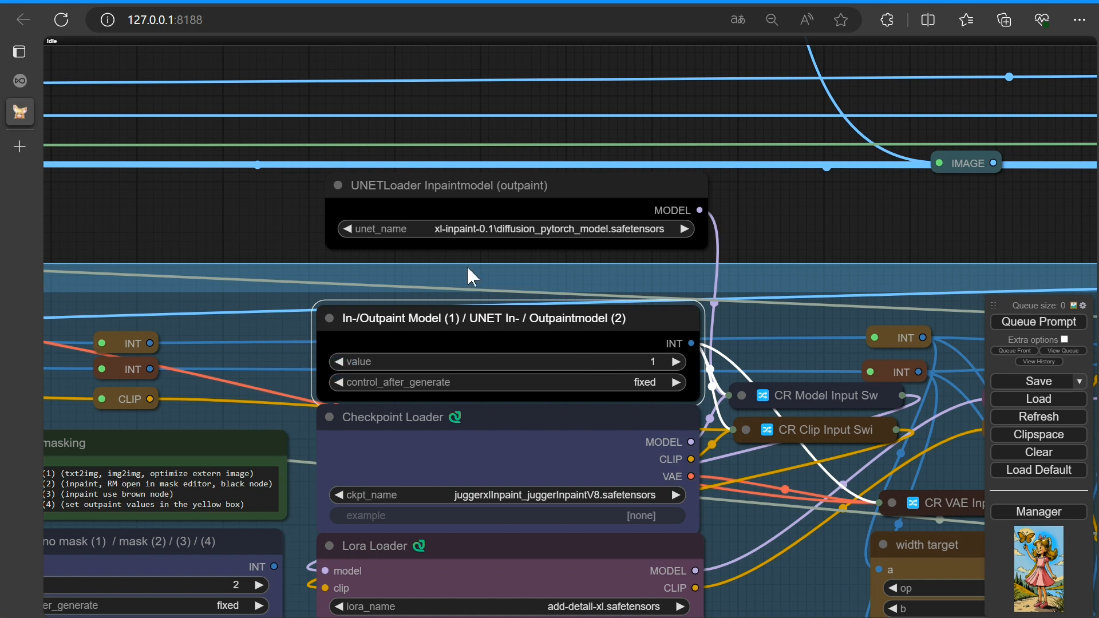
Bypass the UNETLoader Inpaintmodel (outpaint) node again
right_click(485, 192)
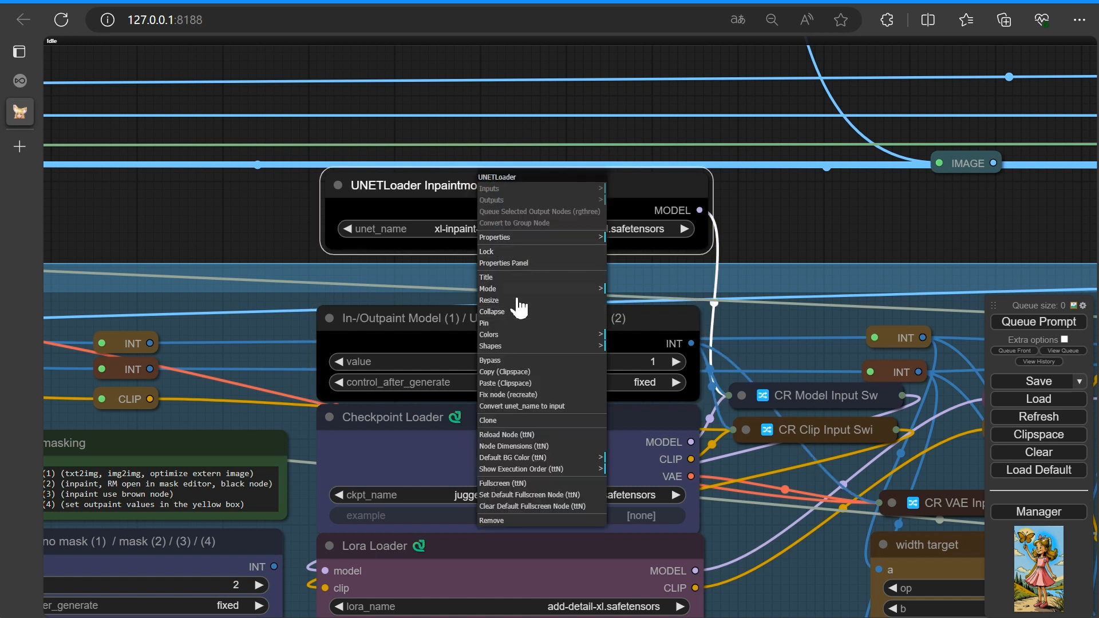
left_click(493, 360)
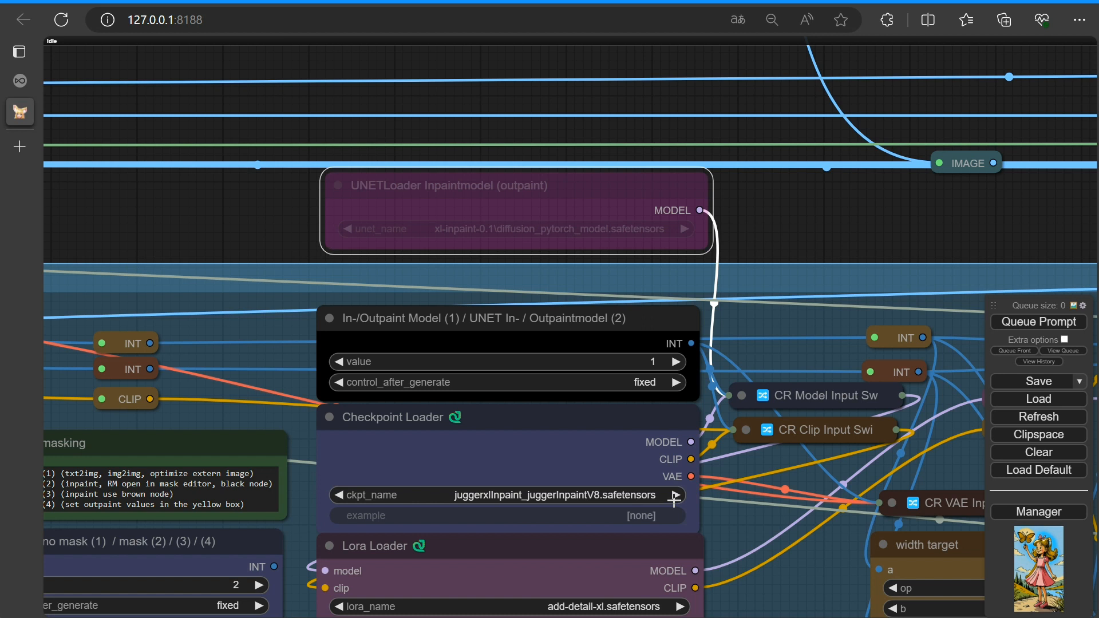
Select juggerxlInpaint_juggerInpaintV8.safetensors as the Checkpoint Loader model
left_click(635, 500)
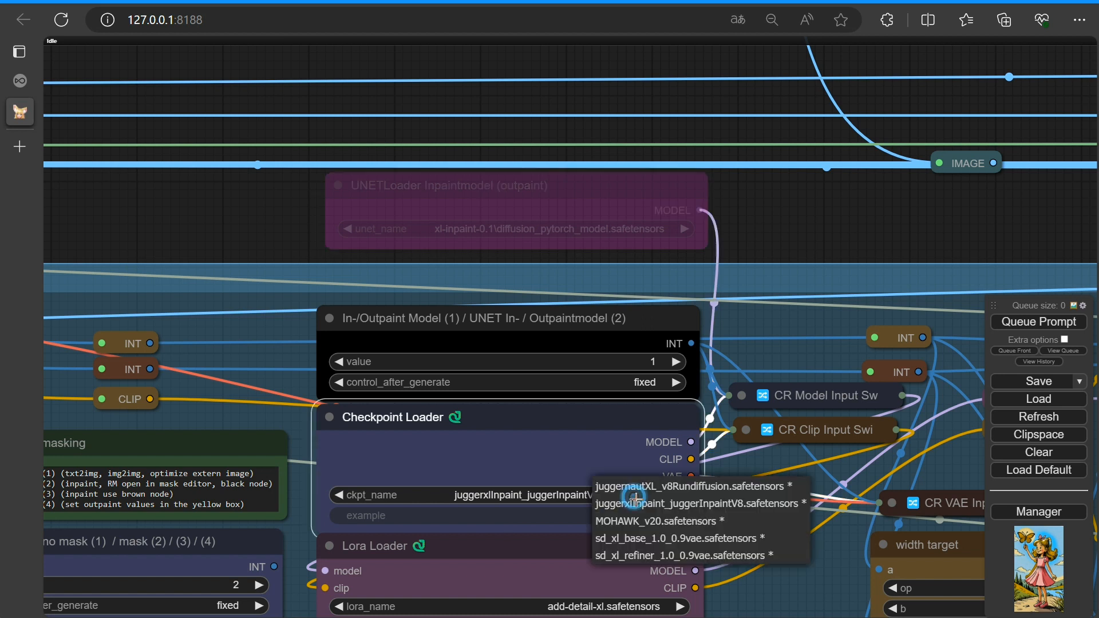
mouse_move(668, 503)
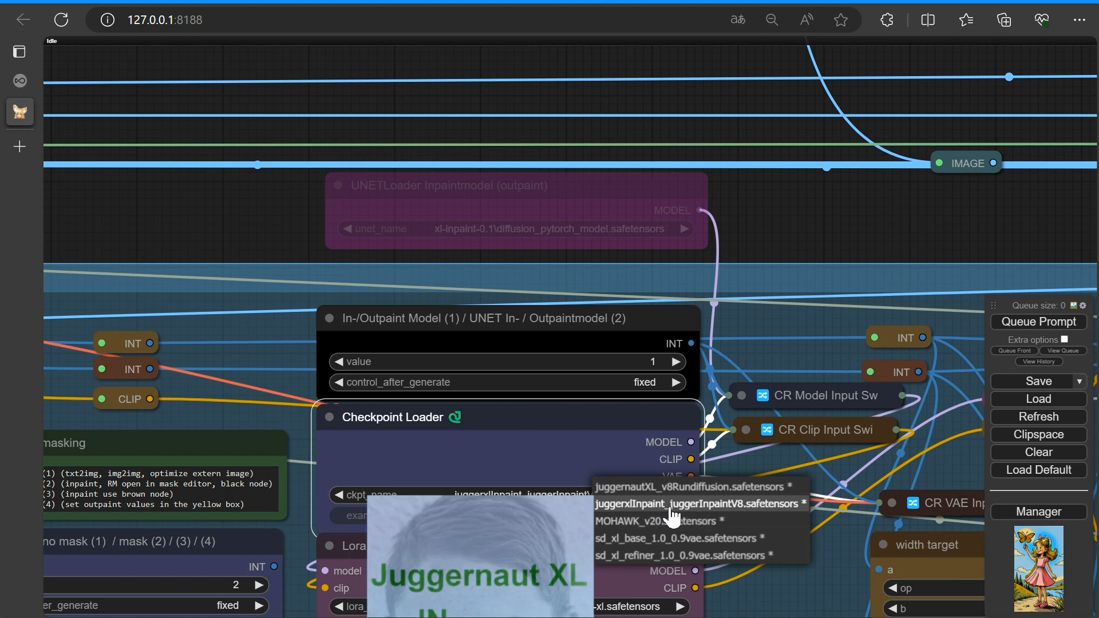
left_click(671, 506)
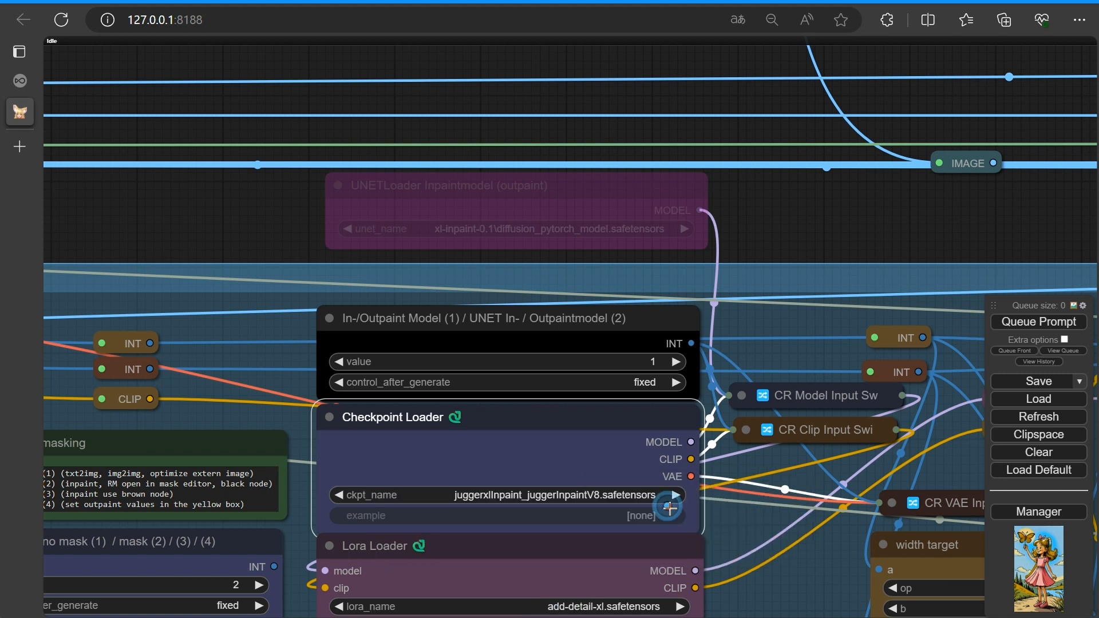
View the checkpoint's model info and open its Civitai page, then return and close the info dialog
right_click(516, 498)
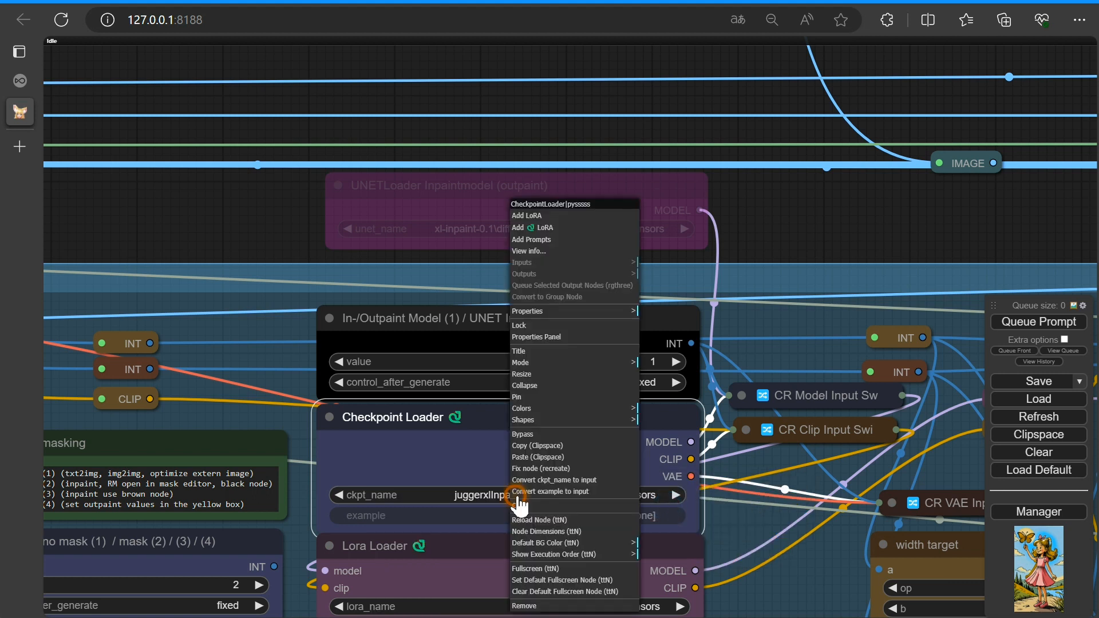
left_click(526, 252)
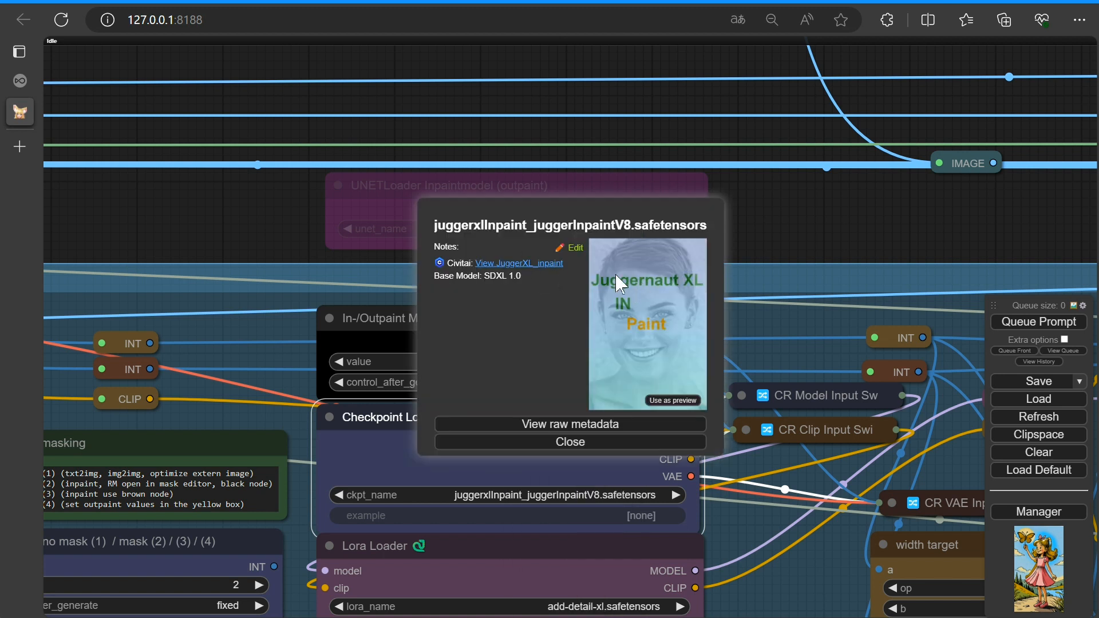
left_click(529, 263)
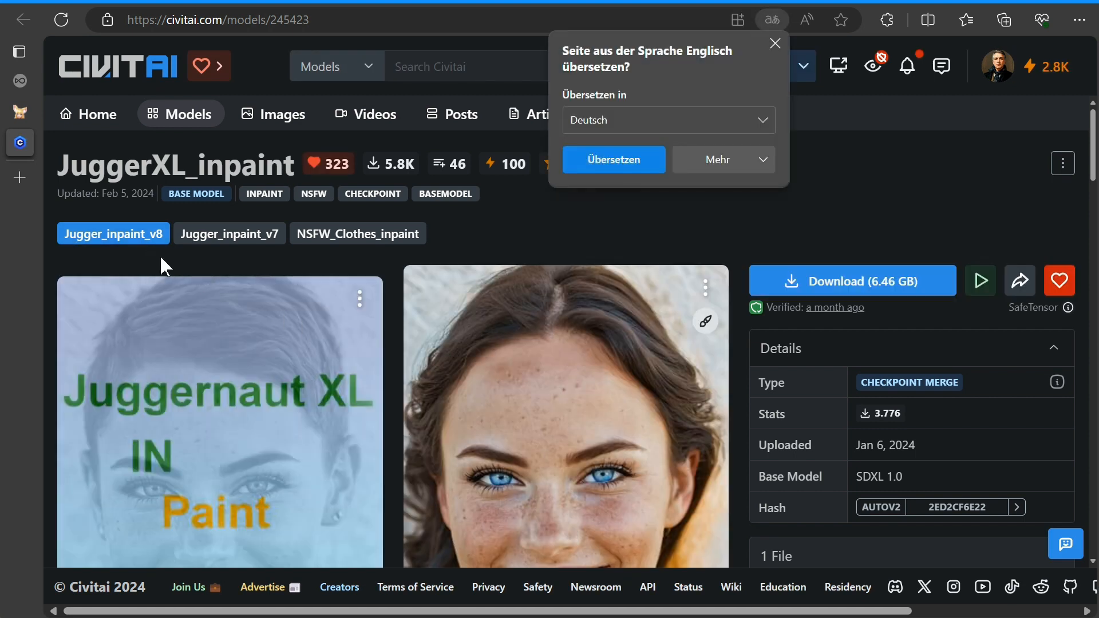
left_click(775, 42)
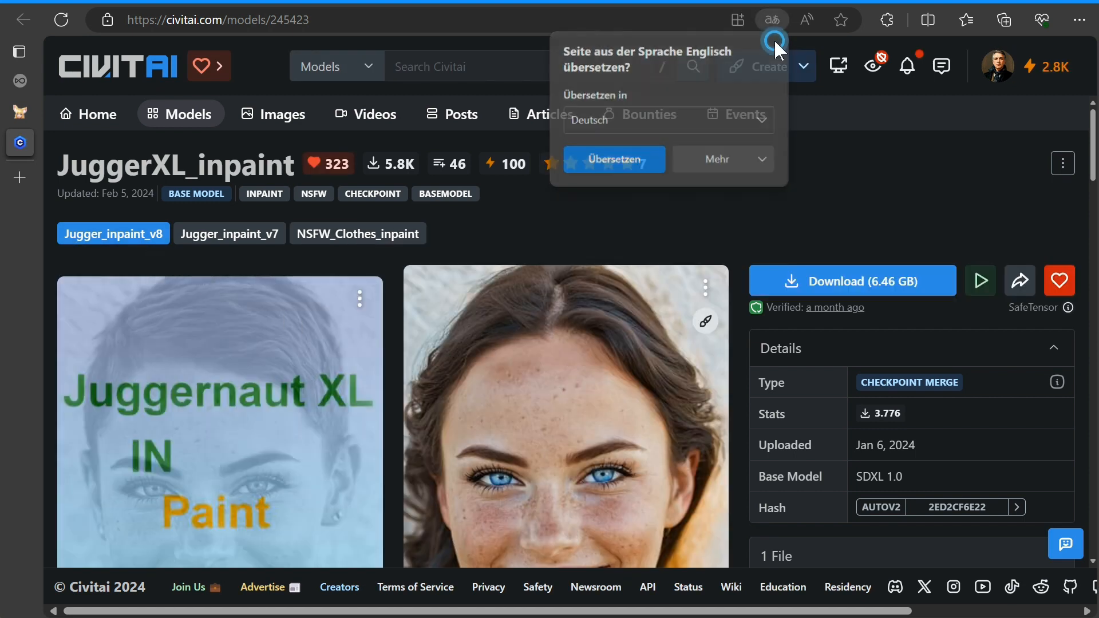
left_click(24, 109)
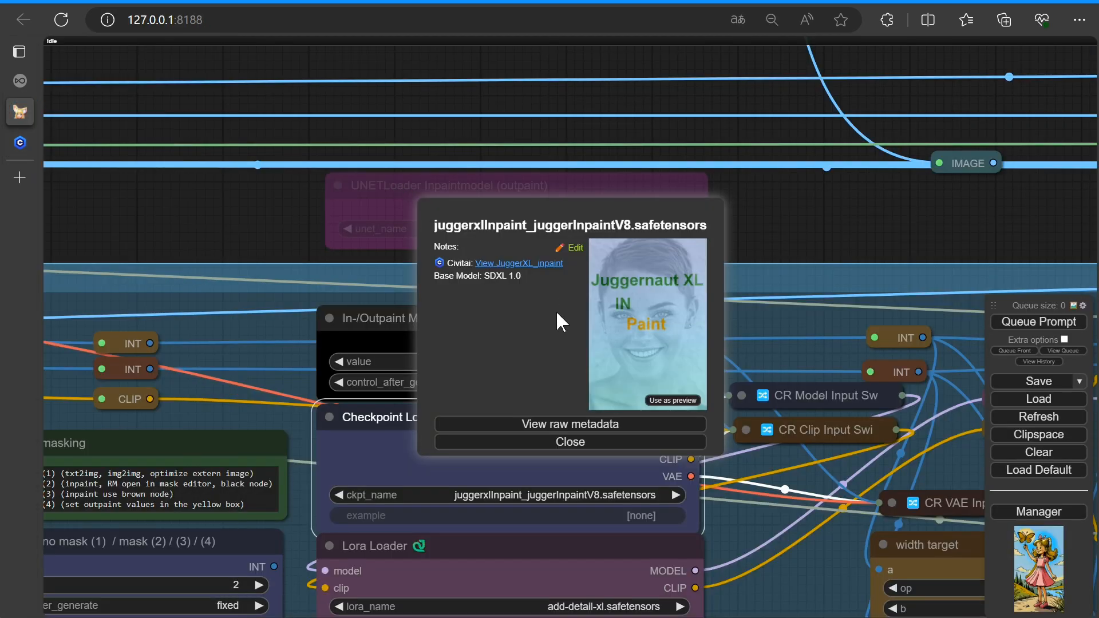
left_click(555, 442)
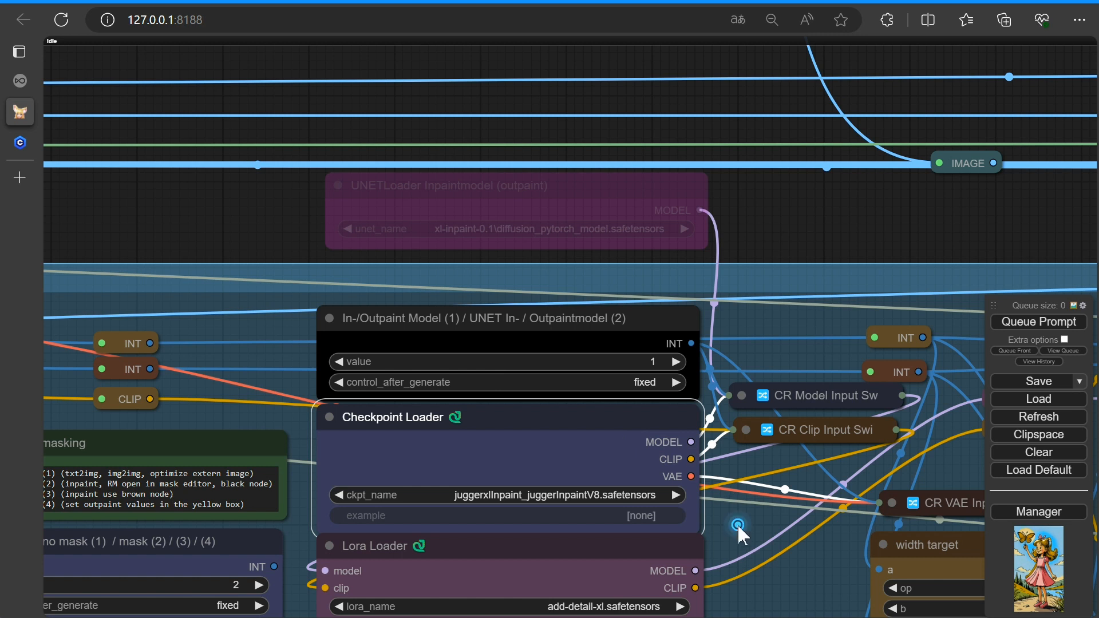
Bypass the Lora Loader node
left_click_drag(739, 527, 694, 283)
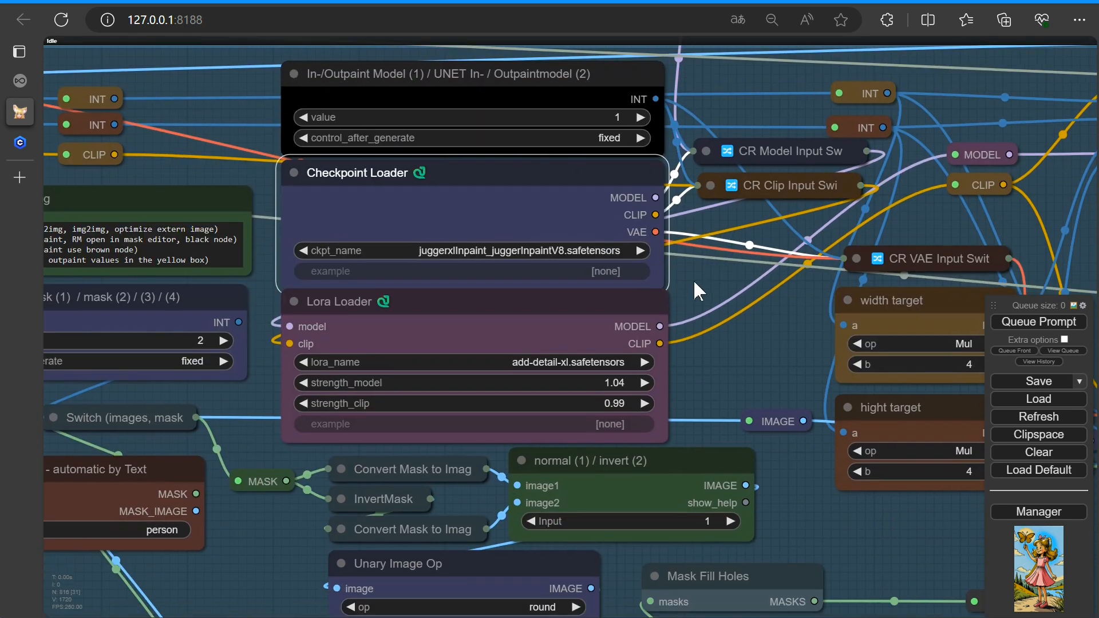
right_click(508, 336)
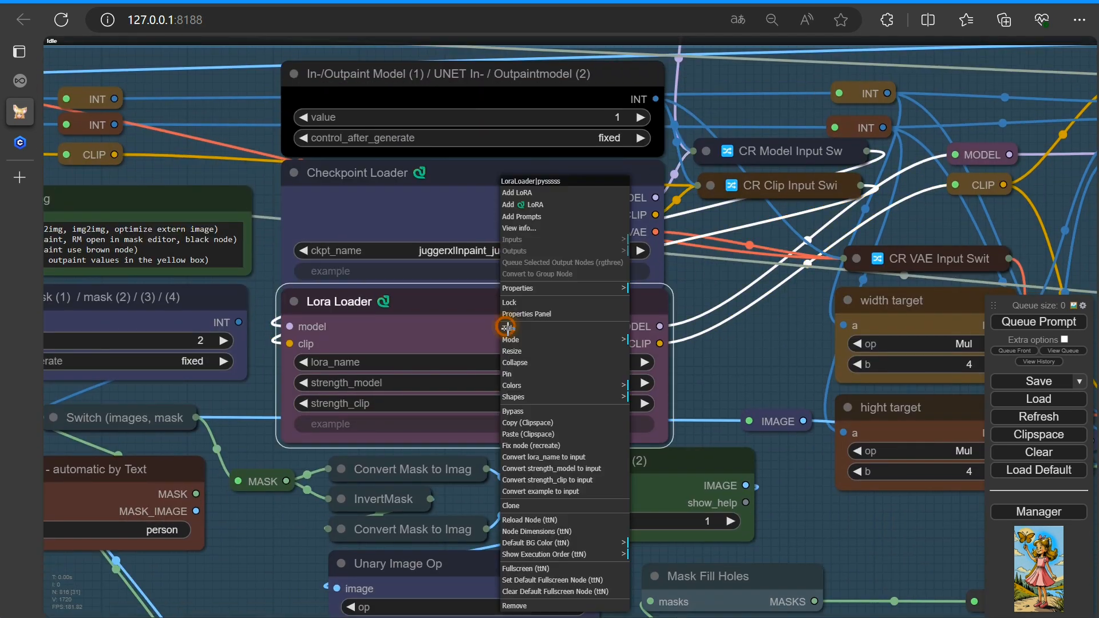
left_click(518, 411)
Queue the prompt to run the inpainting workflow
scroll(713, 355, "down", 3)
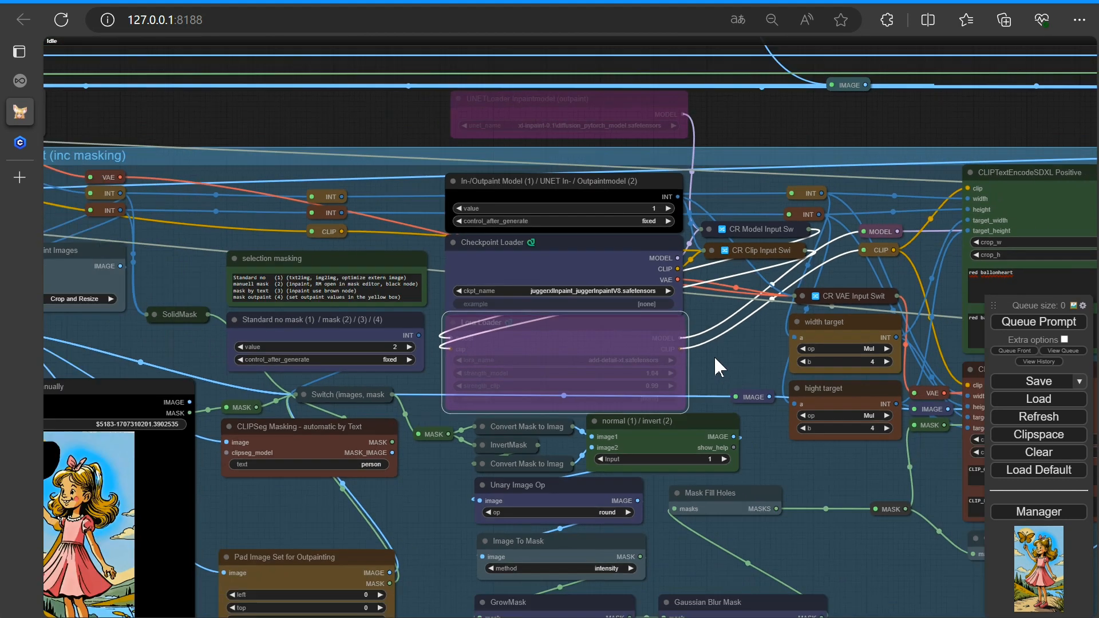
scroll(713, 355, "down", 2)
left_click_drag(727, 359, 620, 350)
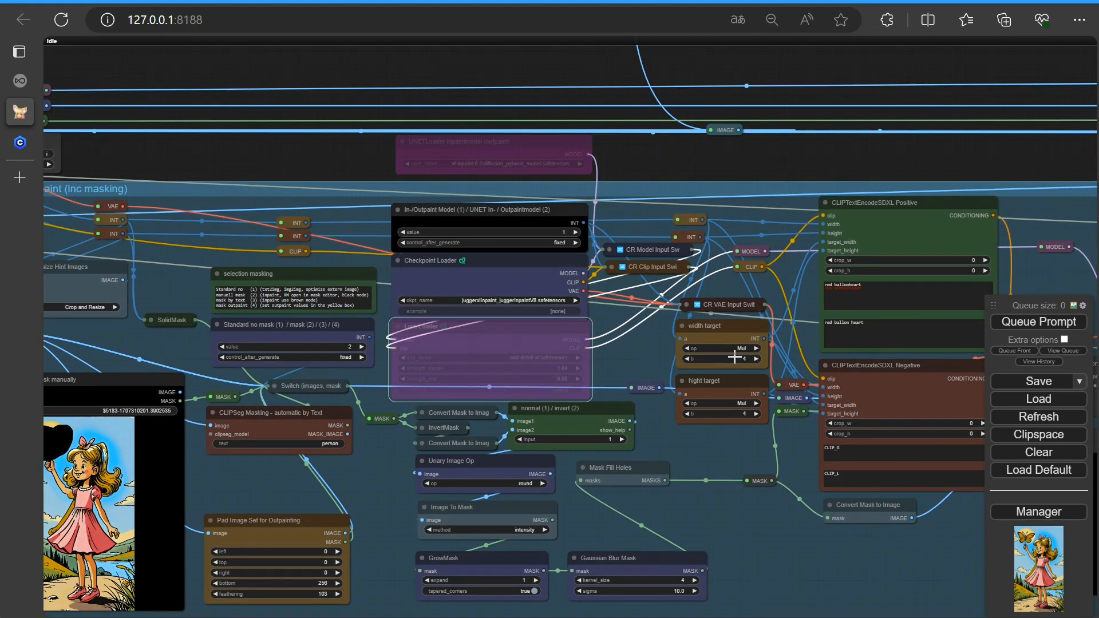
left_click(1032, 326)
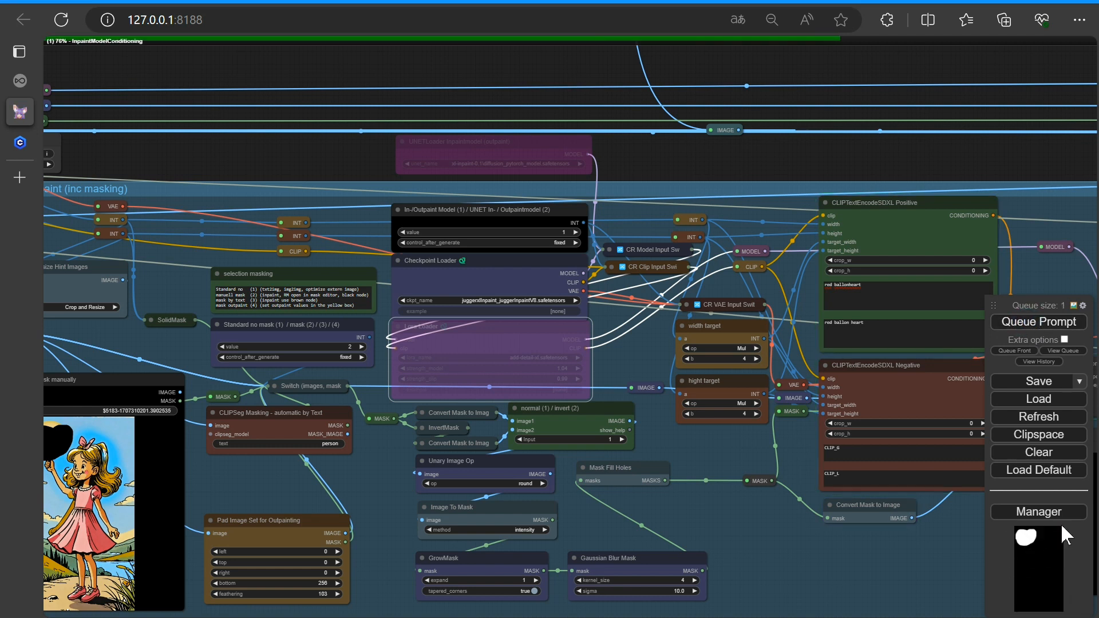
Copy the generated image from the final Preview Image node to the clipspace
scroll(904, 530, "down", 3)
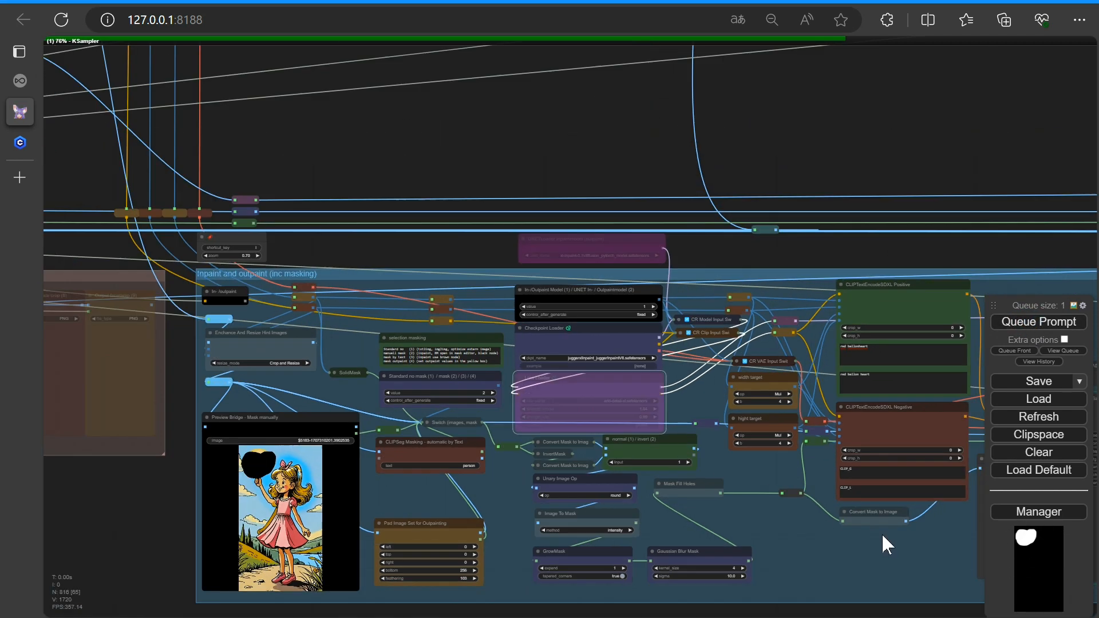
left_click_drag(754, 494, 445, 497)
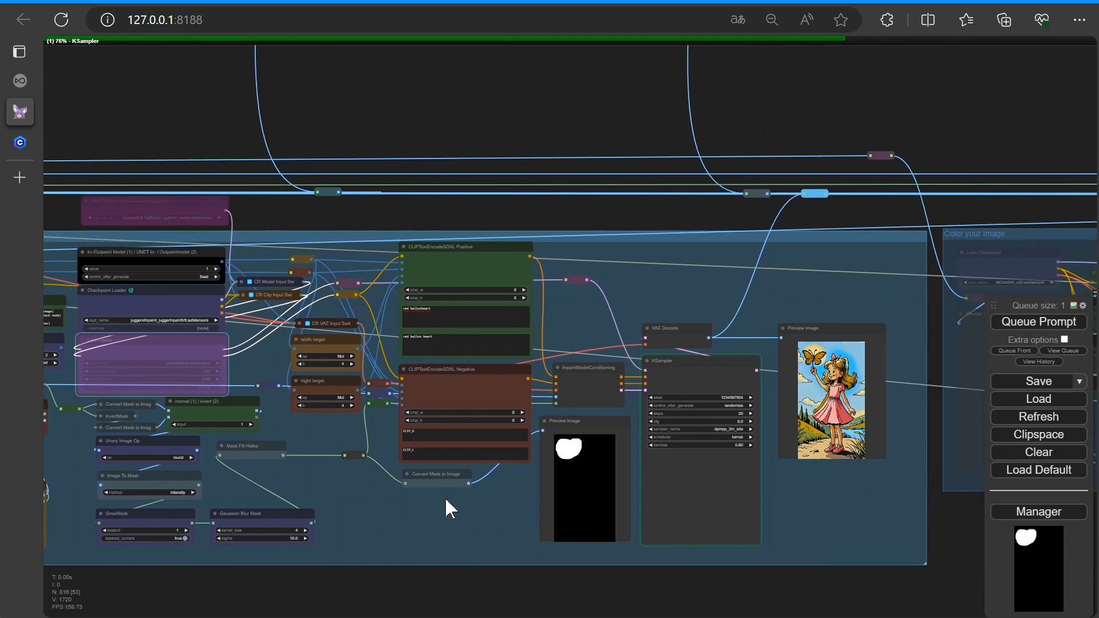
left_click_drag(815, 523, 725, 503)
scroll(685, 491, "up", 8)
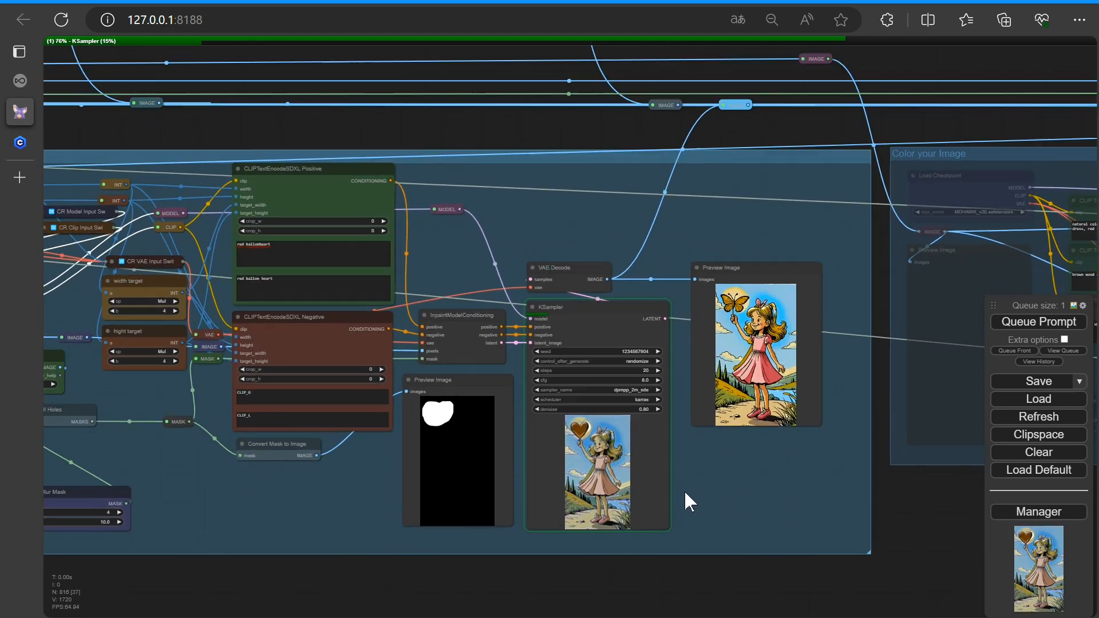
scroll(719, 474, "down", 1)
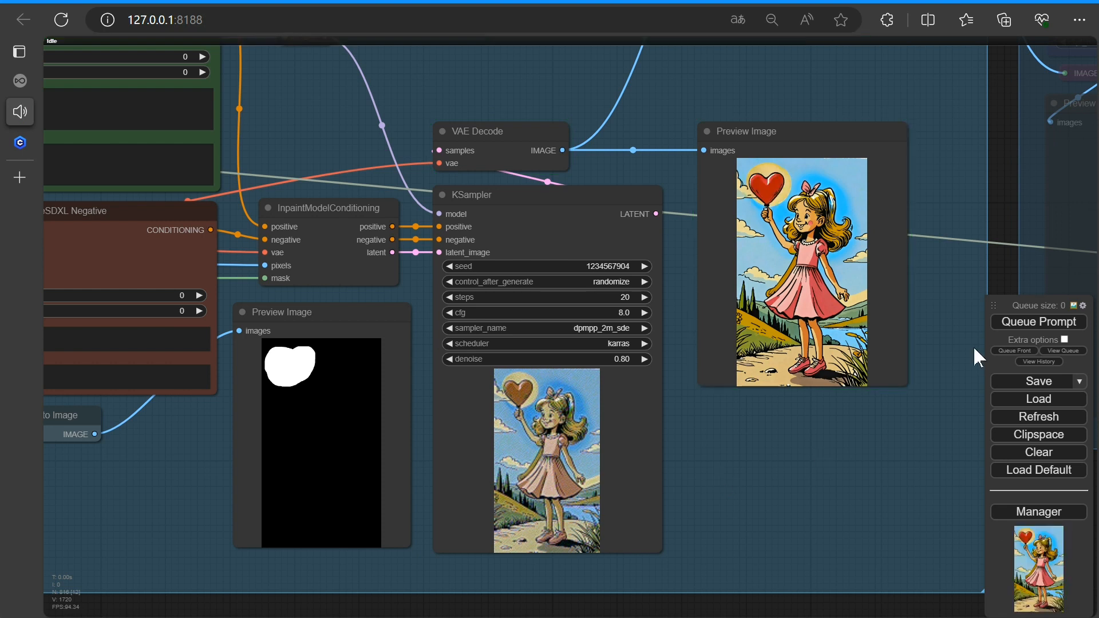
key("9")
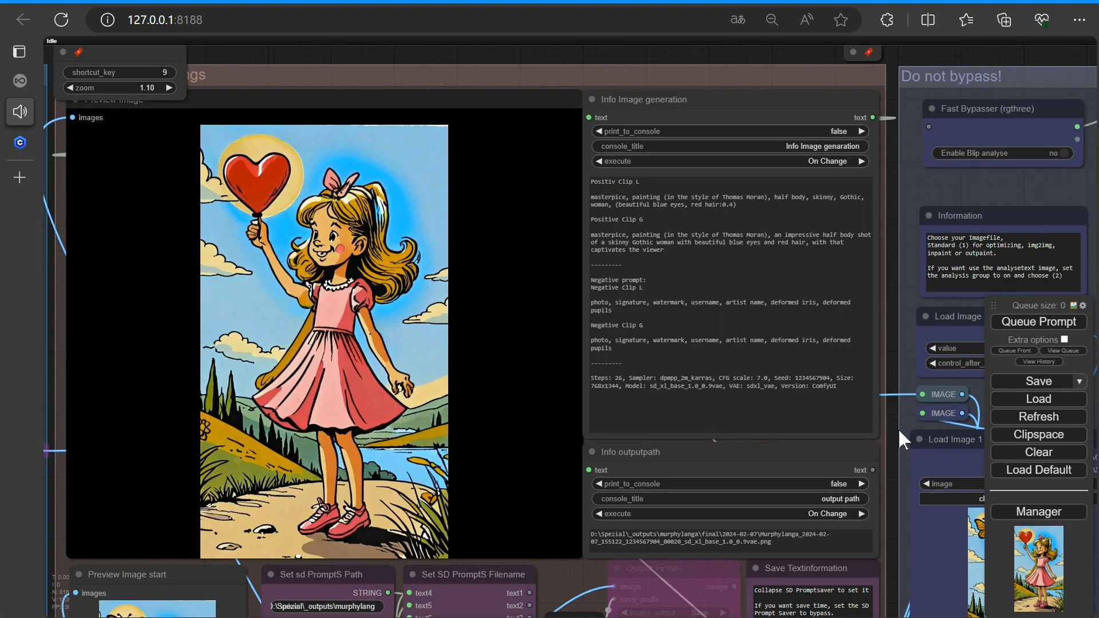
key("5")
left_click_drag(901, 519, 332, 529)
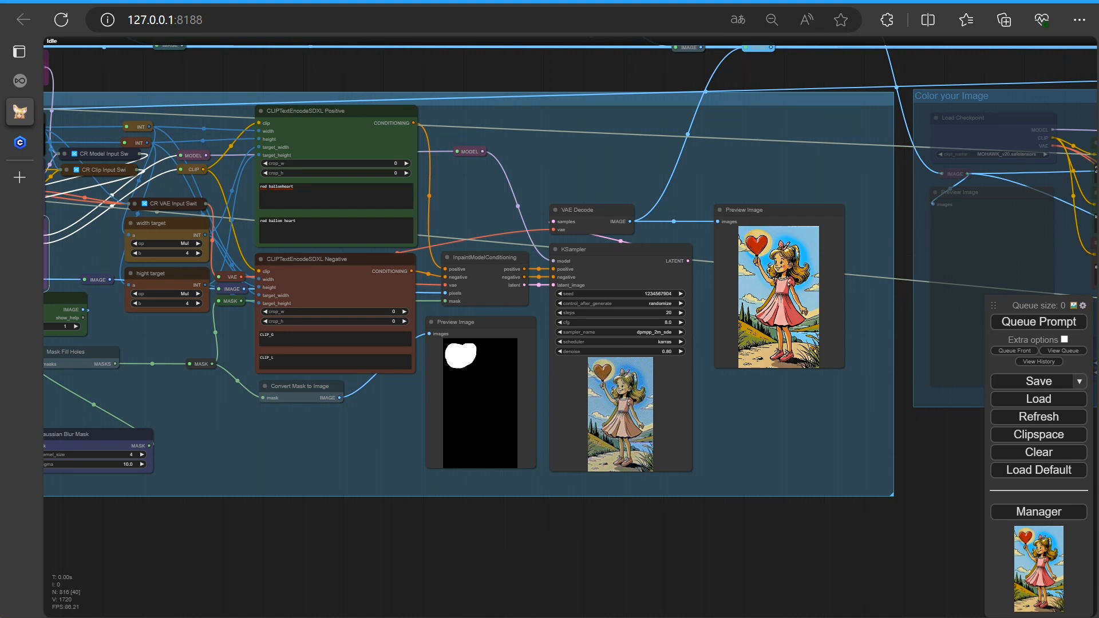
right_click(777, 285)
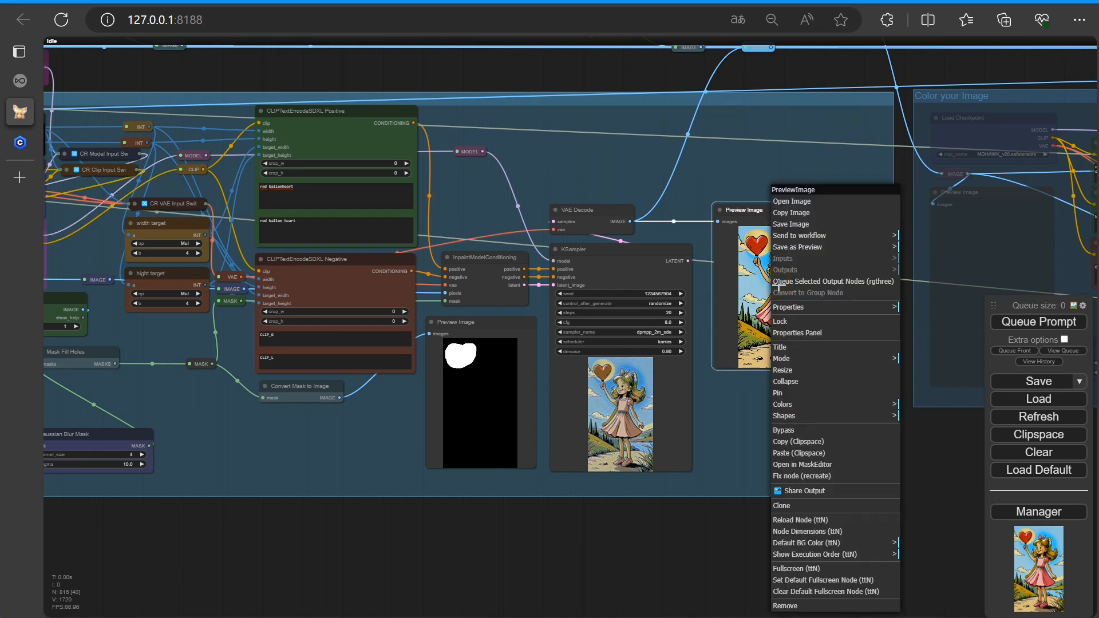
left_click(793, 442)
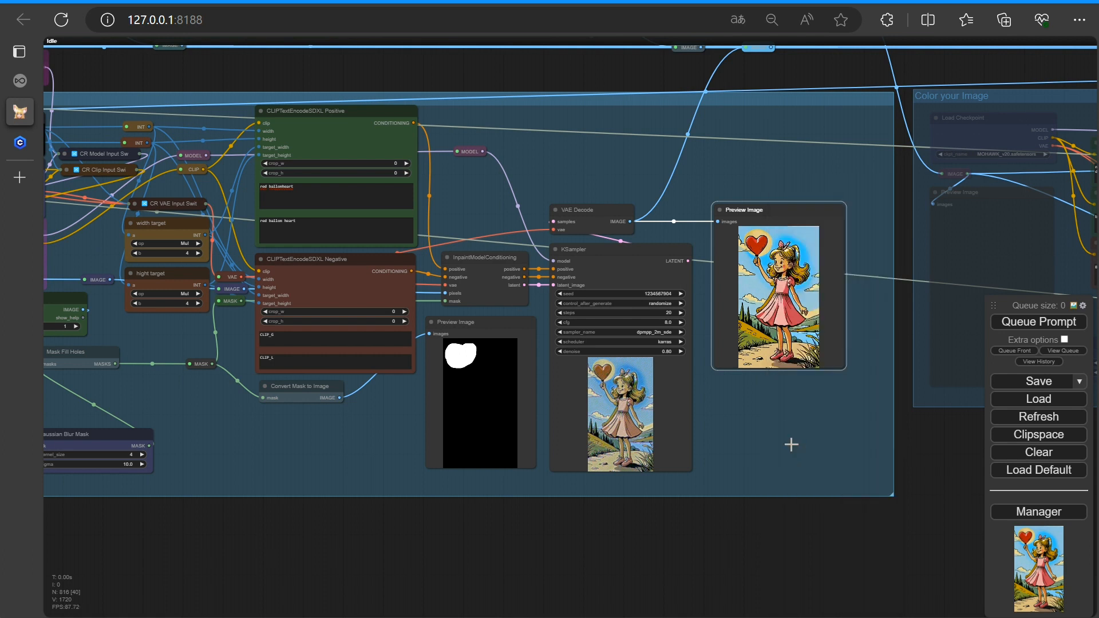
Paste the clipspace image into the Load Image 1 node of the input group
key("1")
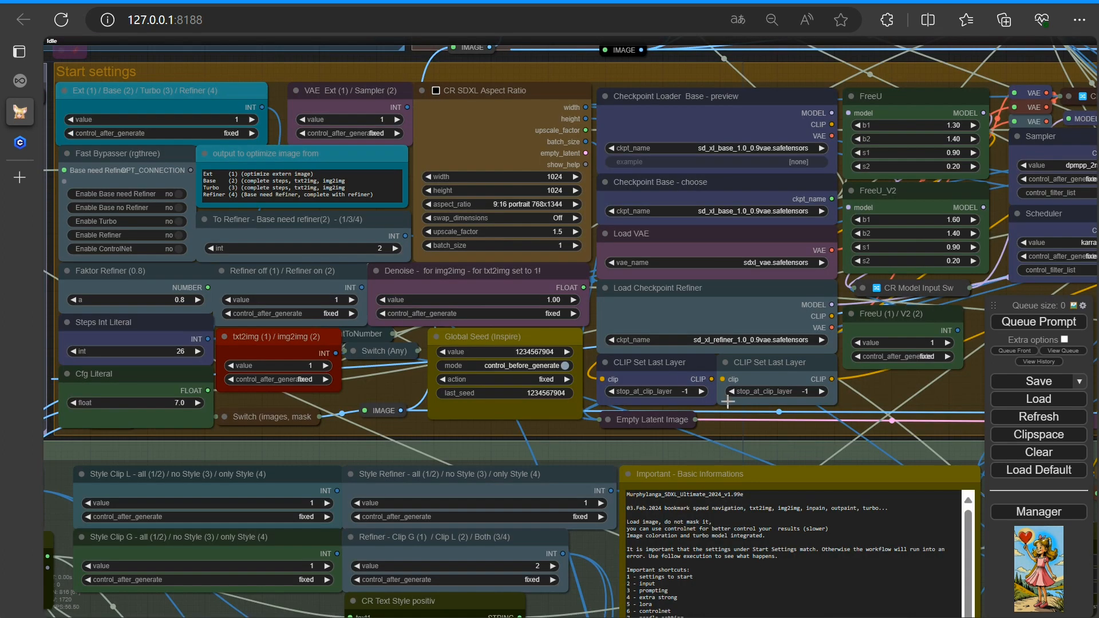
key("2")
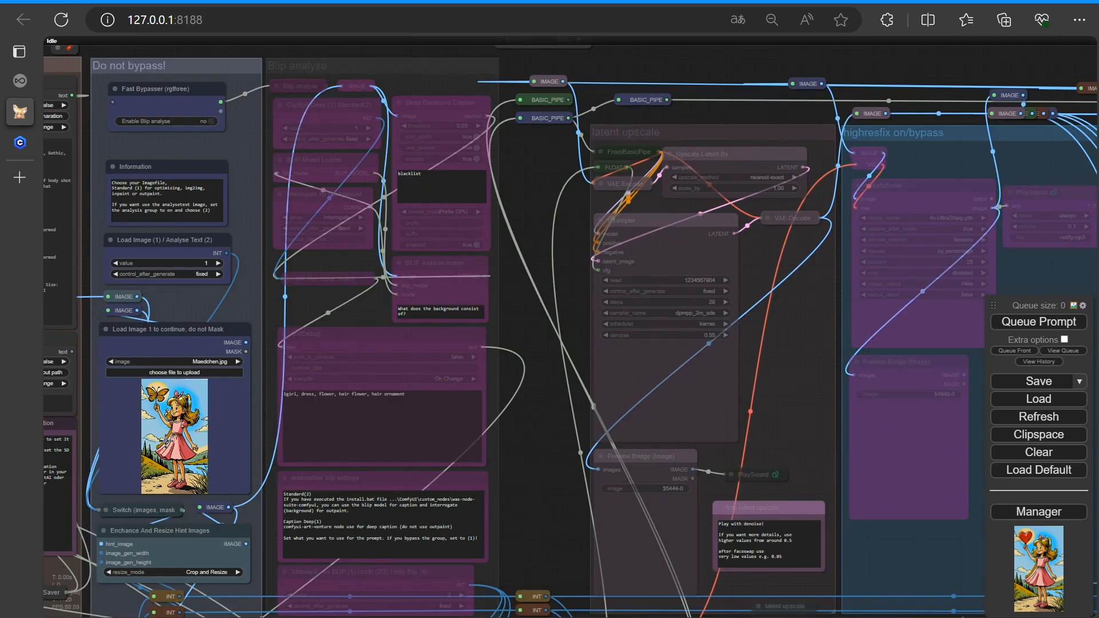
right_click(153, 429)
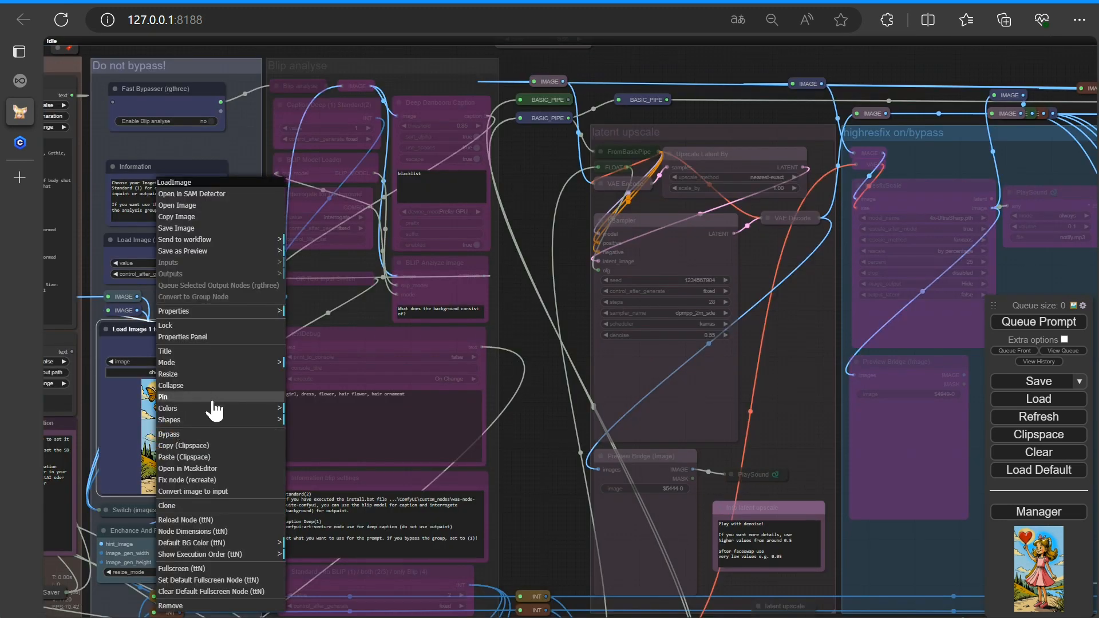
left_click(166, 456)
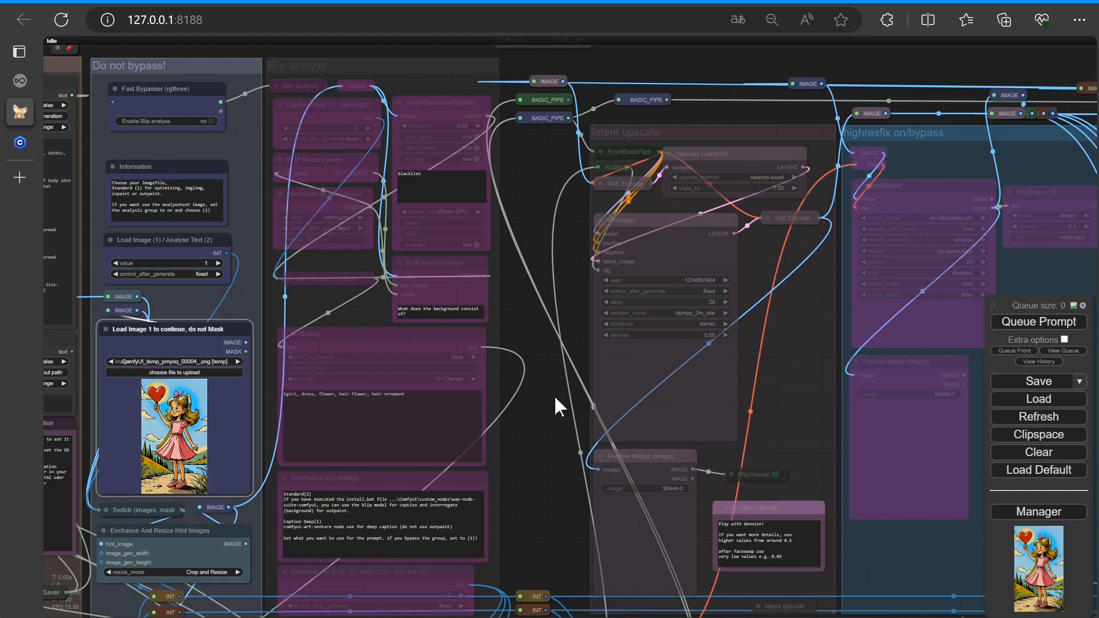
Set the Standard no mask / mask selector value to 3 for masking by text
scroll(744, 415, "down", 1)
scroll(744, 415, "down", 5)
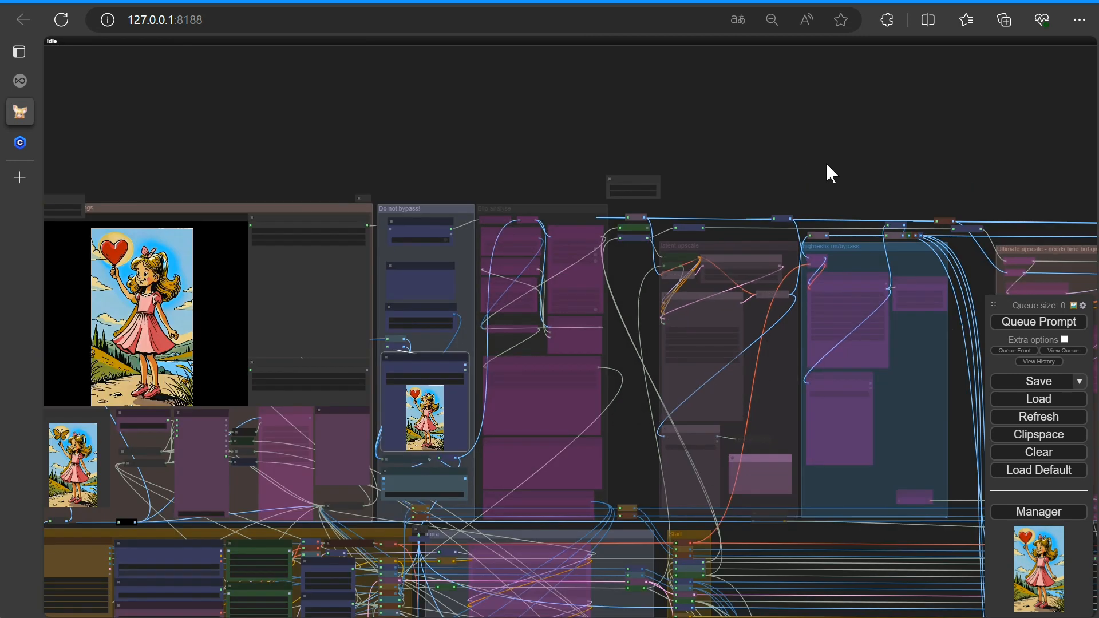
left_click_drag(826, 161, 152, 46)
left_click_drag(914, 320, 552, 59)
left_click_drag(613, 389, 464, 96)
left_click_drag(632, 364, 346, 206)
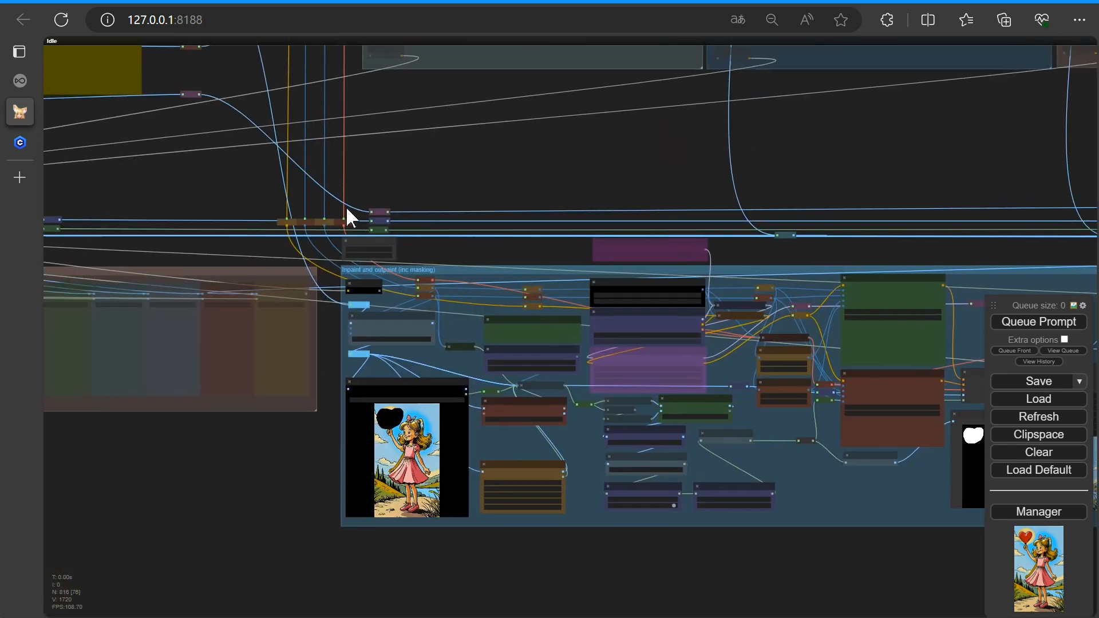
left_click_drag(450, 336, 618, 340)
scroll(618, 340, "up", 8)
scroll(665, 494, "up", 2)
left_click_drag(665, 493, 410, 384)
scroll(519, 293, "up", 4)
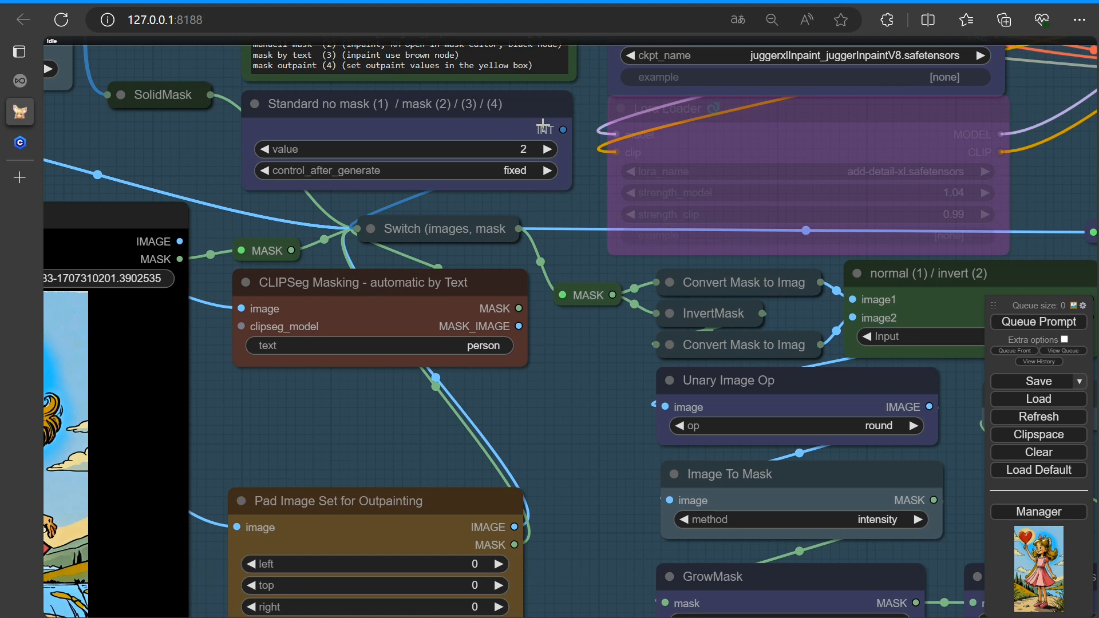
left_click(551, 150)
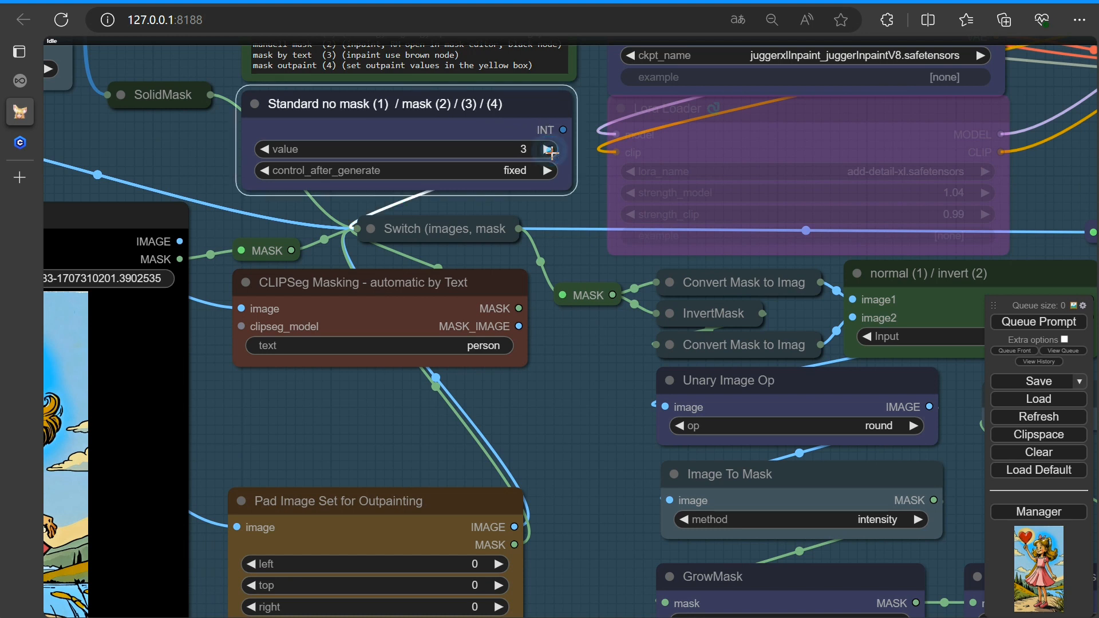
Set the CLIPSeg Masking text to face
left_click(484, 346)
key("BackSpace")
type("face")
left_click(704, 344)
Set the GrowMask expand value to 30
scroll(544, 413, "down", 3)
scroll(613, 431, "up", 1)
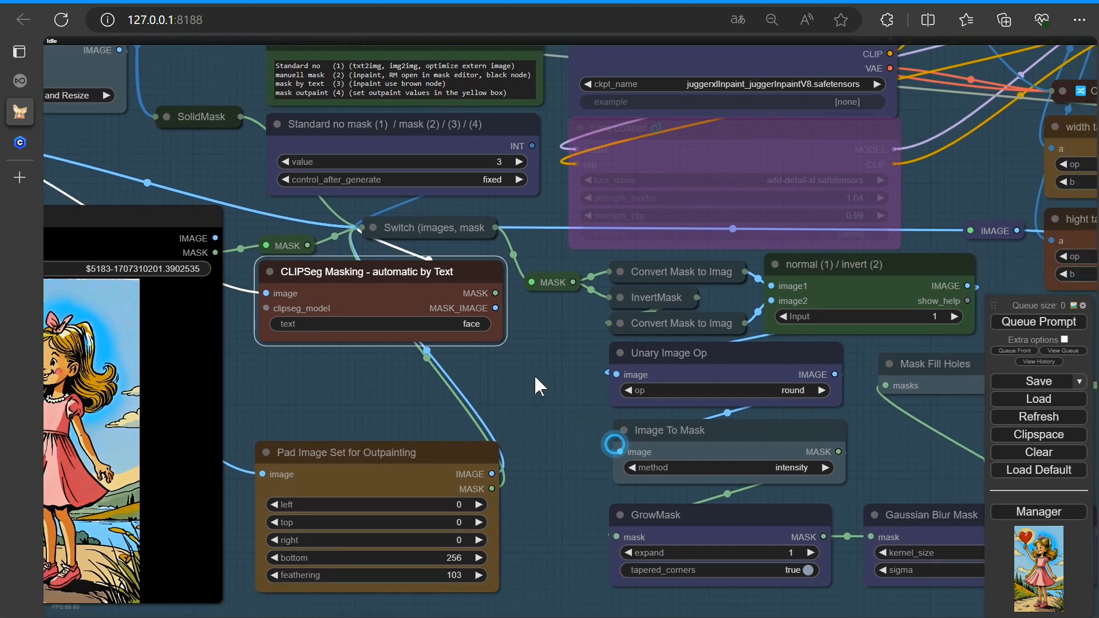
left_click_drag(538, 385, 394, 273)
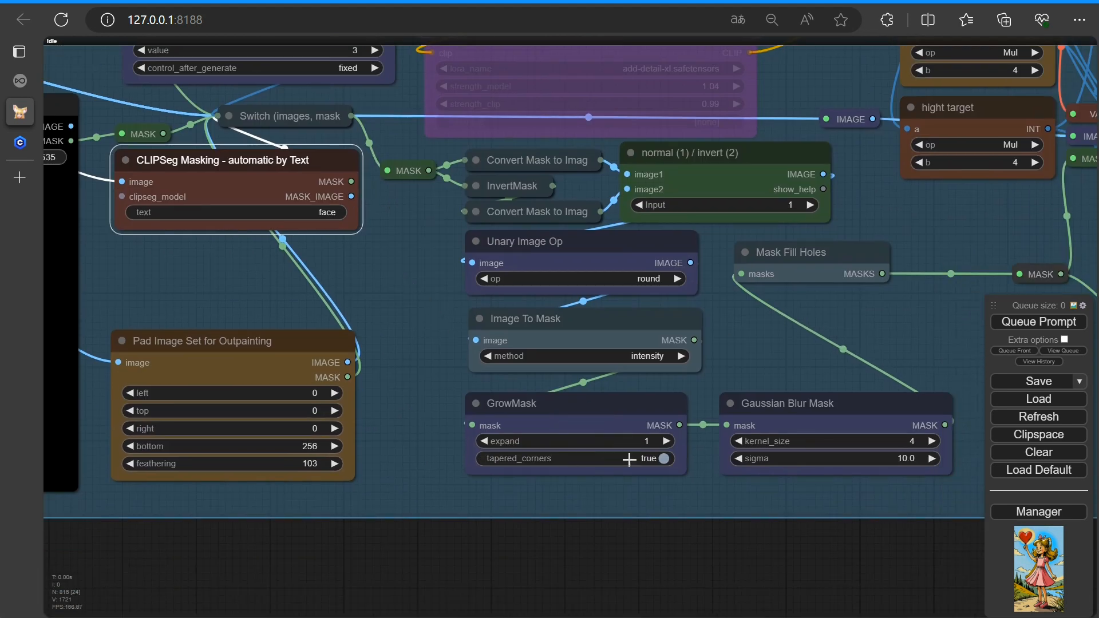
left_click(666, 442)
left_click(667, 441)
left_click(668, 442)
left_click(667, 442)
left_click(668, 442)
left_click(669, 443)
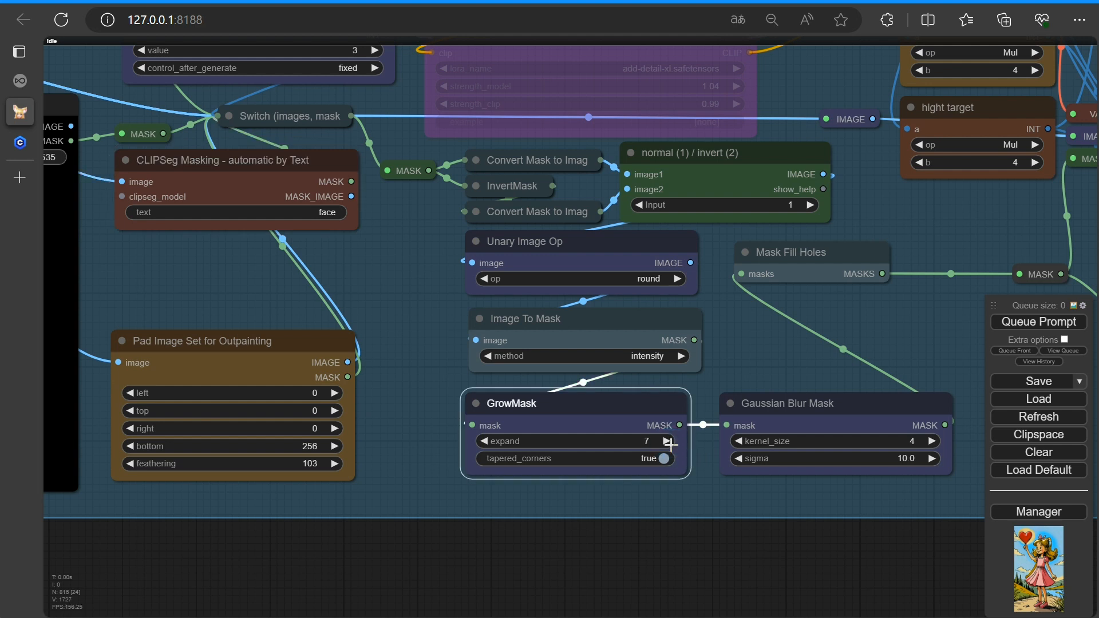
left_click(660, 442)
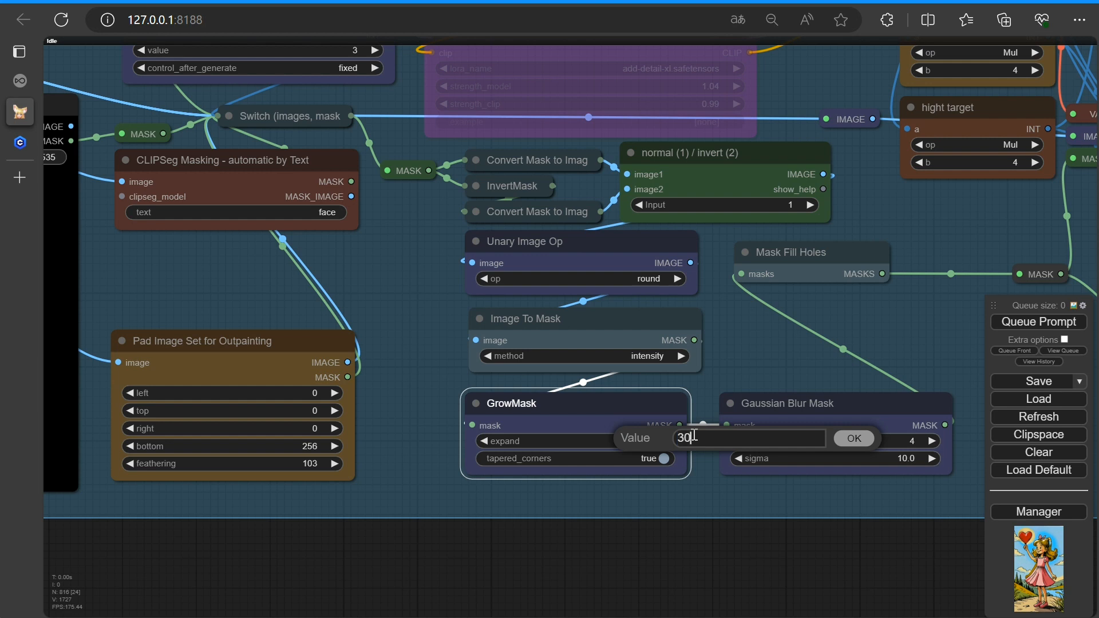
key("Return")
Queue the prompt again with the face mask settings
scroll(776, 447, "down", 1)
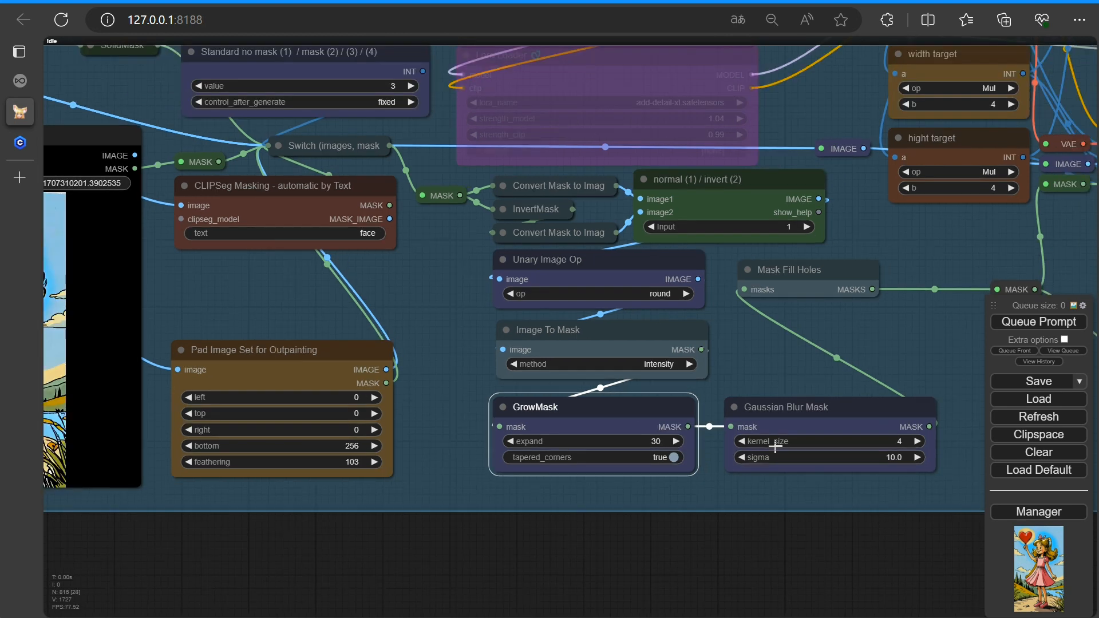
scroll(776, 446, "down", 3)
left_click(1027, 323)
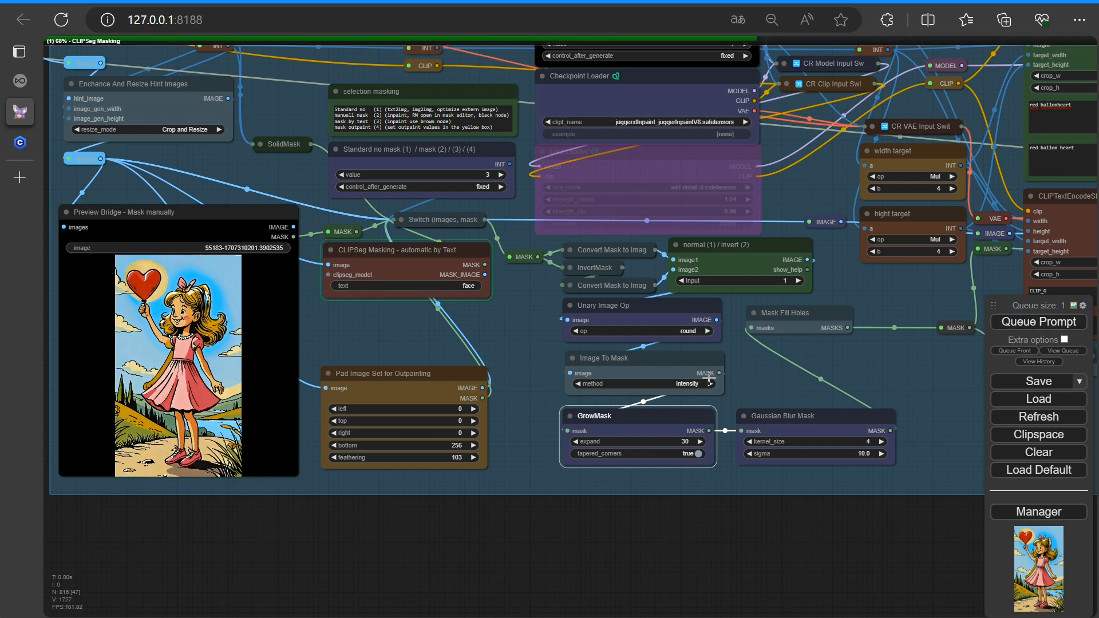
Examine the new mask preview and inpainting result in the KSampler and Preview Image nodes
scroll(858, 366, "down", 3)
left_click_drag(883, 367, 409, 376)
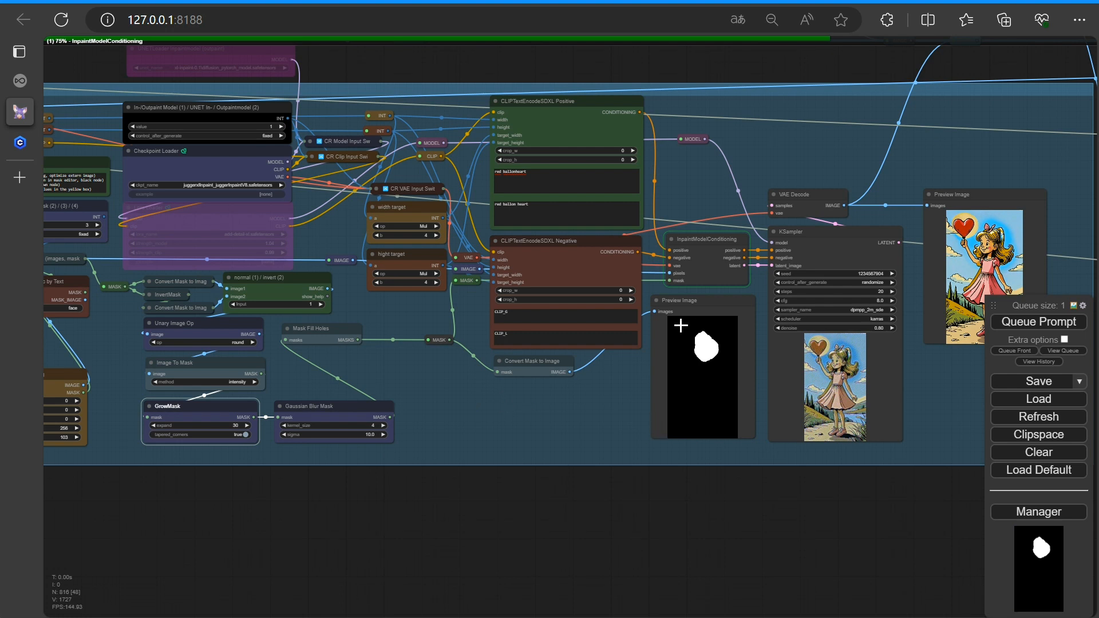
scroll(649, 416, "up", 3)
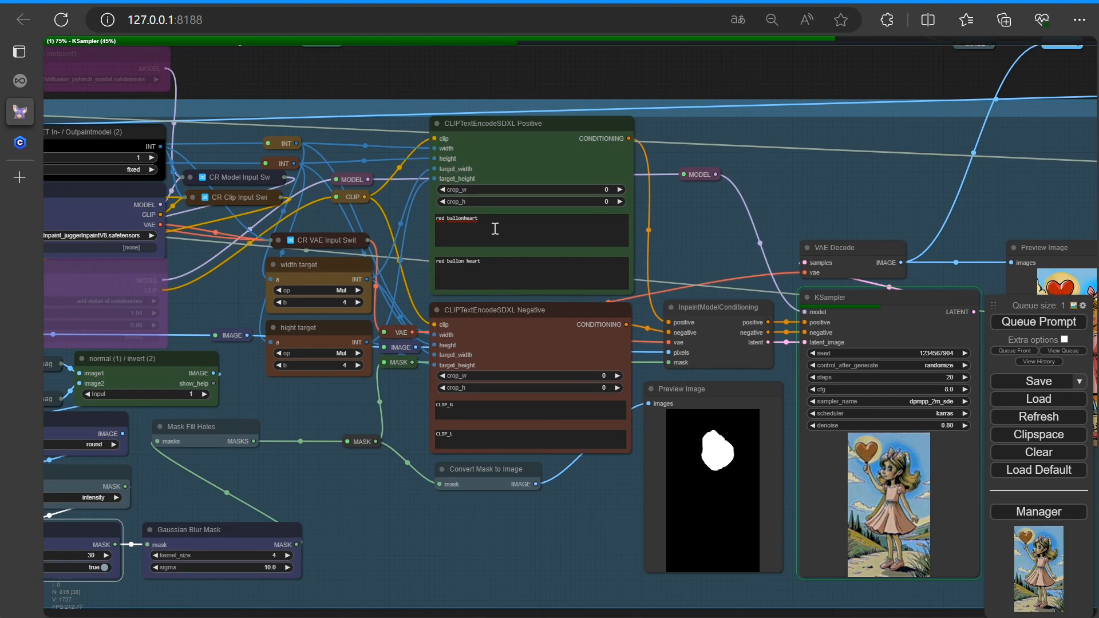
scroll(870, 395, "up", 10)
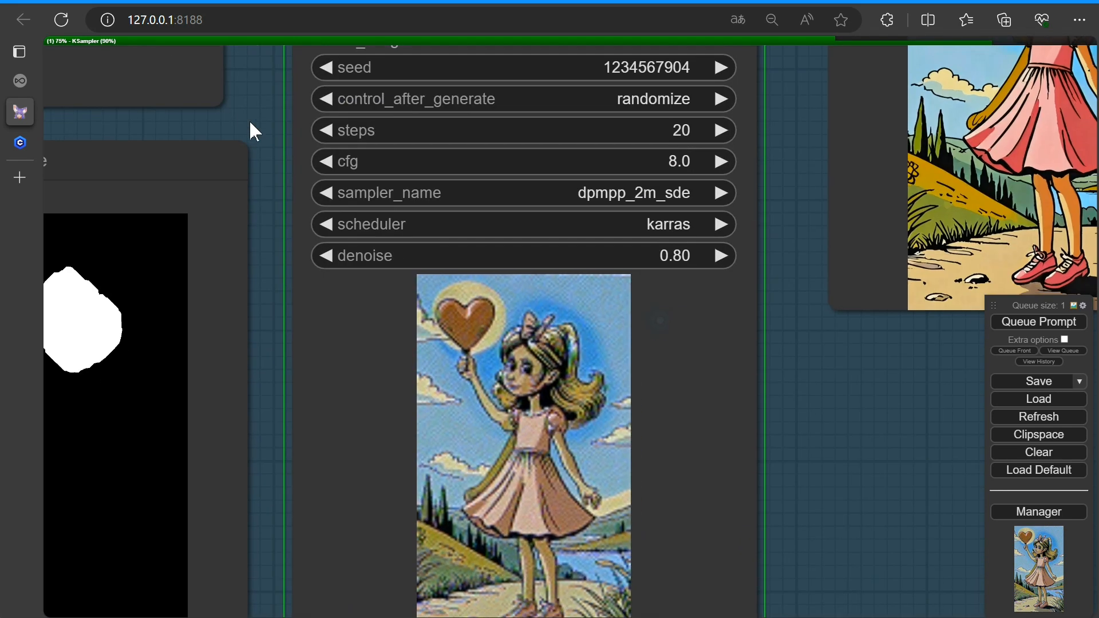
scroll(790, 478, "up", 4)
left_click_drag(818, 441, 572, 547)
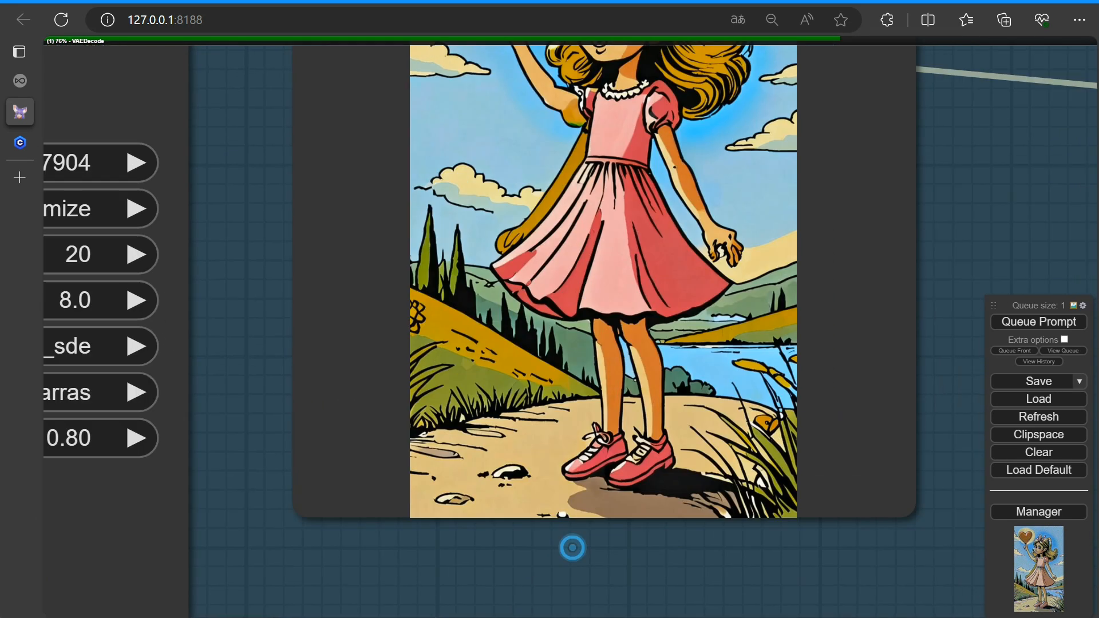
scroll(552, 565, "down", 3)
scroll(527, 555, "down", 8)
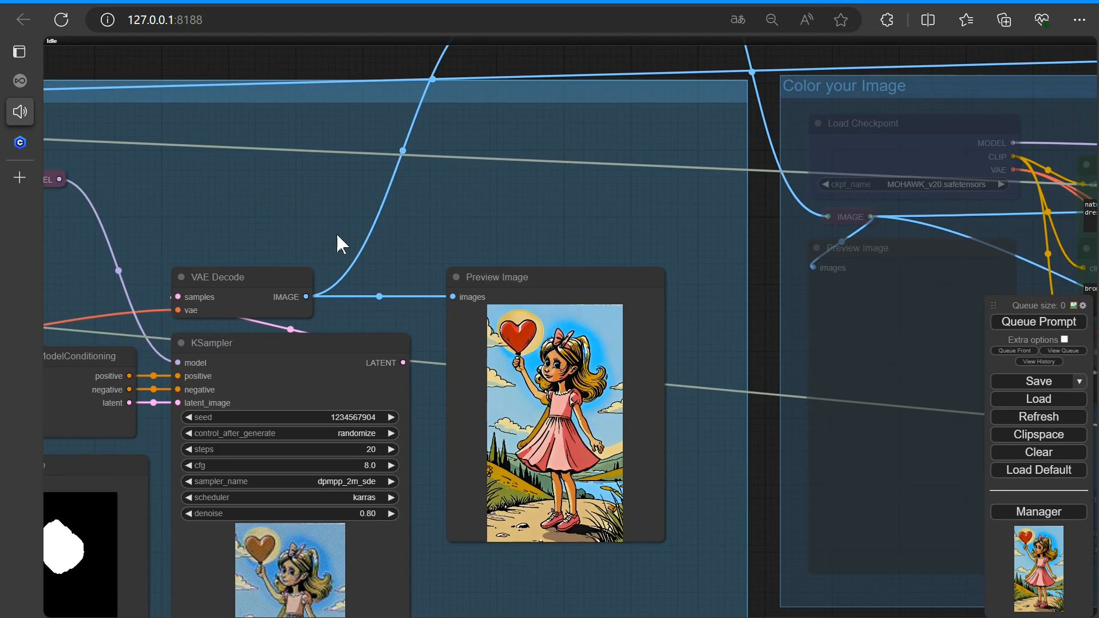
Replace the first positive prompt text with "beautiful face"
left_click_drag(336, 232, 1032, 220)
triple_click(448, 226)
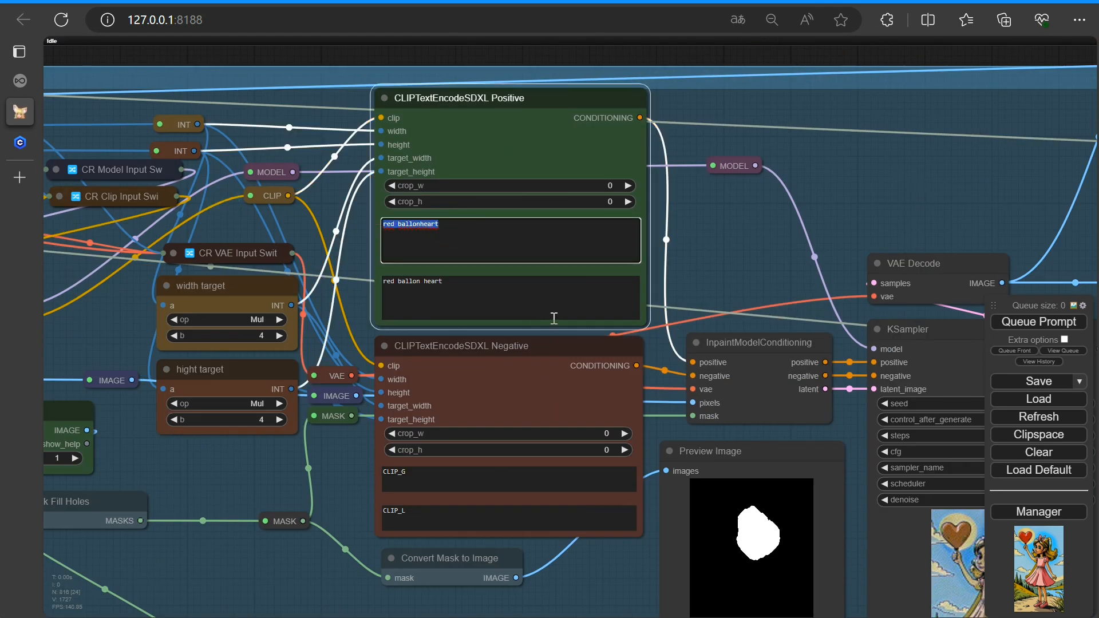
type("beautiful face")
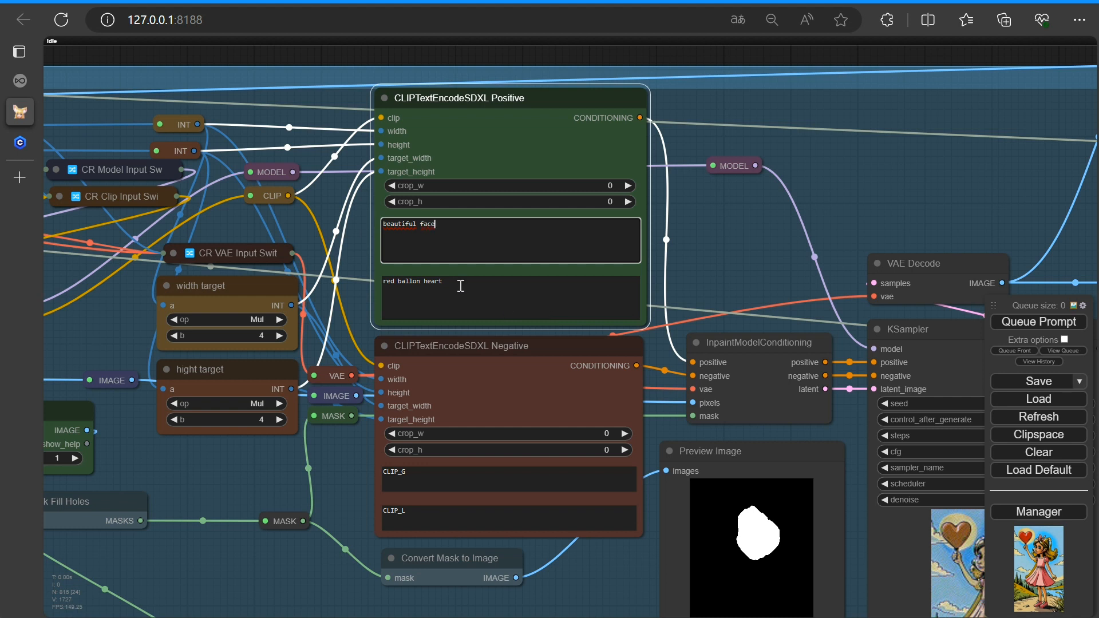
Replace the second positive prompt text with "beautiful cute face" and queue the prompt
triple_click(461, 286)
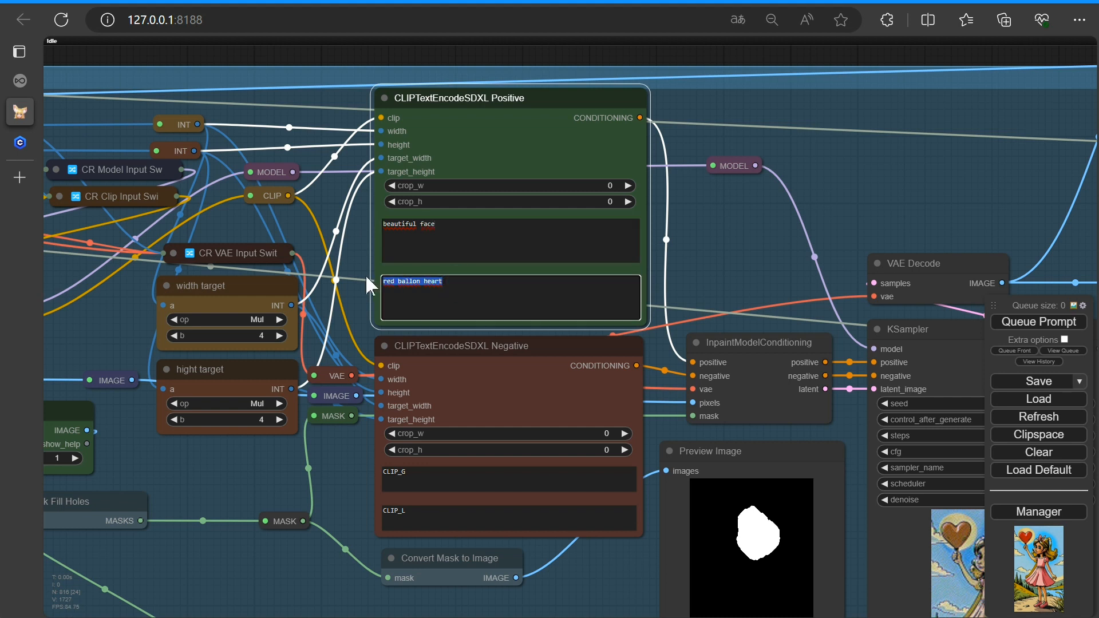
type("beauti")
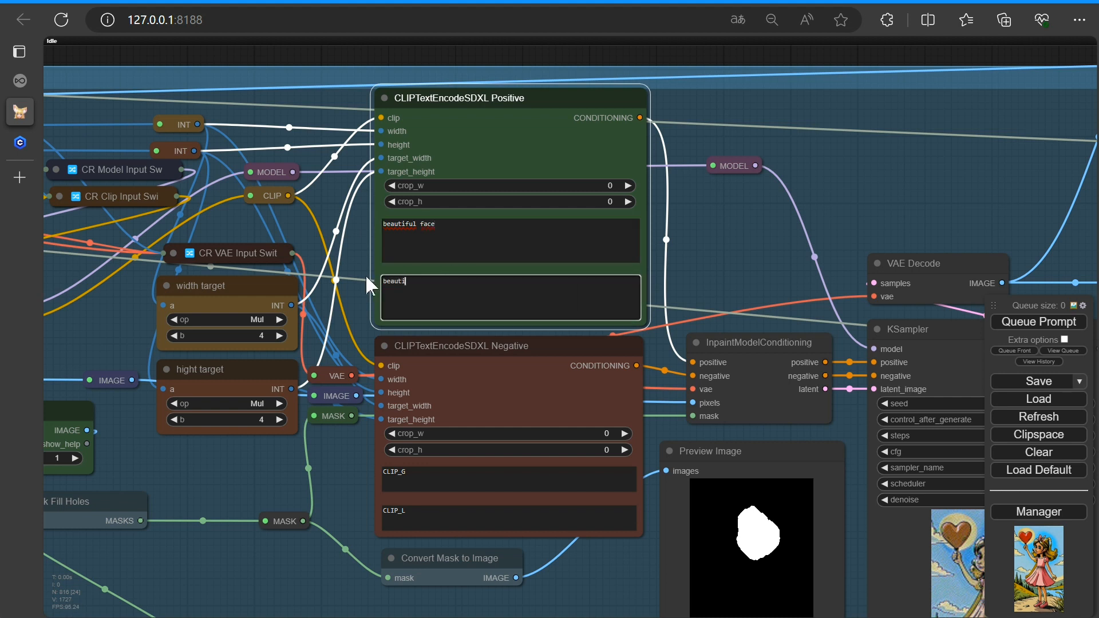
type("fule cute face")
left_click(1035, 325)
Examine the new face inpainting result in the KSampler and Preview Image nodes
scroll(832, 294, "down", 3)
left_click_drag(763, 281, 278, 62)
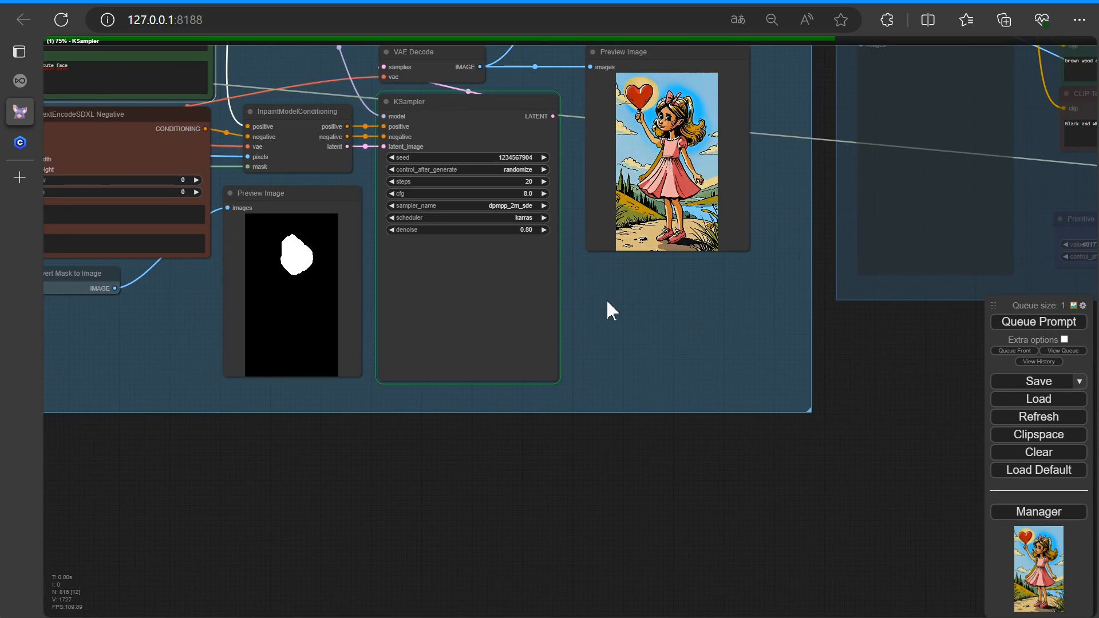
scroll(589, 313, "up", 4)
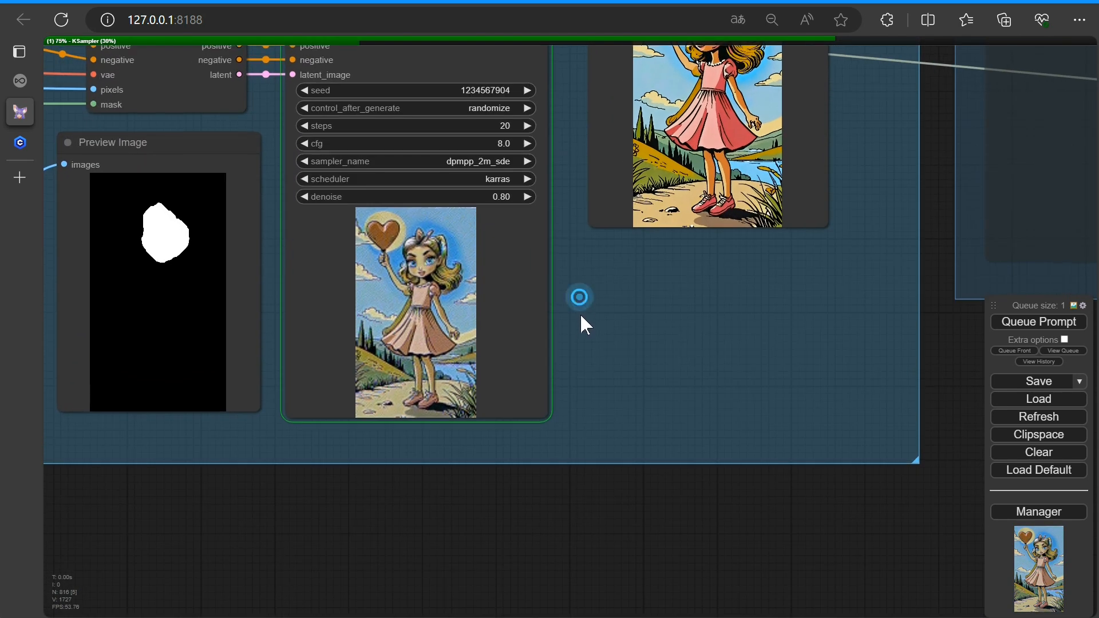
left_click_drag(579, 314, 643, 391)
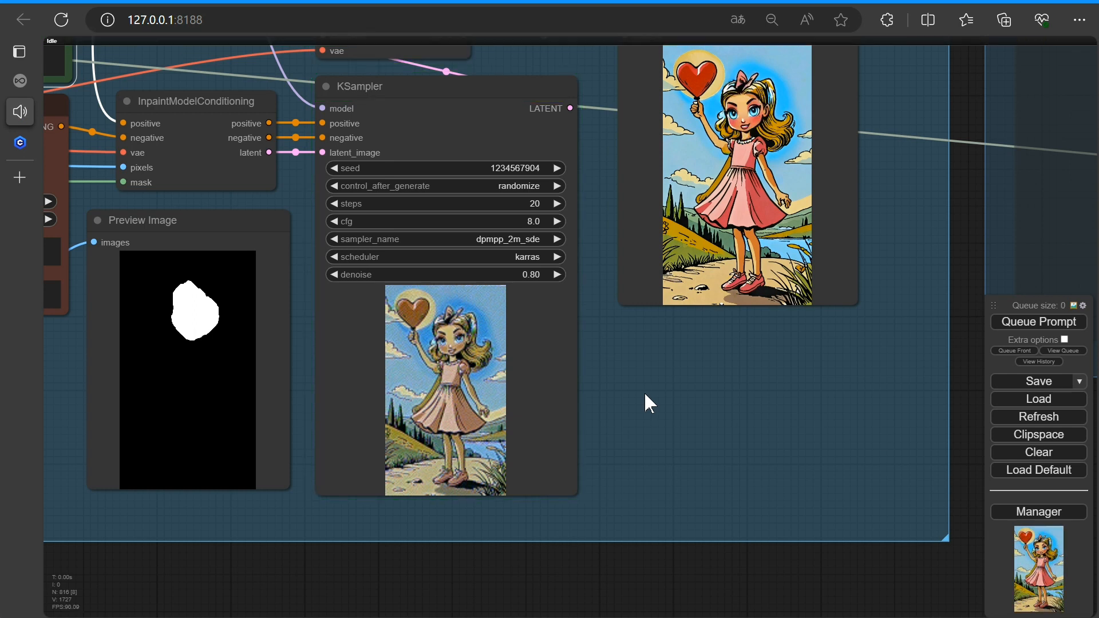
scroll(773, 273, "up", 6)
left_click_drag(924, 206, 838, 582)
scroll(676, 445, "up", 3)
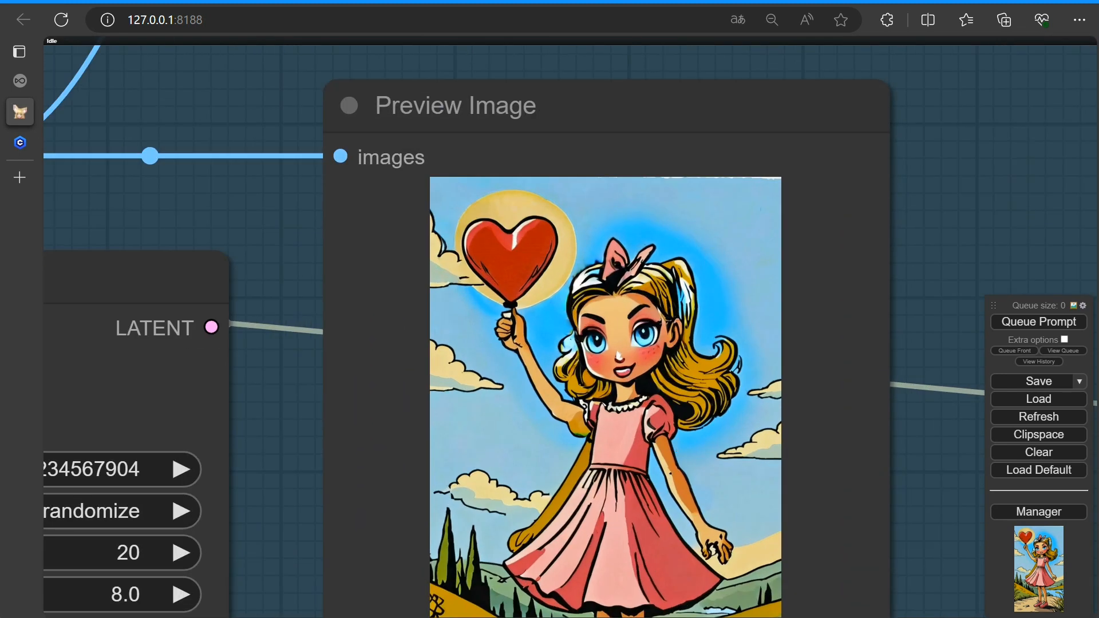
Copy the Preview Image result to the clipspace and paste it into the Load Image node
scroll(607, 309, "down", 1)
right_click(598, 320)
left_click(605, 442)
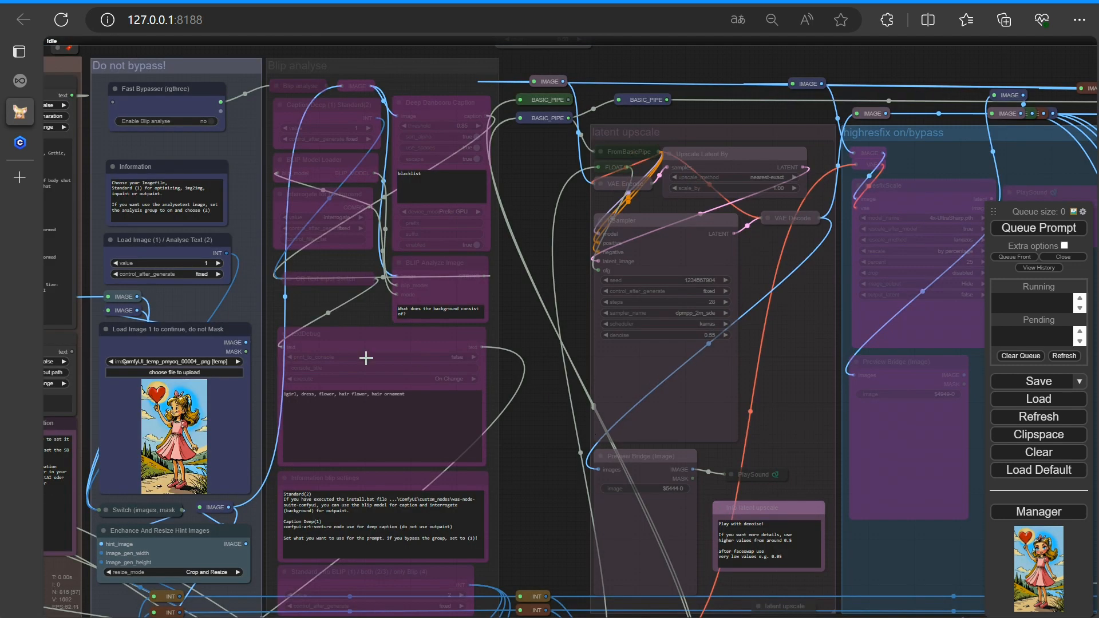
right_click(182, 417)
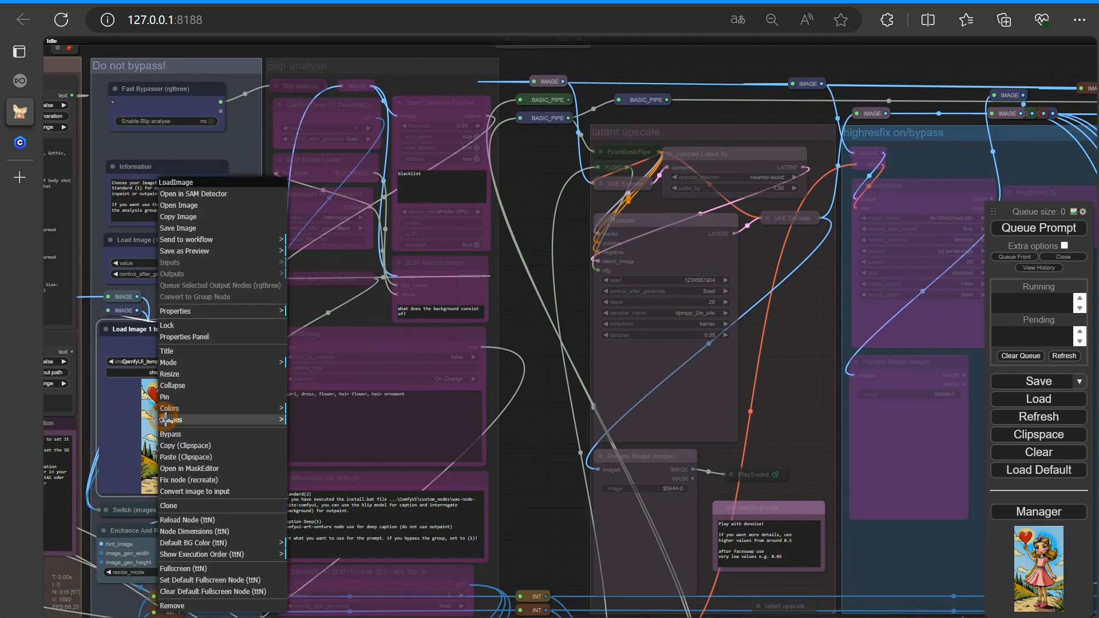
left_click(189, 457)
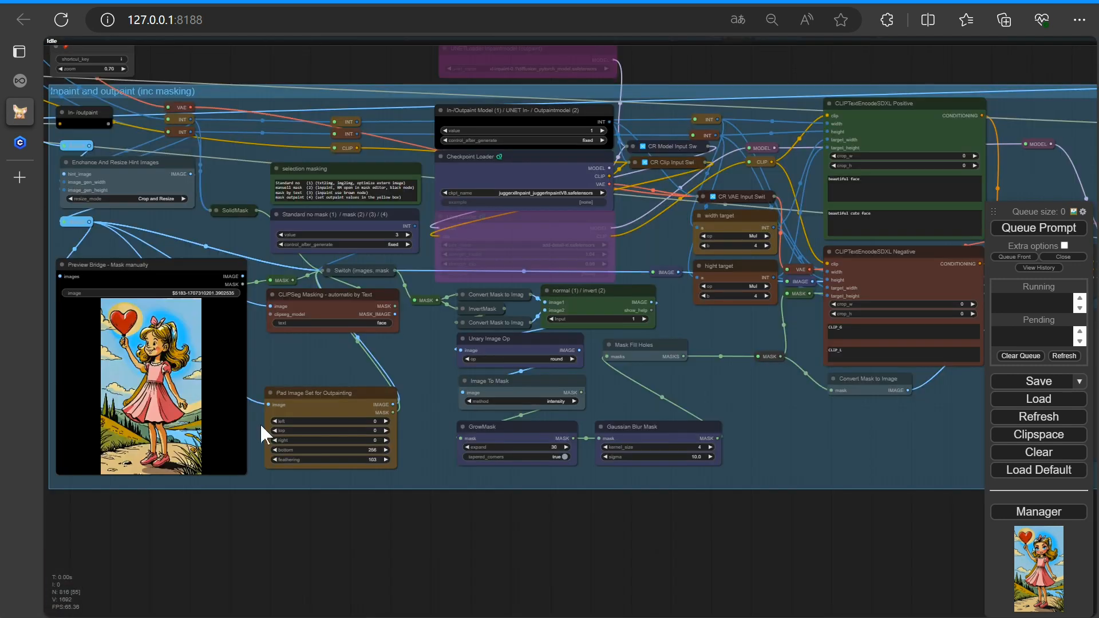
Set the CLIPSeg Masking text to "dress"
scroll(262, 434, "up", 3)
left_click(457, 244)
type("dre")
left_click(661, 243)
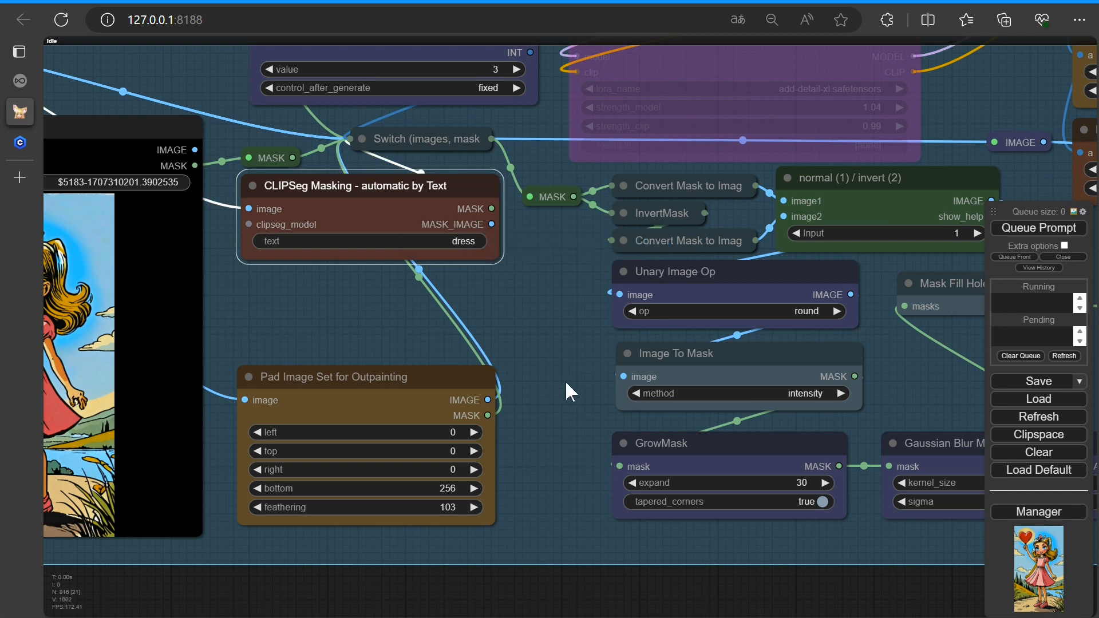
Set the GrowMask expand value to 48
left_click_drag(565, 385, 399, 334)
left_click(633, 432)
type("40")
key("Return")
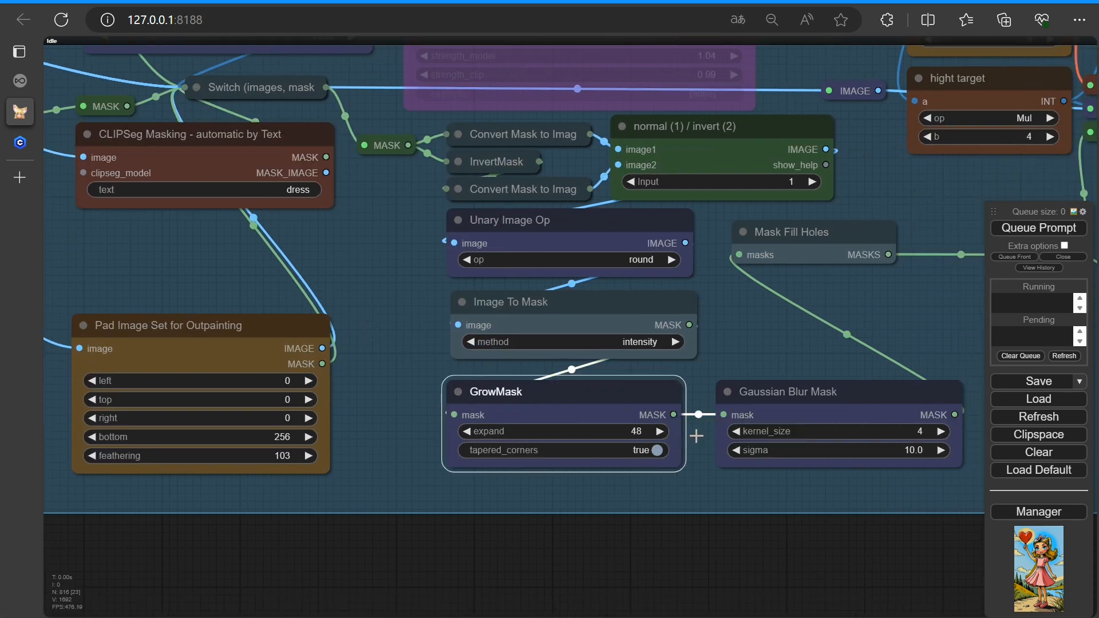
Replace the first positive prompt text with "a blue dress"
scroll(801, 324, "down", 3)
left_click_drag(859, 301, 441, 515)
left_click(595, 305)
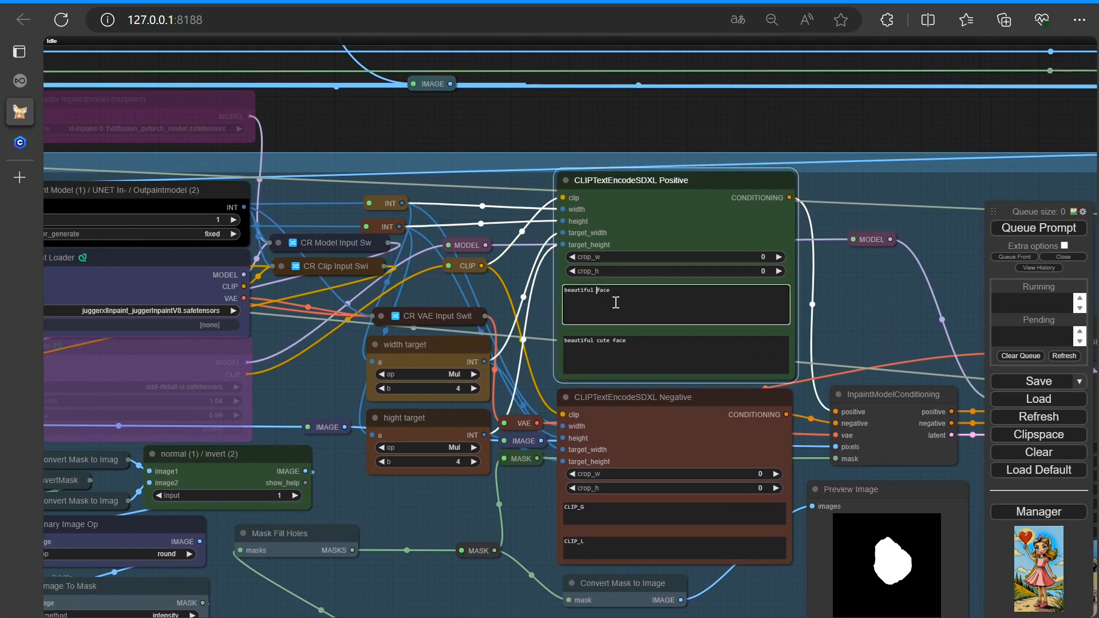
key("ctrl+plus")
key("ctrl+plus")
key("ctrl+plus")
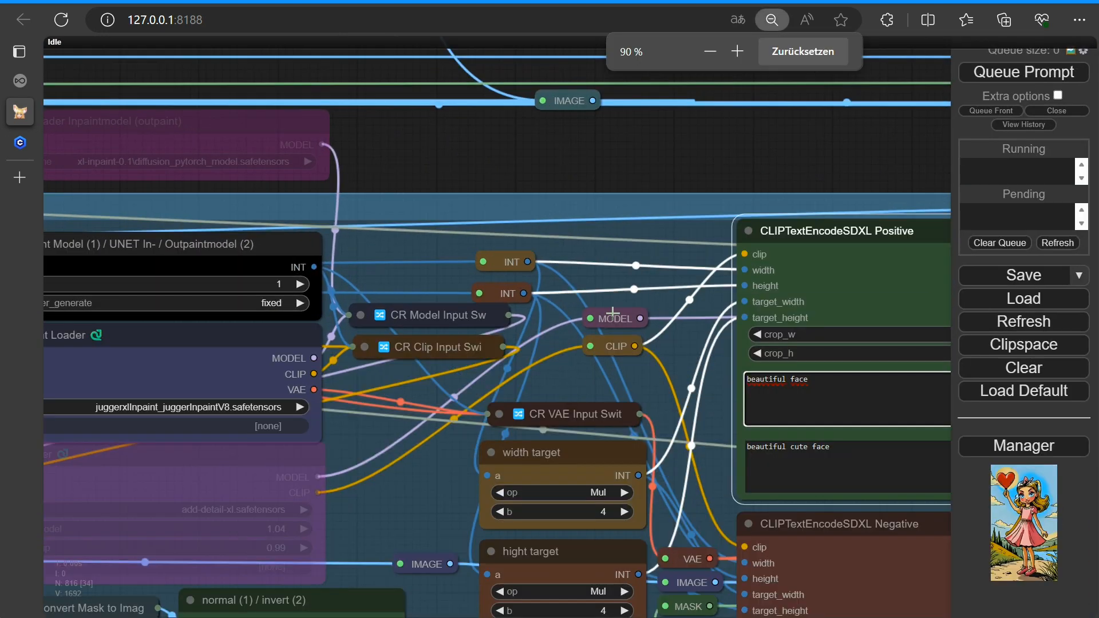
key("BackSpace")
key("BackSpace")
key("BackSpace")
key("BackSpace")
key("BackSpace")
key("BackSpace")
key("BackSpace")
key("BackSpace")
key("BackSpace")
key("BackSpace")
key("BackSpace")
key("BackSpace")
key("BackSpace")
type("a blue dre")
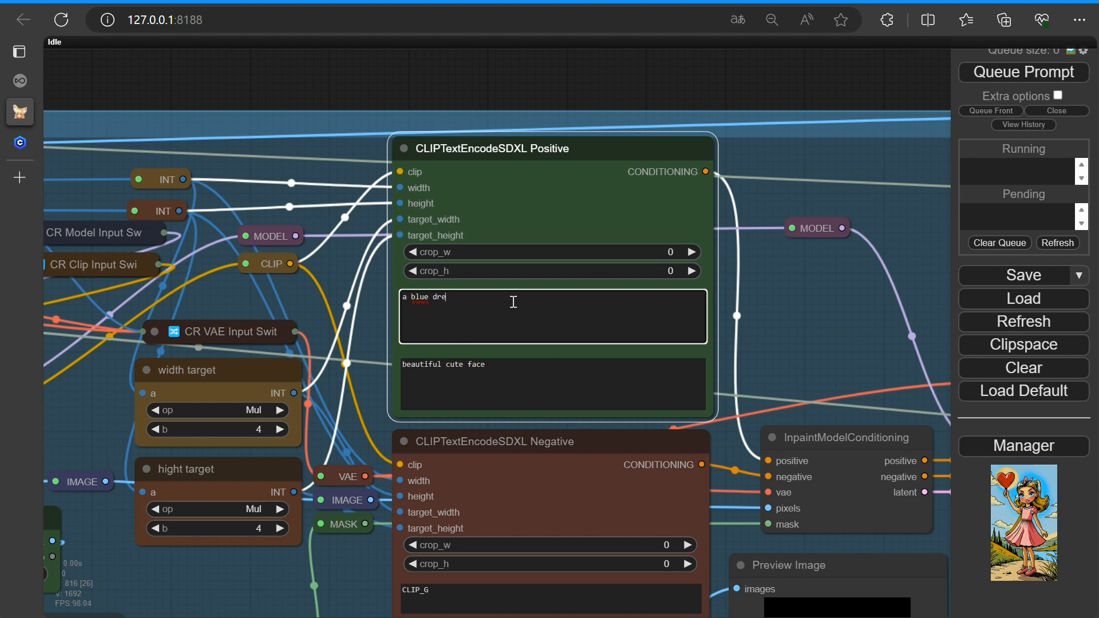
Weight "a blue dress" to 1.5 in the first positive prompt and append ", roses"
left_click_drag(477, 294, 382, 288)
key("ctrl+Up")
key("ctrl+Up")
key("ctrl+Up")
key("ctrl+Up")
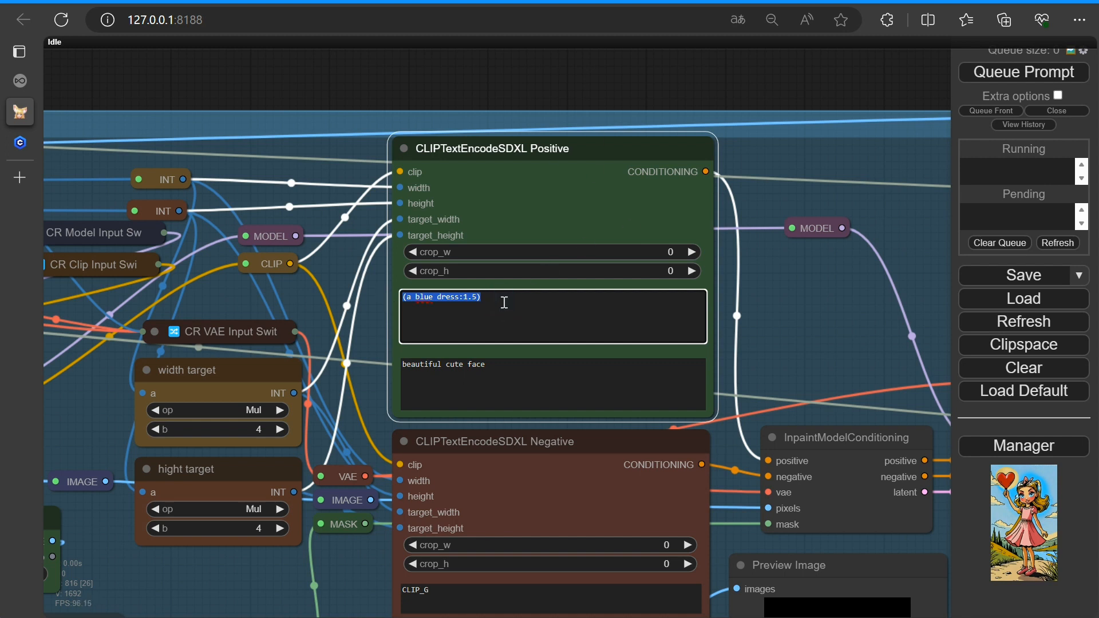
left_click(479, 364)
left_click(485, 298)
type(", roses")
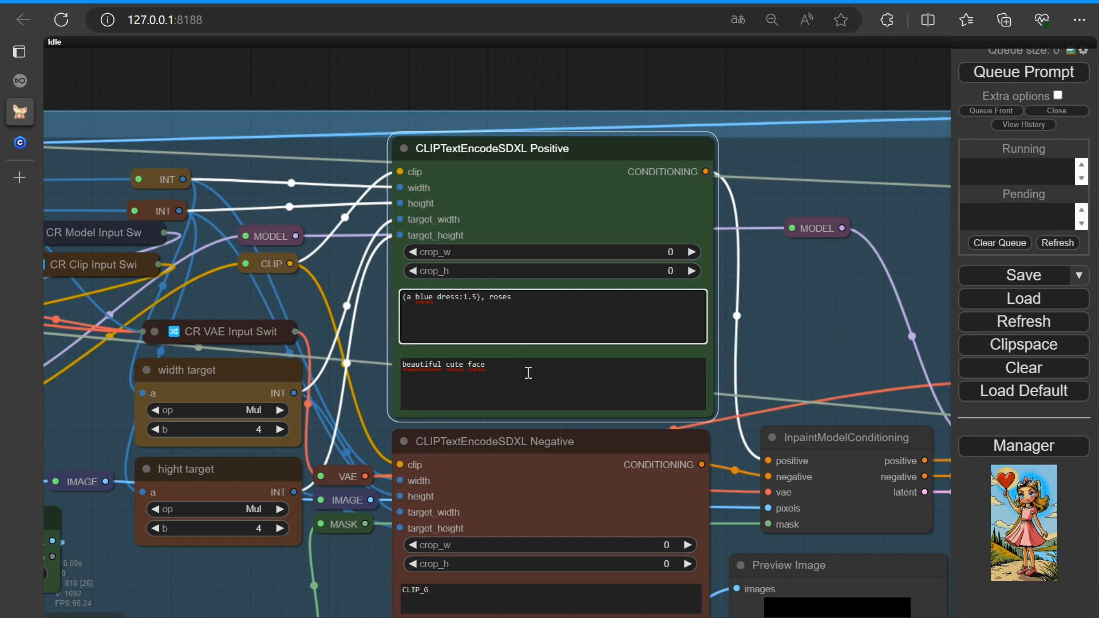
Replace the second positive prompt text with "a blue dress with roses" and queue the prompt
left_click_drag(504, 366, 400, 365)
type("a blue dress with roses")
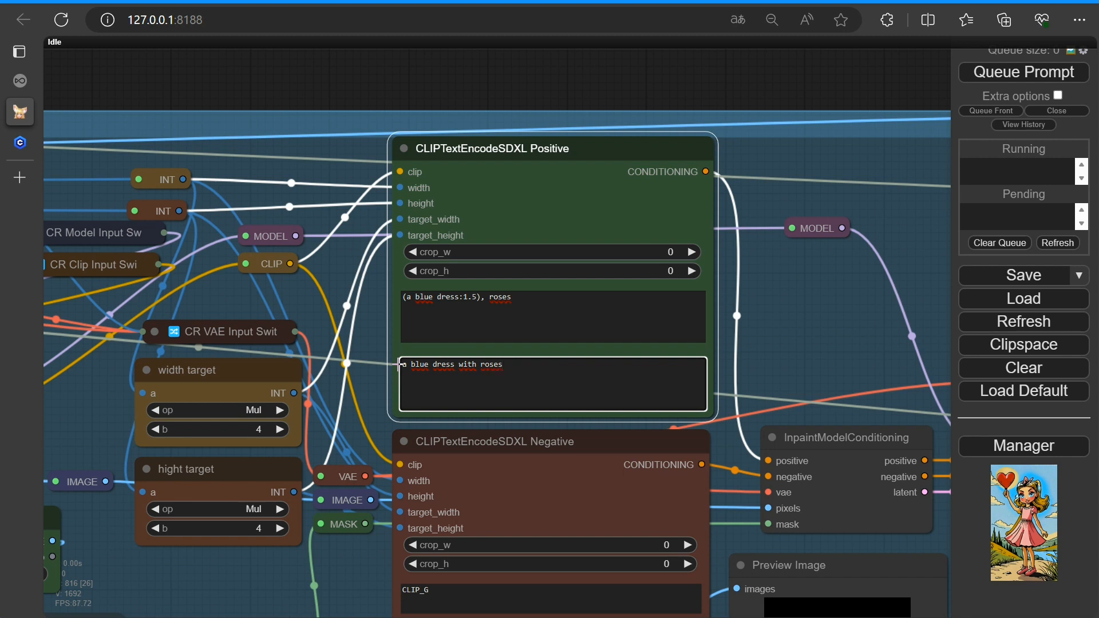
scroll(794, 327, "down", 4)
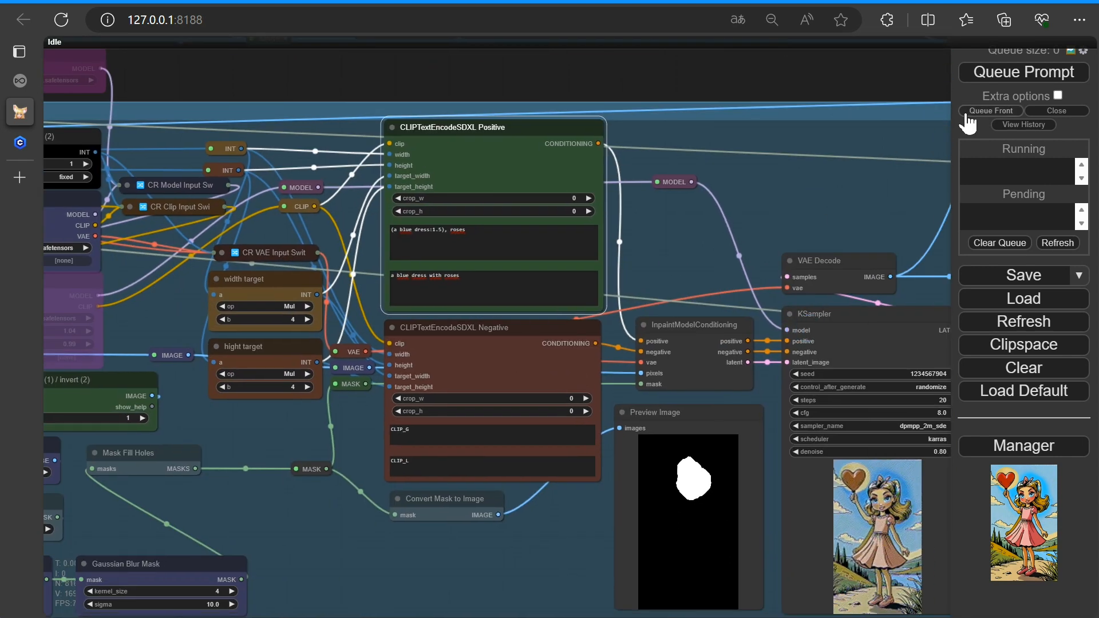
left_click_drag(725, 246, 572, 186)
left_click(1009, 76)
Examine the dress mask preview and the inpainting result as it generates
scroll(851, 449, "up", 6)
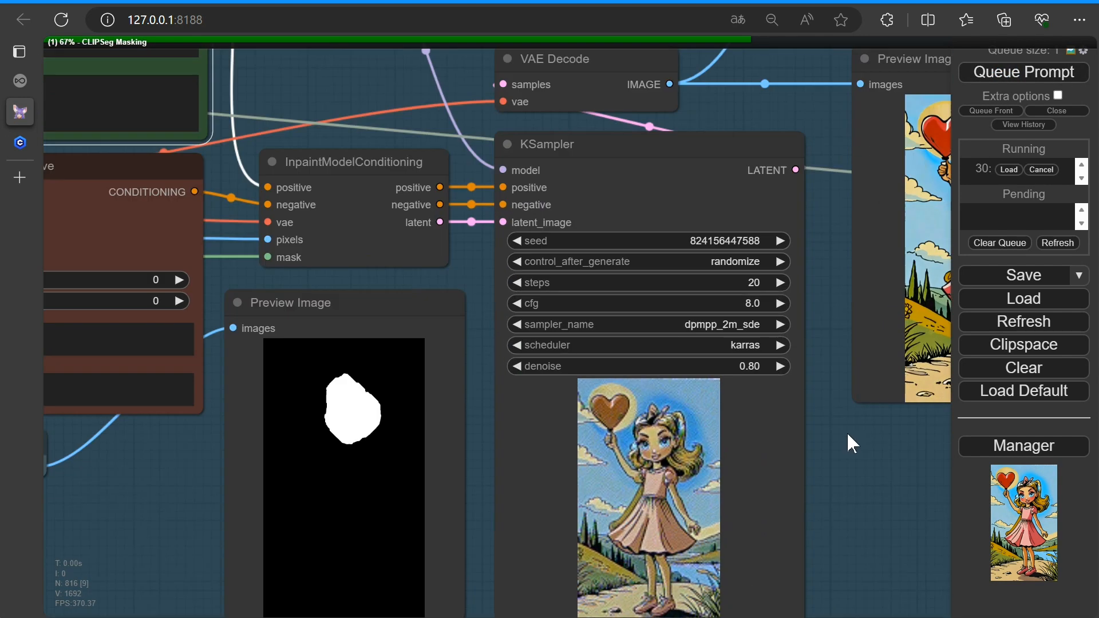
scroll(826, 428, "down", 5)
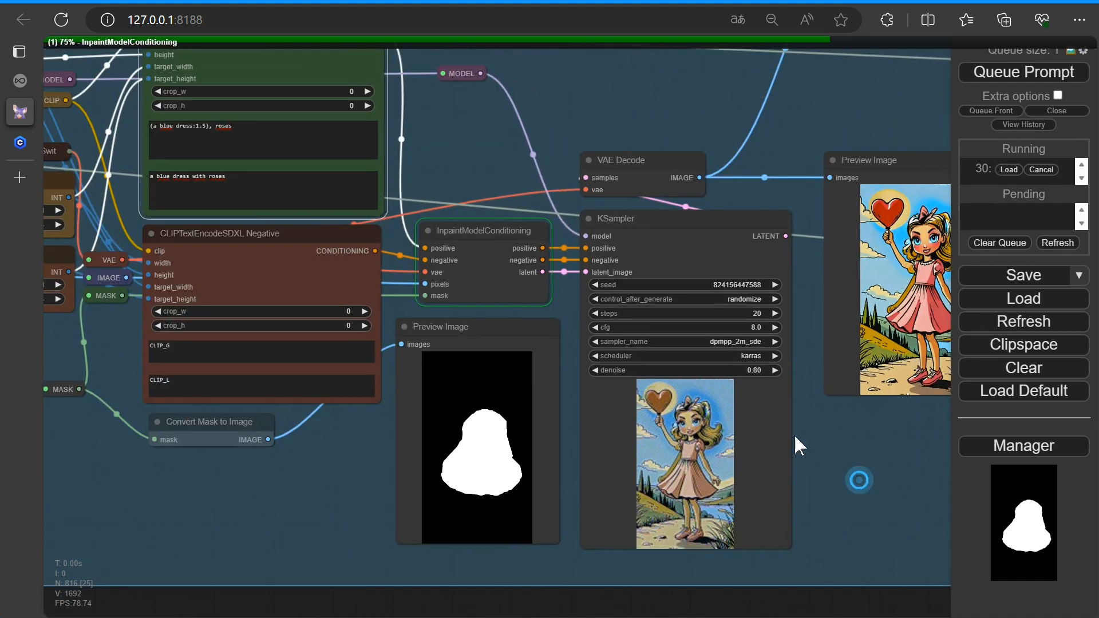
left_click_drag(794, 434, 740, 407)
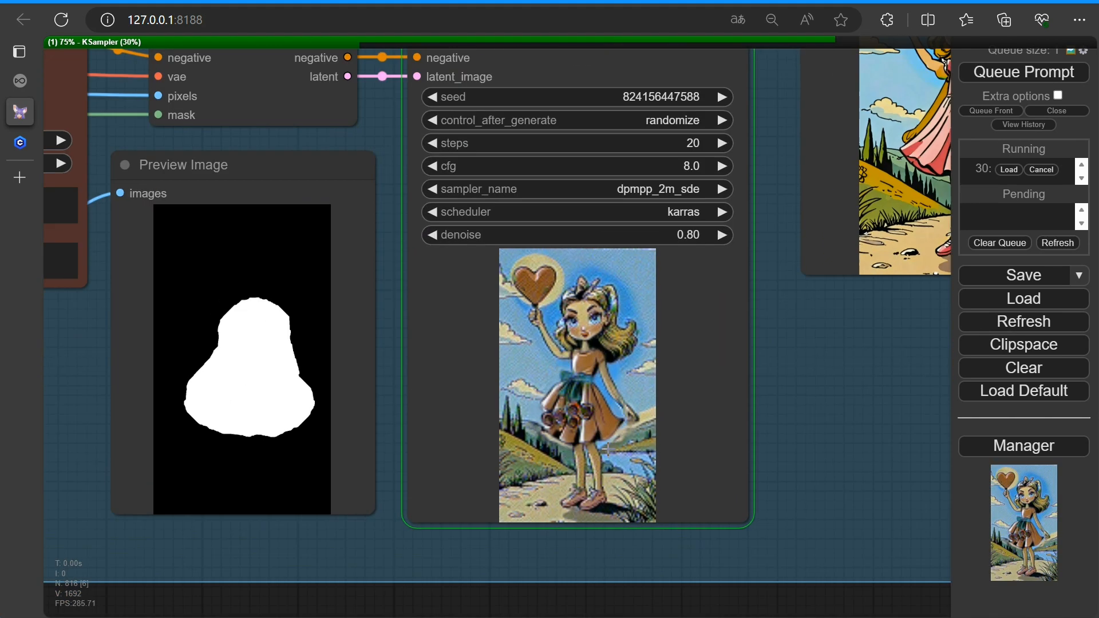
scroll(665, 450, "up", 8)
left_click_drag(855, 398, 755, 420)
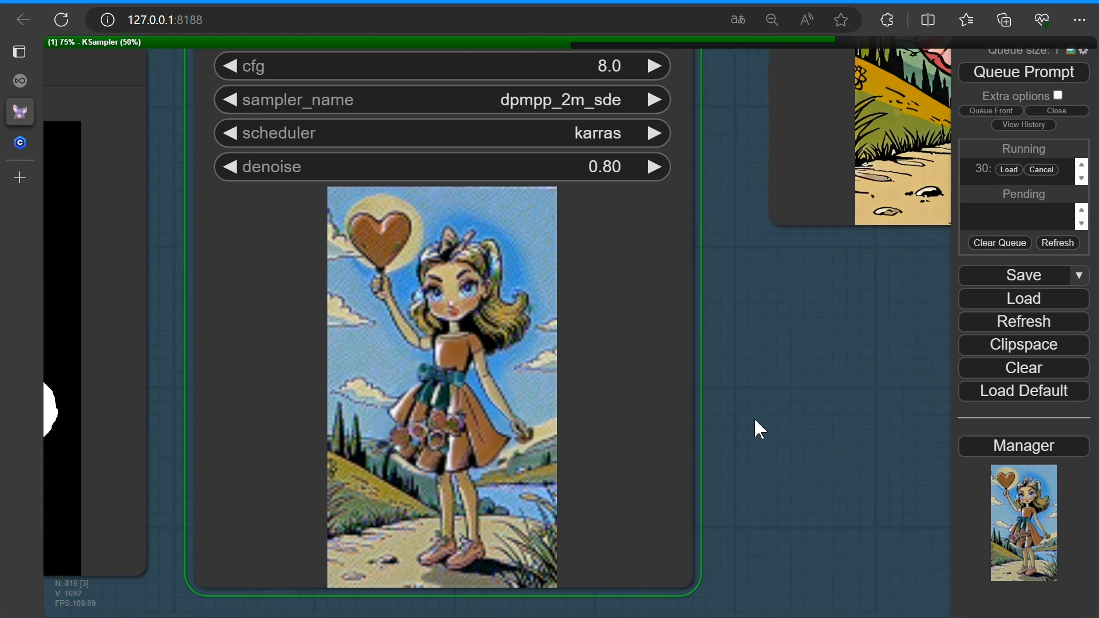
scroll(754, 418, "down", 8)
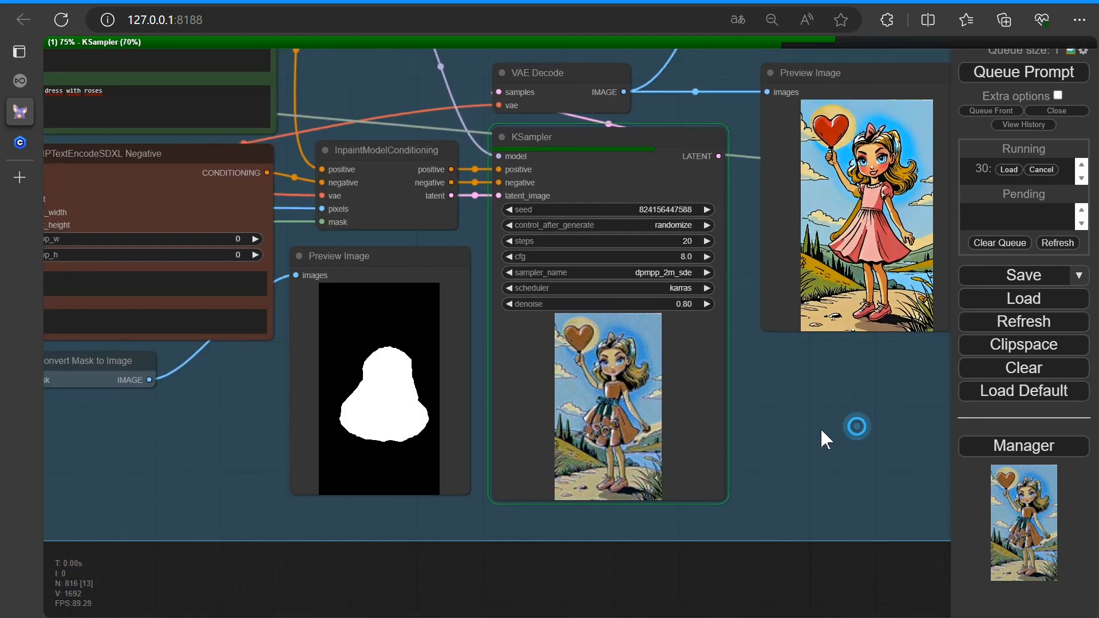
left_click_drag(856, 429, 712, 438)
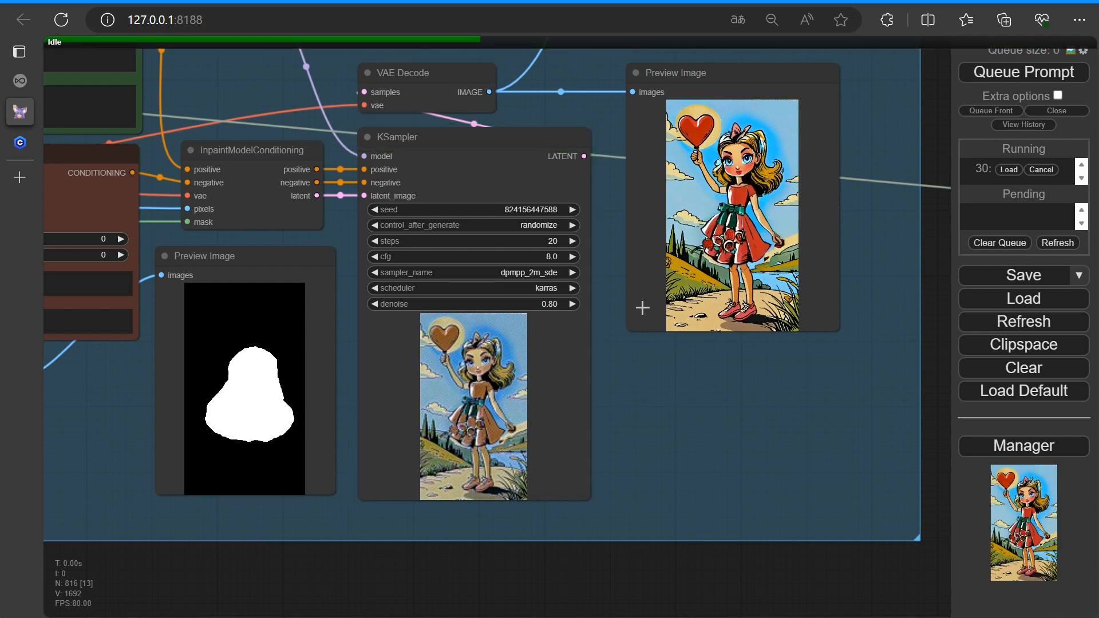
scroll(645, 299, "up", 6)
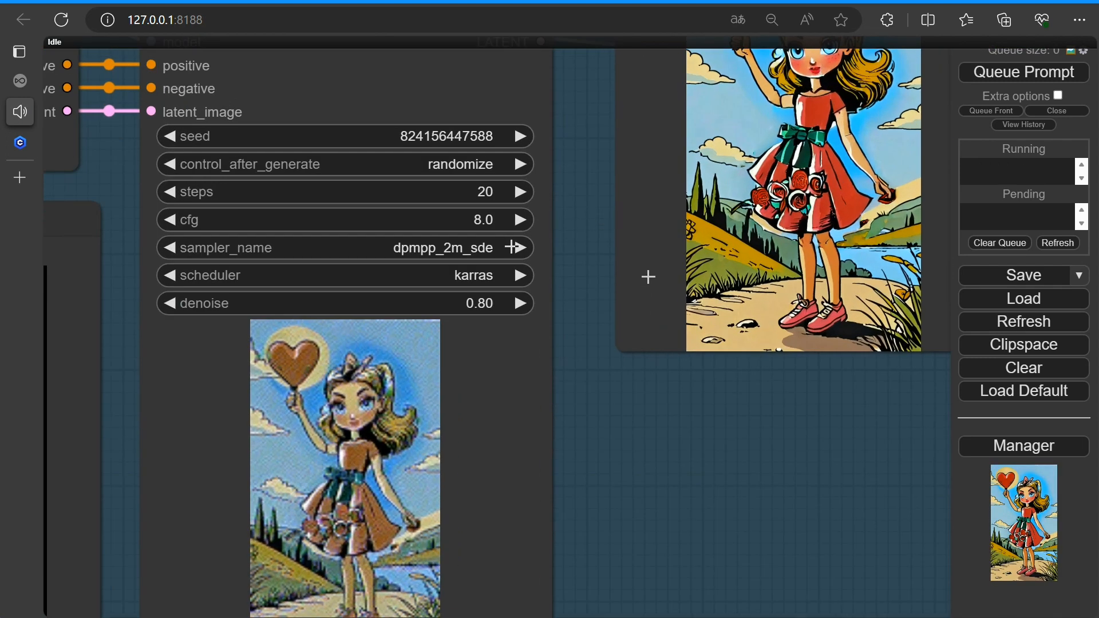
Set the KSampler denoise to 1.00 and queue the prompt
left_click_drag(444, 309, 529, 308)
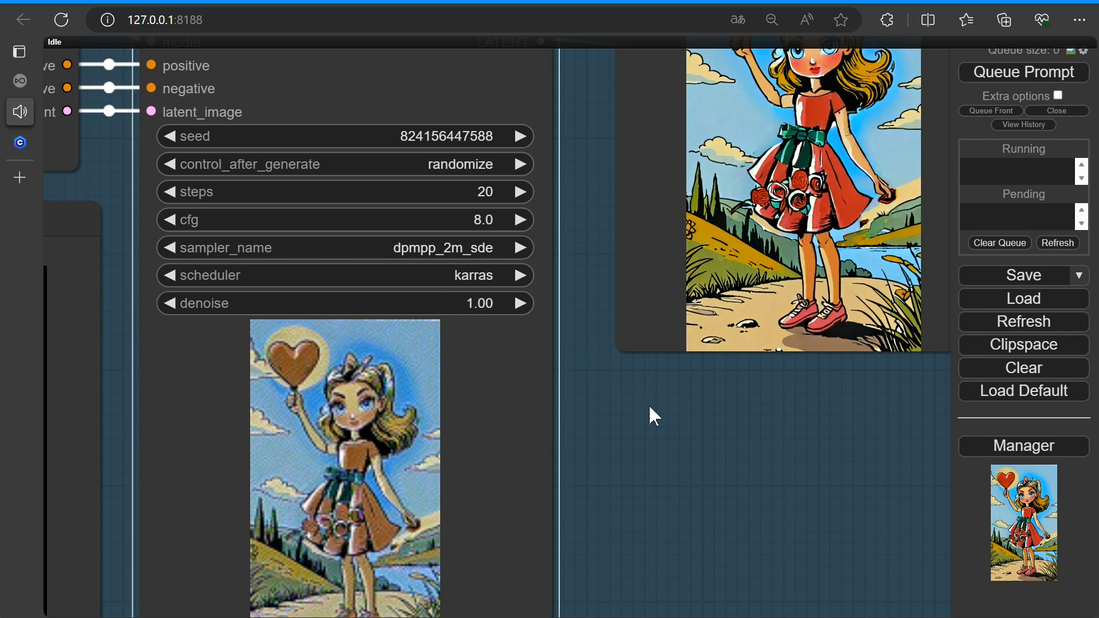
scroll(649, 405, "down", 10)
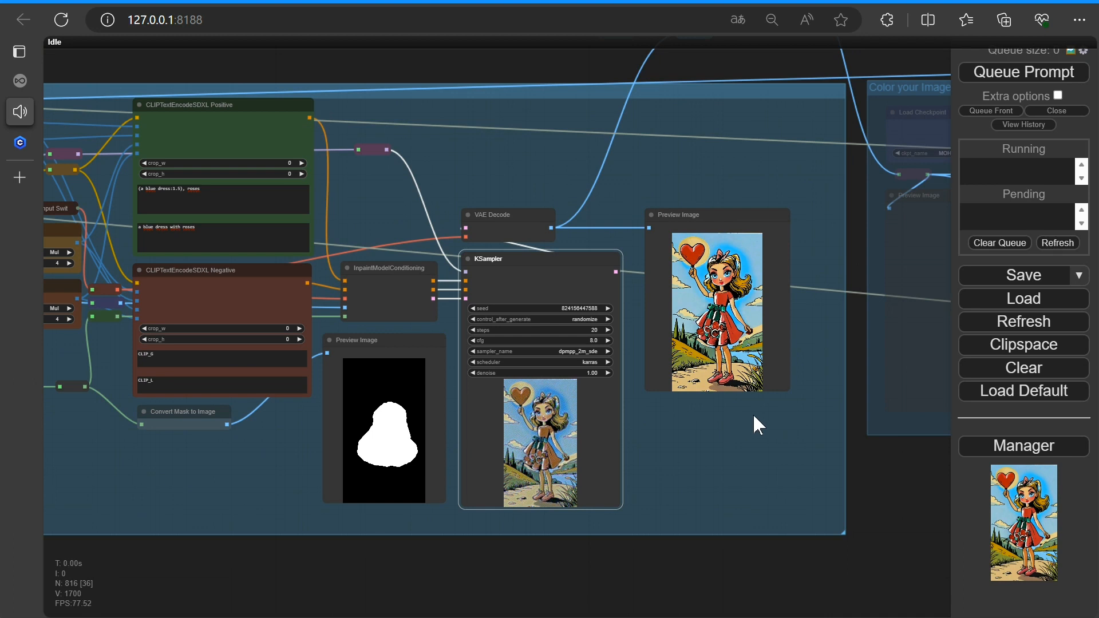
left_click(1014, 82)
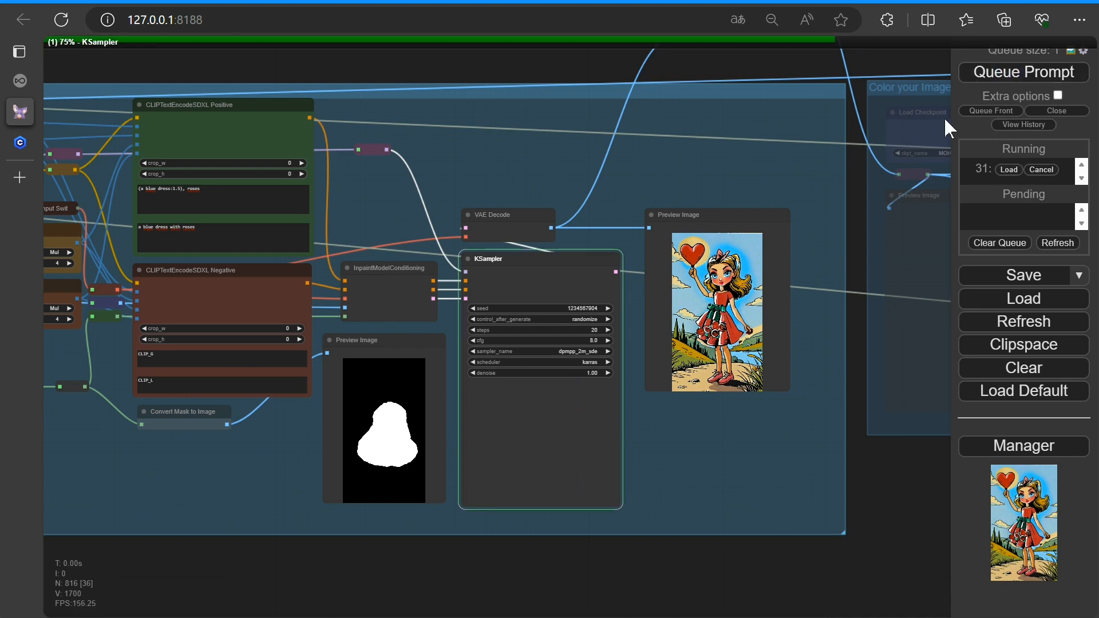
Examine the new dress inpainting result in the KSampler and Preview Image nodes
scroll(667, 450, "up", 4)
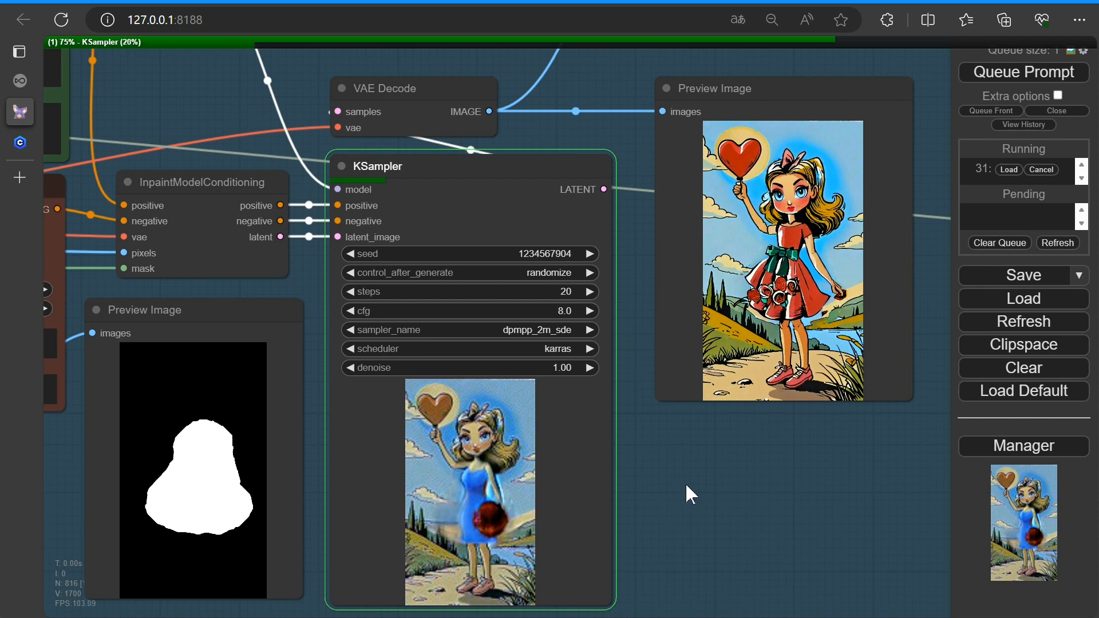
scroll(686, 485, "up", 3)
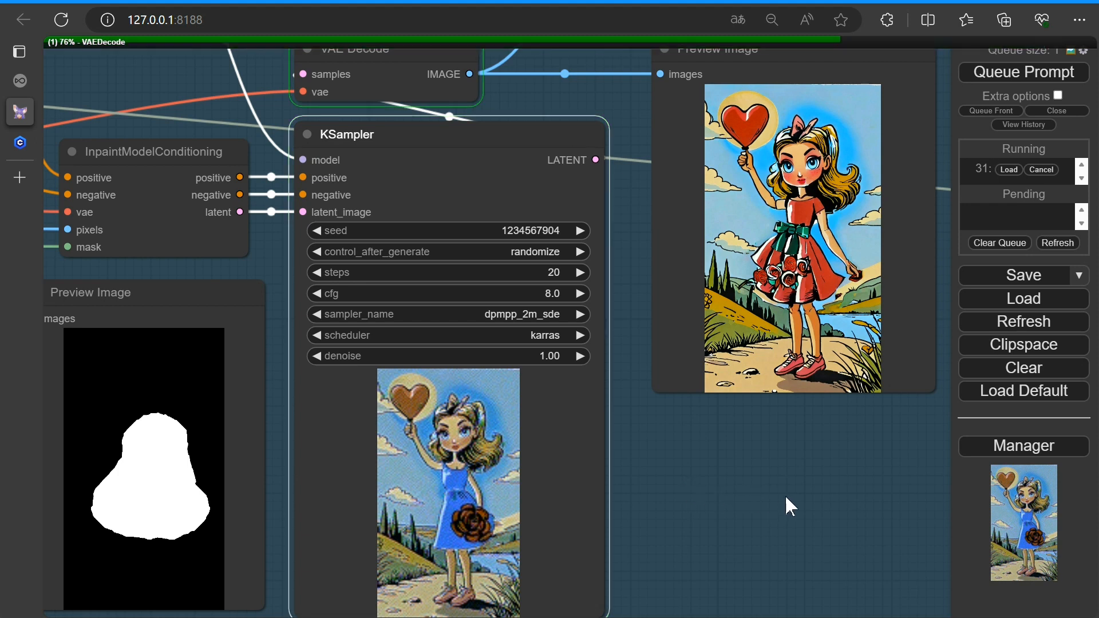
scroll(785, 494, "up", 3)
left_click_drag(819, 483, 578, 571)
scroll(578, 572, "down", 1)
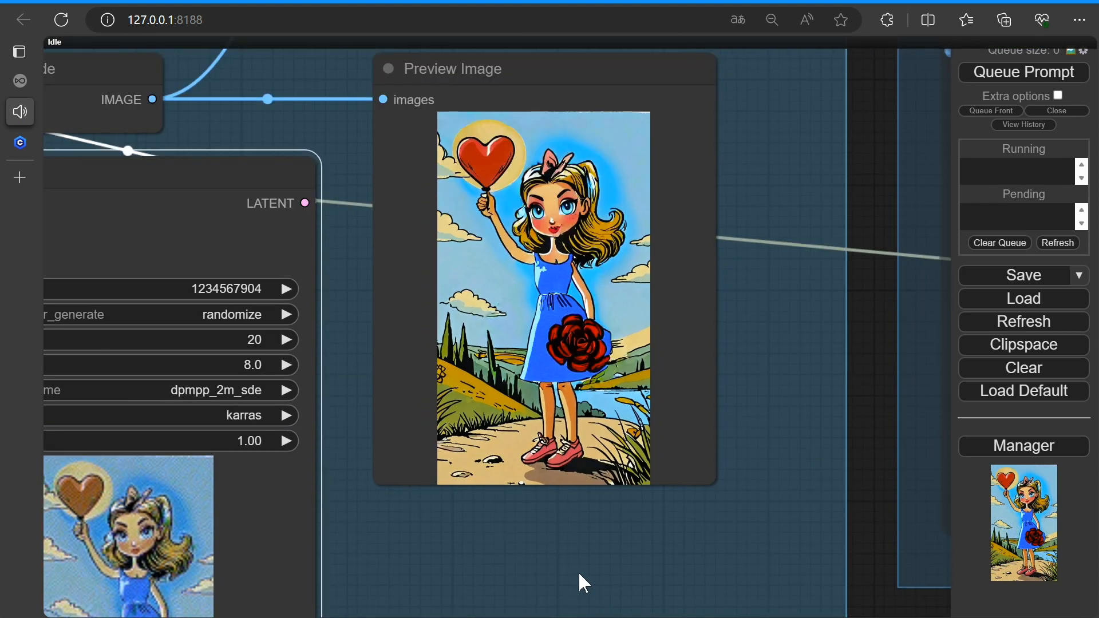
scroll(515, 547, "down", 3)
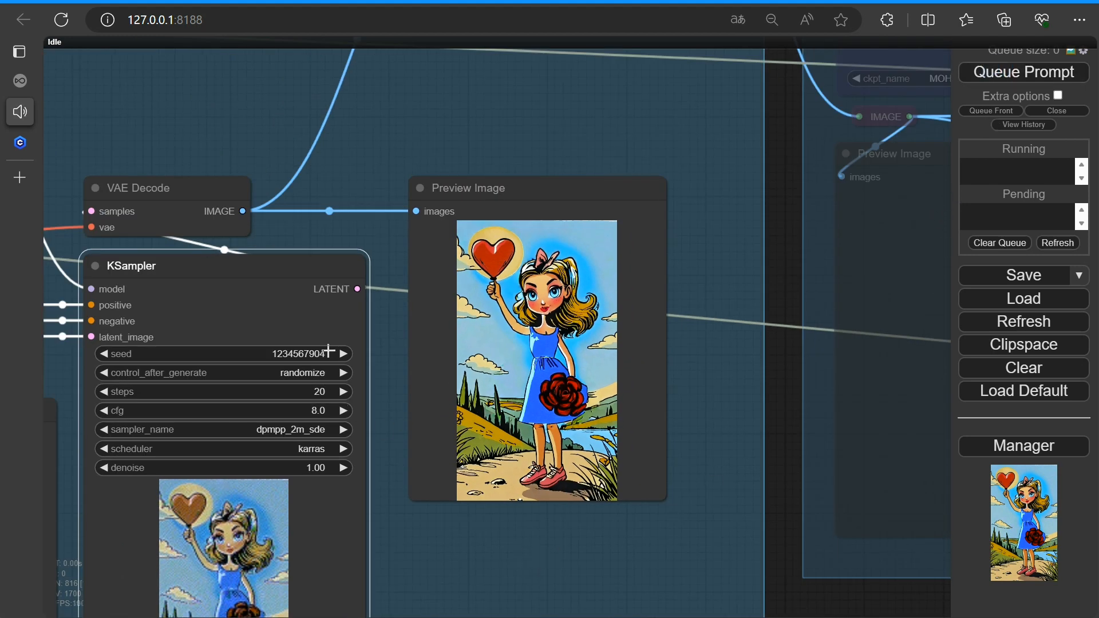
scroll(400, 508, "down", 3)
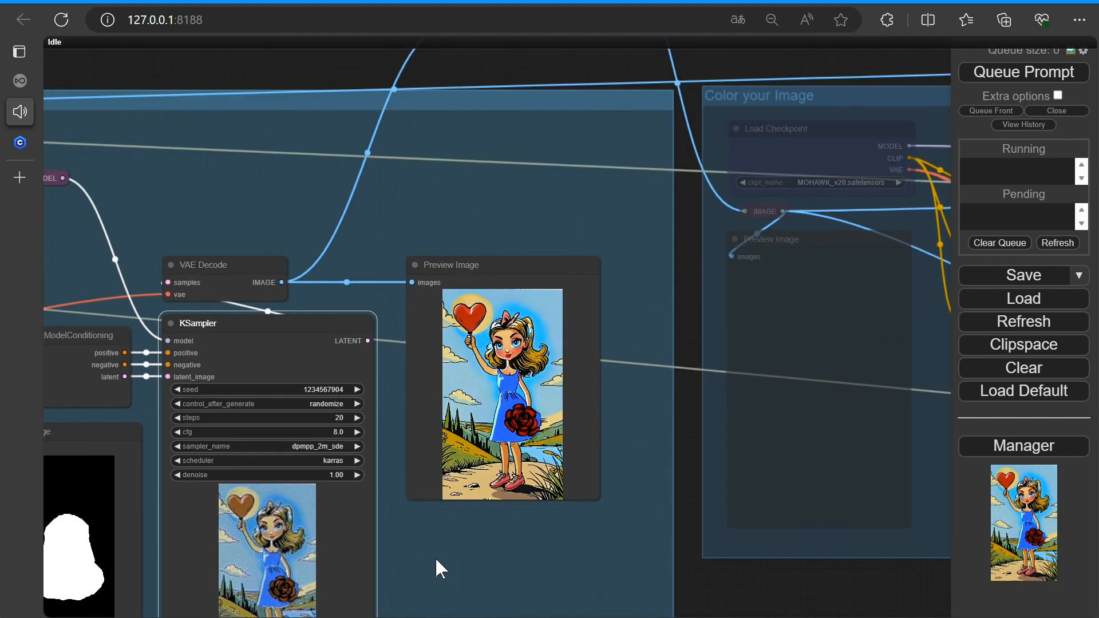
scroll(554, 444, "down", 4)
left_click_drag(555, 436, 601, 482)
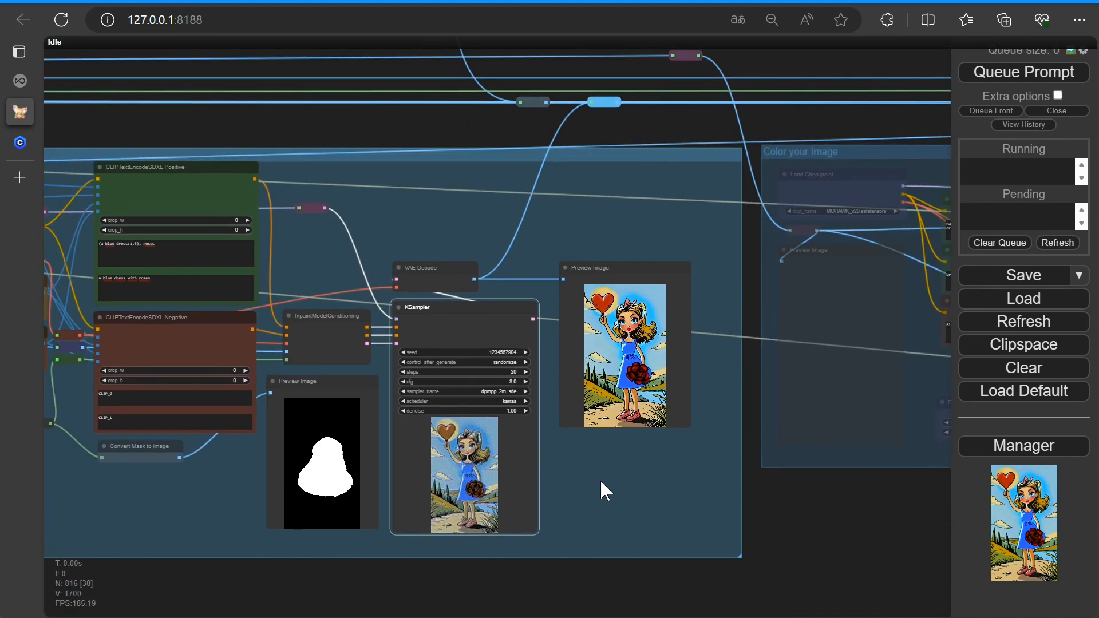
scroll(558, 472, "up", 4)
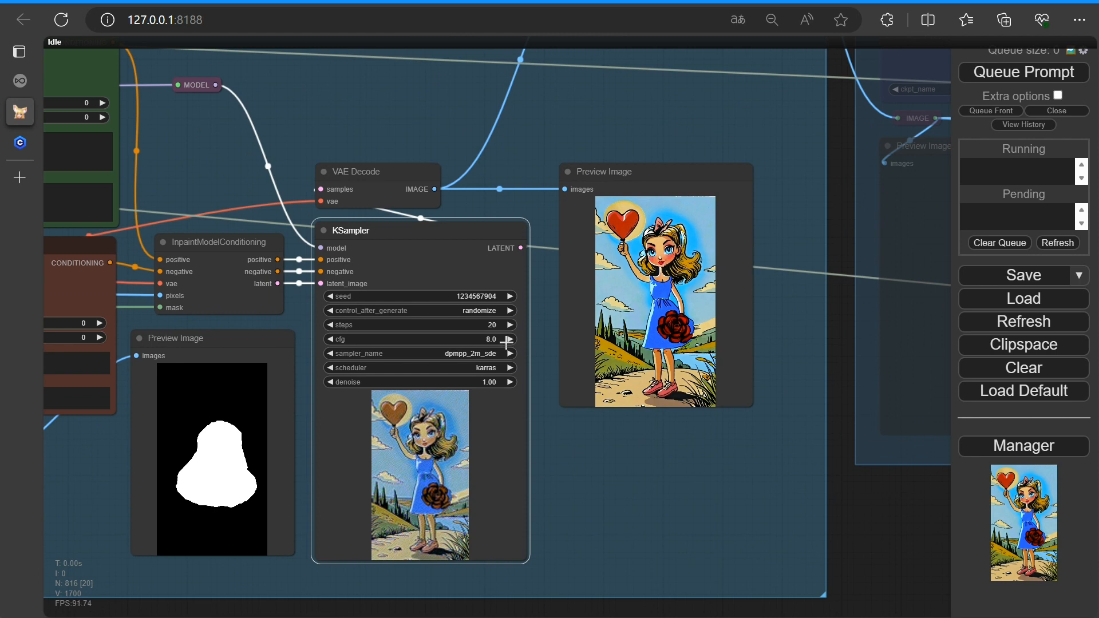
Raise the KSampler cfg to 8.2 and queue the prompt again
left_click(509, 340)
left_click(508, 339)
left_click(988, 77)
scroll(640, 478, "down", 3)
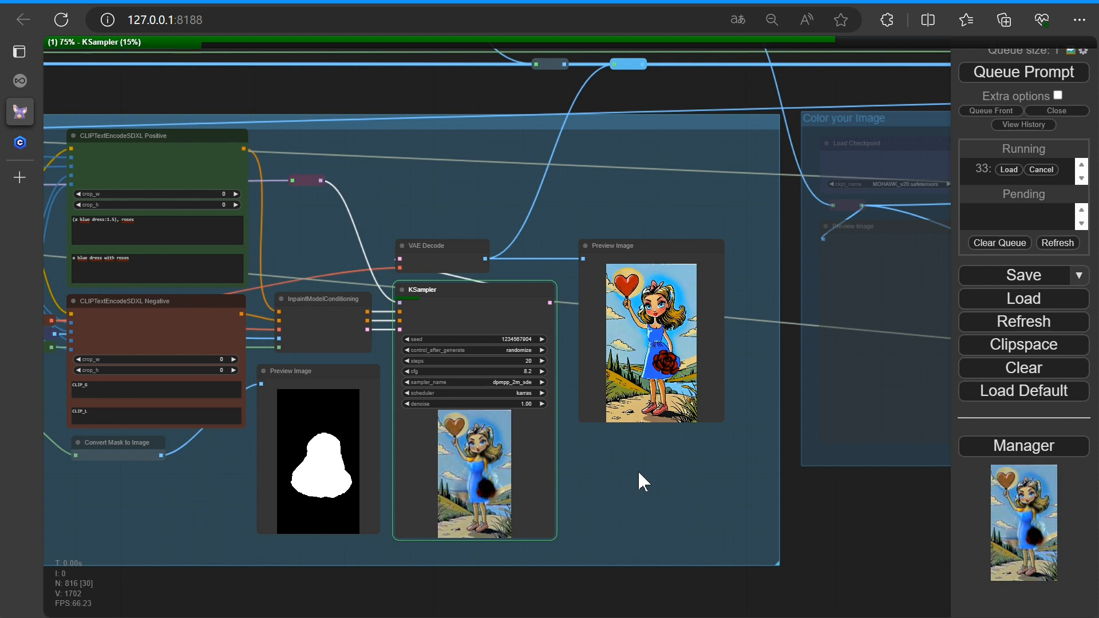
Examine the cfg 8.2 inpainting result in the KSampler and Preview Image nodes
scroll(638, 470, "up", 5)
left_click_drag(471, 254, 382, 253)
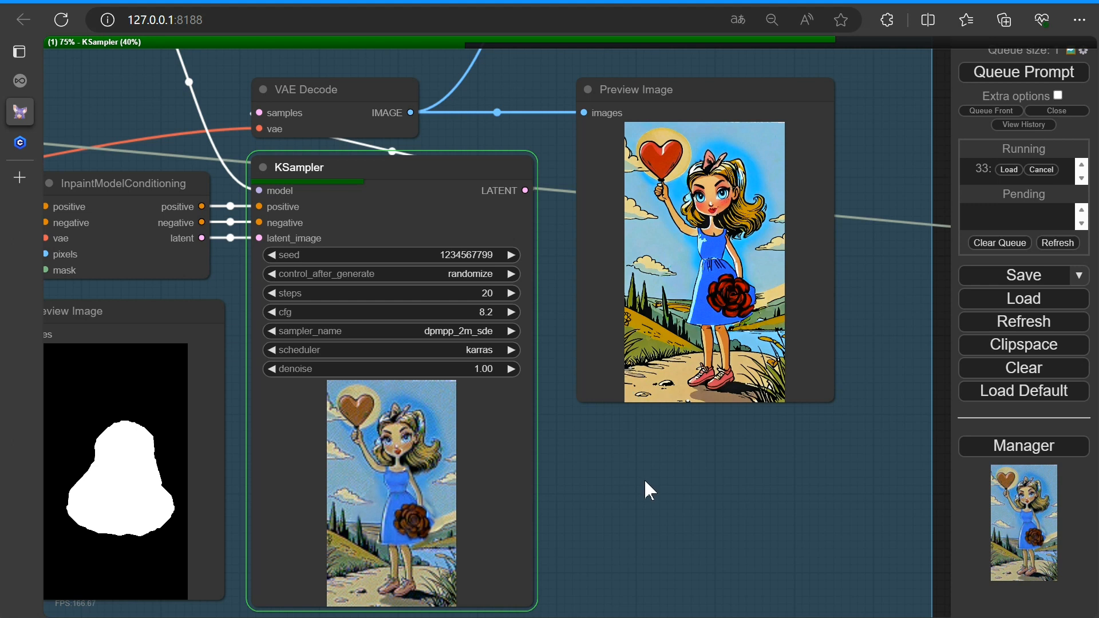
scroll(644, 478, "down", 2)
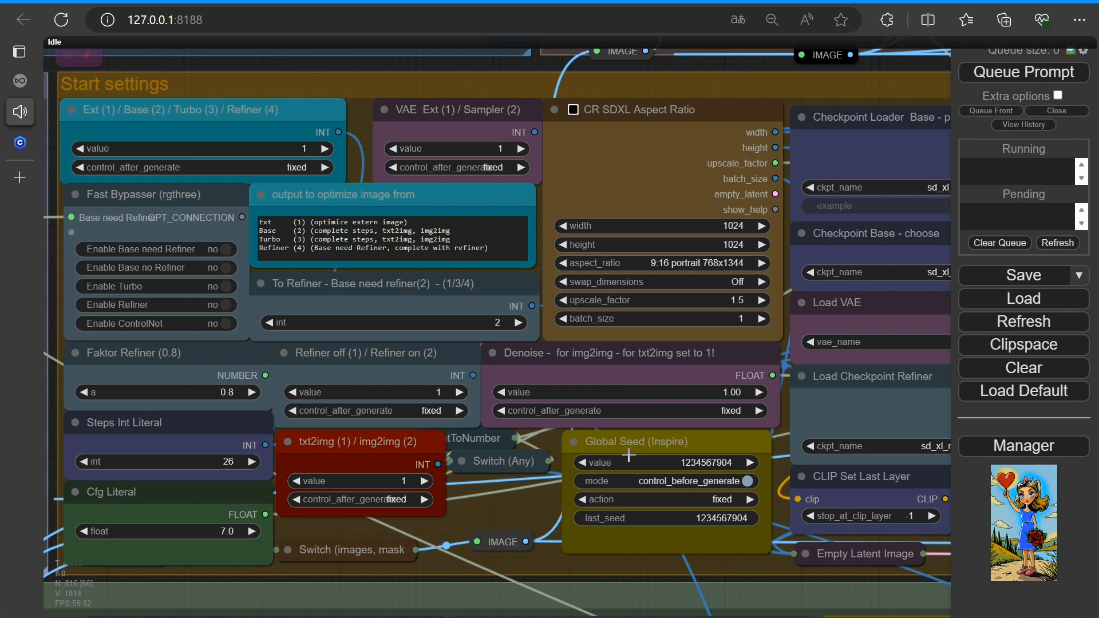
Move the Global Seed node next to the Convert Mask to Image node inside the inpainting group
left_click(624, 442)
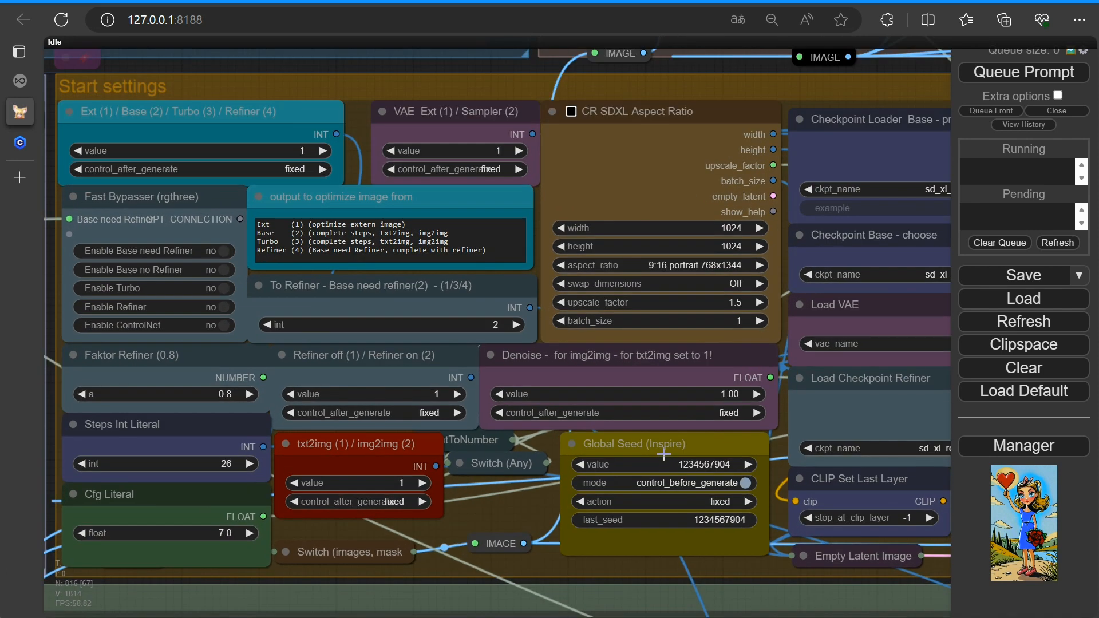
right_click(607, 443)
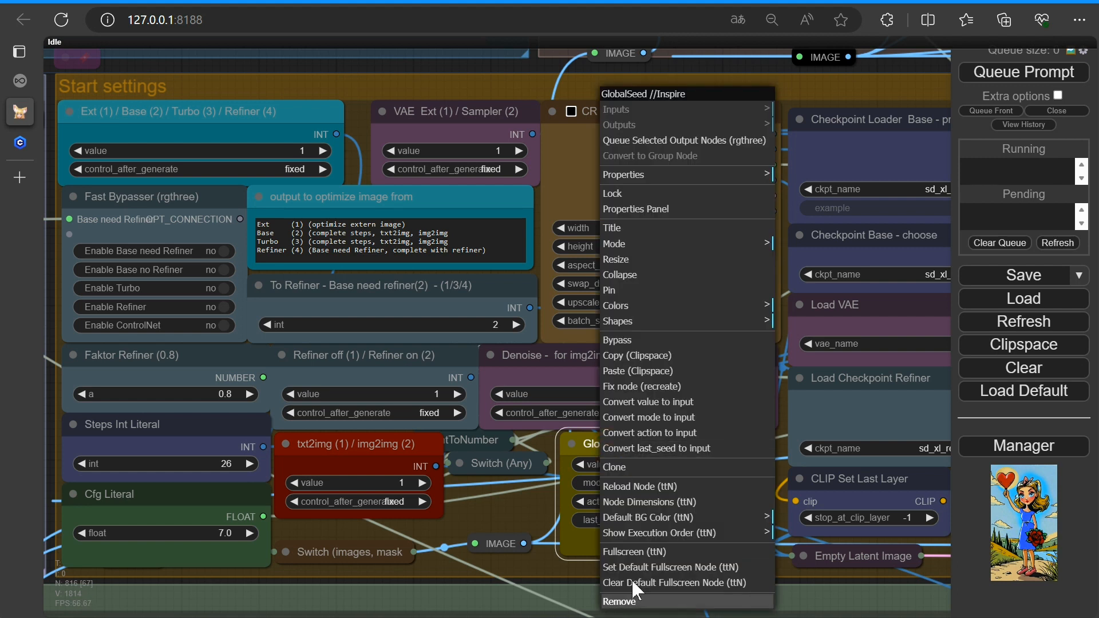
left_click(613, 292)
scroll(507, 504, "down", 6)
left_click_drag(581, 461, 651, 487)
scroll(542, 505, "down", 12)
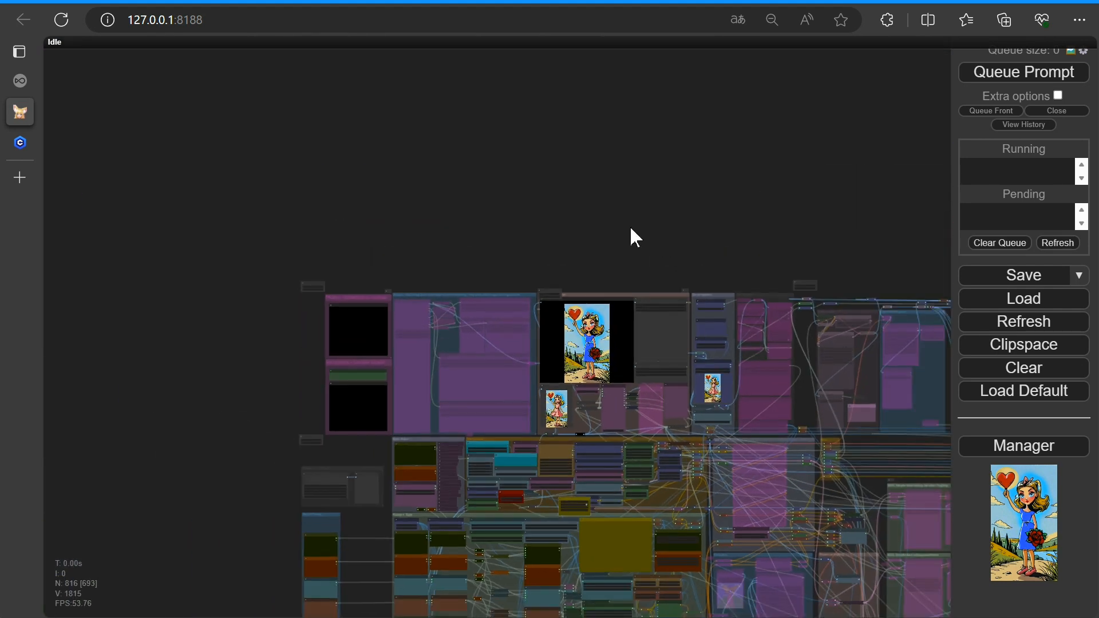
left_click_drag(631, 228, 242, 67)
left_click_drag(204, 281, 650, 496)
scroll(709, 541, "up", 5)
scroll(709, 541, "up", 14)
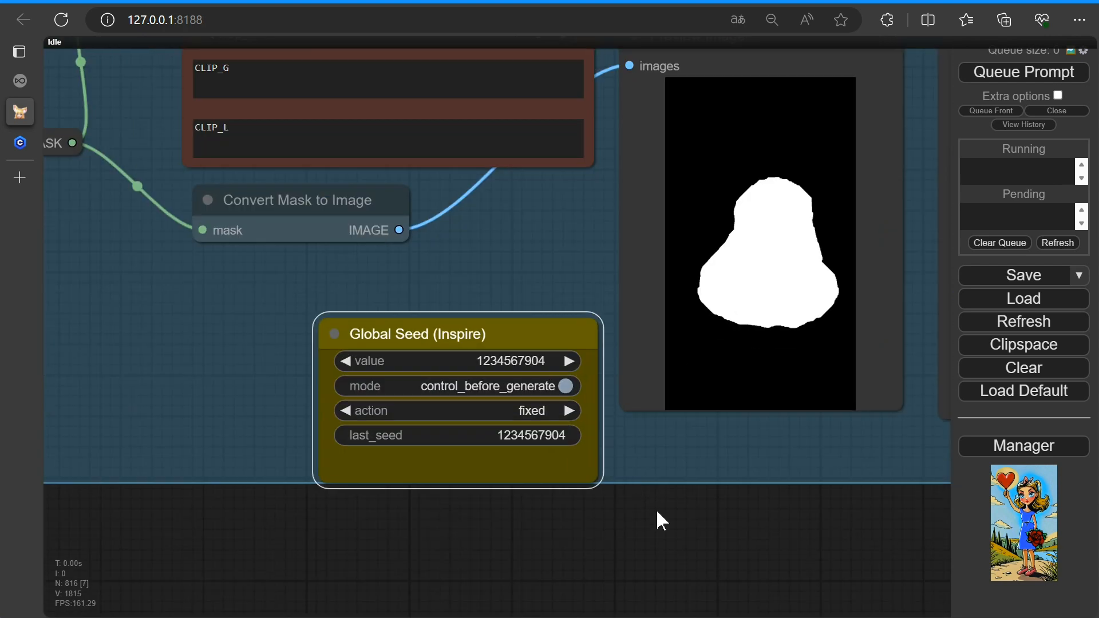
left_click(514, 329)
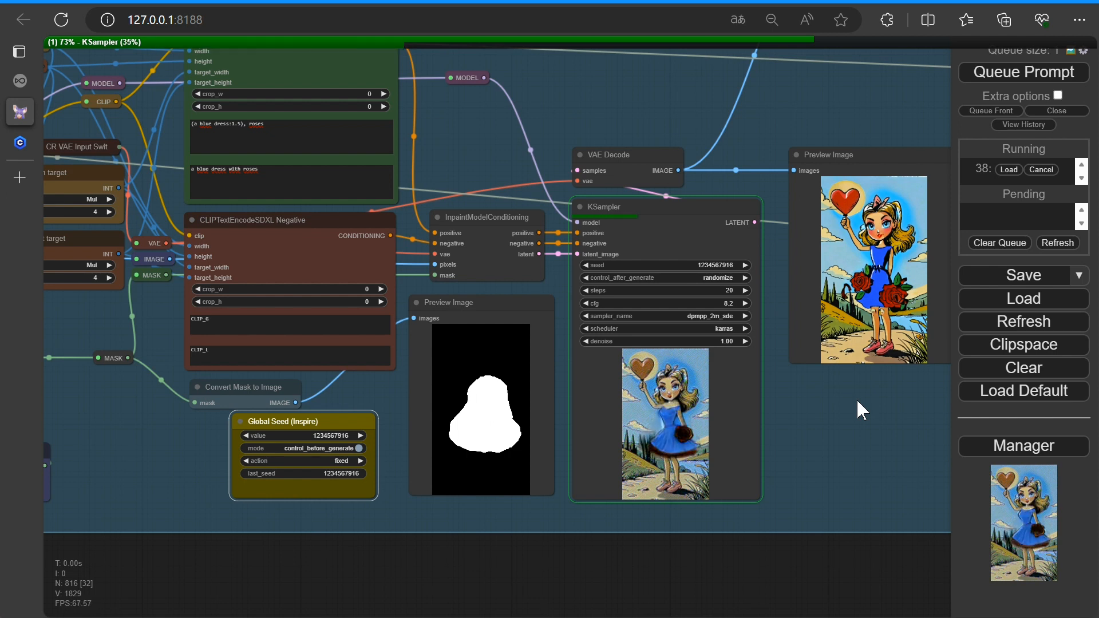
Examine the new dress inpainting result in the Preview Image node
scroll(858, 403, "up", 4)
left_click_drag(857, 407, 642, 436)
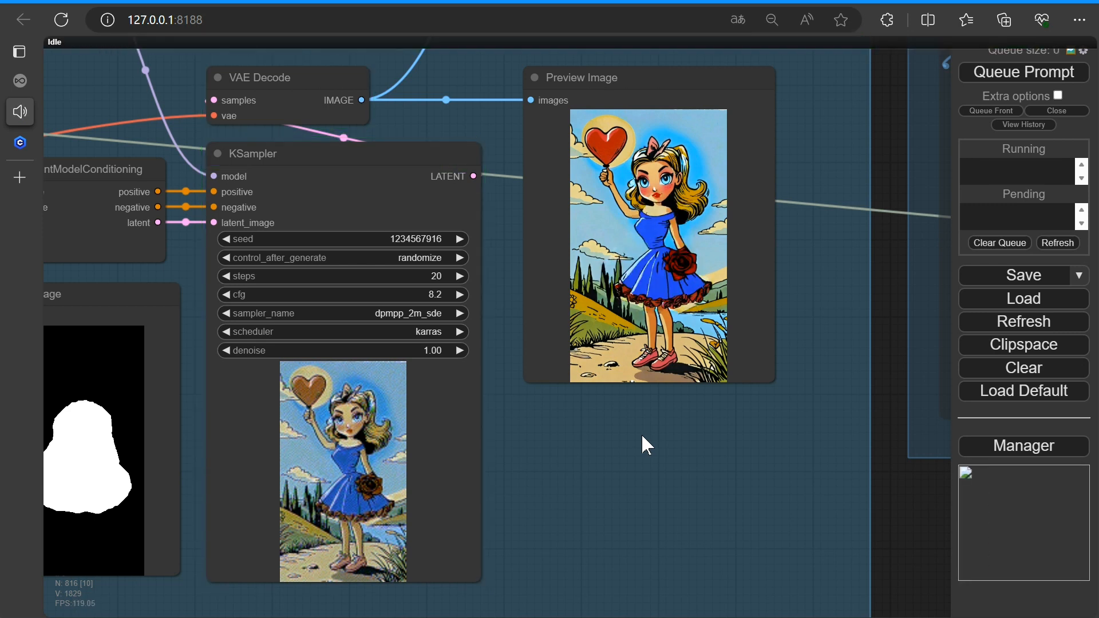
scroll(641, 434, "up", 7)
scroll(642, 431, "down", 12)
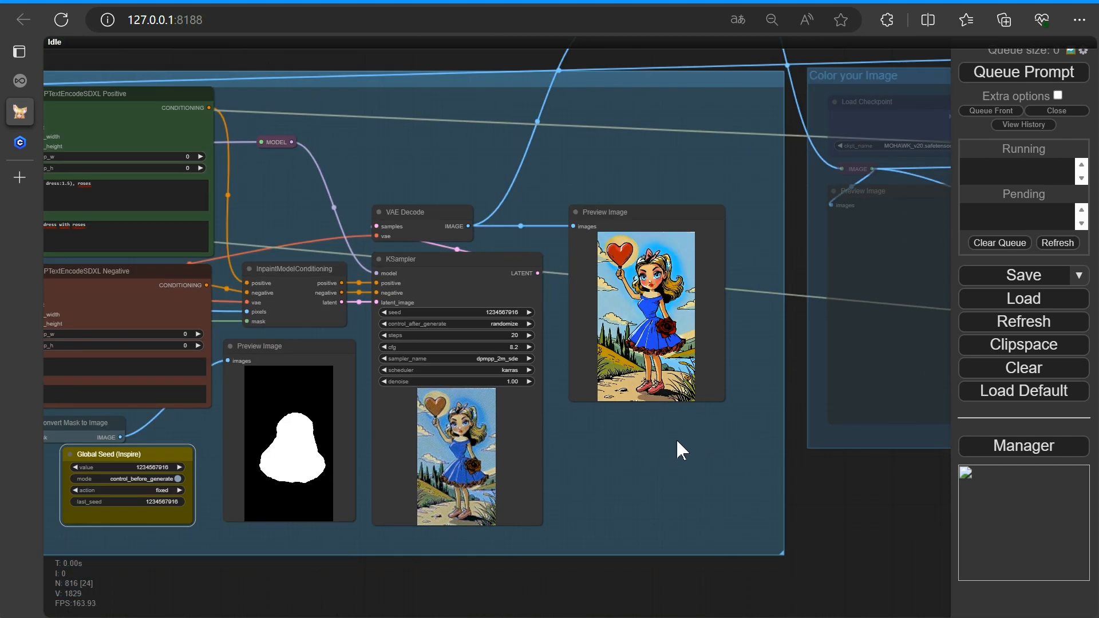
scroll(821, 282, "up", 9)
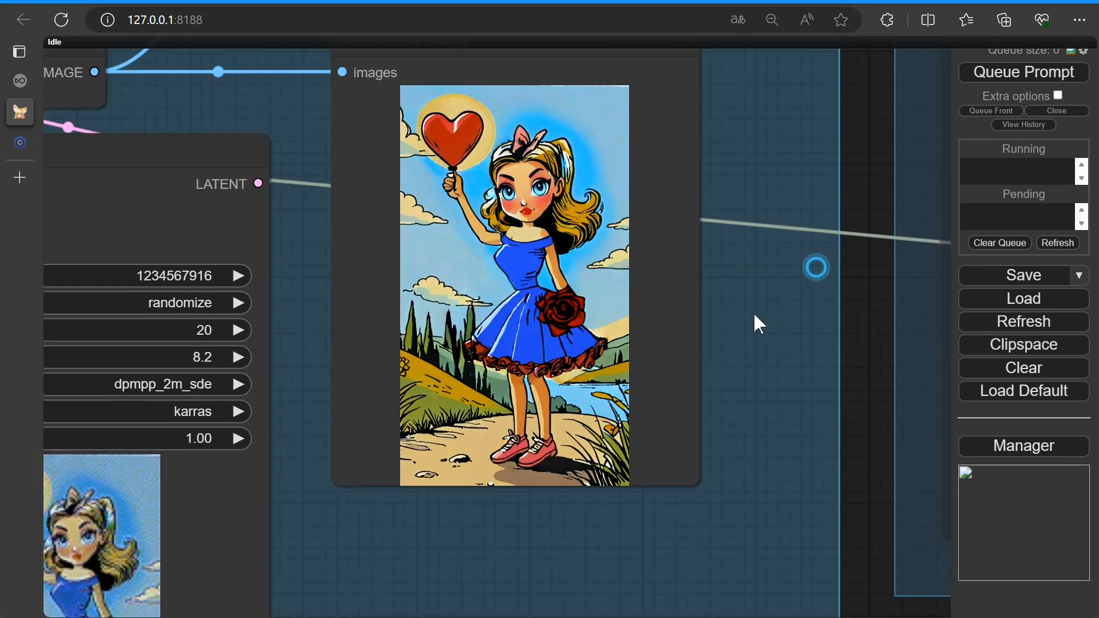
left_click_drag(759, 324, 704, 387)
scroll(704, 387, "up", 2)
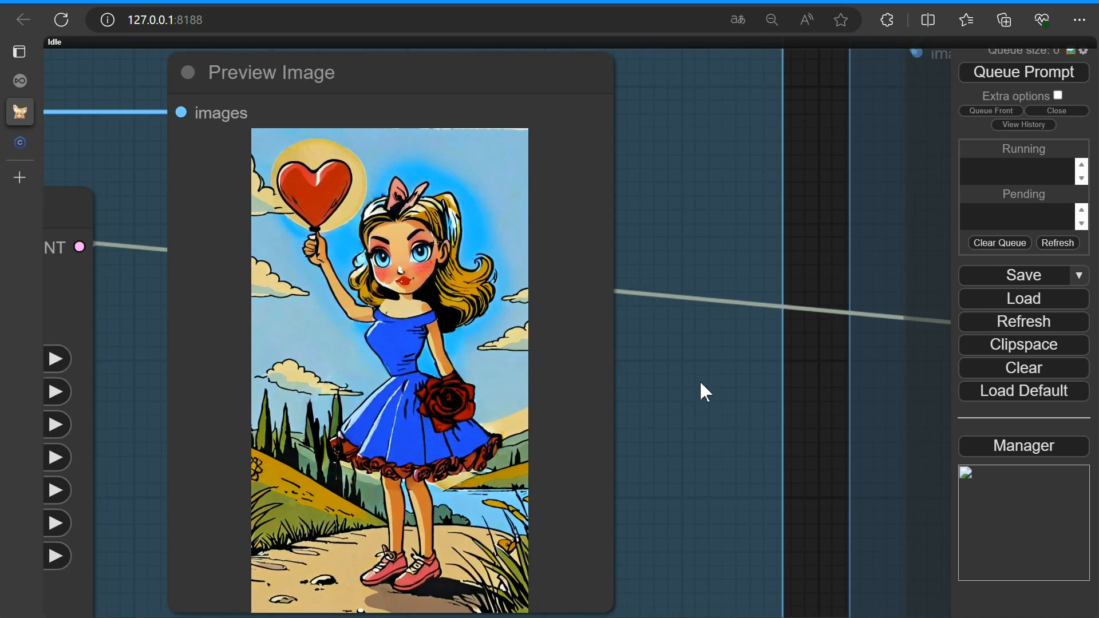
scroll(700, 380, "down", 12)
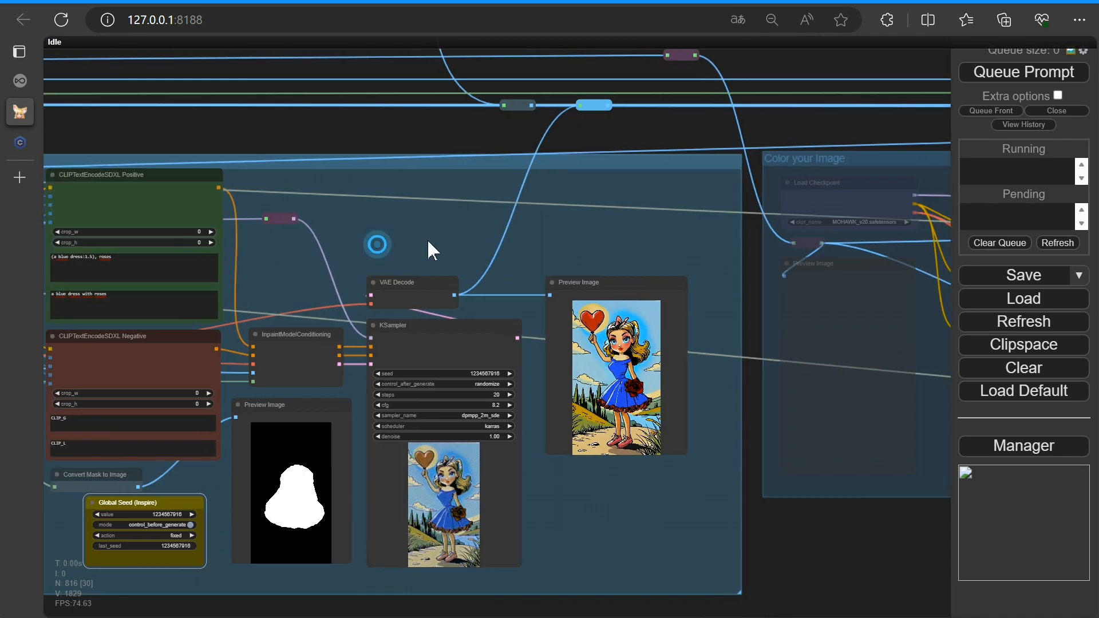
Switch the selection masking mode to 4 for mask outpaint
left_click_drag(427, 240, 823, 187)
left_click_drag(406, 462, 761, 424)
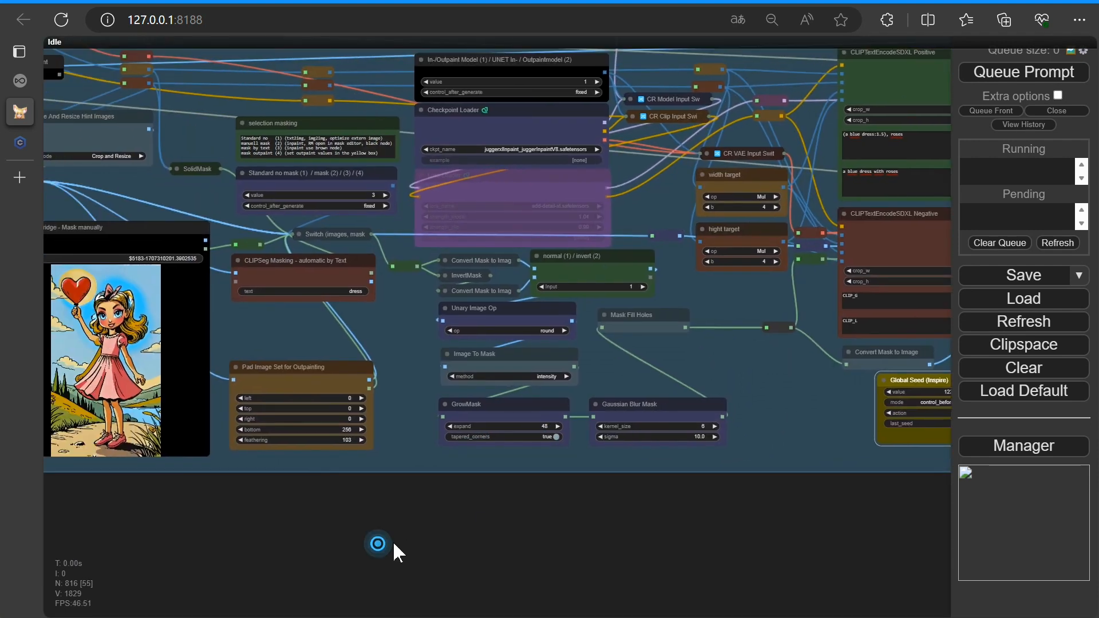
left_click_drag(378, 330, 534, 330)
scroll(484, 312, "up", 7)
left_click_drag(613, 261, 646, 464)
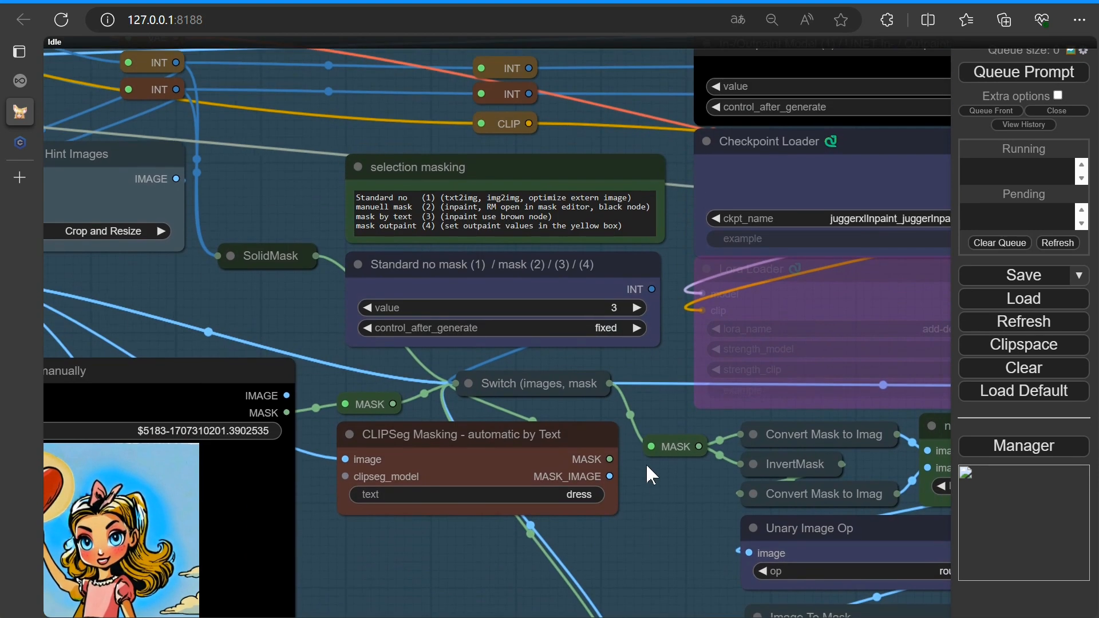
left_click(638, 308)
Set the GrowMask expand value to 10
left_click_drag(621, 466, 672, 265)
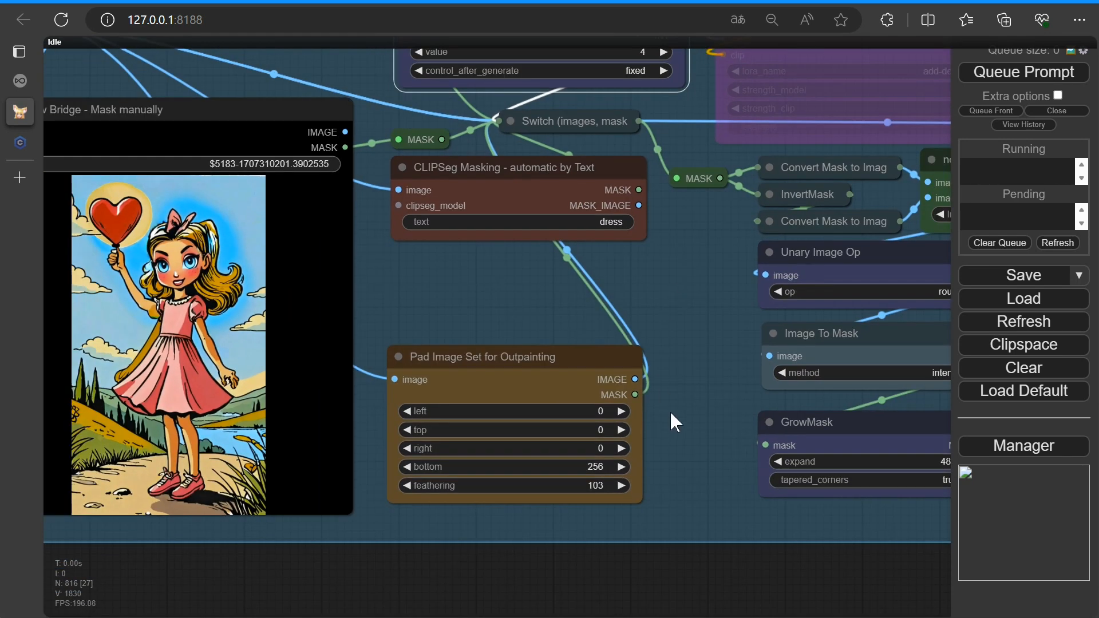
left_click_drag(671, 413, 671, 272)
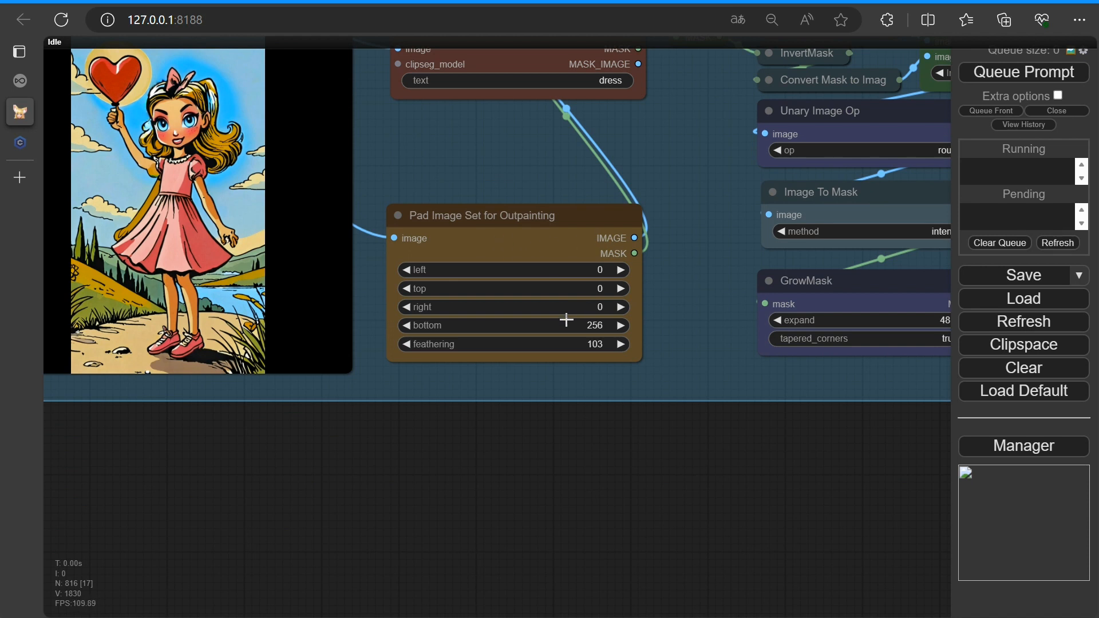
left_click_drag(724, 376, 521, 358)
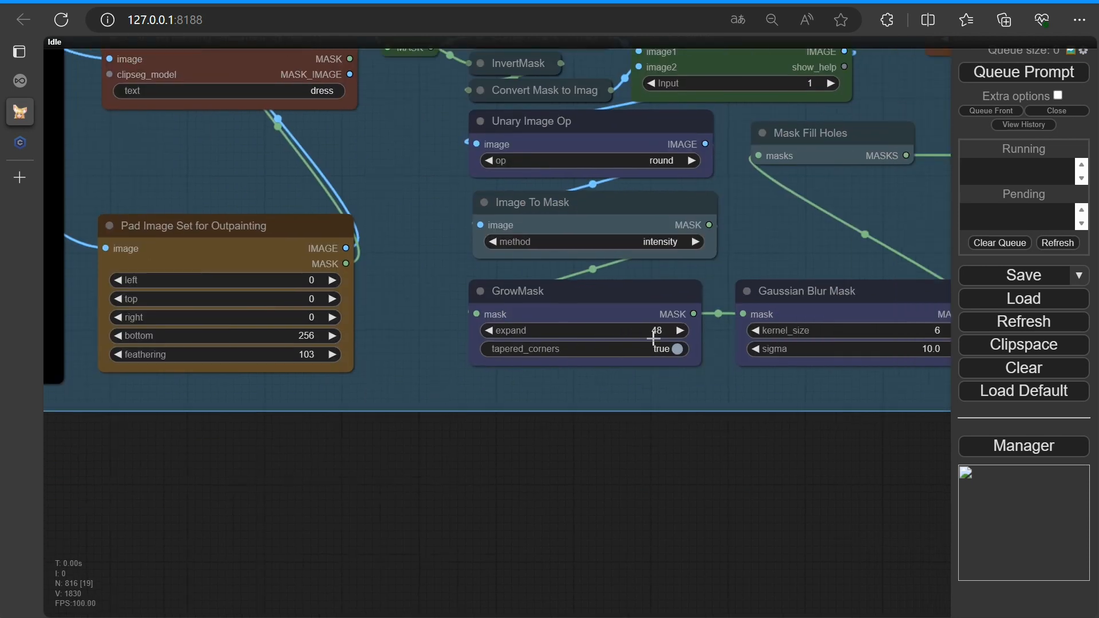
scroll(797, 402, "down", 4)
left_click_drag(819, 448, 314, 498)
left_click_drag(479, 386, 632, 349)
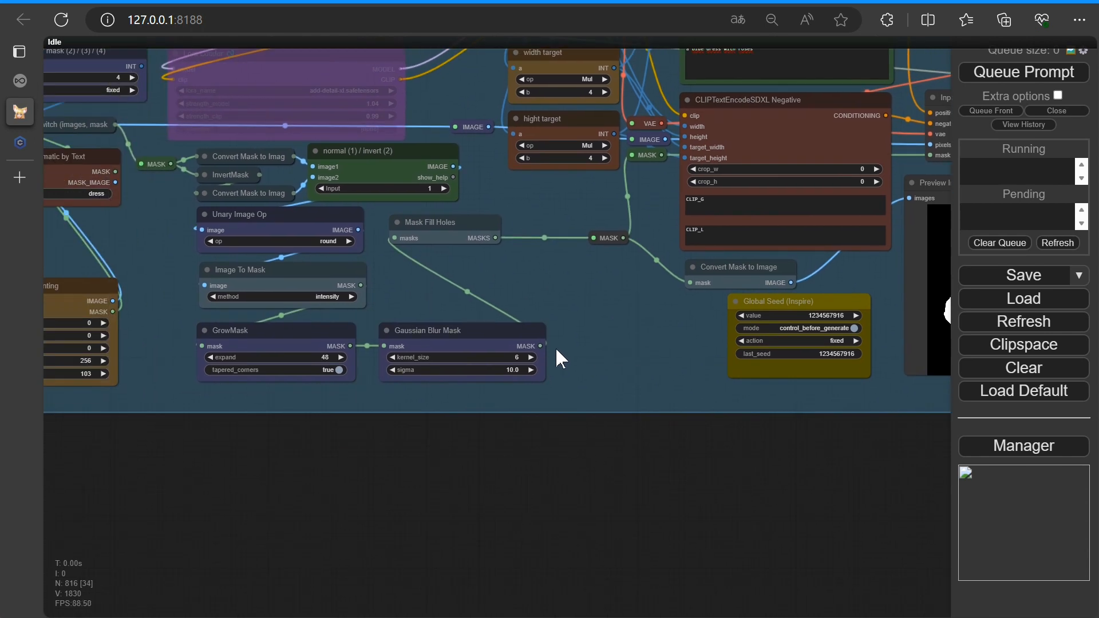
left_click_drag(314, 359, 302, 359)
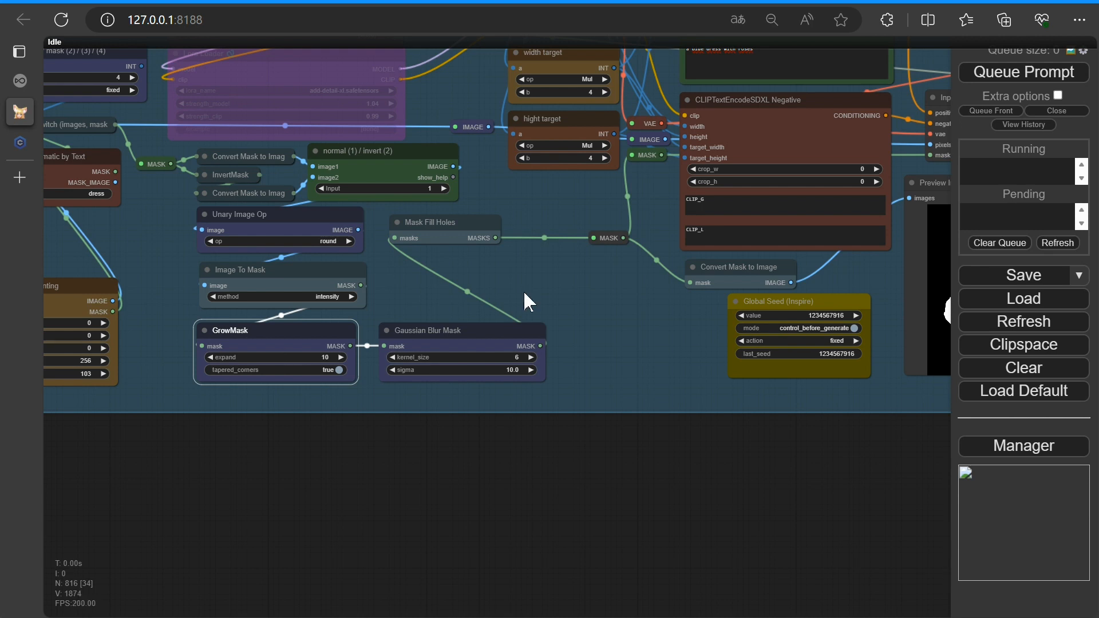
Replace both text boxes of the positive CLIPTextEncodeSDXL prompt with "stone"
scroll(524, 290, "down", 2)
left_click_drag(622, 264, 489, 372)
left_click_drag(642, 163, 365, 264)
scroll(440, 234, "up", 9)
type("stone")
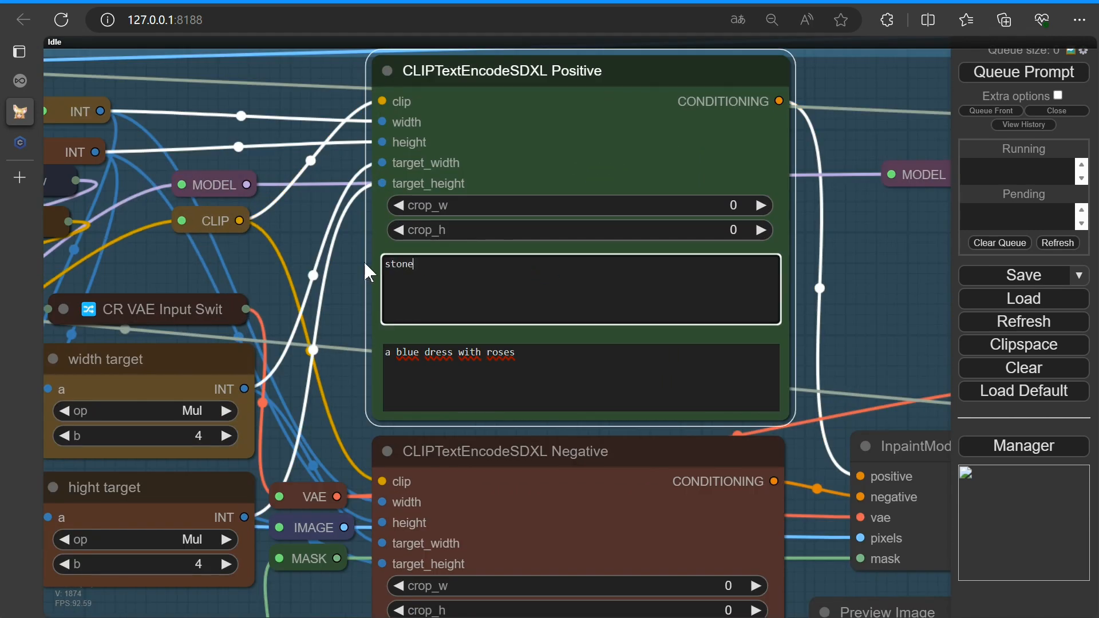
left_click_drag(529, 352, 350, 351)
type("stone")
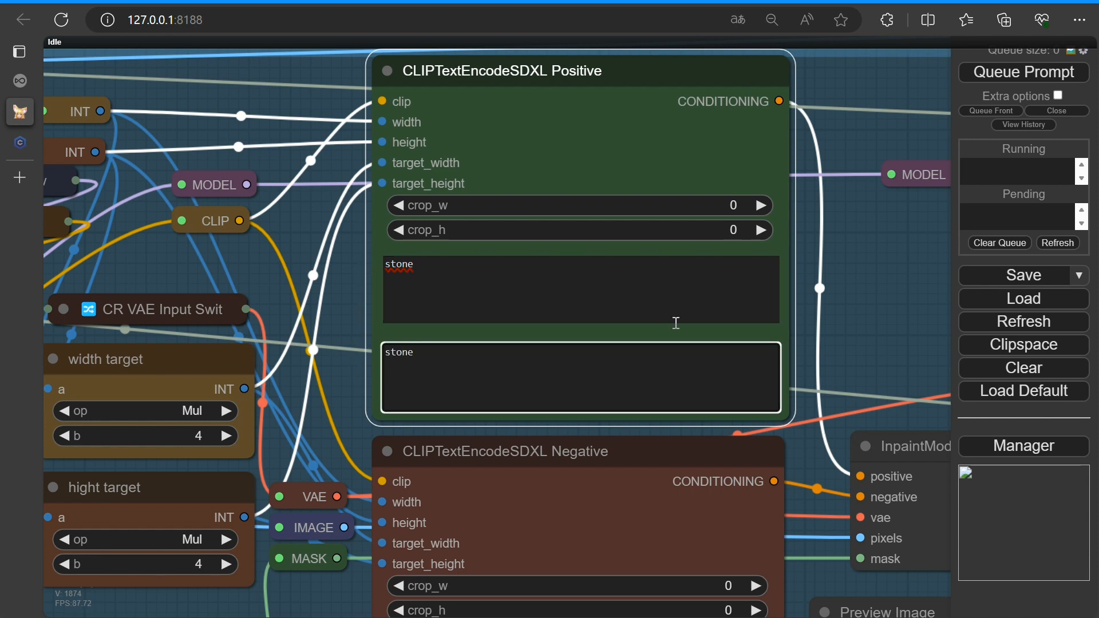
Queue the prompt to run the outpainting
scroll(674, 321, "down", 5)
left_click_drag(894, 490, 565, 300)
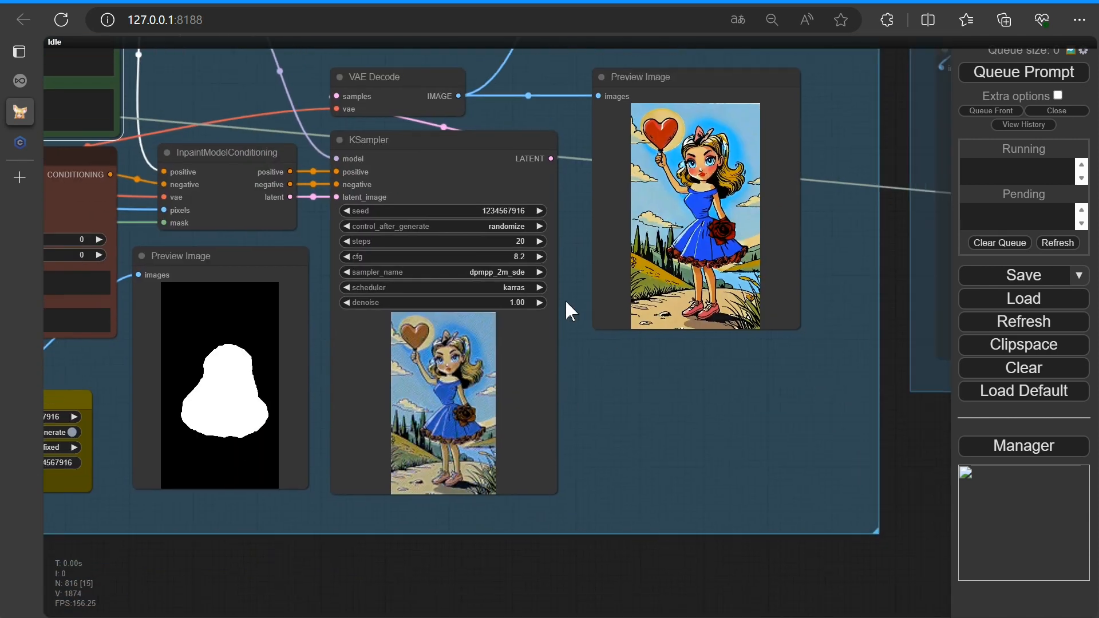
left_click(1006, 73)
scroll(285, 495, "down", 3)
scroll(285, 496, "down", 2)
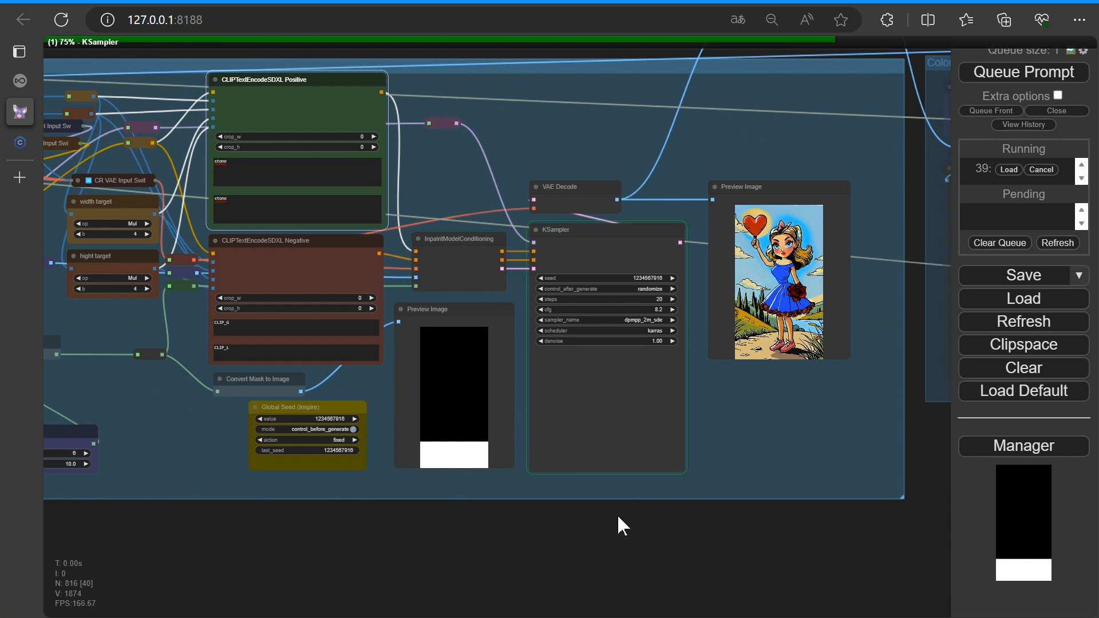
Examine the outpainted result in the KSampler and Preview Image nodes
scroll(753, 445, "up", 3)
left_click_drag(775, 430, 507, 434)
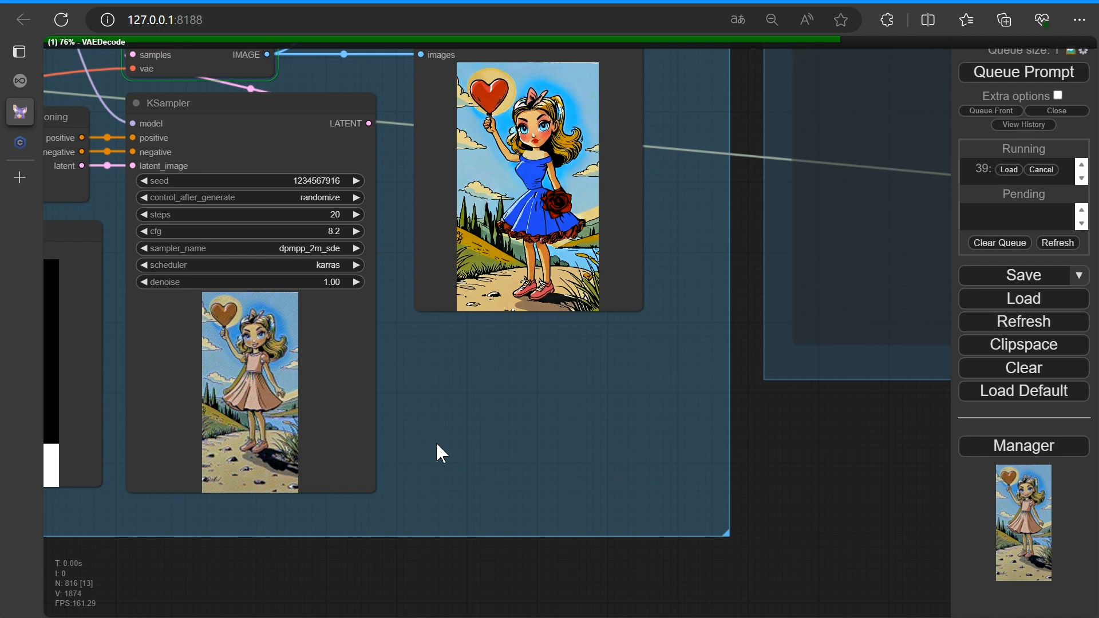
left_click_drag(497, 413, 485, 513)
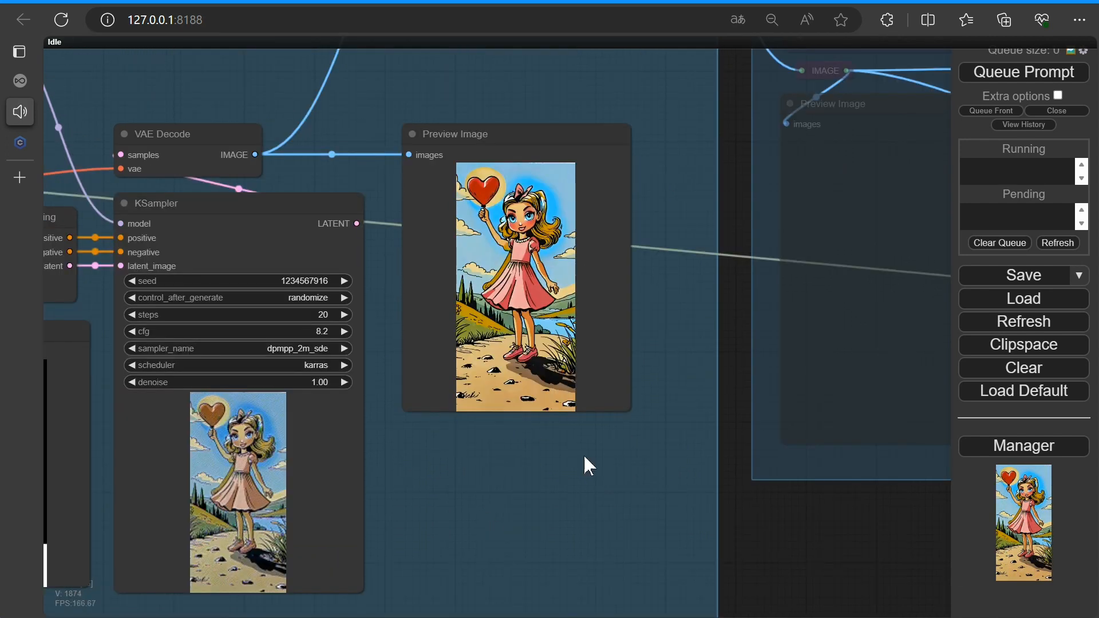
scroll(668, 392, "up", 10)
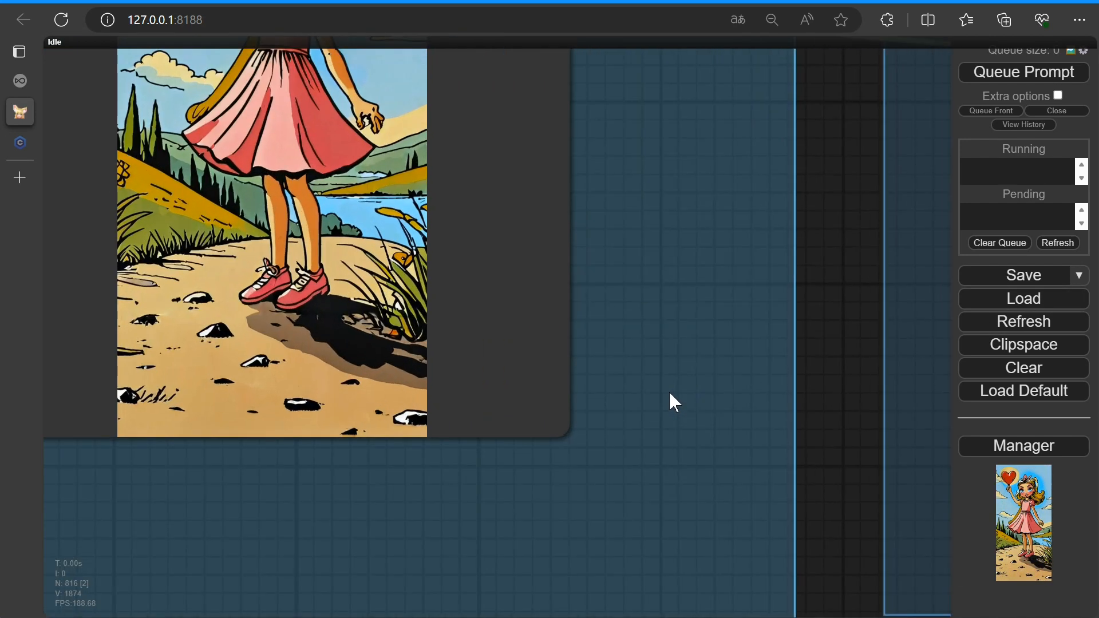
scroll(788, 518, "down", 1)
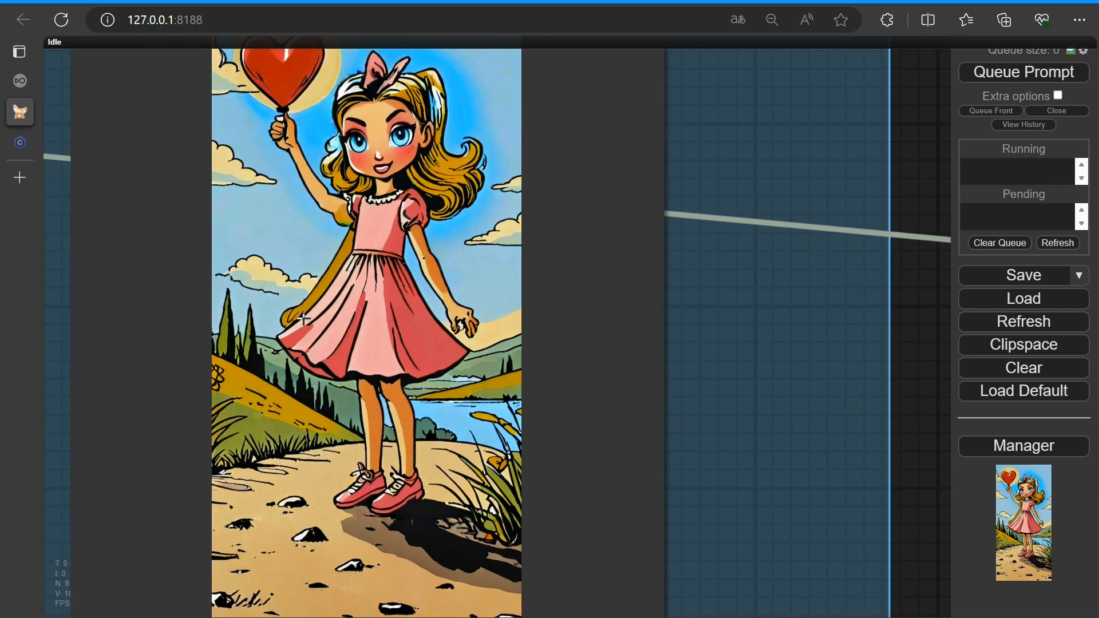
scroll(304, 319, "down", 5)
scroll(662, 363, "down", 2)
Copy the outpainted preview image to the clipspace and paste it into the Load Image node
right_click(592, 367)
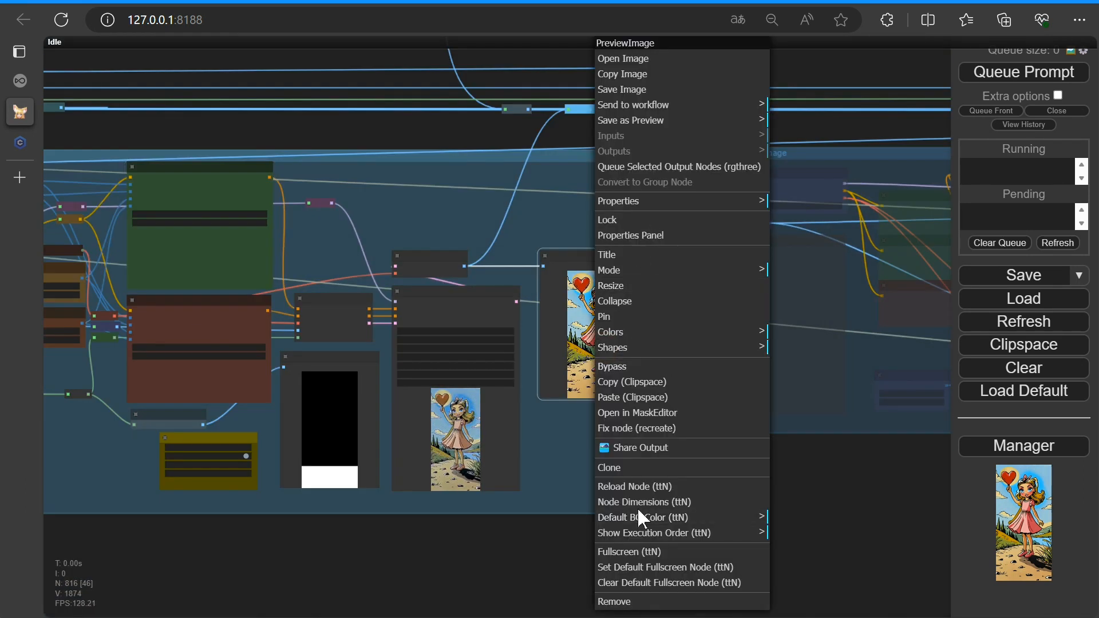
left_click(636, 381)
key("1")
left_click_drag(341, 510, 375, 327)
right_click(273, 374)
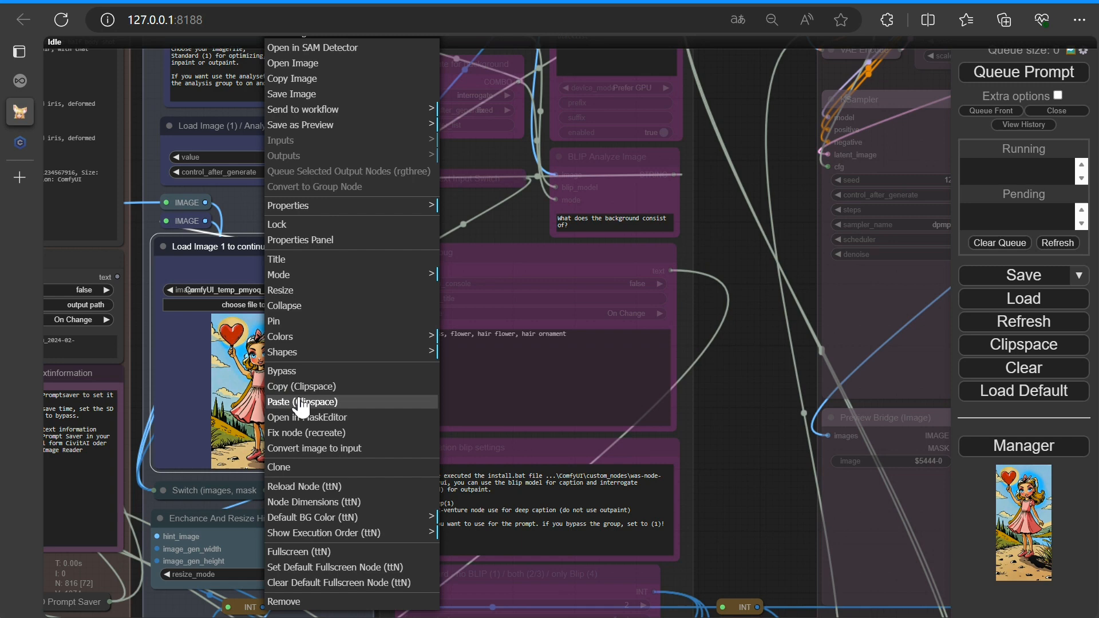
left_click(300, 402)
Switch the selection masking mode back to 3 for mask by text
scroll(304, 366, "down", 12)
left_click_drag(304, 355, 84, 325)
scroll(748, 575, "up", 12)
left_click_drag(638, 421, 486, 408)
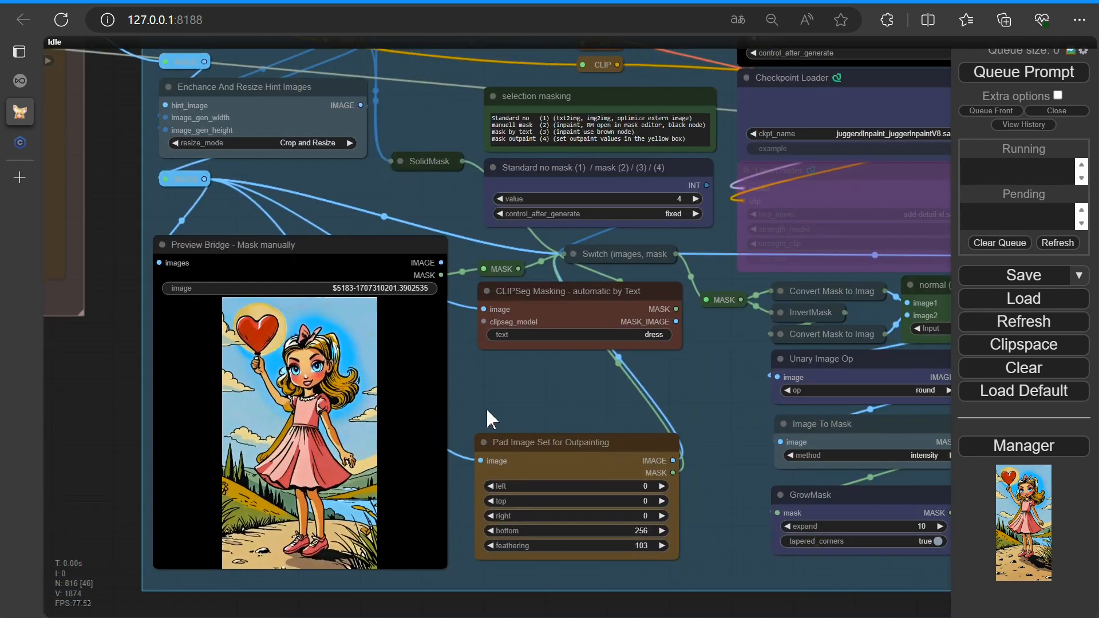
scroll(486, 407, "up", 2)
left_click(491, 119)
Set the GrowMask expand value to 66
scroll(725, 362, "down", 1)
left_click_drag(725, 363, 328, 294)
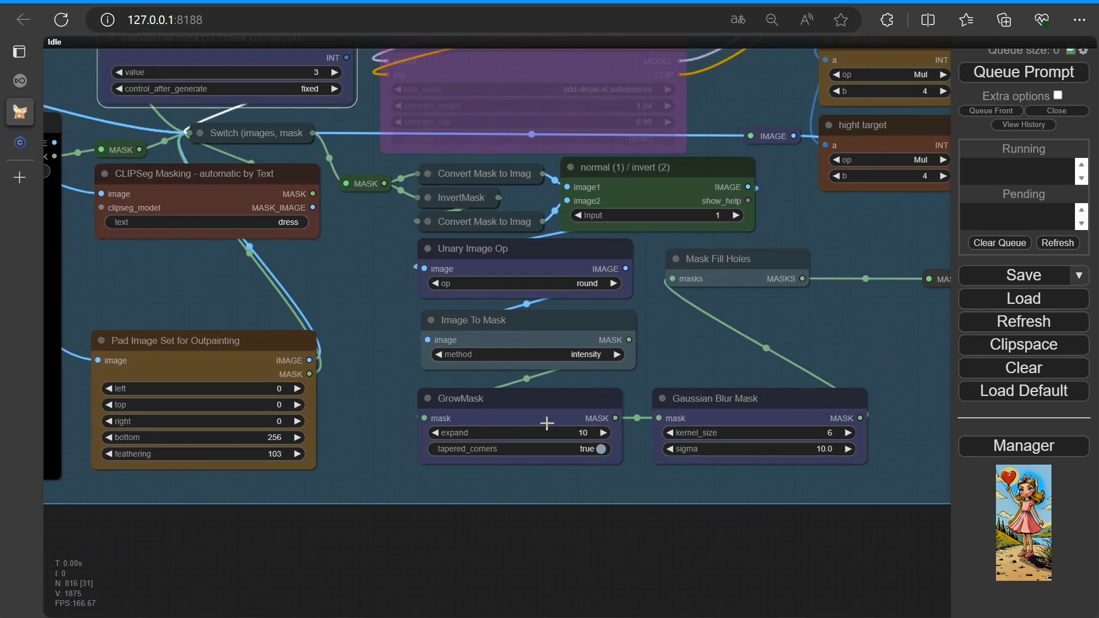
left_click_drag(542, 435, 577, 433)
Replace the first positive prompt text with "nice blue dress"
scroll(798, 341, "down", 3)
left_click_drag(916, 189, 558, 298)
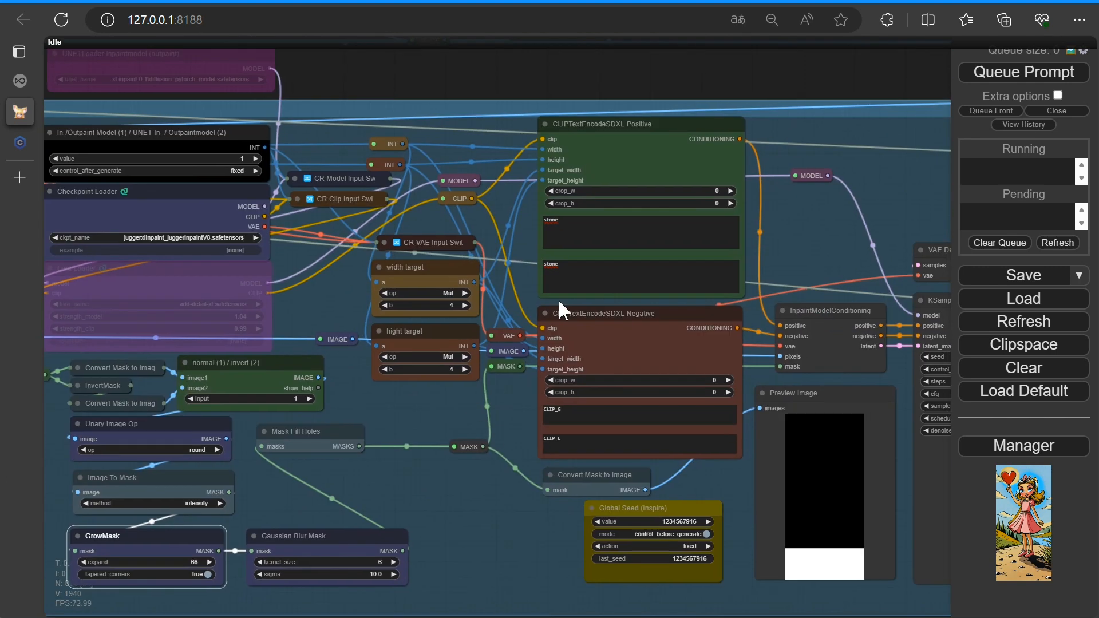
scroll(538, 257, "up", 9)
left_click_drag(598, 177, 559, 179)
type("nice blue dress")
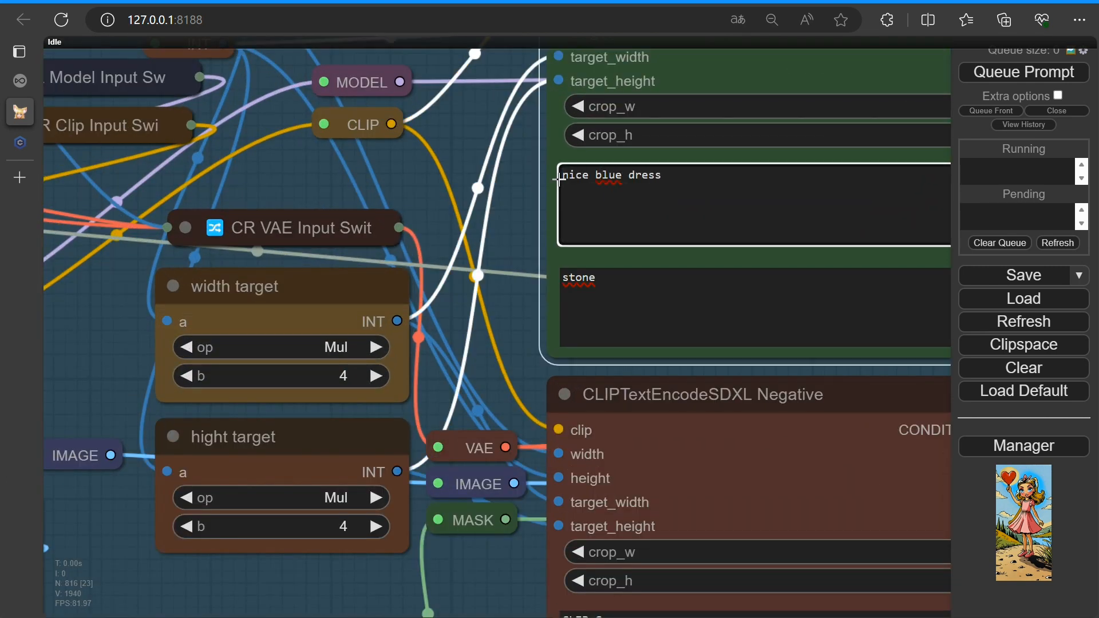
Replace the second positive prompt text with "beautiful blue dress with roses on it"
double_click(613, 283)
type("beautiful blue dress")
type("with f")
type("lowes")
type("roses on it")
Append ", flowers" to the first positive prompt text and queue the prompt
left_click(694, 188)
type(", flow")
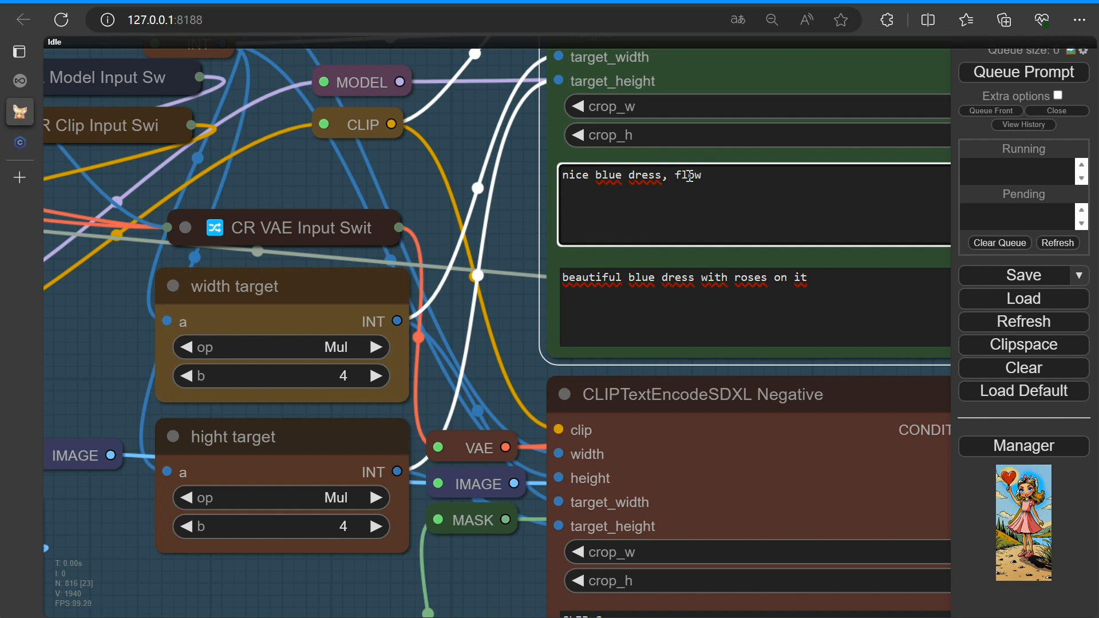
scroll(678, 253, "down", 3)
left_click(1018, 77)
scroll(482, 503, "down", 5)
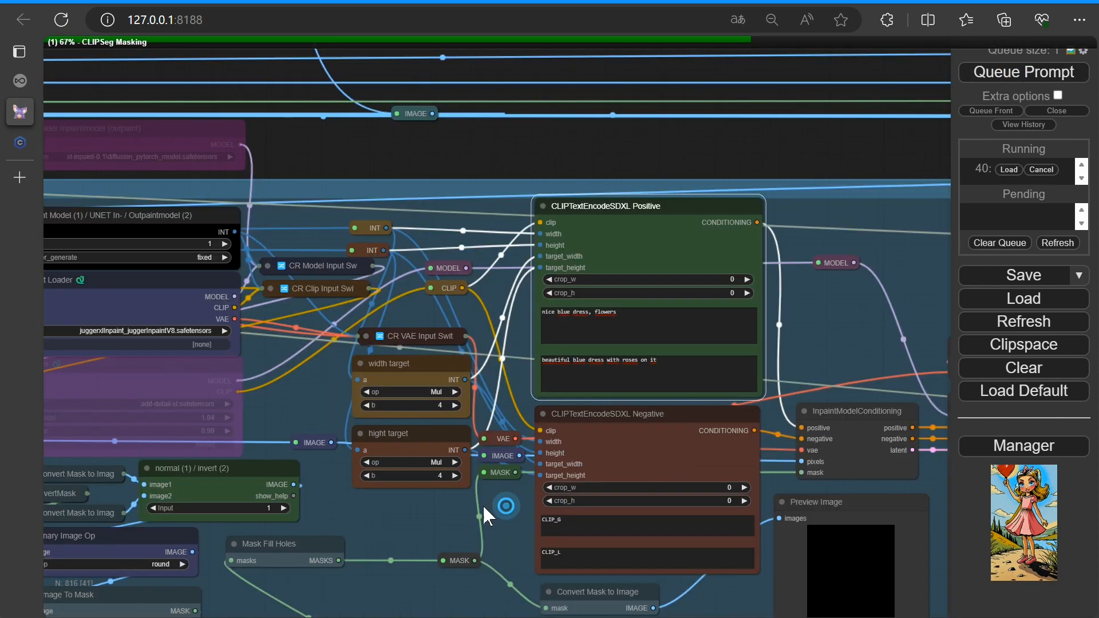
Examine the generated preview image of the re-inpainted dress
left_click_drag(482, 504, 412, 490)
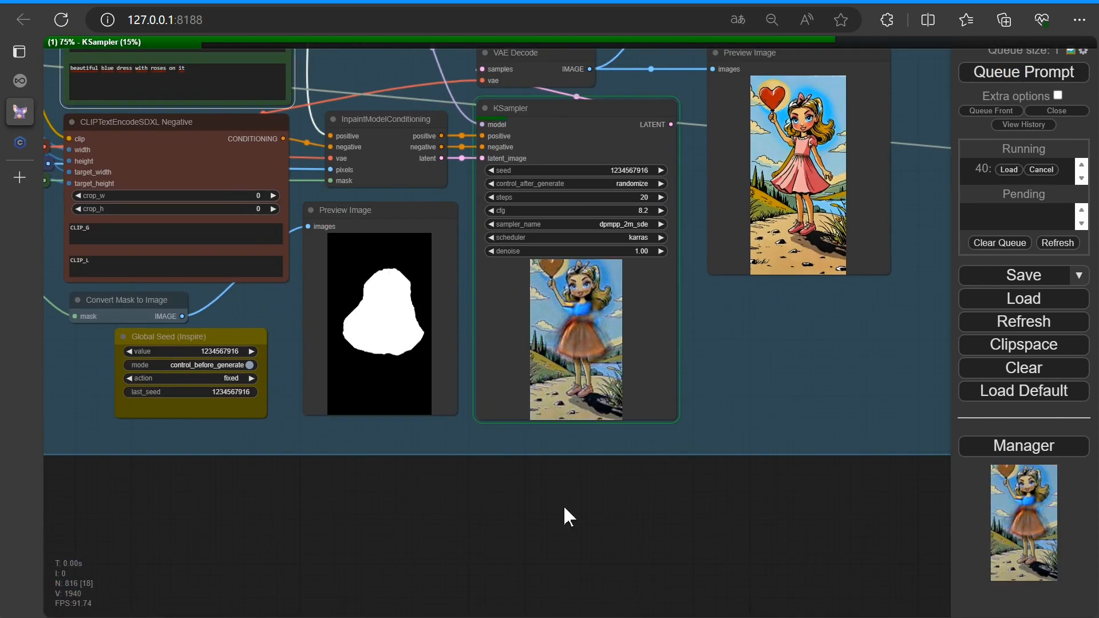
scroll(738, 336, "up", 5)
left_click_drag(733, 327, 643, 448)
left_click_drag(910, 413, 684, 593)
scroll(790, 504, "up", 5)
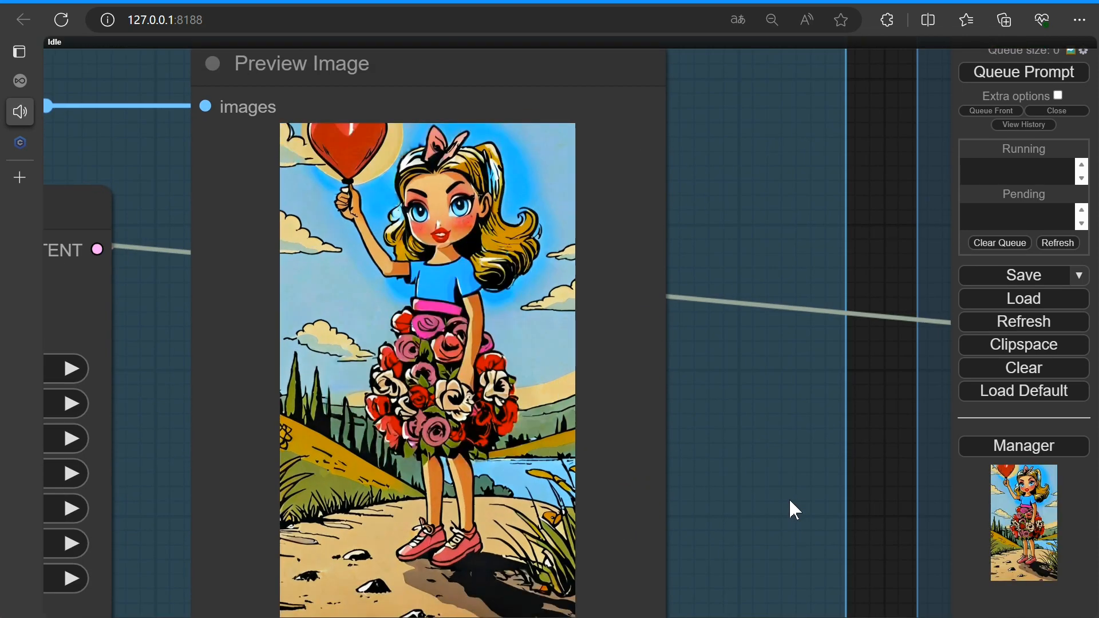
scroll(1094, 356, "down", 5)
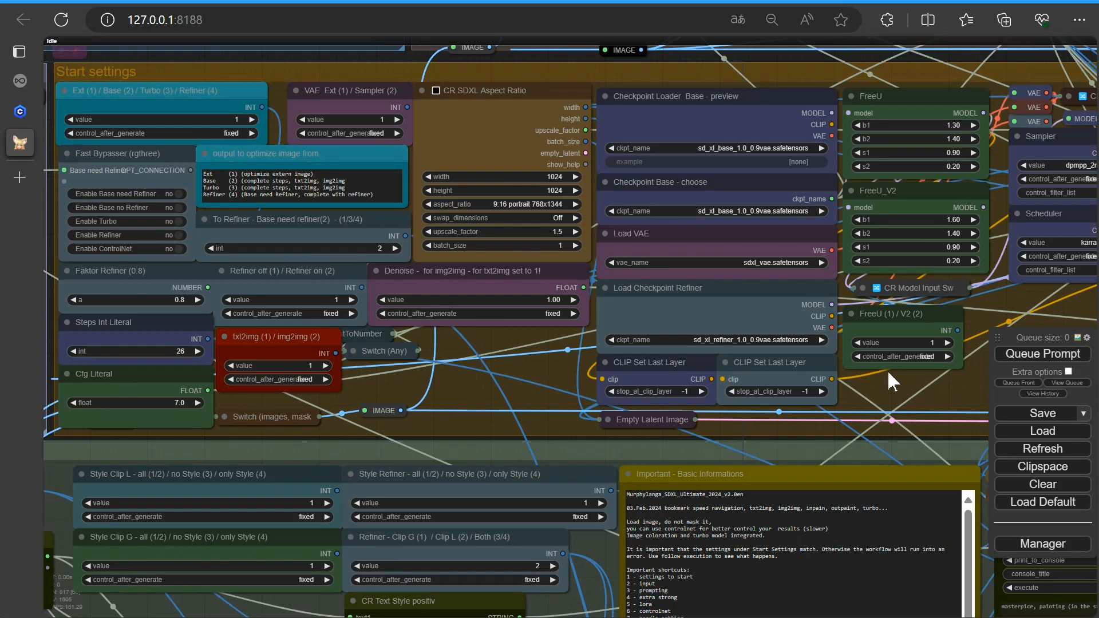
Jump to the inpaint group and load ich_burg.png as the input image
left_click(444, 391)
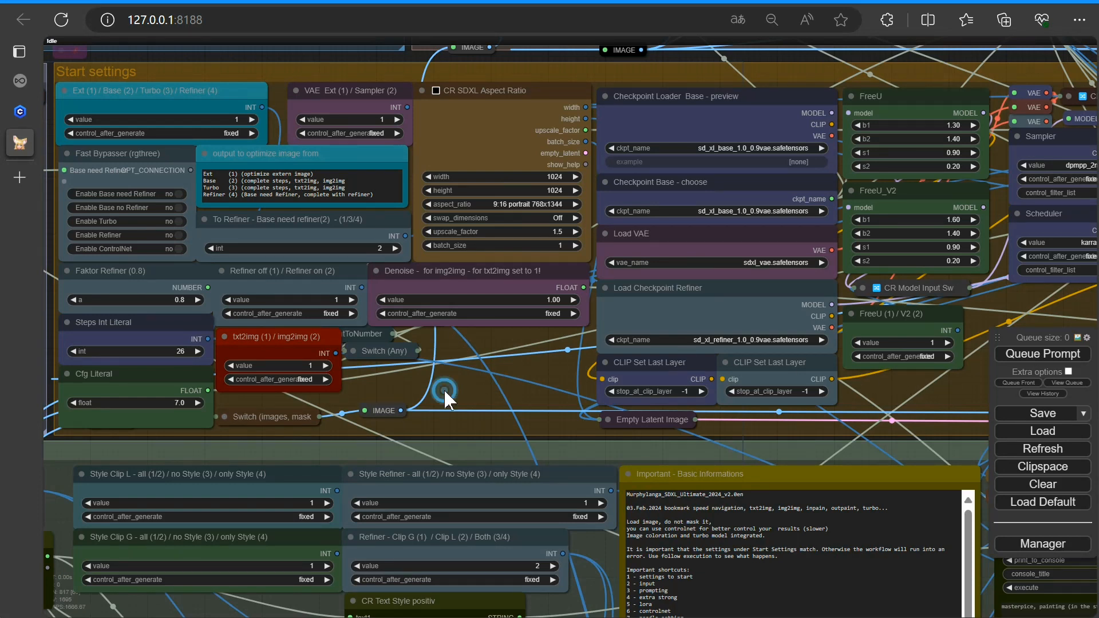
key("i")
scroll(440, 321, "up", 5)
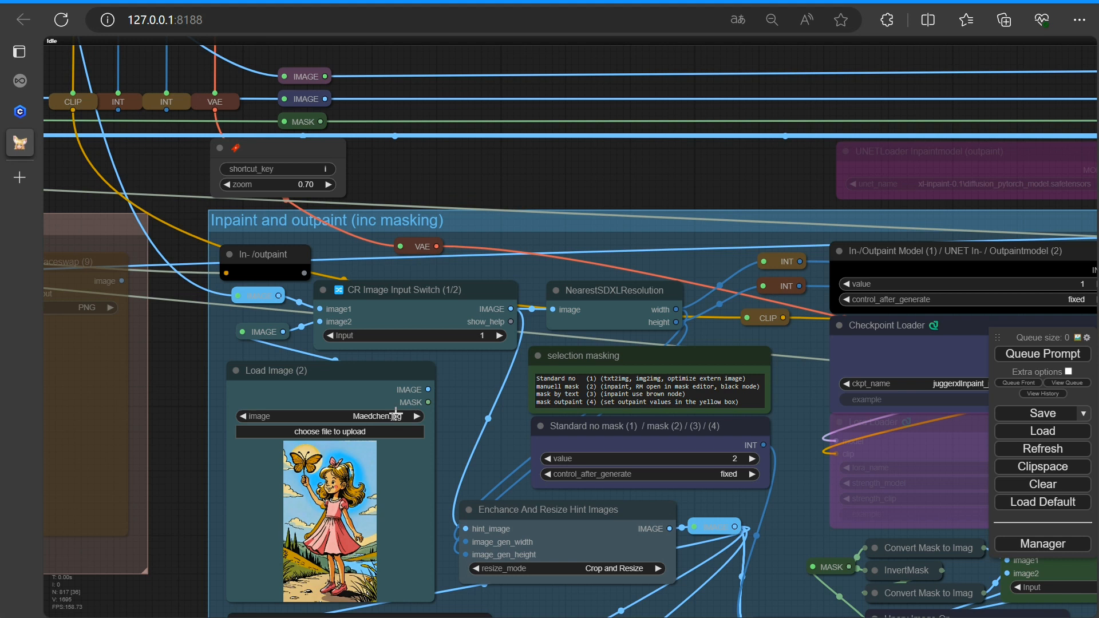
scroll(407, 410, "down", 10)
left_click_drag(250, 268, 350, 507)
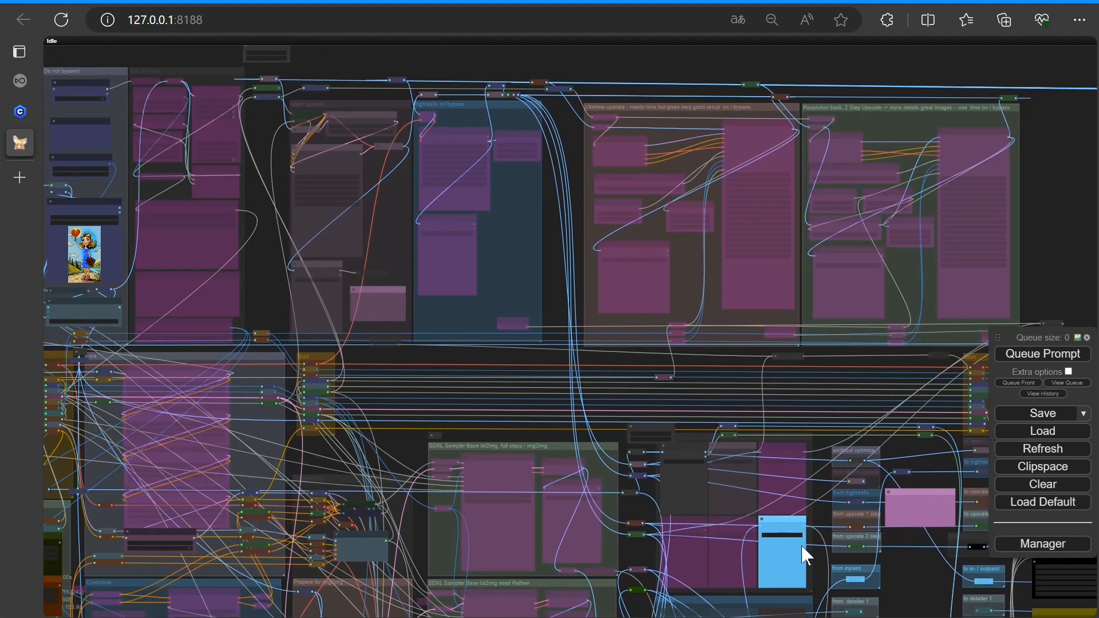
left_click_drag(403, 449, 0, 49)
left_click_drag(616, 363, 146, 228)
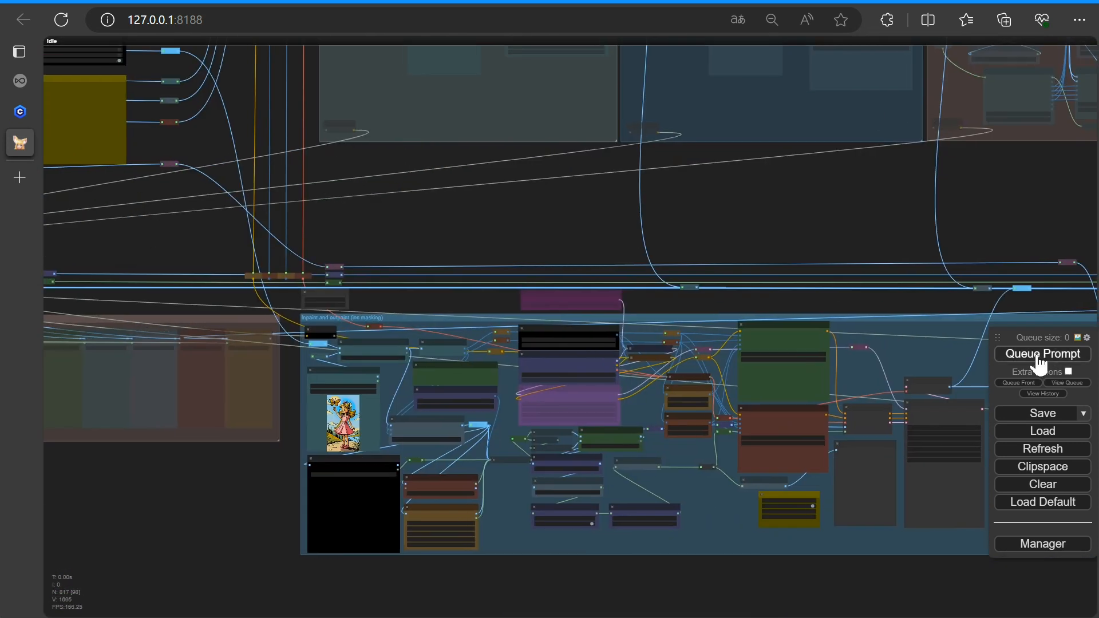
scroll(375, 383, "up", 9)
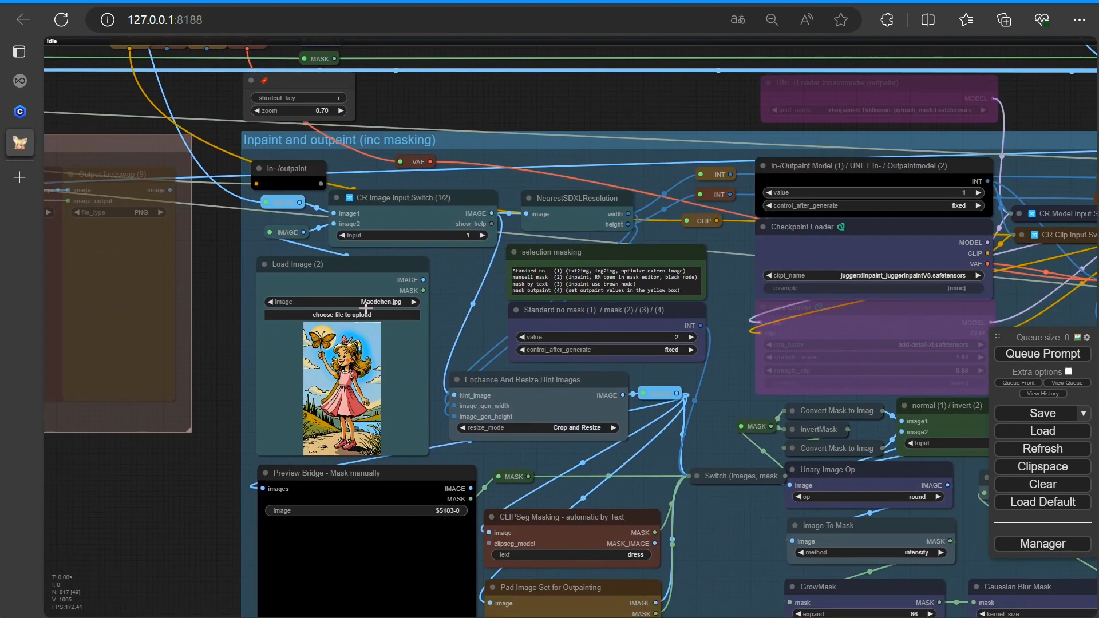
left_click(369, 301)
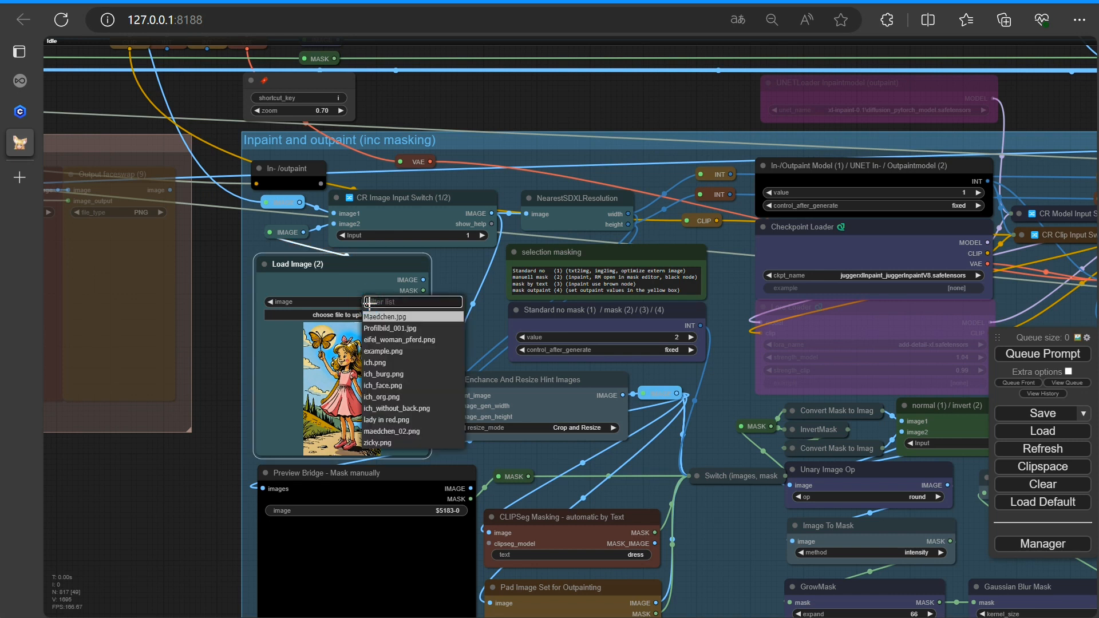
left_click(385, 385)
left_click(1036, 353)
scroll(343, 246, "down", 3)
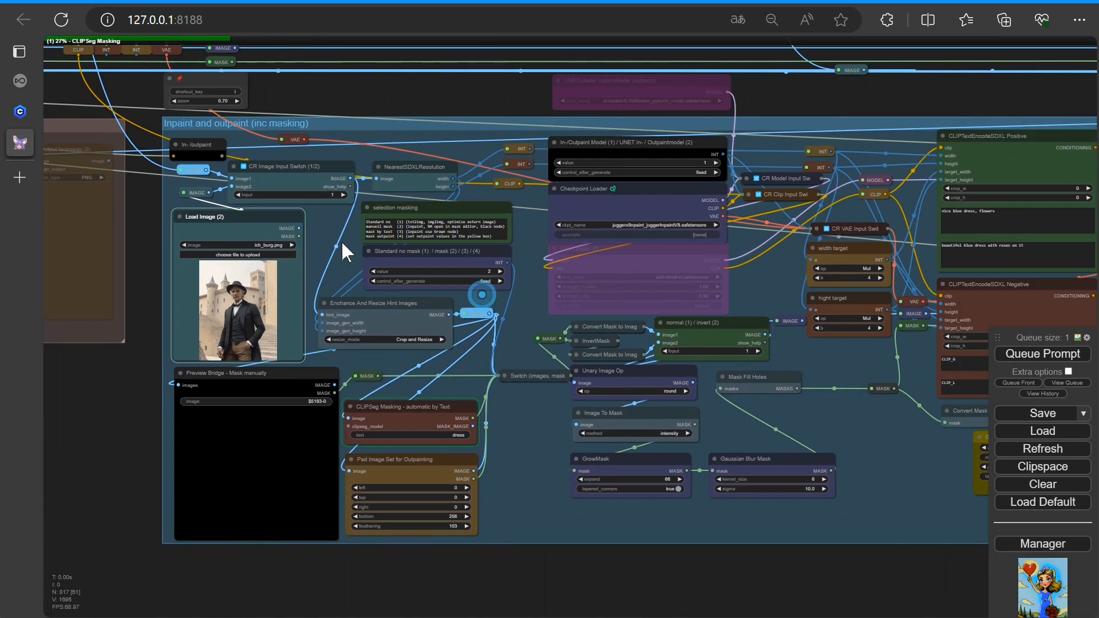
scroll(379, 249, "up", 8)
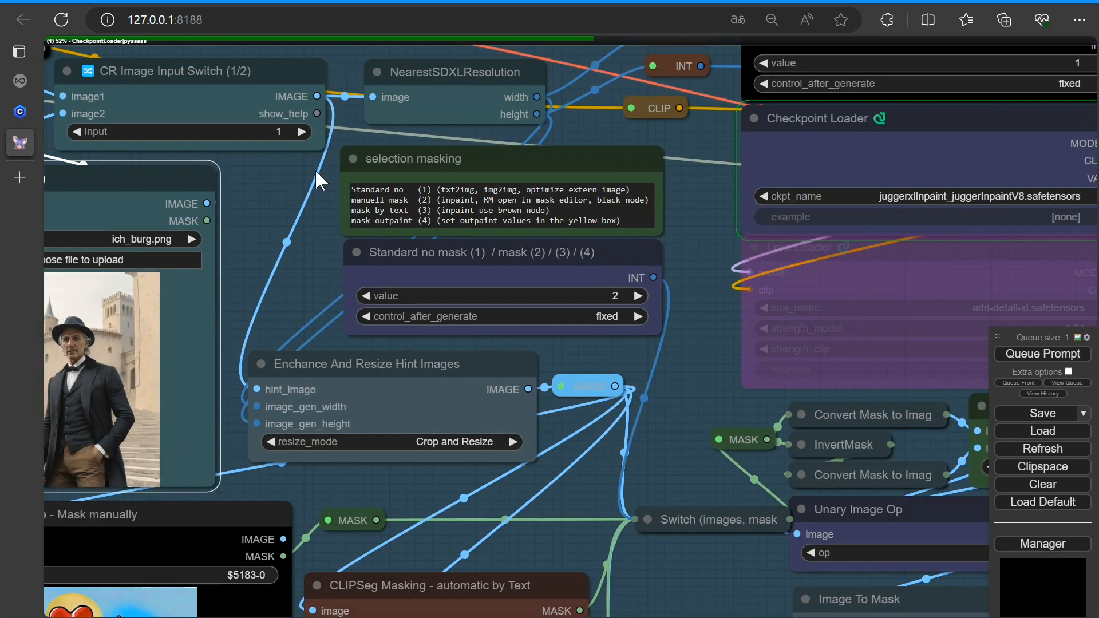
scroll(268, 194, "down", 9)
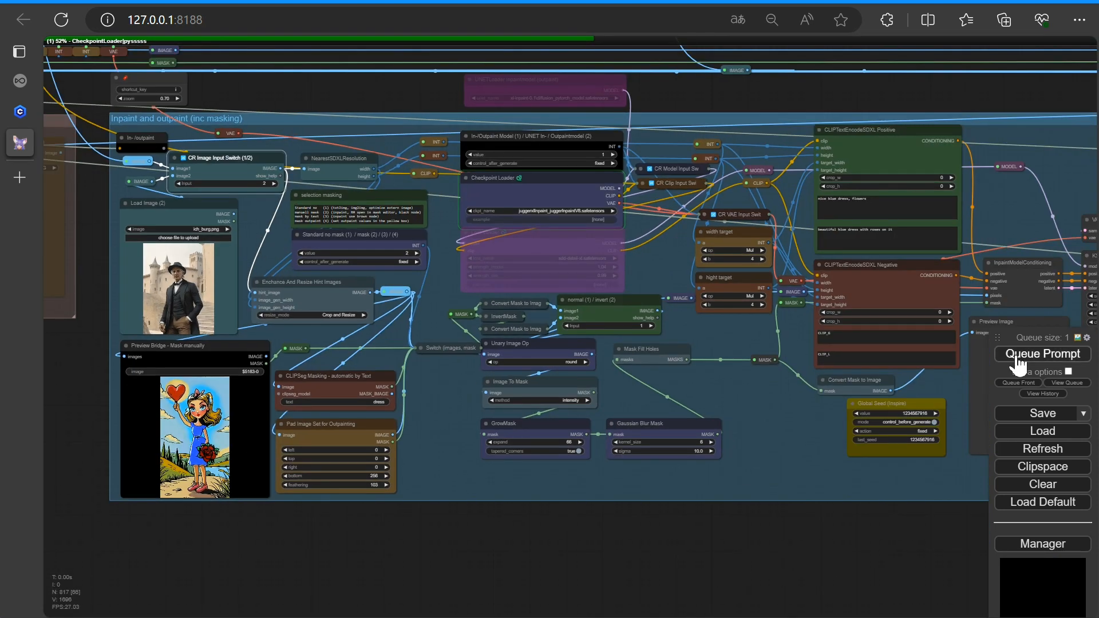
left_click(1067, 382)
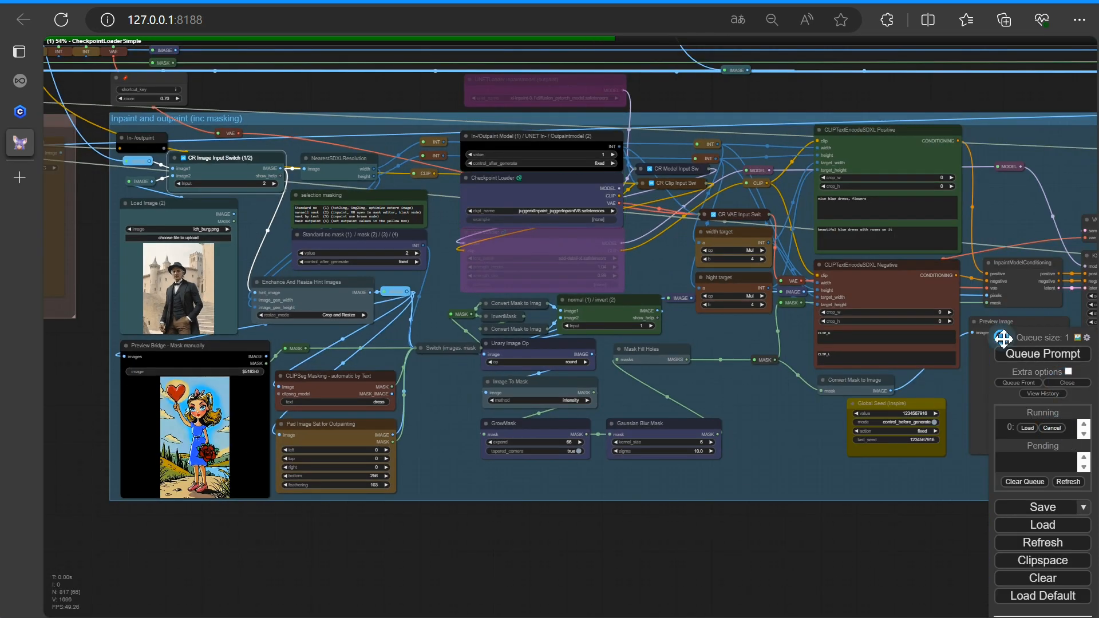
left_click_drag(999, 339, 986, 145)
left_click(1042, 235)
Queue the prompt with the new image
scroll(823, 563, "down", 5)
left_click_drag(824, 562, 650, 569)
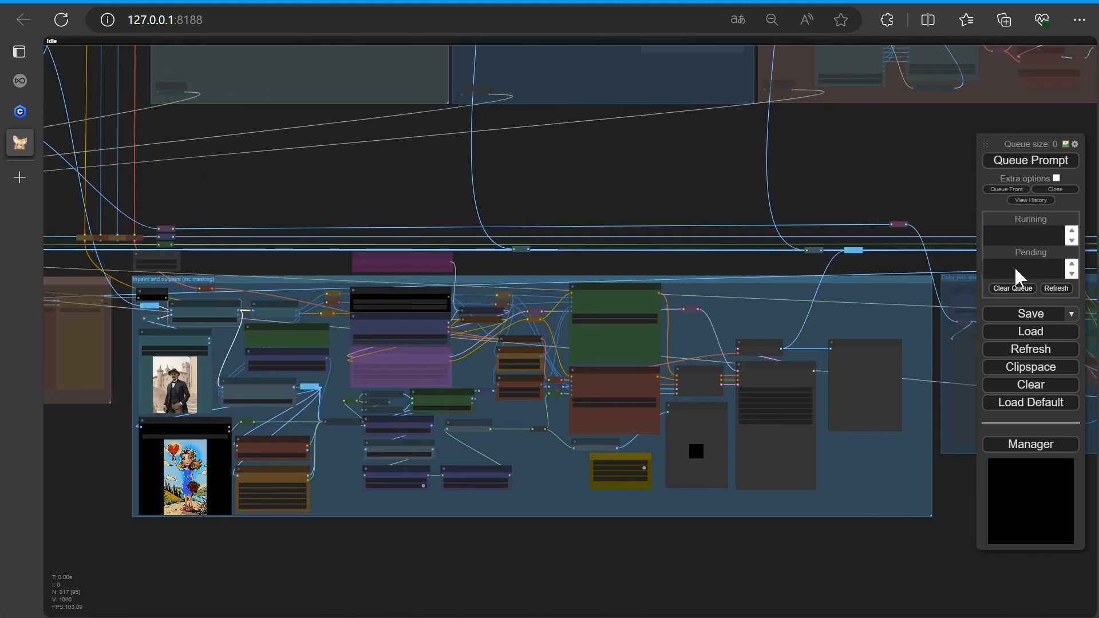
left_click(1013, 162)
Open the Preview Bridge image in SAM Detector, mark points on the man, detect and save the mask to the node
scroll(229, 569, "up", 5)
scroll(380, 592, "up", 7)
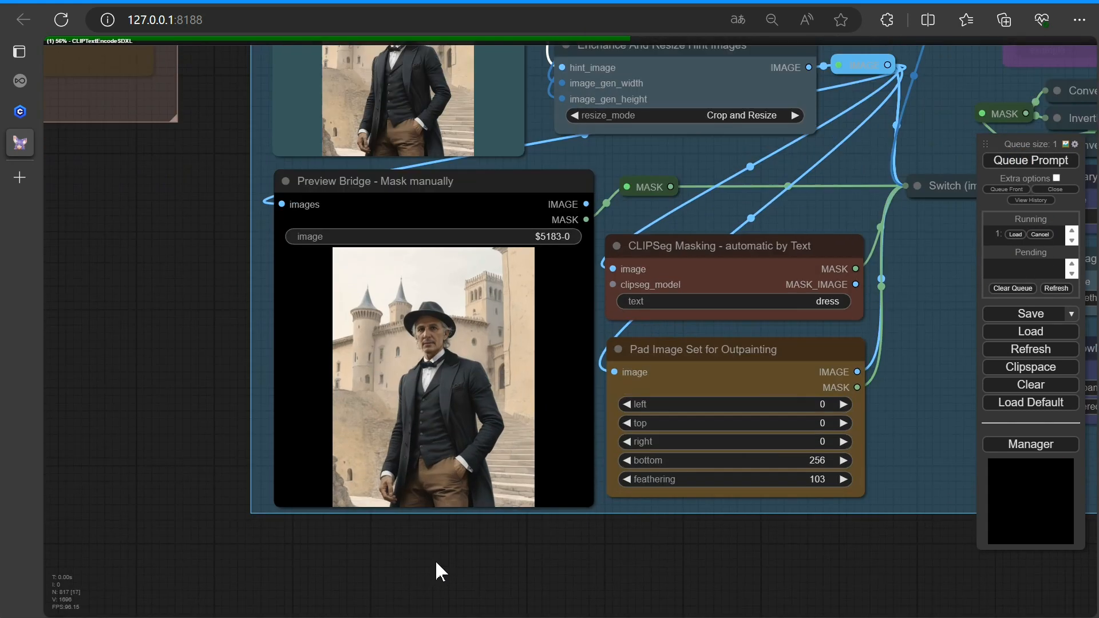
scroll(737, 416, "down", 4)
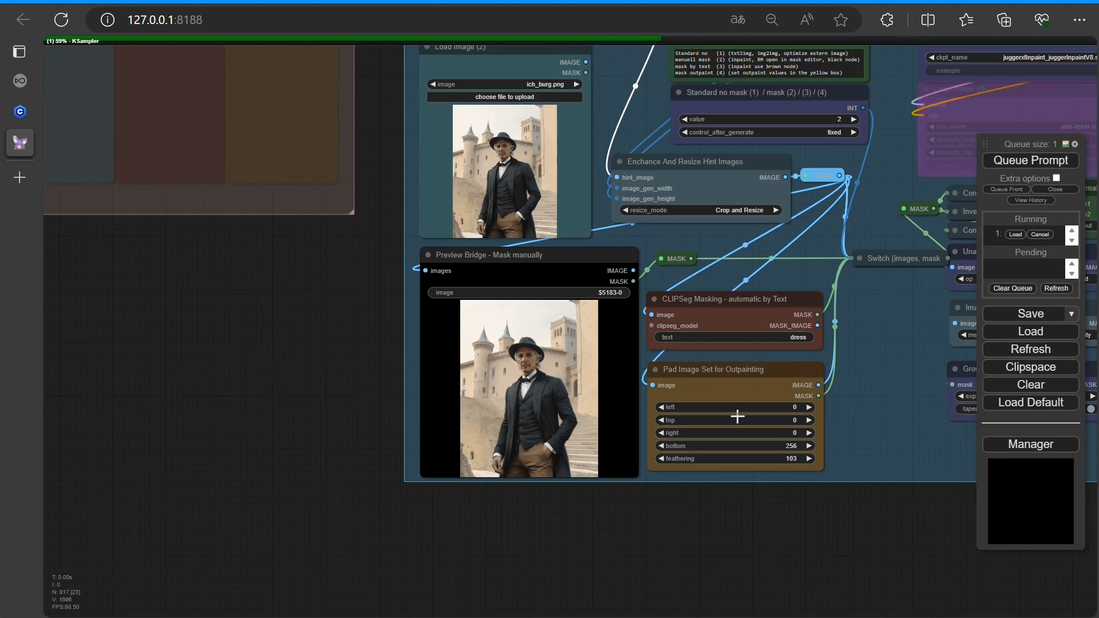
left_click_drag(831, 517, 718, 558)
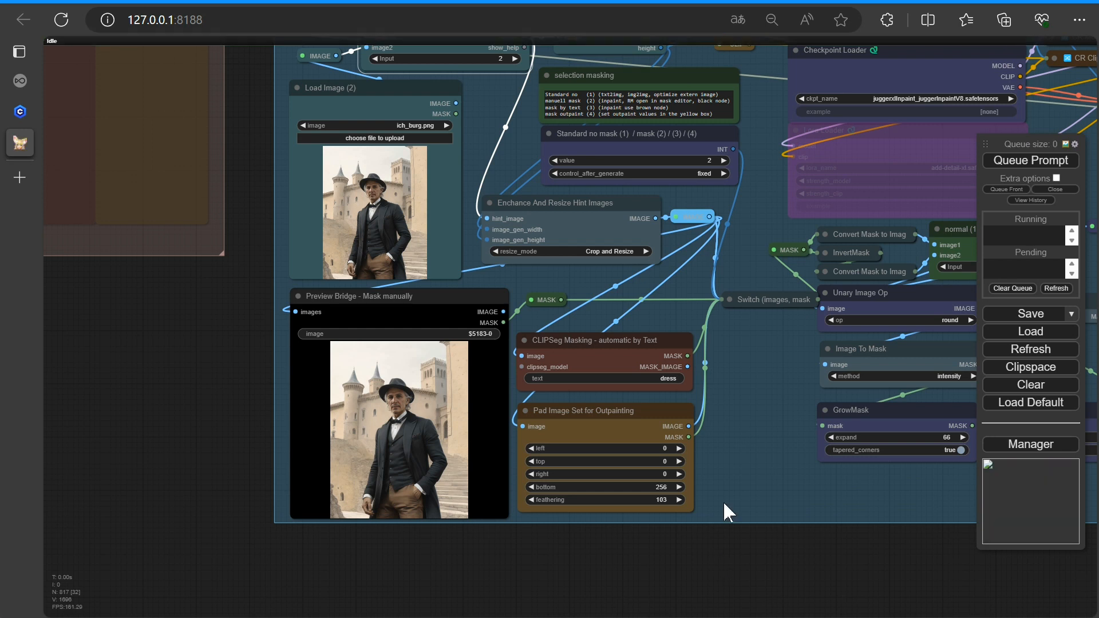
scroll(770, 504, "down", 10)
left_click_drag(856, 547, 609, 543)
scroll(393, 465, "up", 14)
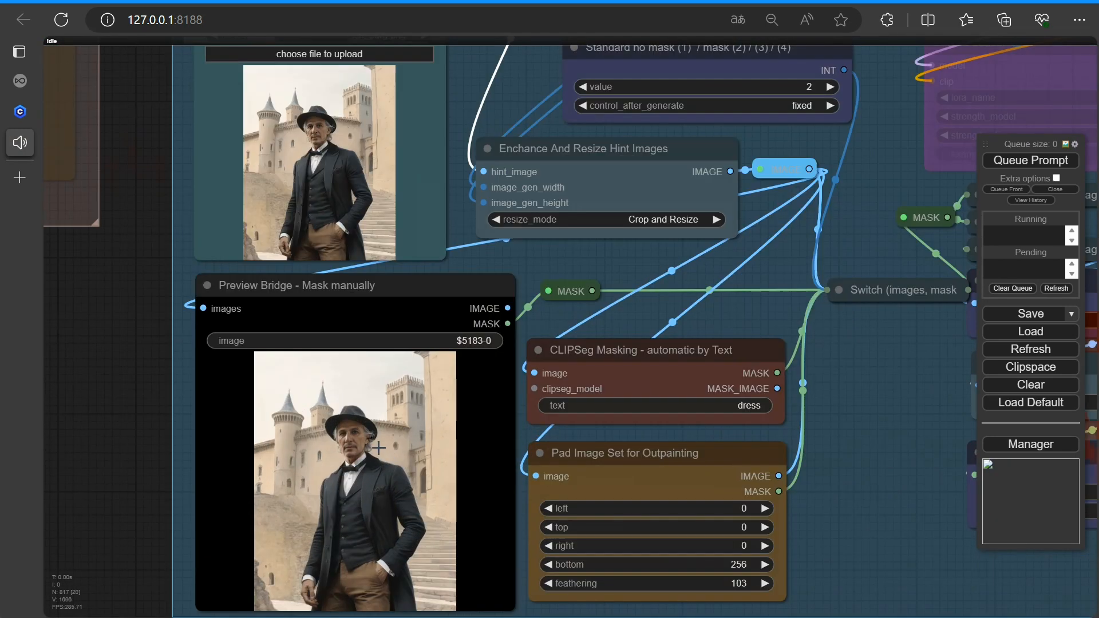
right_click(348, 447)
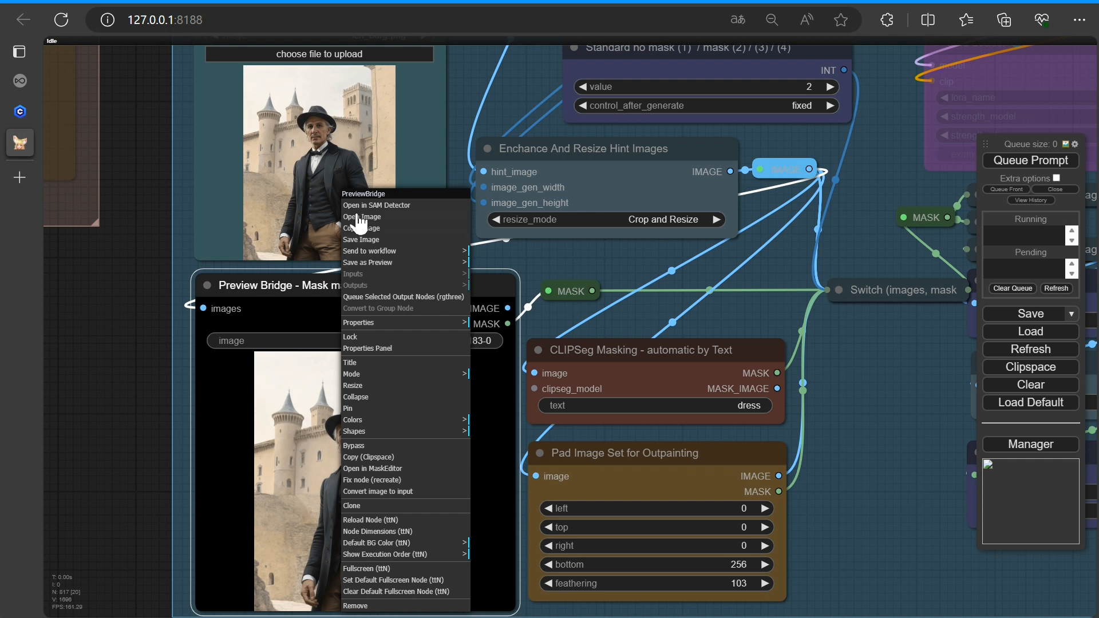
left_click(375, 206)
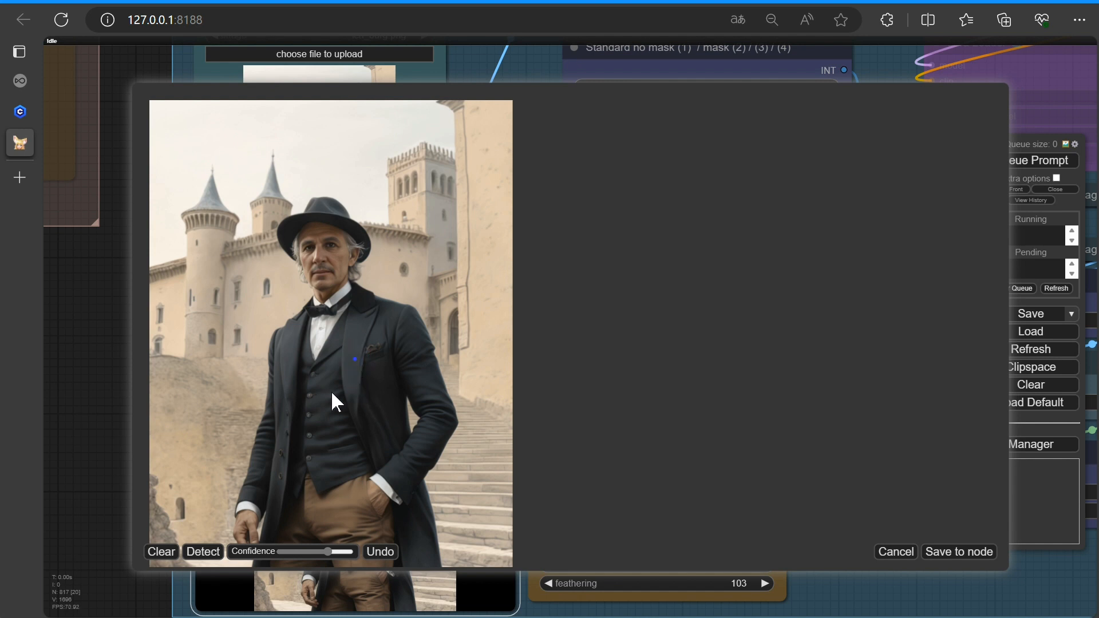
left_click(331, 513)
left_click(330, 237)
left_click(327, 207)
left_click(201, 553)
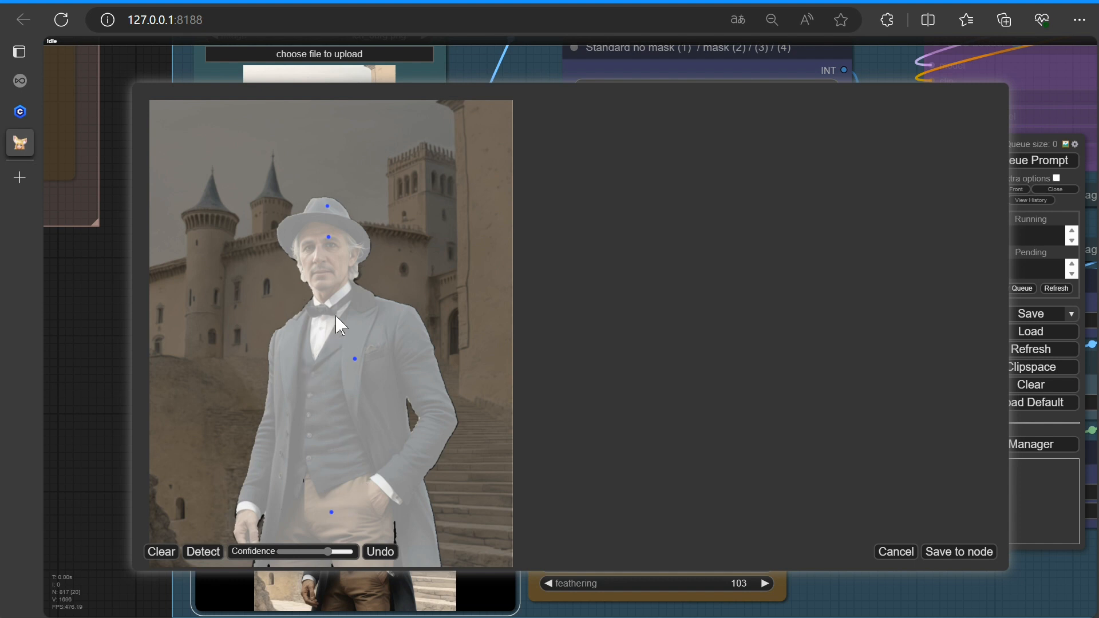
left_click(951, 552)
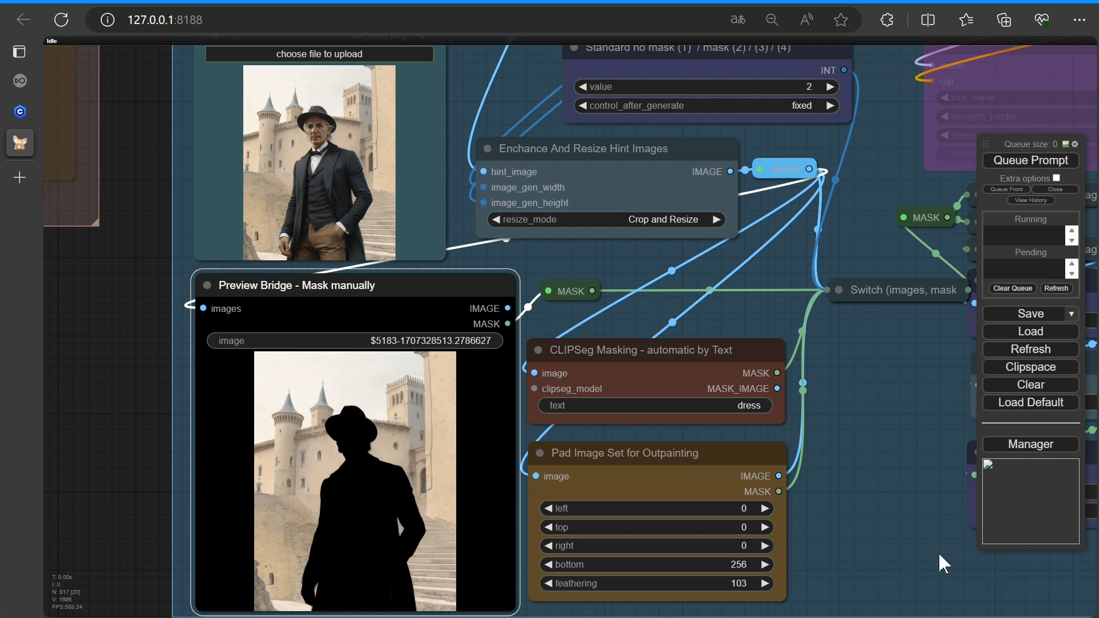
Set the normal/invert switch input to 2
scroll(893, 527, "down", 2)
left_click_drag(887, 526, 499, 553)
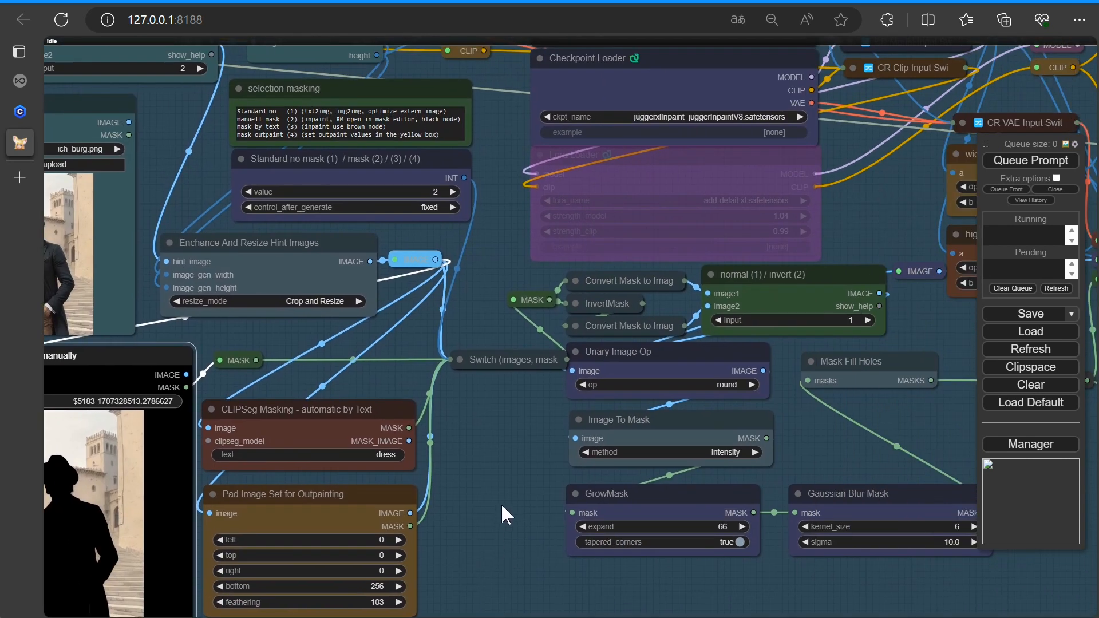
left_click(737, 345)
Set the GrowMask expand value to 12
scroll(741, 347, "down", 1)
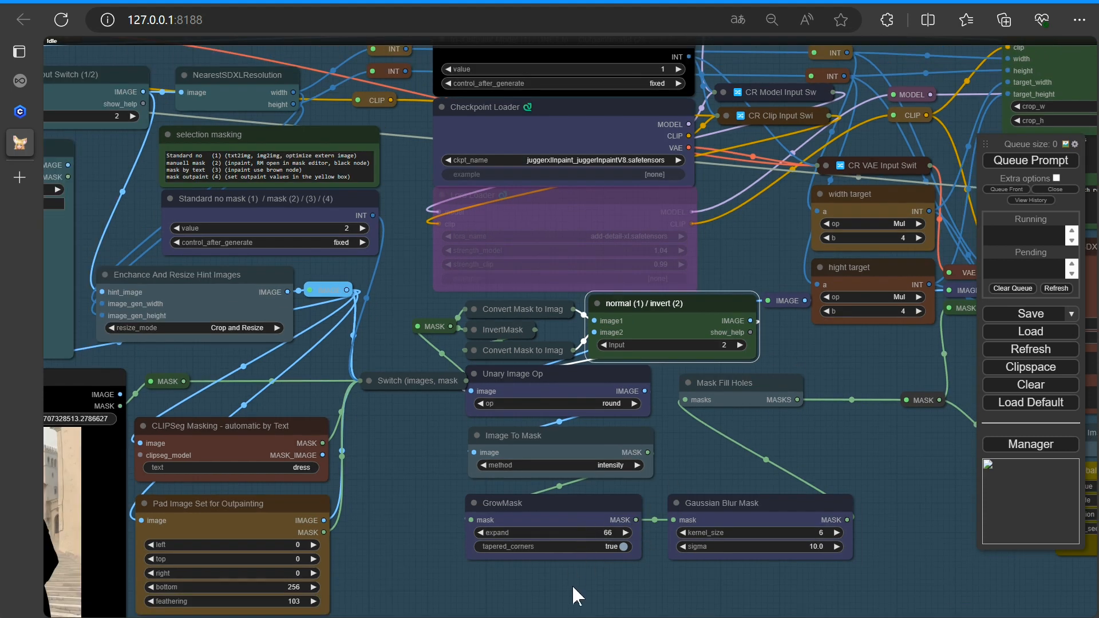
scroll(589, 568, "up", 7)
left_click_drag(606, 504, 582, 504)
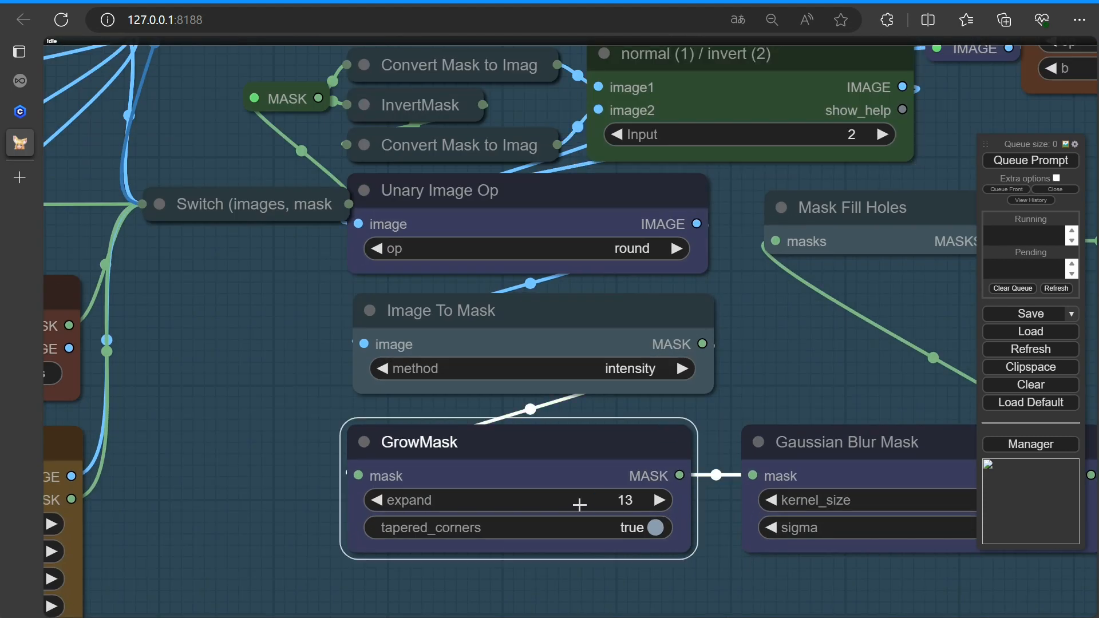
left_click(659, 502)
left_click(375, 500)
left_click(376, 500)
Replace the first positive prompt text with "urbane city"
scroll(809, 372, "down", 3)
left_click_drag(809, 372, 303, 448)
scroll(532, 442, "down", 2)
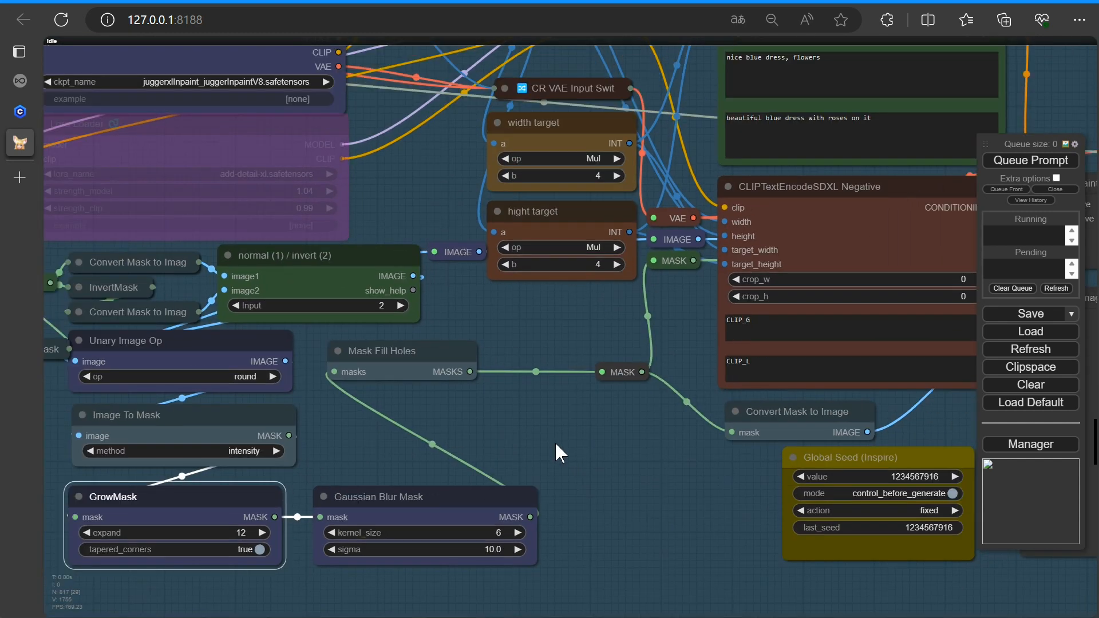
left_click_drag(578, 445, 440, 547)
scroll(552, 441, "down", 2)
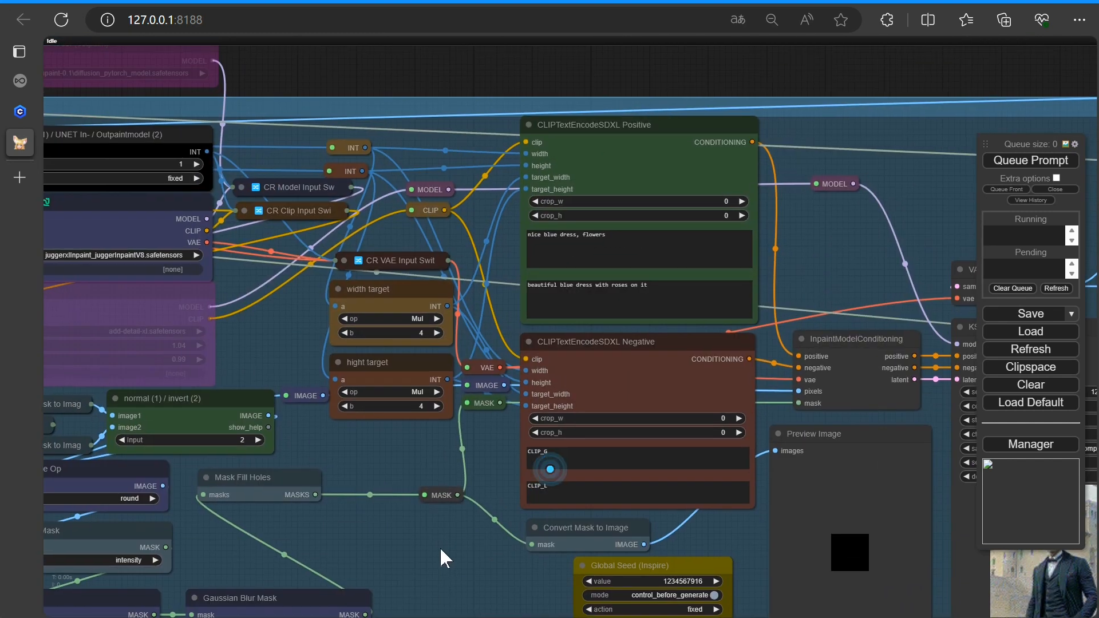
scroll(647, 260, "up", 4)
left_click_drag(599, 221, 484, 241)
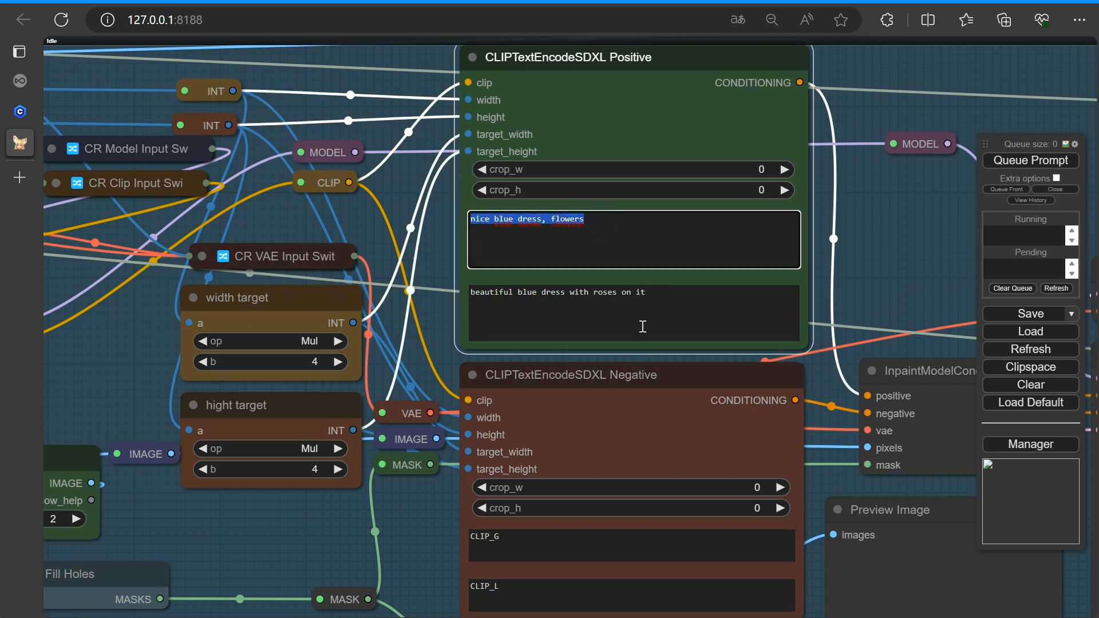
type("urbane city")
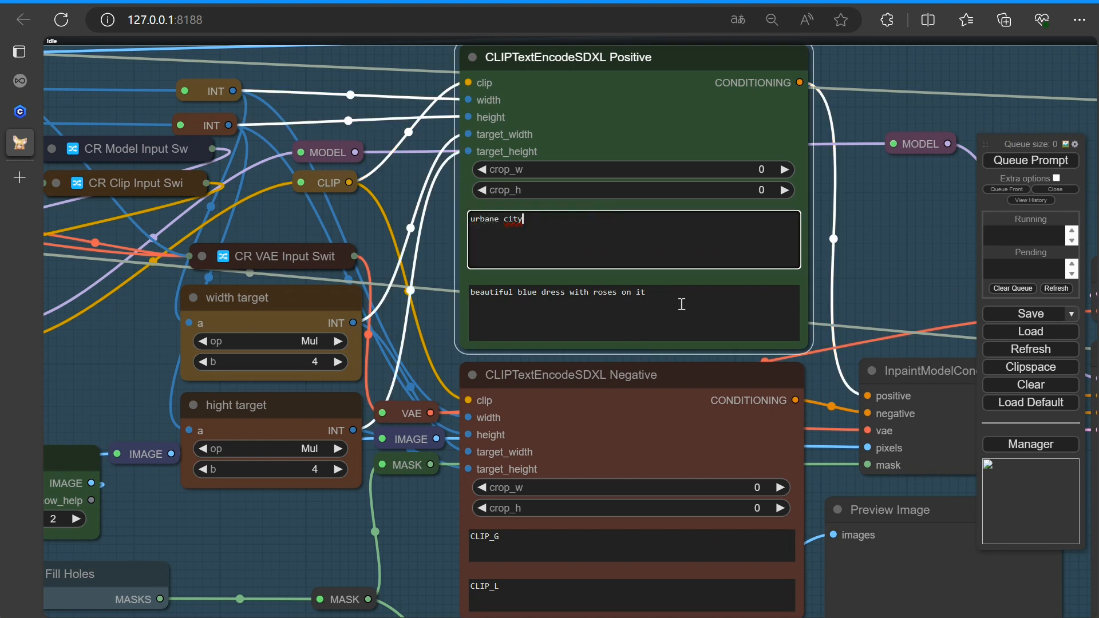
Replace the second positive prompt with "urban city" and correct the first prompt to "urban city"
left_click_drag(681, 304, 464, 296)
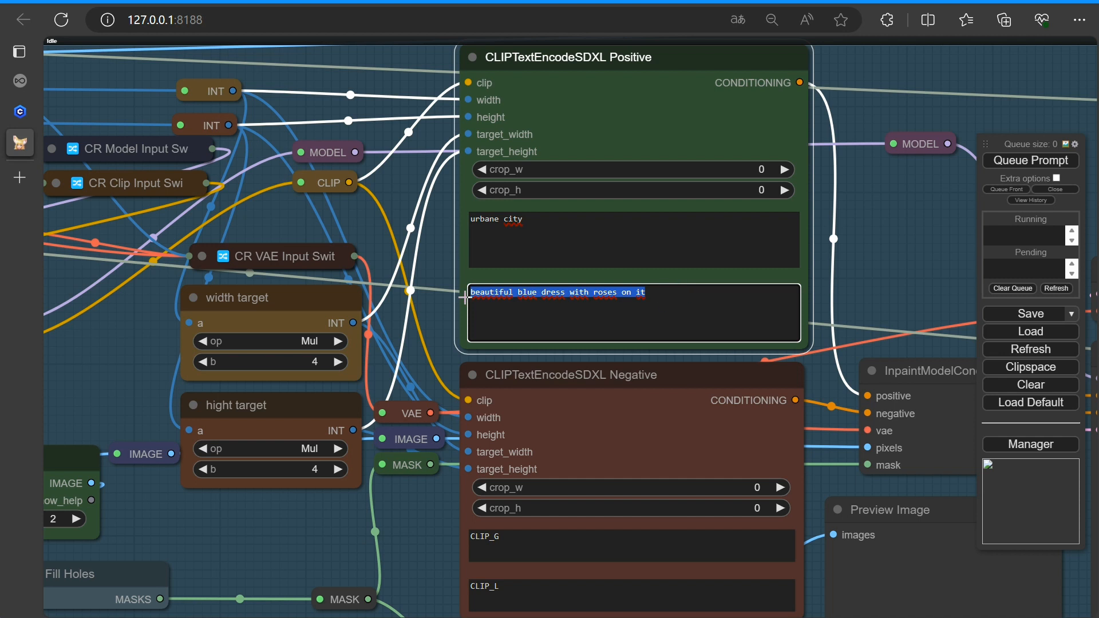
type("urban city")
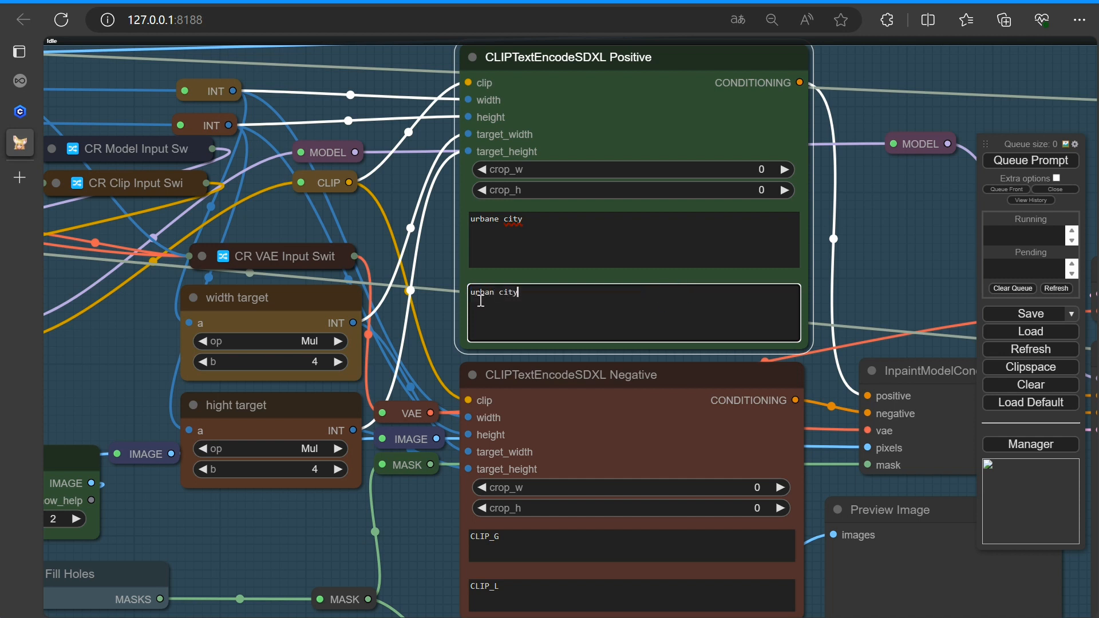
left_click(497, 219)
key("BackSpace")
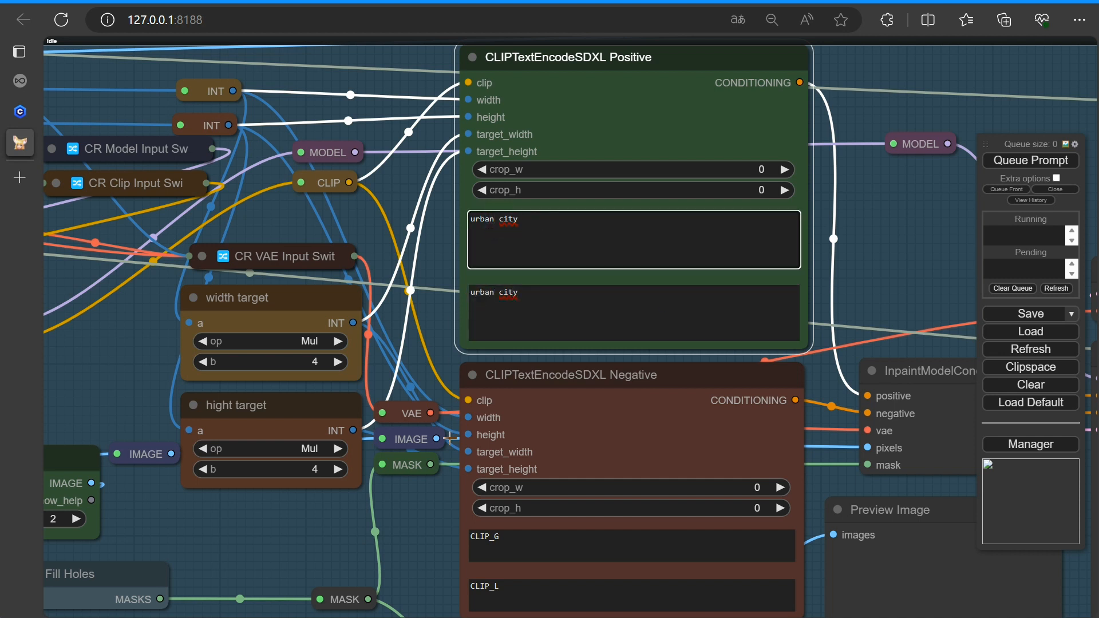
Queue the prompt and inspect the resulting KSampler image
left_click(417, 523)
scroll(417, 523, "down", 3)
scroll(417, 523, "down", 4)
left_click_drag(325, 522, 176, 425)
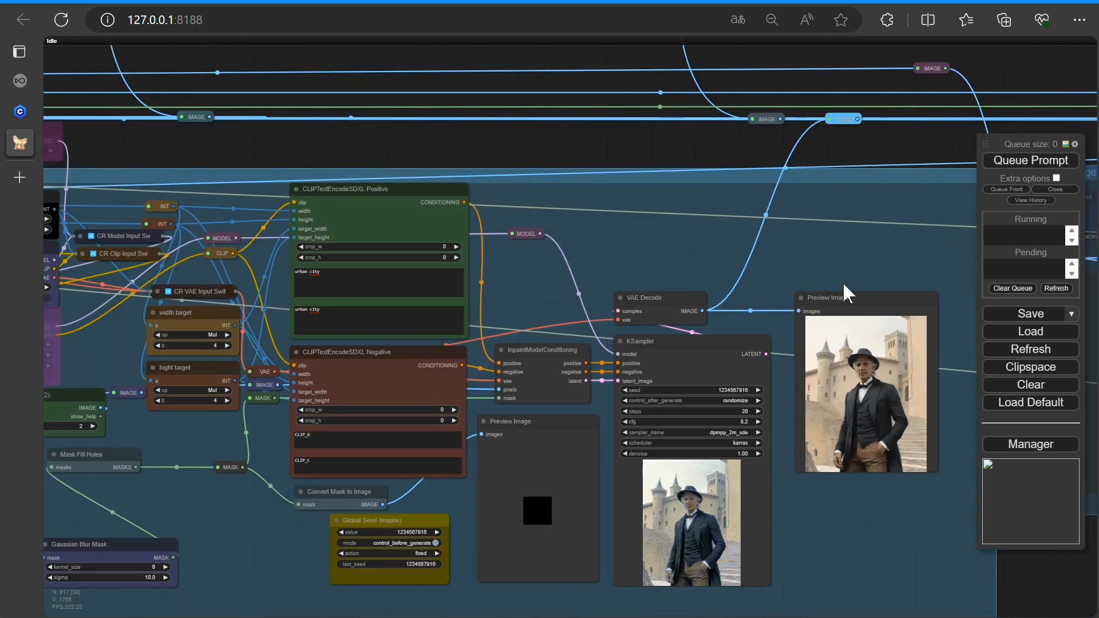
left_click(1006, 162)
left_click_drag(277, 569, 298, 503)
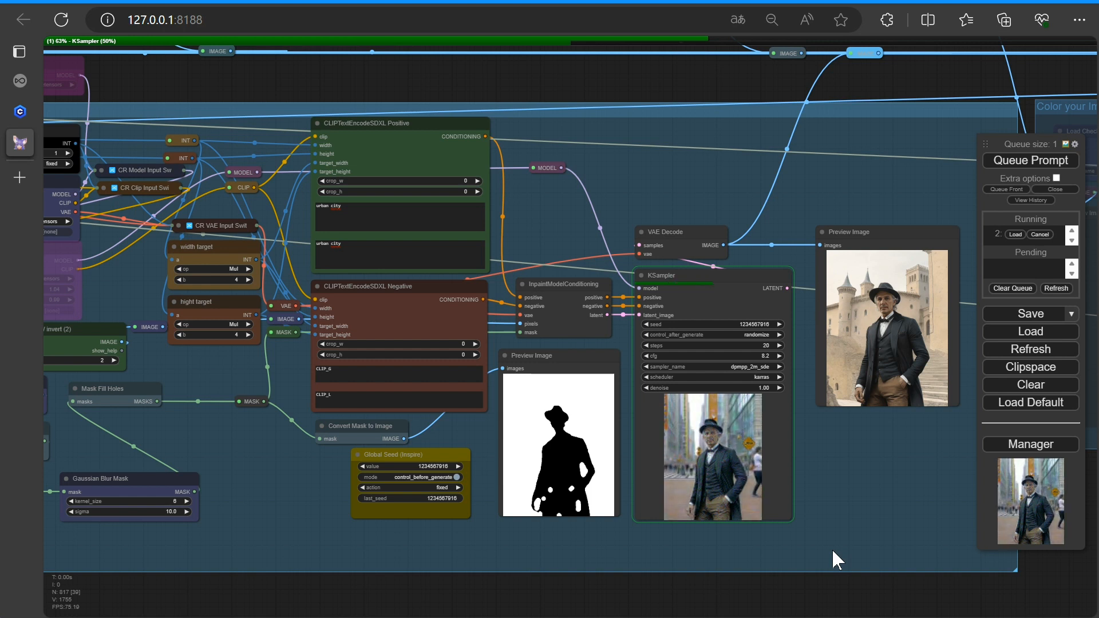
scroll(849, 495, "up", 3)
left_click_drag(850, 495, 756, 499)
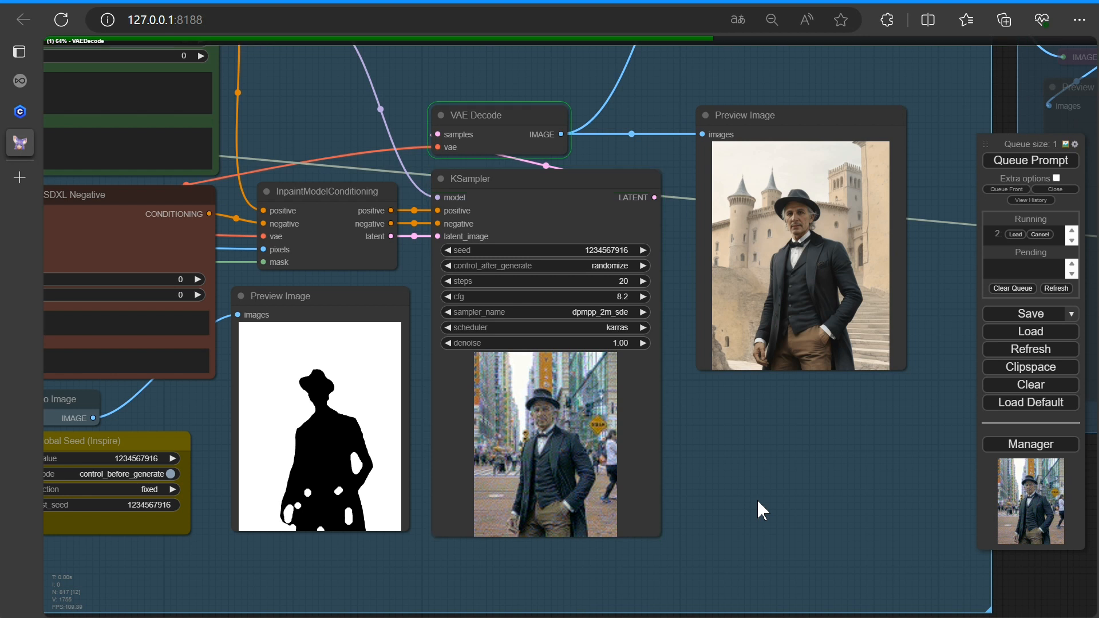
Set the GrowMask expand value to 42 and queue the prompt
scroll(761, 487, "up", 5)
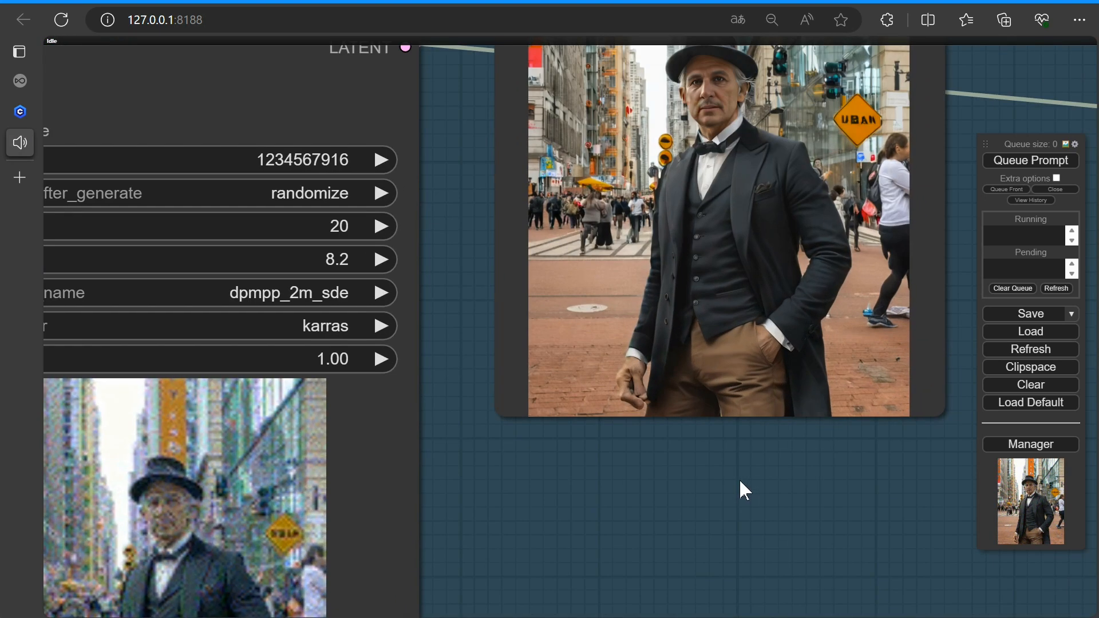
scroll(739, 478, "down", 10)
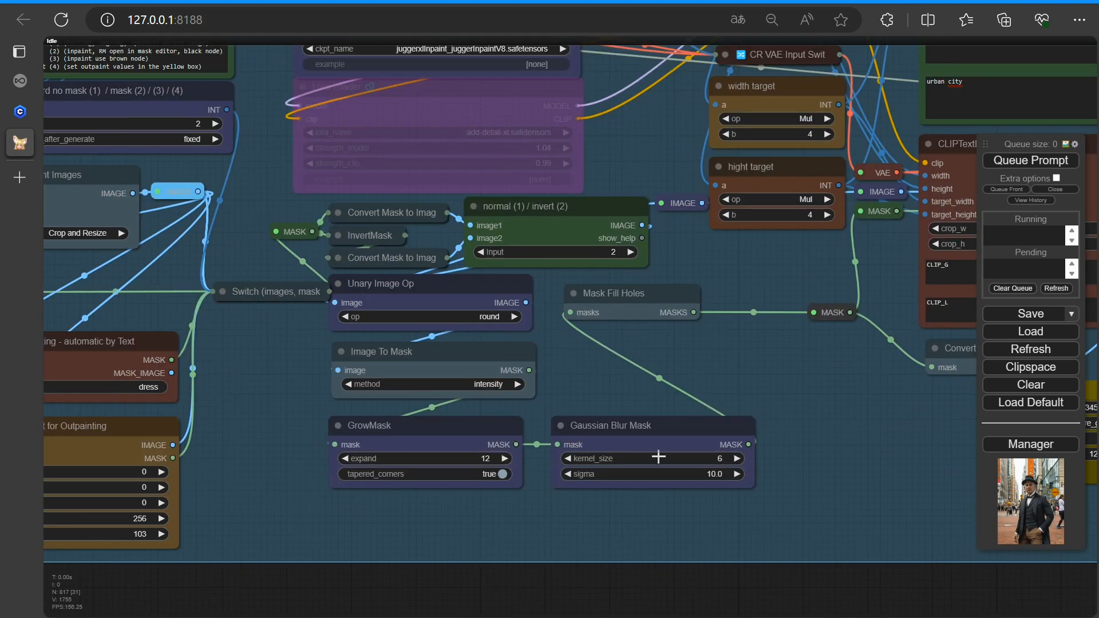
left_click(635, 459)
left_click(450, 461)
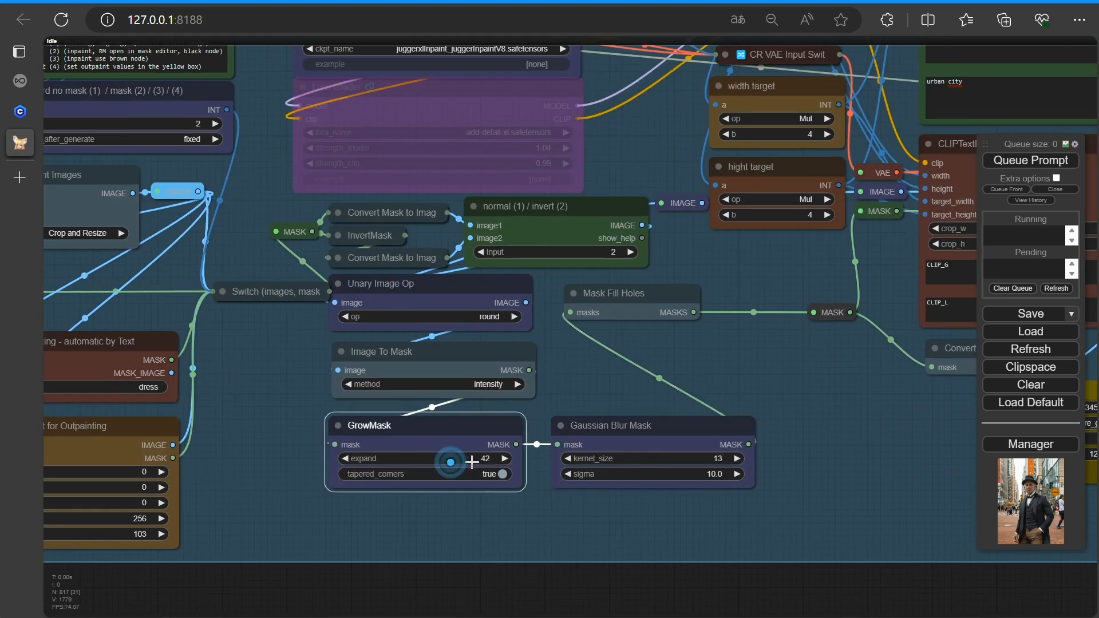
scroll(793, 459, "down", 3)
left_click(1012, 167)
Reduce the GrowMask expand value slightly
left_click_drag(871, 471, 299, 486)
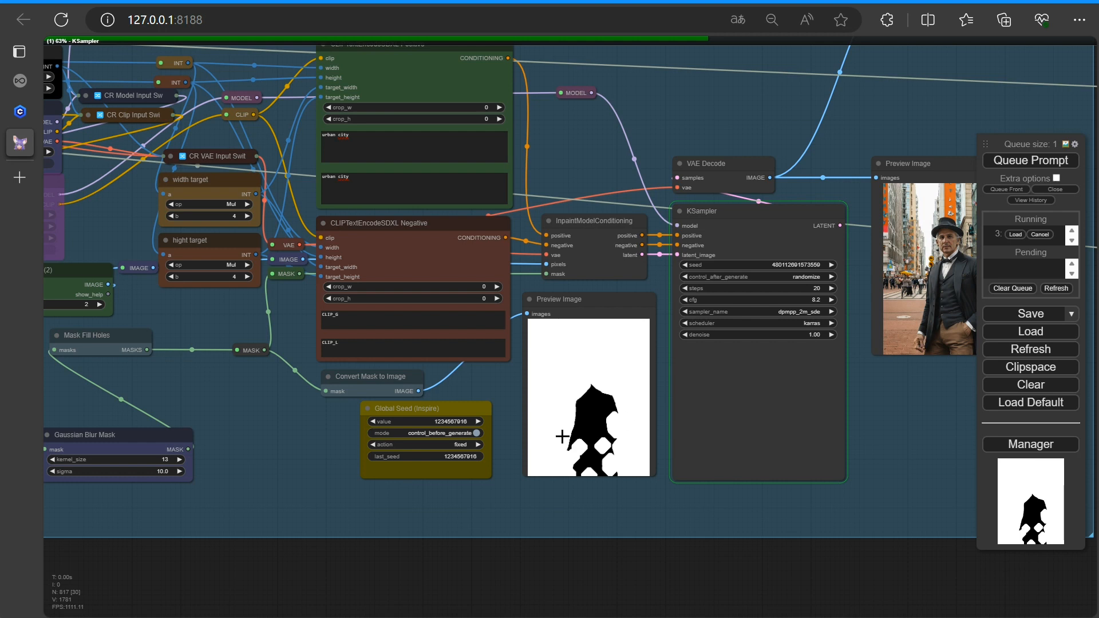
scroll(306, 481, "down", 1)
left_click_drag(283, 493, 709, 490)
scroll(477, 499, "up", 8)
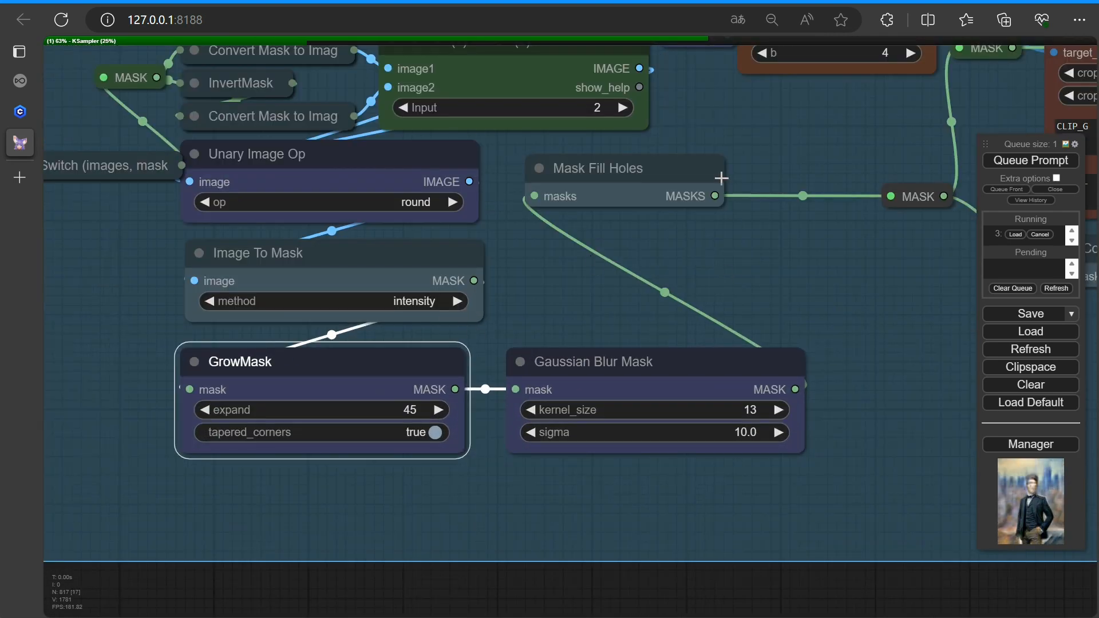
left_click_drag(407, 409, 366, 409)
Cancel the running generation and queue the prompt again
scroll(769, 486, "down", 4)
left_click_drag(769, 486, 233, 505)
left_click_drag(643, 503, 276, 527)
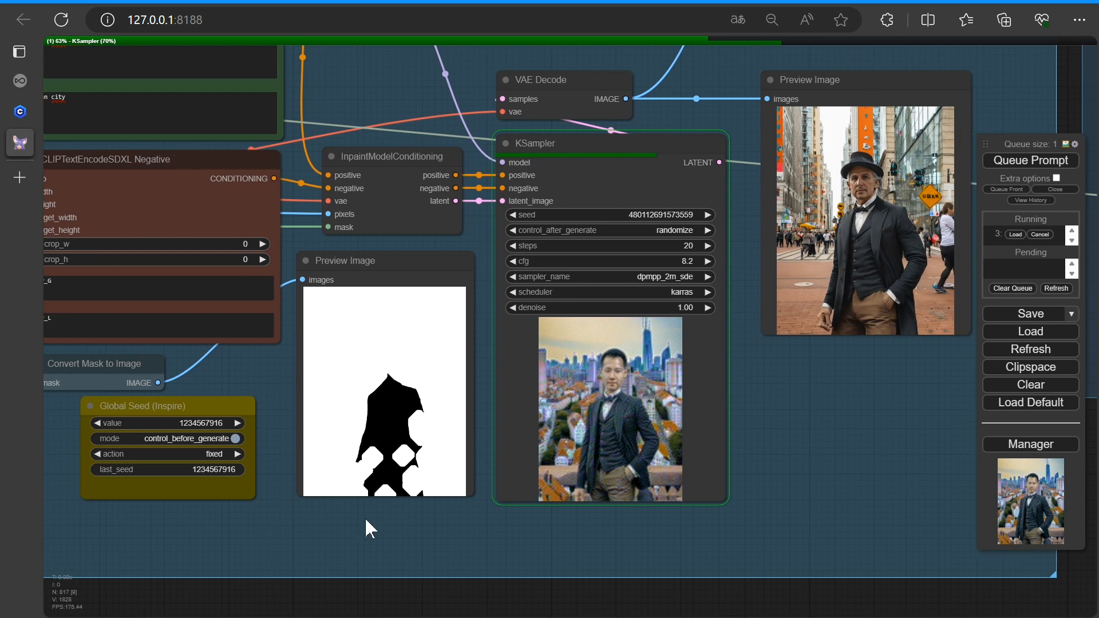
left_click(1039, 235)
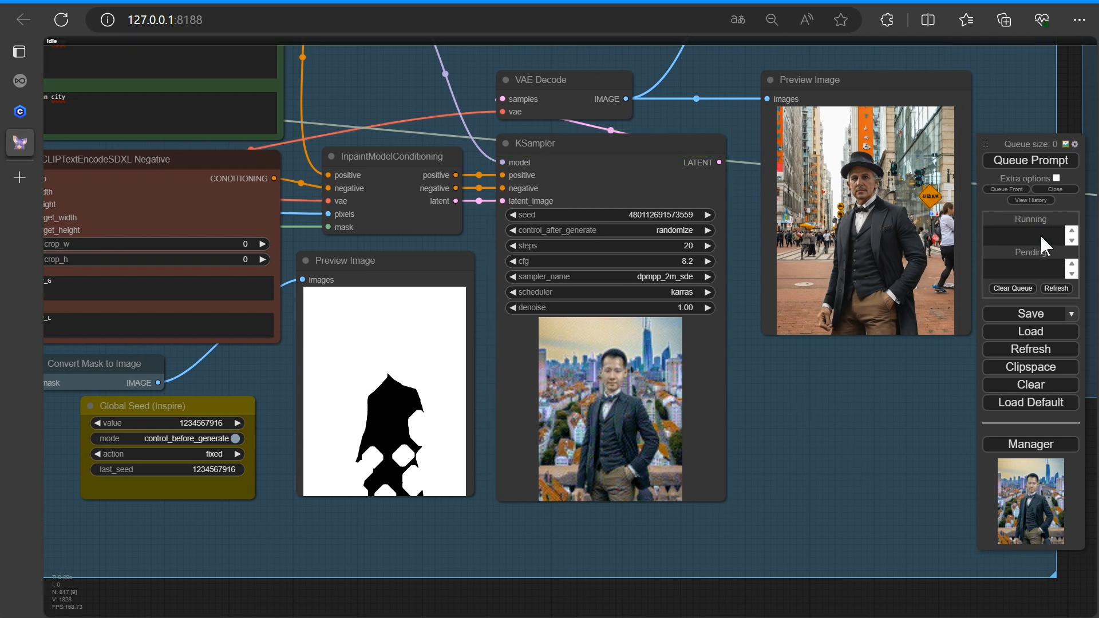
left_click(1022, 163)
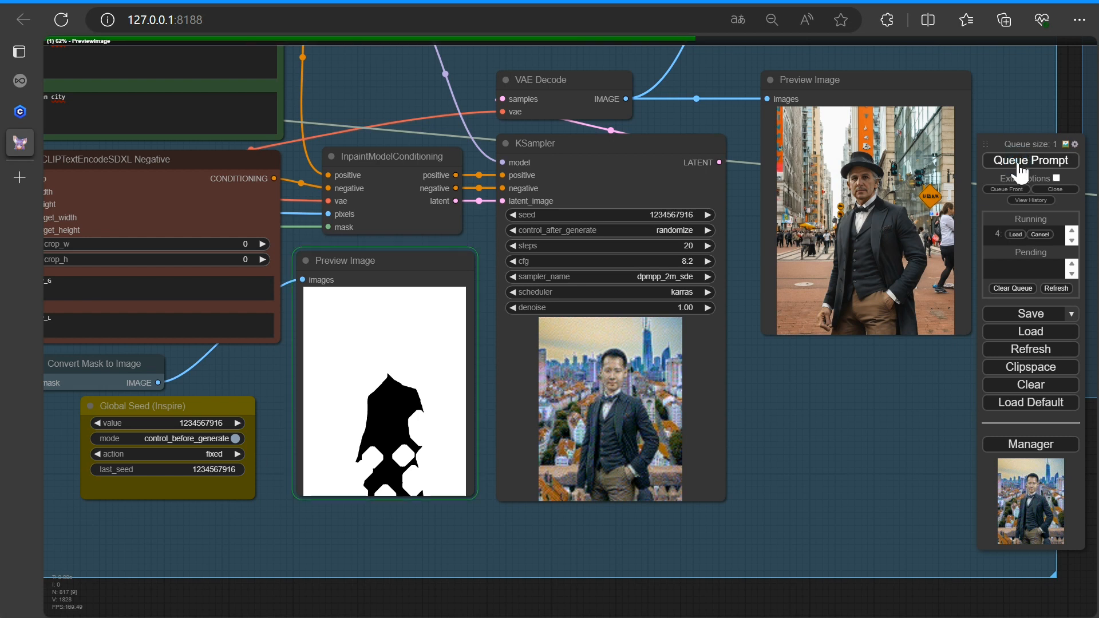
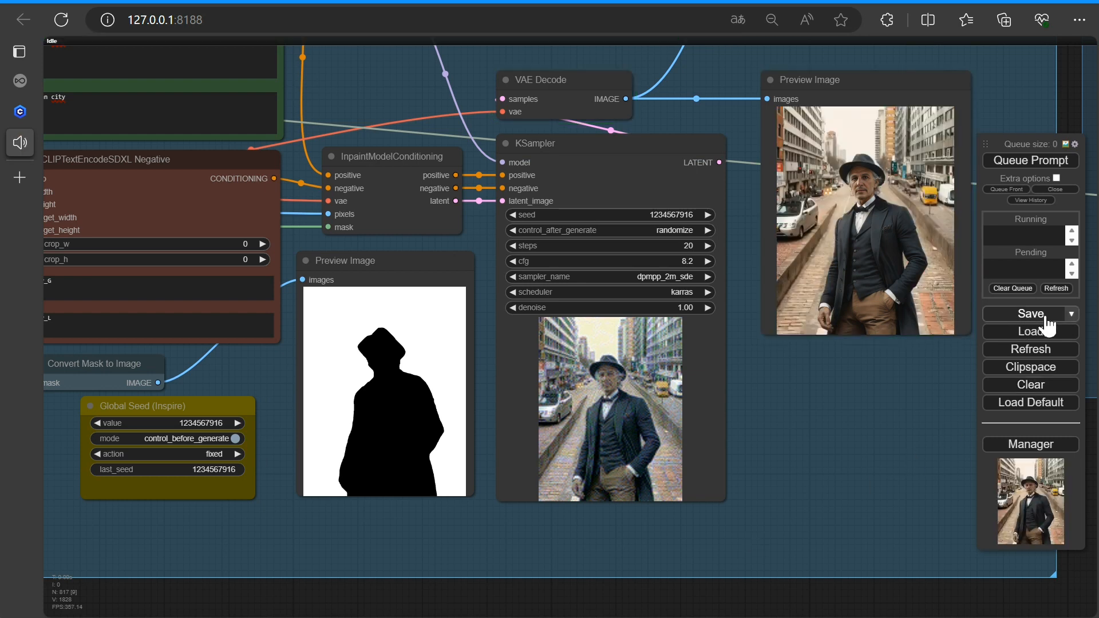
Inspect the inpainted city result and survey the Color your Image and LaMa Remove Object groups
scroll(916, 440, "up", 5)
left_click_drag(953, 309, 630, 540)
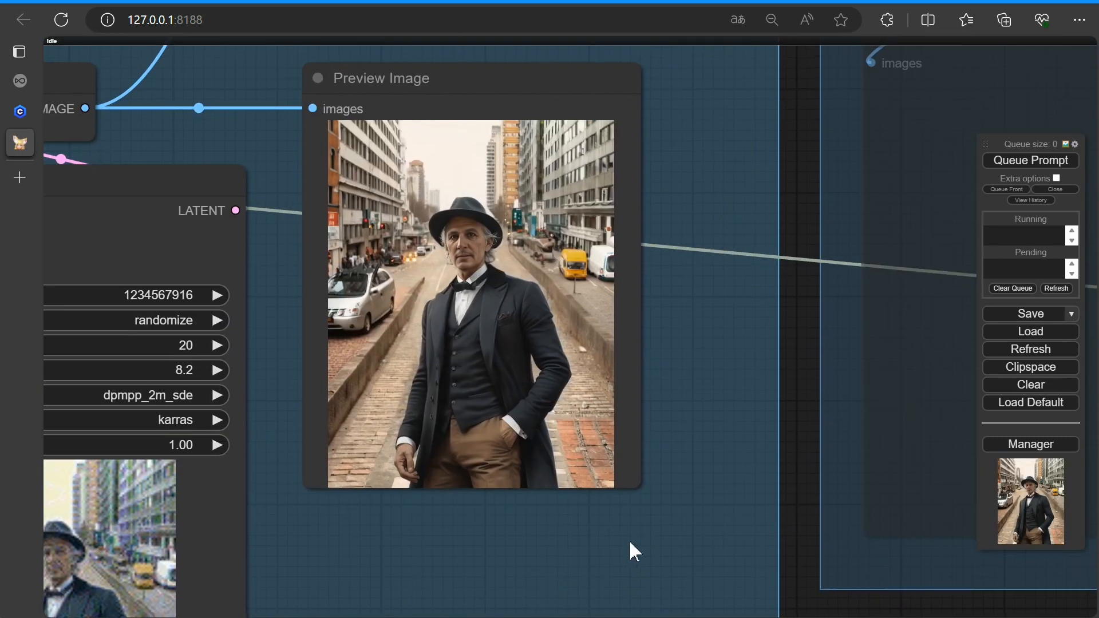
scroll(746, 500, "up", 3)
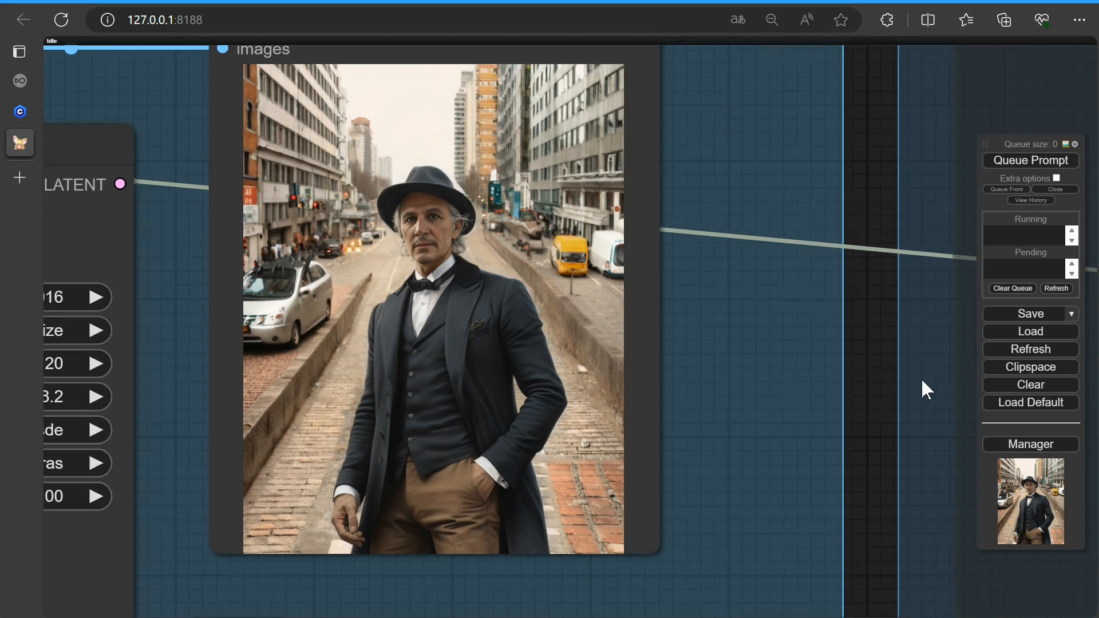
scroll(922, 378, "down", 2)
scroll(907, 389, "down", 4)
left_click_drag(912, 388, 388, 462)
scroll(699, 402, "down", 1)
scroll(699, 402, "down", 3)
left_click_drag(692, 423, 621, 516)
scroll(474, 331, "up", 6)
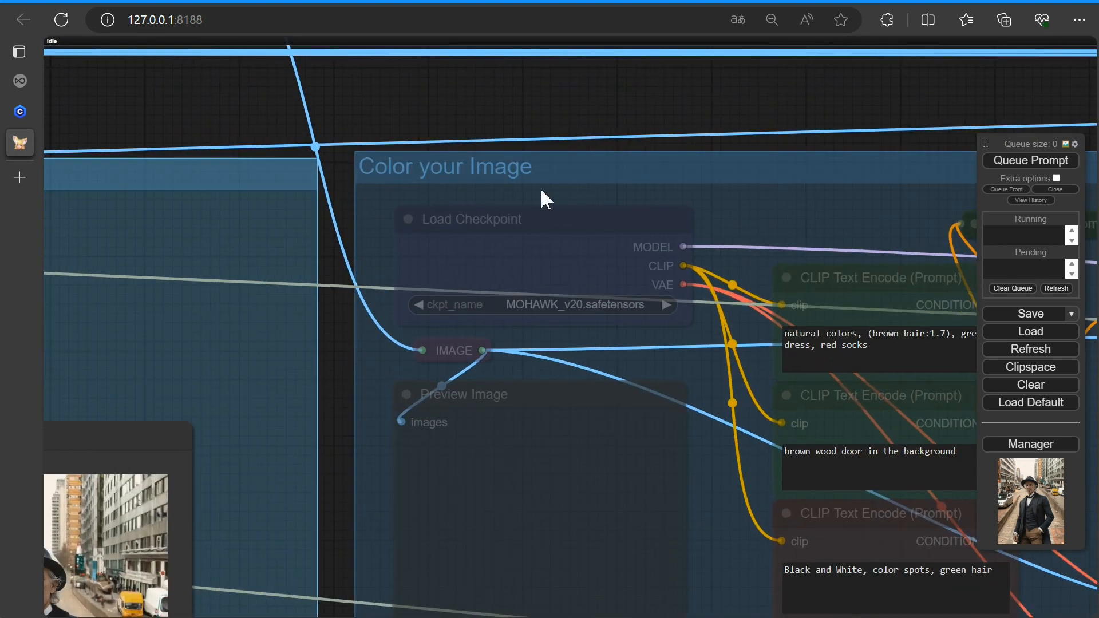
scroll(841, 207, "down", 4)
left_click_drag(840, 198, 508, 171)
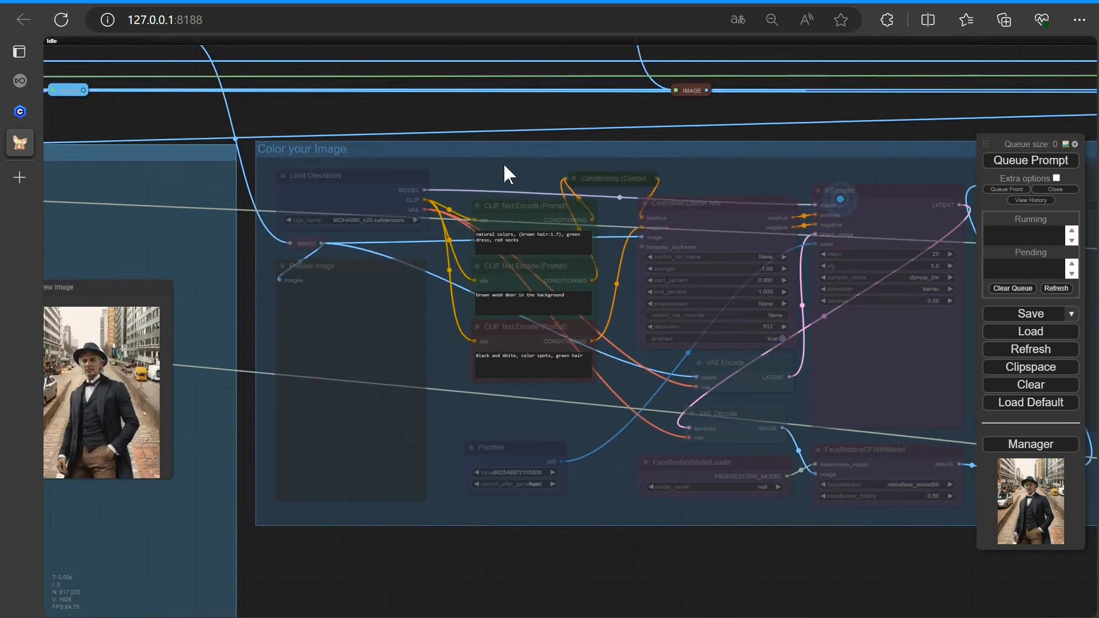
scroll(601, 376, "up", 6)
left_click_drag(559, 436, 510, 427)
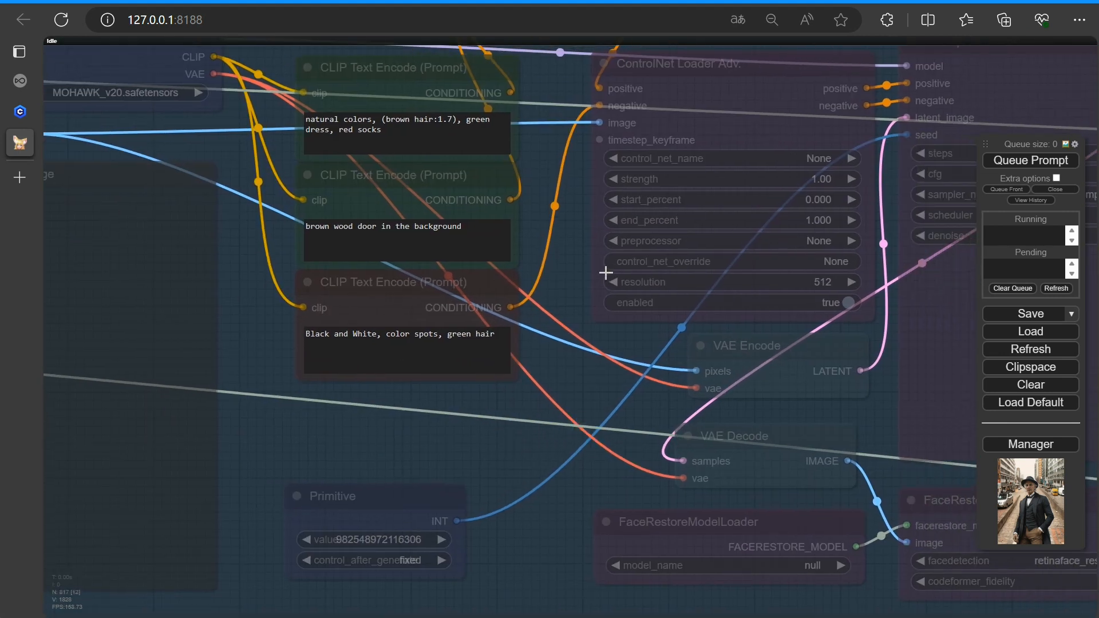
scroll(563, 417, "down", 4)
left_click_drag(753, 545, 282, 569)
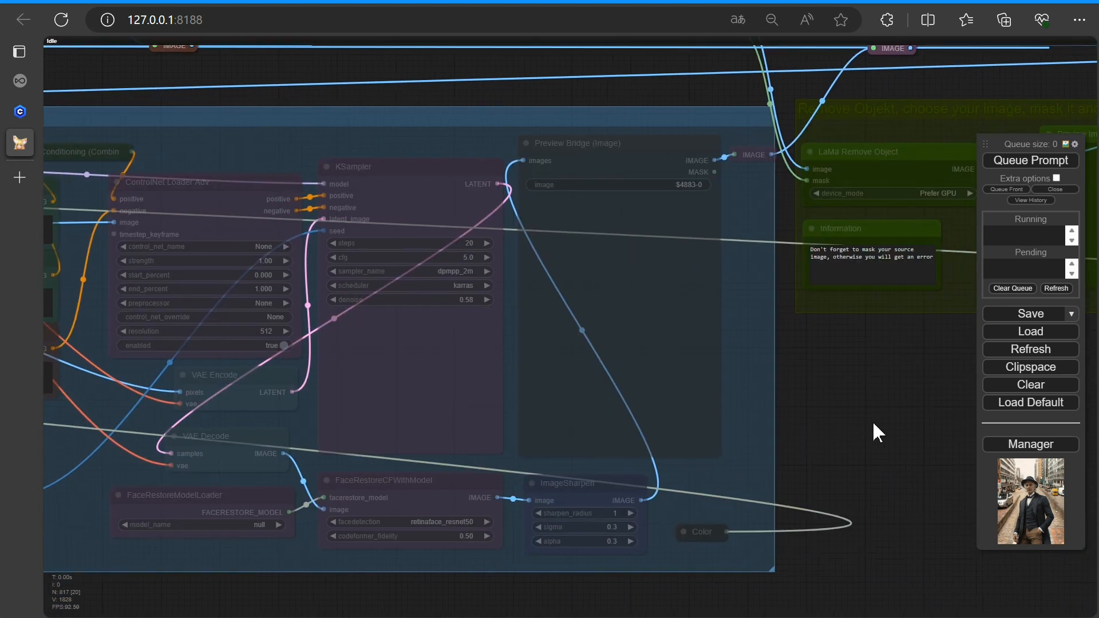
left_click_drag(876, 431, 523, 512)
scroll(523, 513, "up", 3)
left_click_drag(594, 417, 561, 586)
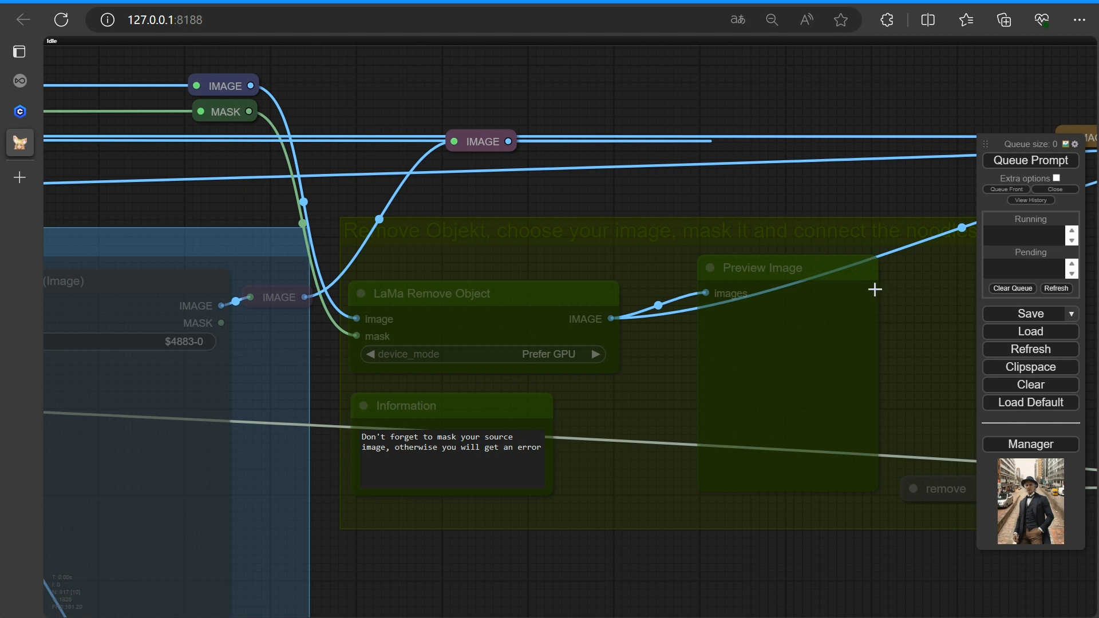
scroll(875, 290, "down", 5)
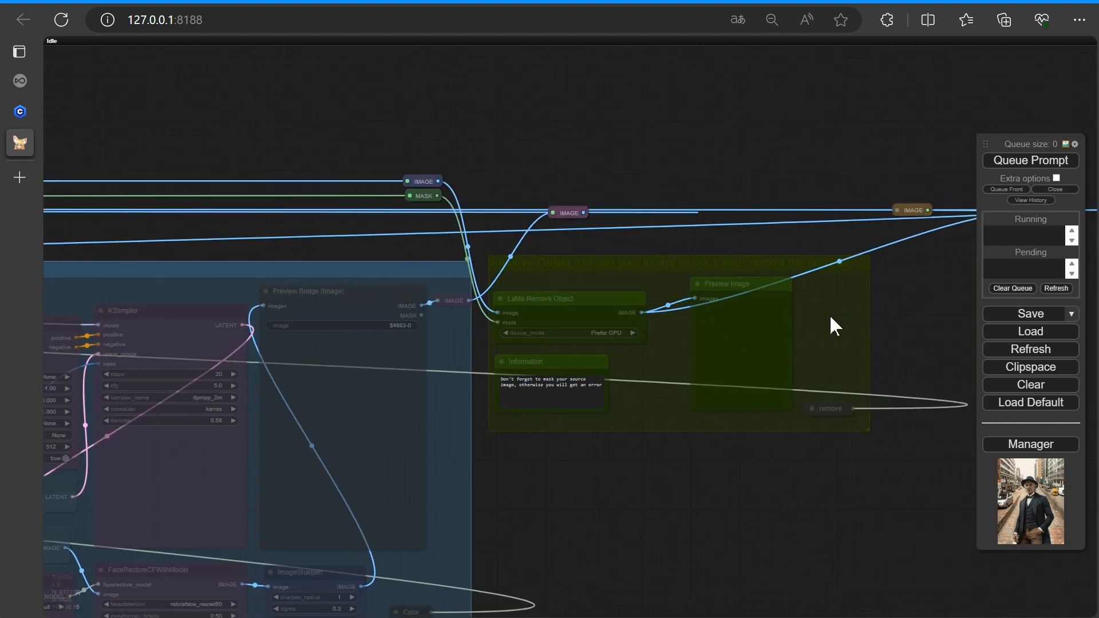
left_click_drag(830, 317, 832, 316)
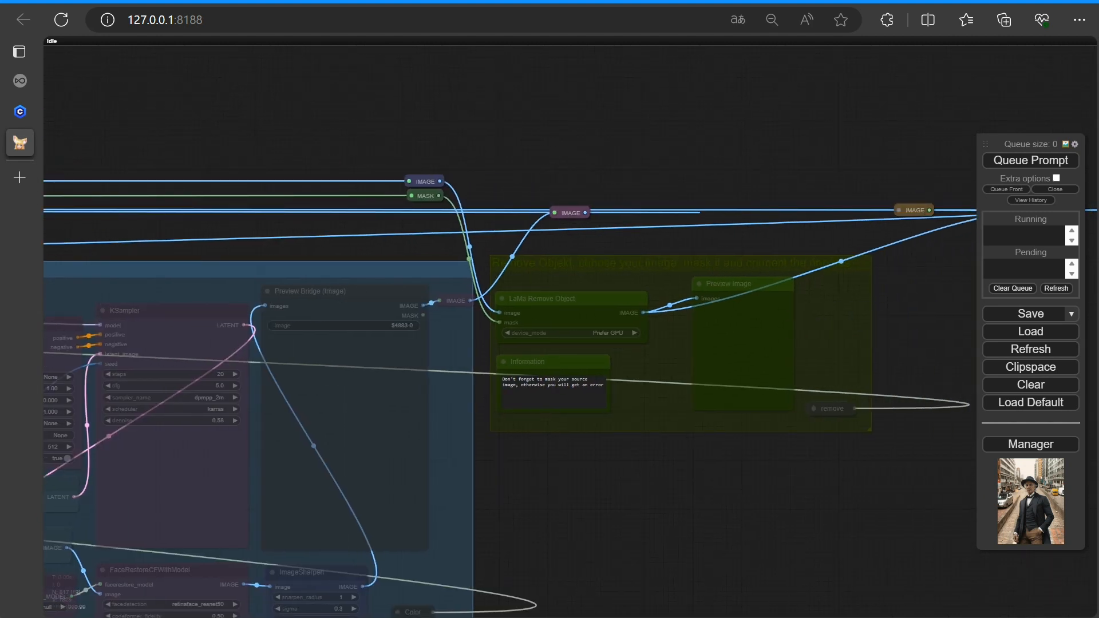
Open the Bridge - start image in the Mask Editor and increase the brush thickness
key("7")
left_click_drag(457, 250, 693, 379)
scroll(400, 270, "up", 10)
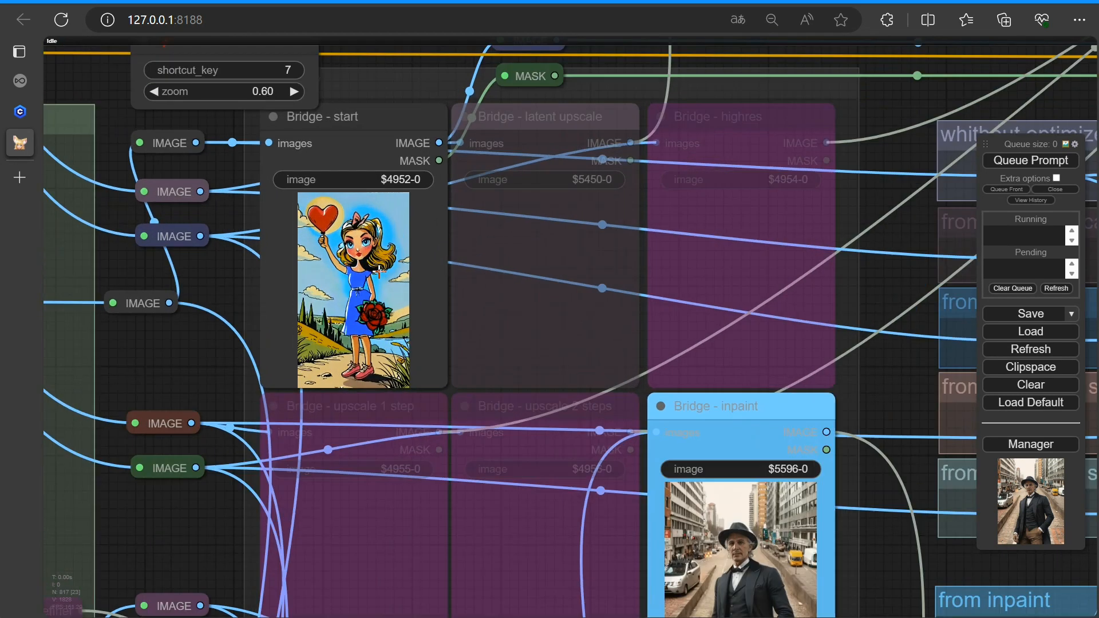
scroll(379, 268, "up", 3)
right_click(367, 238)
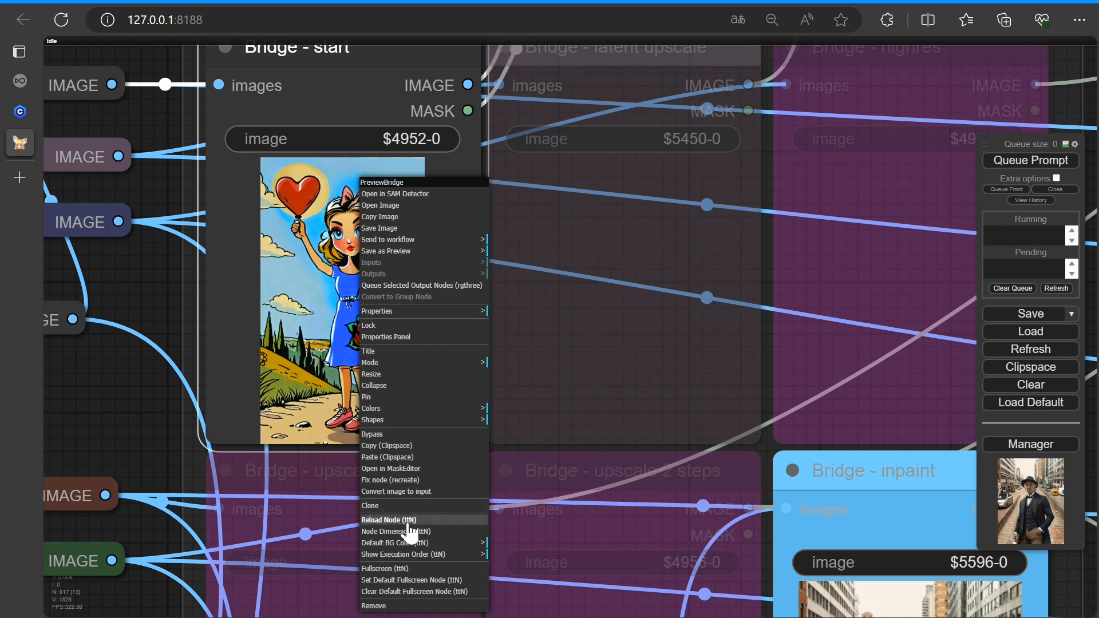
left_click(395, 468)
left_click_drag(233, 552, 262, 553)
Mask the girl's entire figure from hair to shoes and save the mask to the node
mouse_move(491, 161)
left_mouse_down()
mouse_move(502, 220)
mouse_move(557, 252)
left_mouse_up()
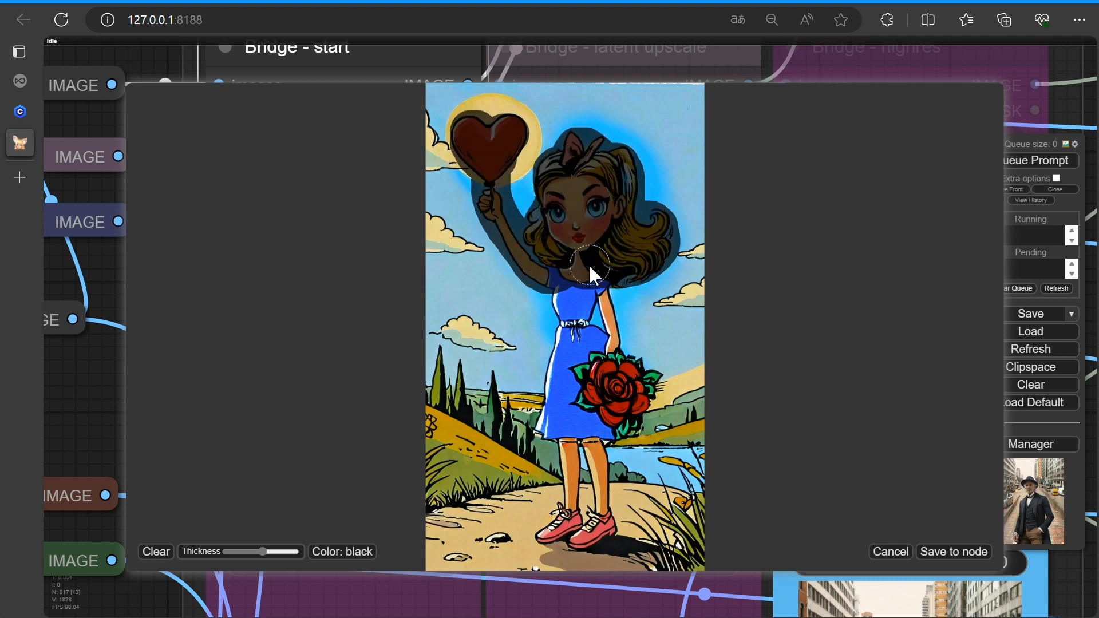
left_click_drag(574, 326, 570, 358)
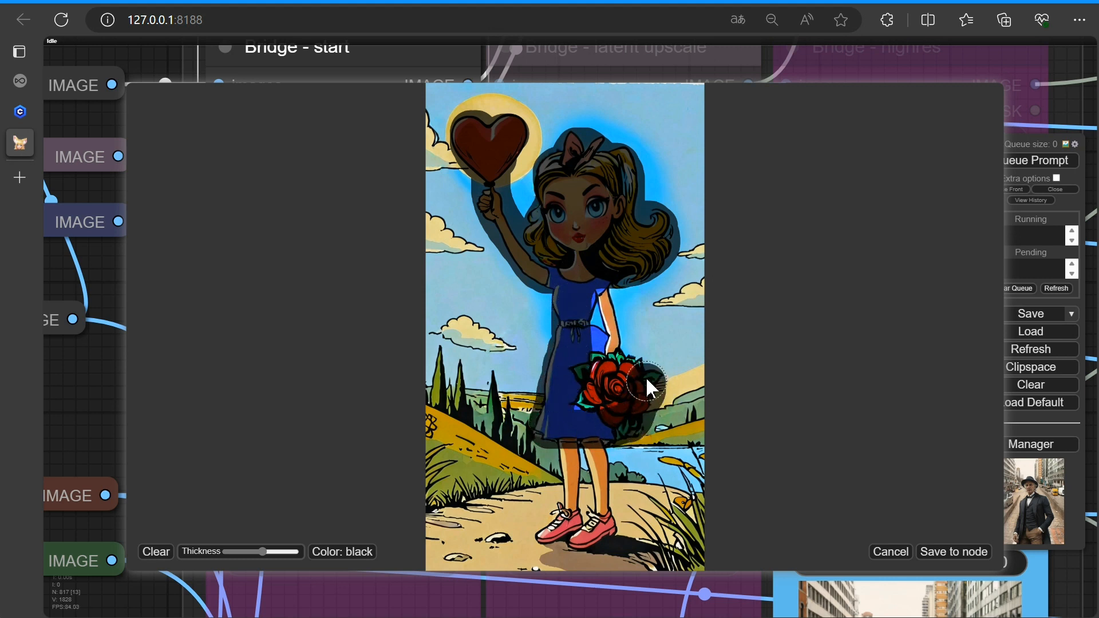
left_click_drag(617, 399, 599, 487)
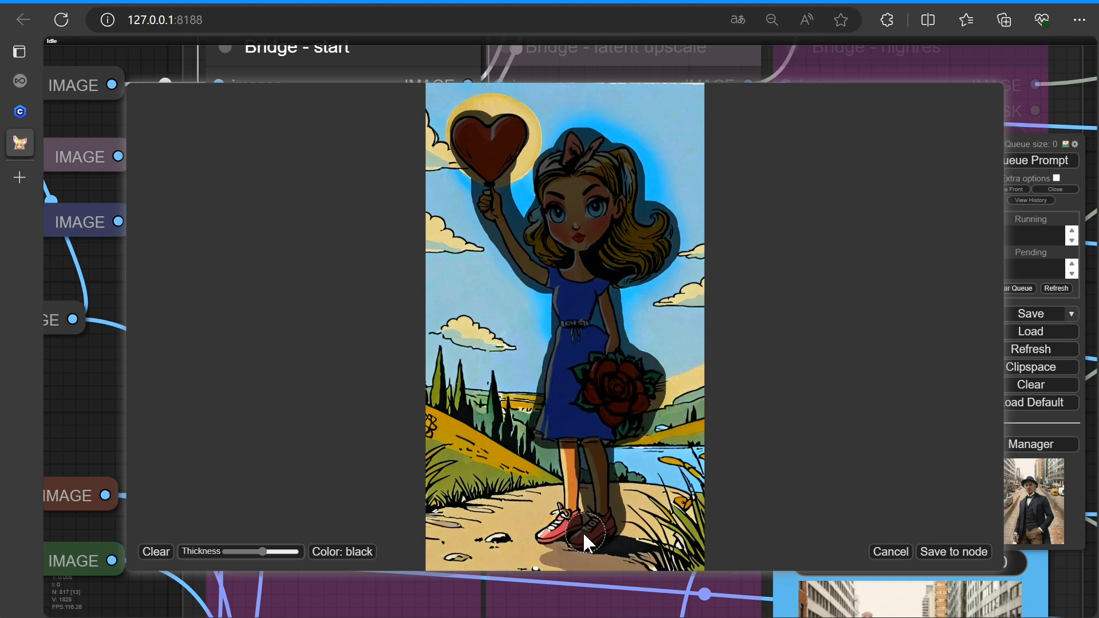
mouse_move(566, 554)
left_mouse_down()
mouse_move(589, 569)
mouse_move(596, 544)
left_mouse_up()
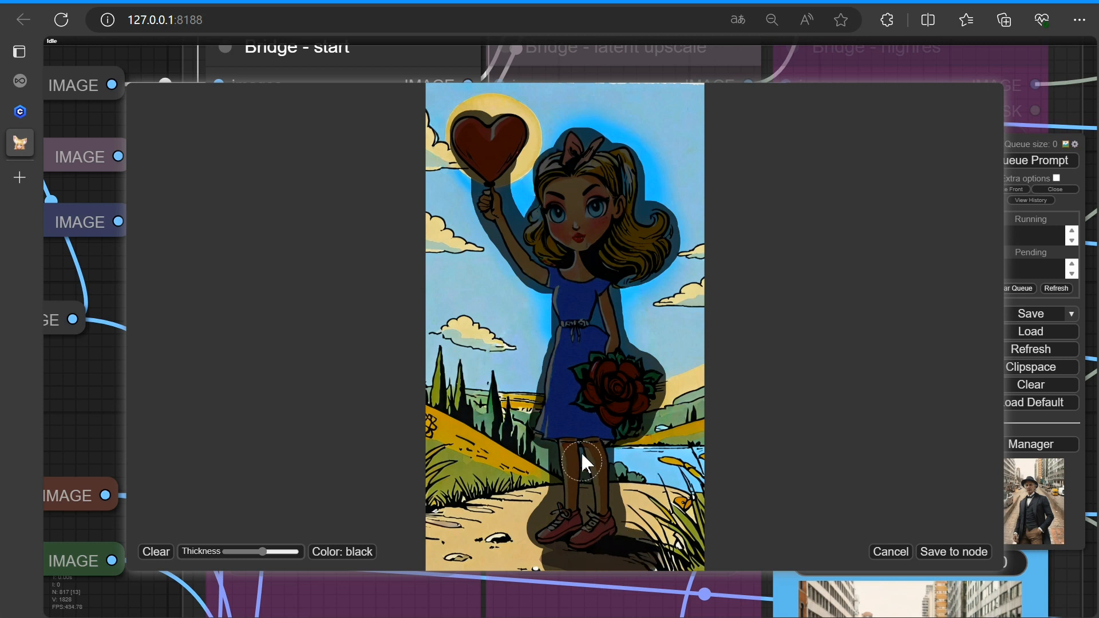
left_click(951, 551)
In the Fast Muter, disable inpaint and enable the remove object group
scroll(628, 365, "down", 3)
scroll(789, 375, "up", 2)
scroll(789, 375, "down", 3)
left_click_drag(867, 431, 480, 374)
left_click_drag(705, 465, 450, 250)
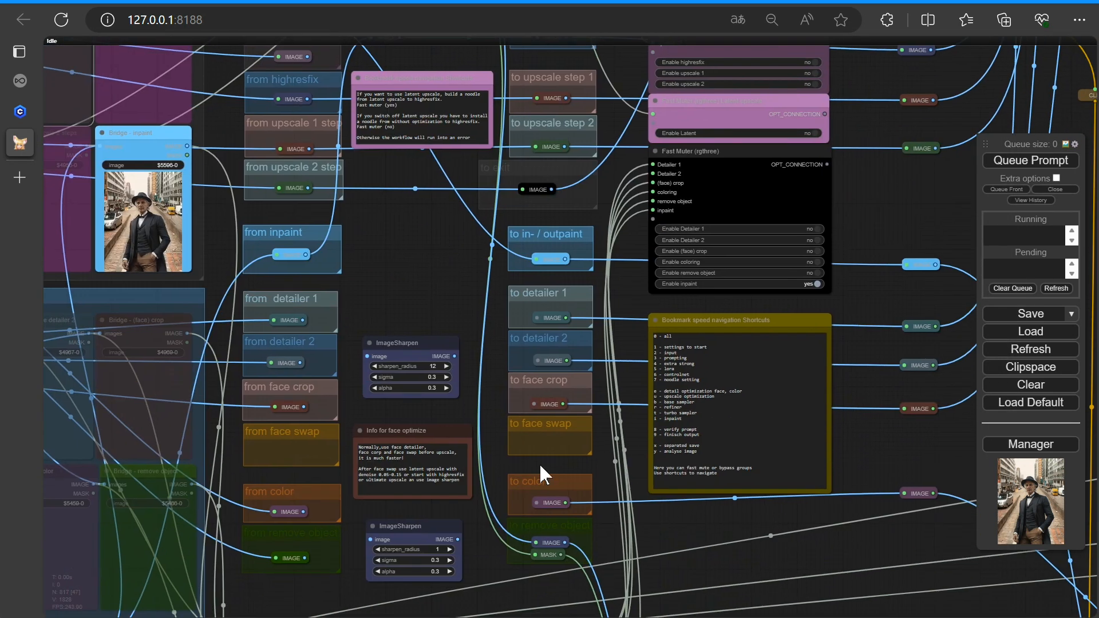
left_click_drag(305, 582, 397, 525)
left_click_drag(460, 245, 491, 404)
scroll(469, 435, "down", 3)
left_click_drag(427, 599, 480, 209)
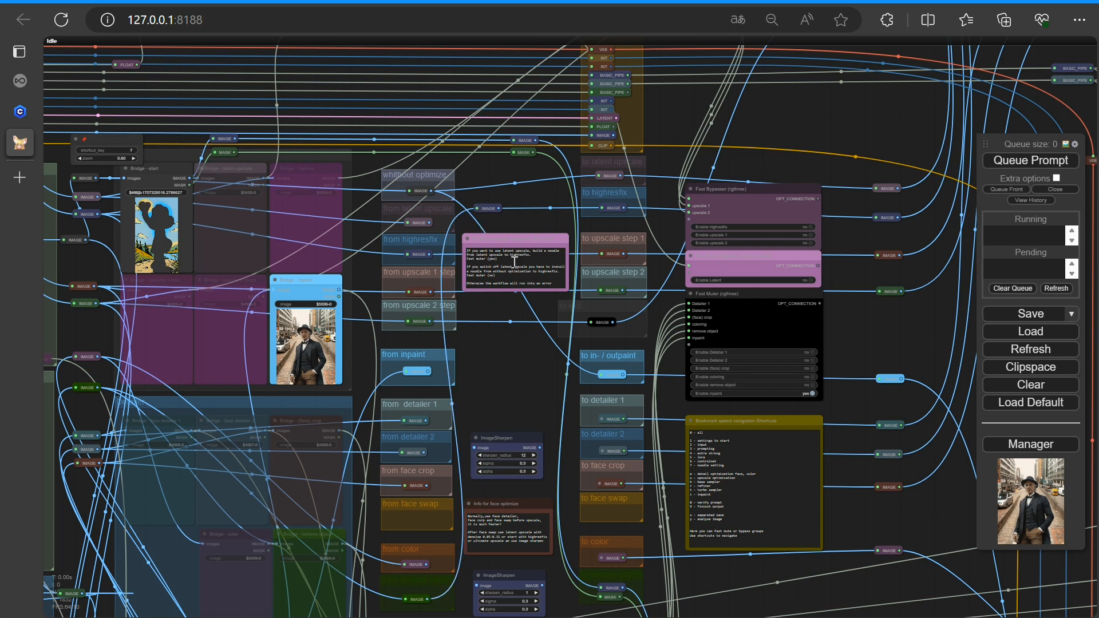
scroll(835, 395, "up", 10)
left_click(764, 353)
left_click(764, 379)
Navigate to the LaMa Remove Object group and inspect its preview image
scroll(395, 404, "down", 8)
right_click(209, 336)
left_click(163, 363)
scroll(163, 362, "down", 2)
left_click_drag(162, 363, 444, 386)
scroll(444, 386, "up", 2)
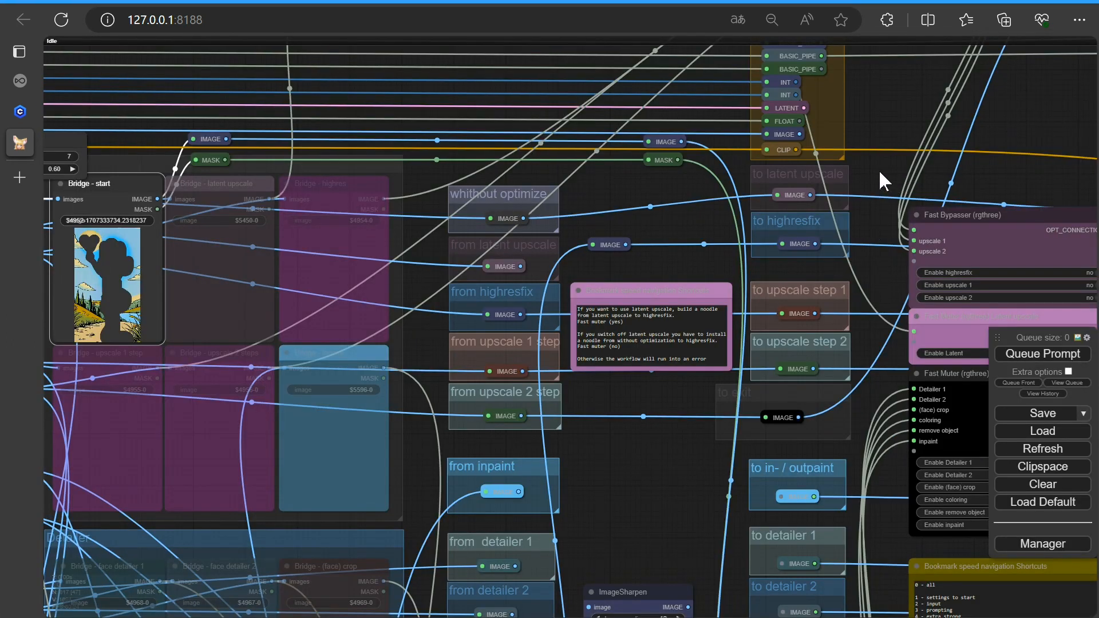
left_click_drag(879, 170, 94, 188)
scroll(557, 335, "down", 9)
left_click_drag(615, 412, 197, 334)
scroll(707, 453, "down", 5)
left_click_drag(792, 475, 403, 313)
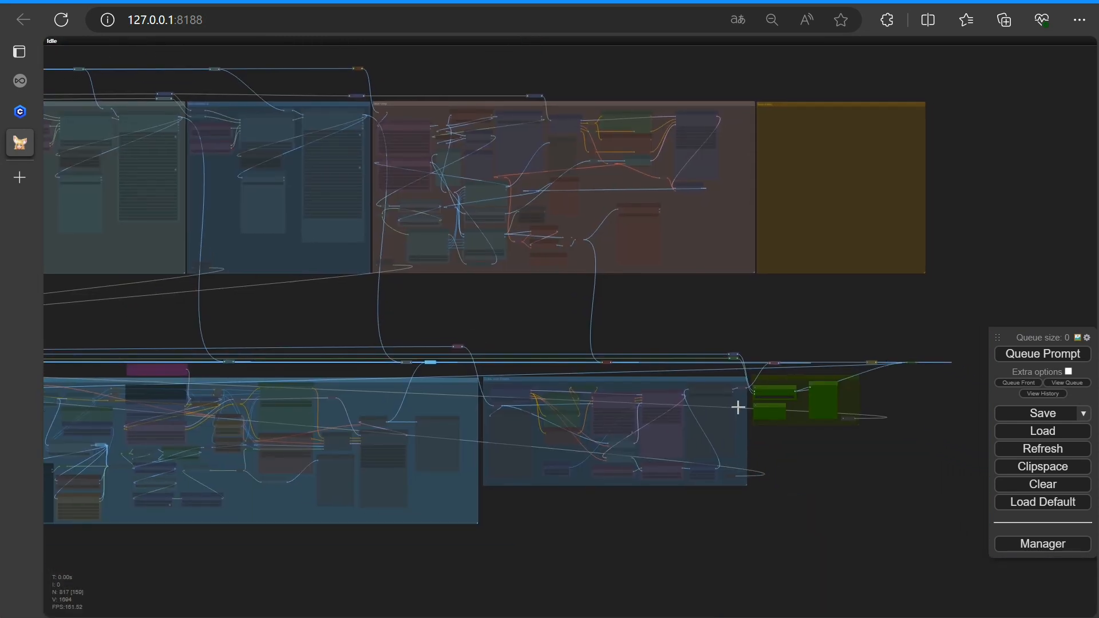
scroll(812, 436, "up", 7)
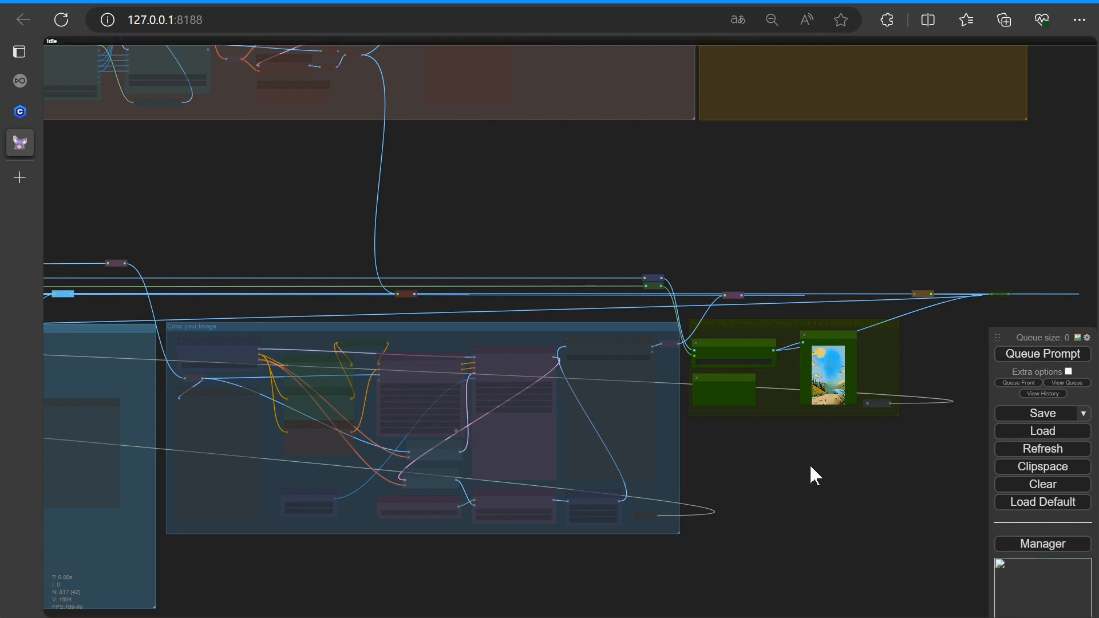
scroll(811, 470, "up", 4)
scroll(815, 467, "up", 10)
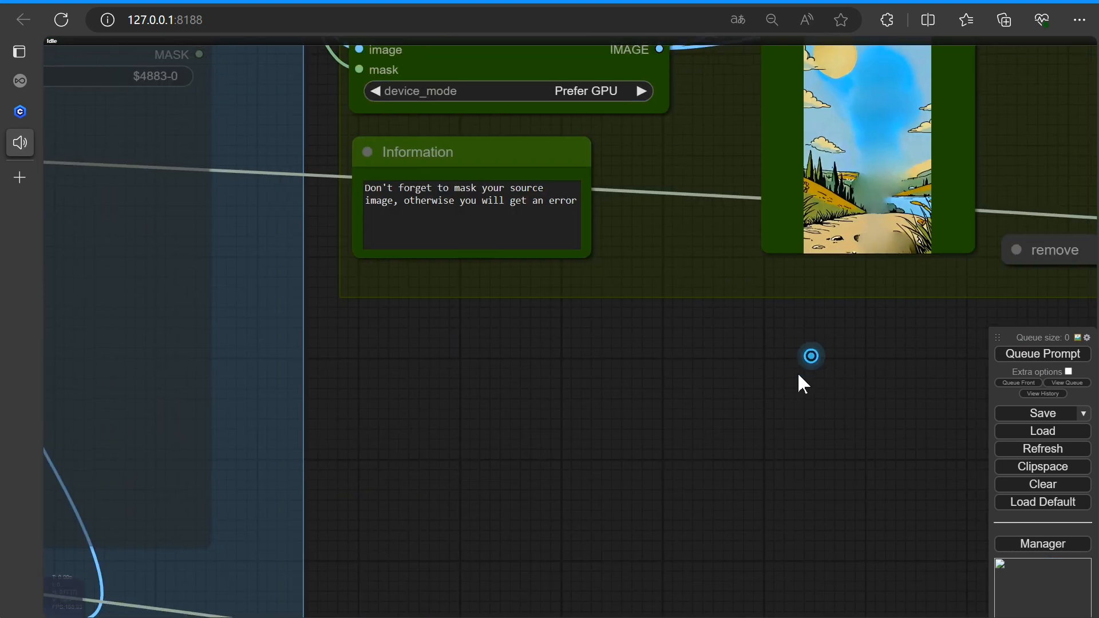
left_click_drag(800, 383, 732, 518)
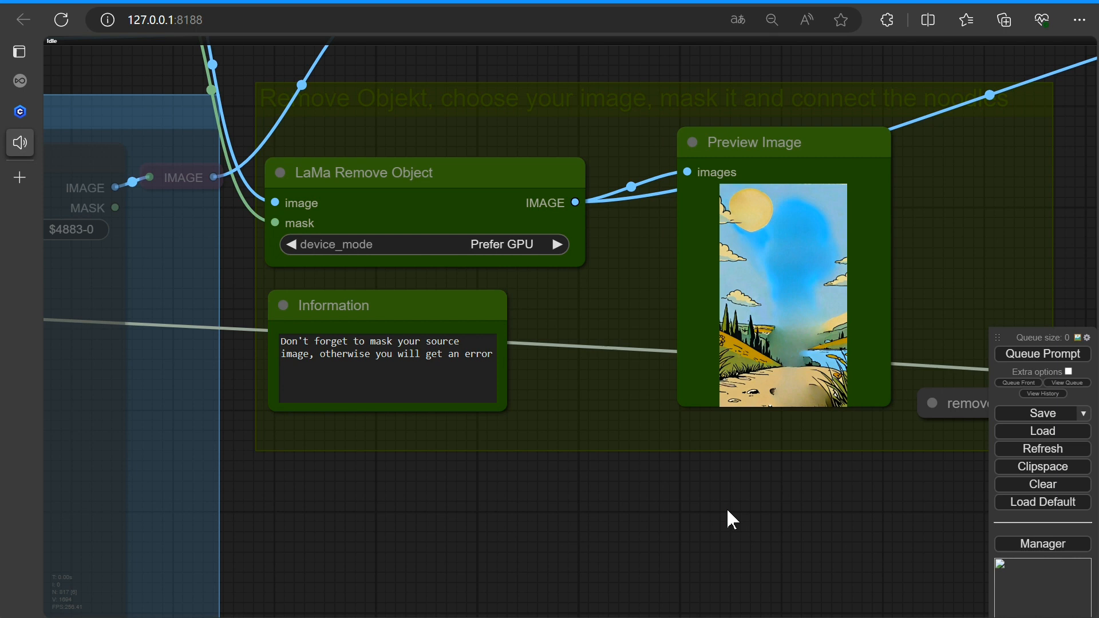
Copy the object-removed preview image to the clipspace
key("9")
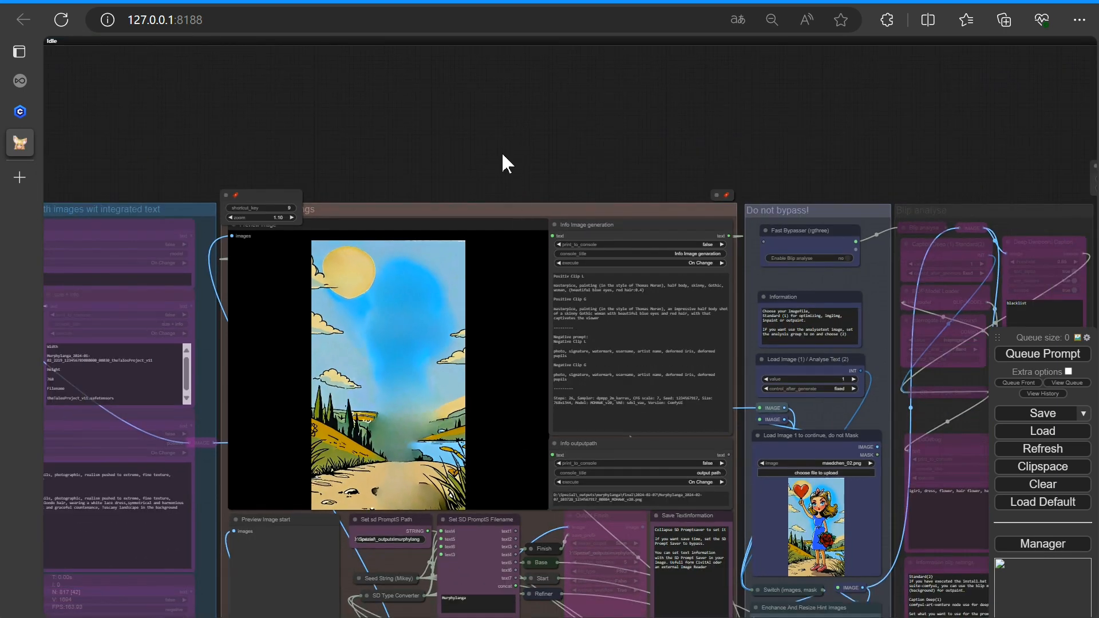
left_click_drag(501, 152, 393, 61)
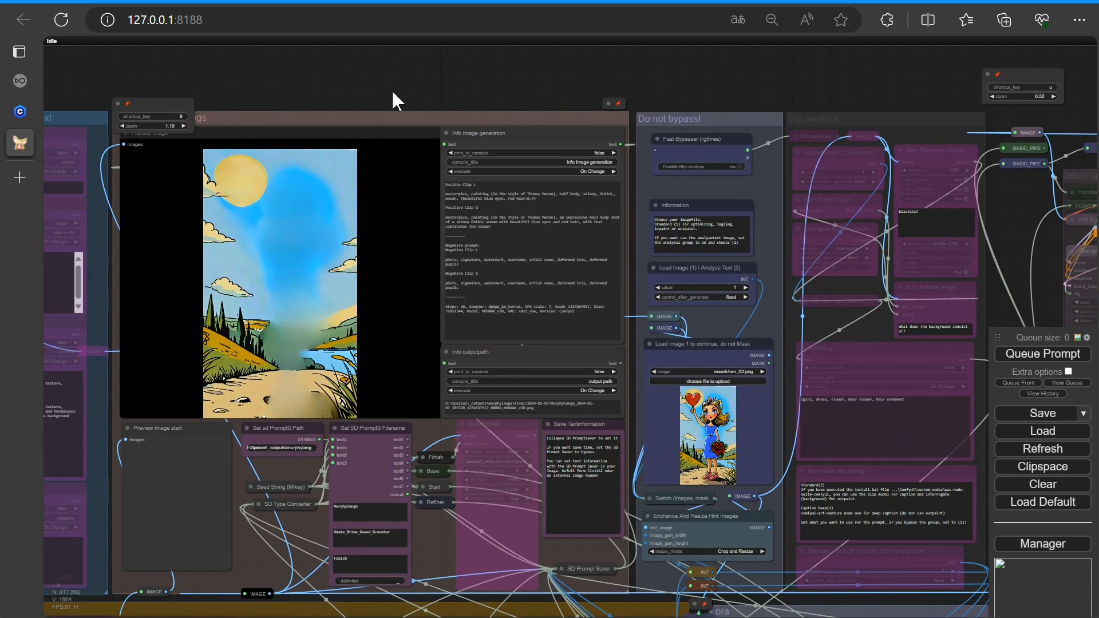
key("9")
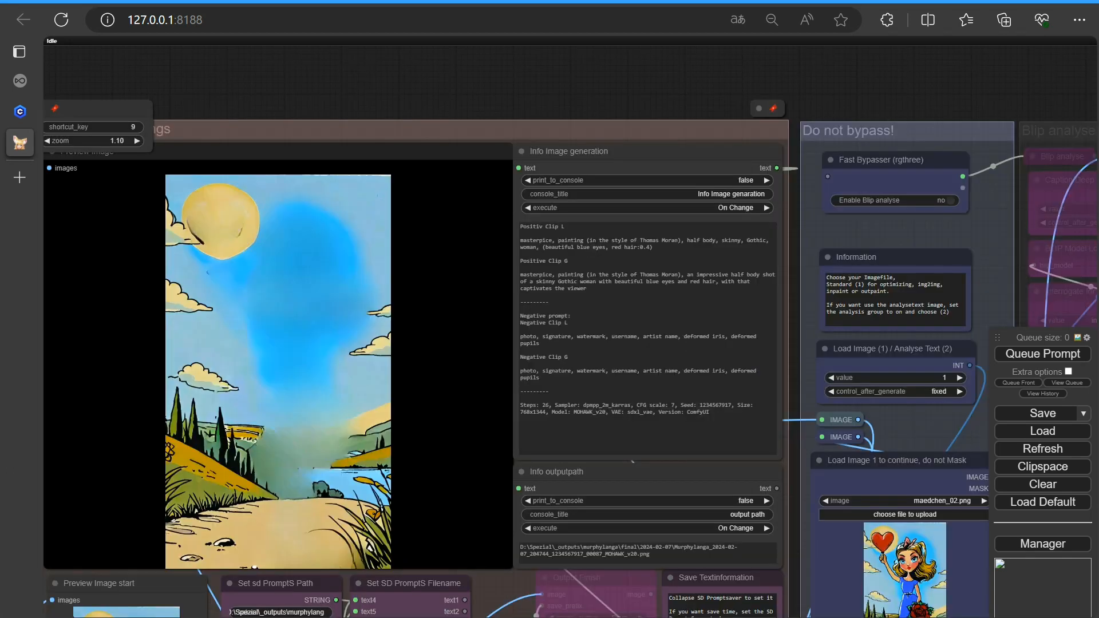
right_click(295, 329)
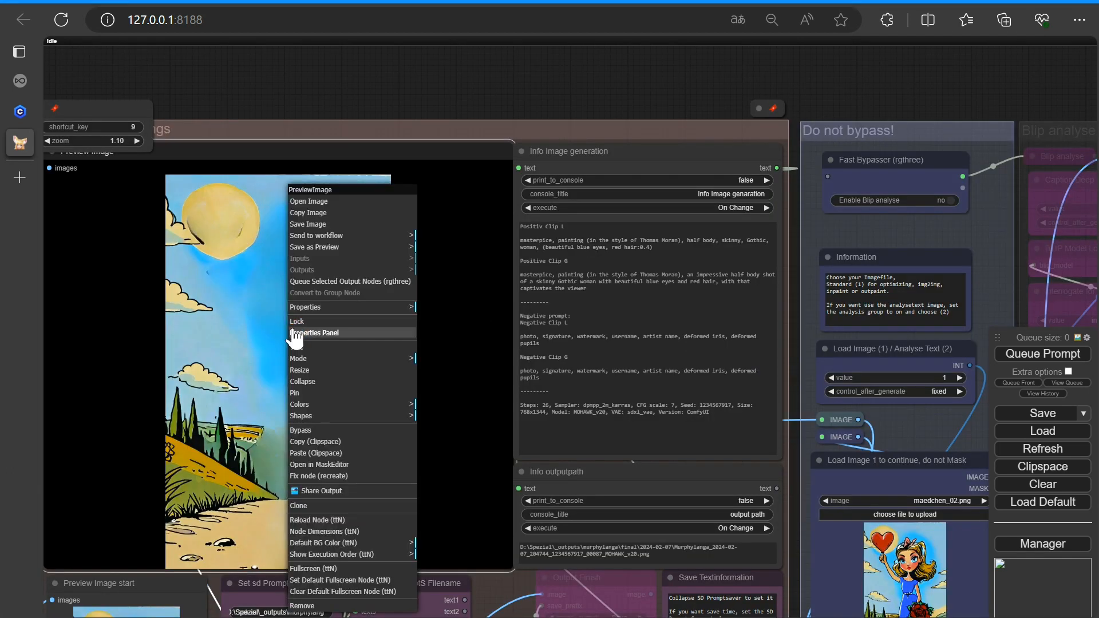
left_click(314, 441)
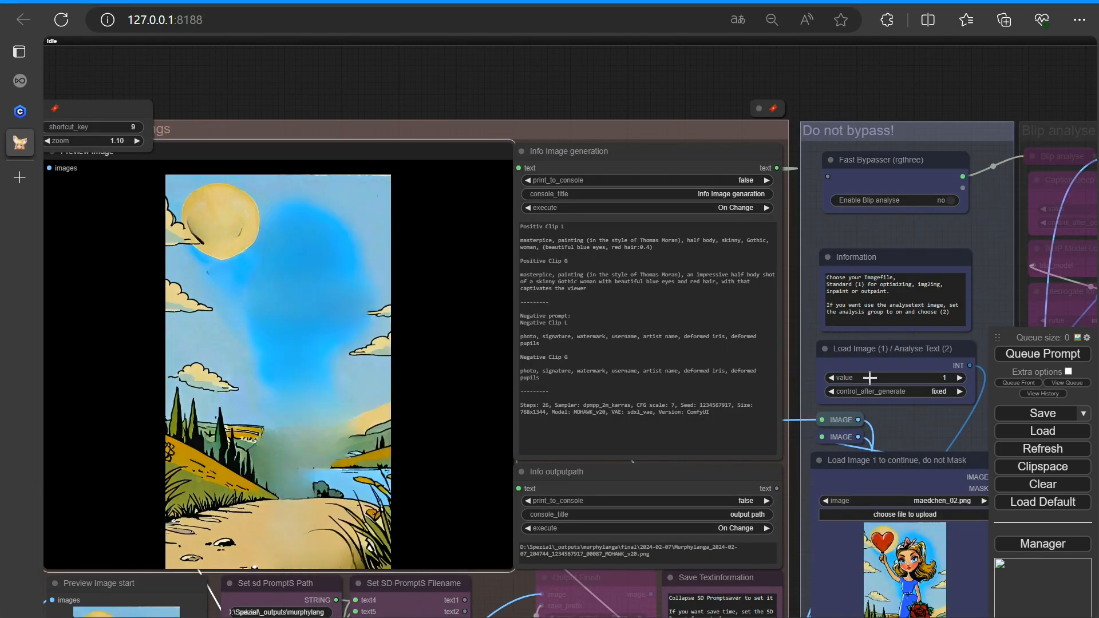
Paste the clipspace image into the Load Image 1 node
left_click_drag(886, 95, 488, 47)
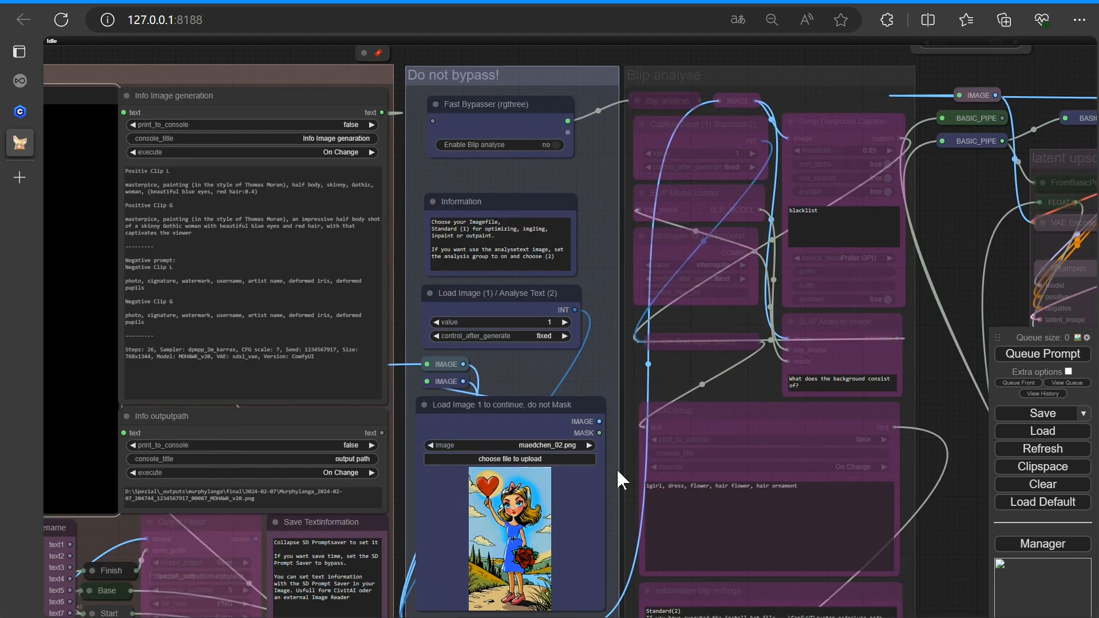
scroll(616, 469, "up", 3)
left_click_drag(628, 503, 592, 293)
right_click(455, 364)
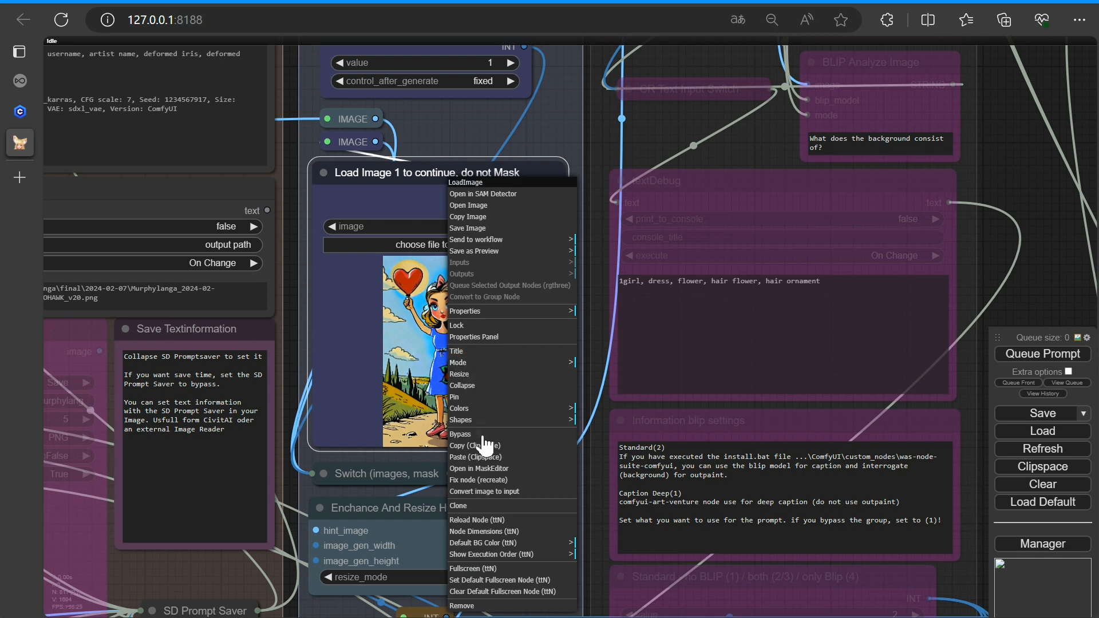
left_click(463, 457)
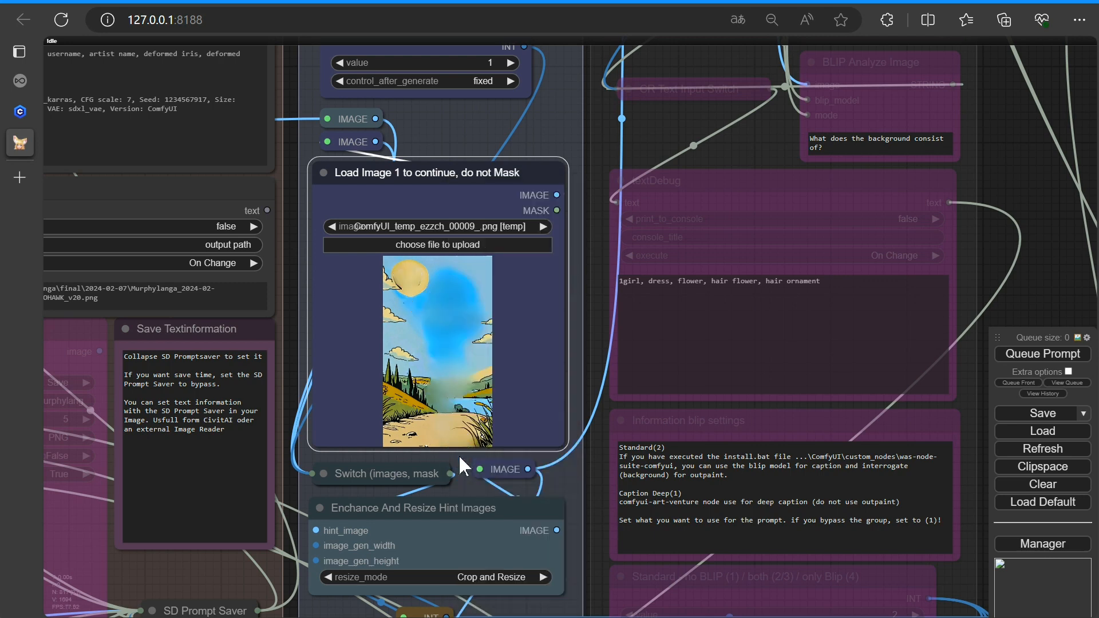
Disable the remove object group in the Fast Muter
scroll(465, 451, "down", 5)
left_click_drag(891, 552, 135, 158)
left_click_drag(918, 462, 456, 473)
scroll(478, 471, "up", 3)
scroll(418, 356, "up", 4)
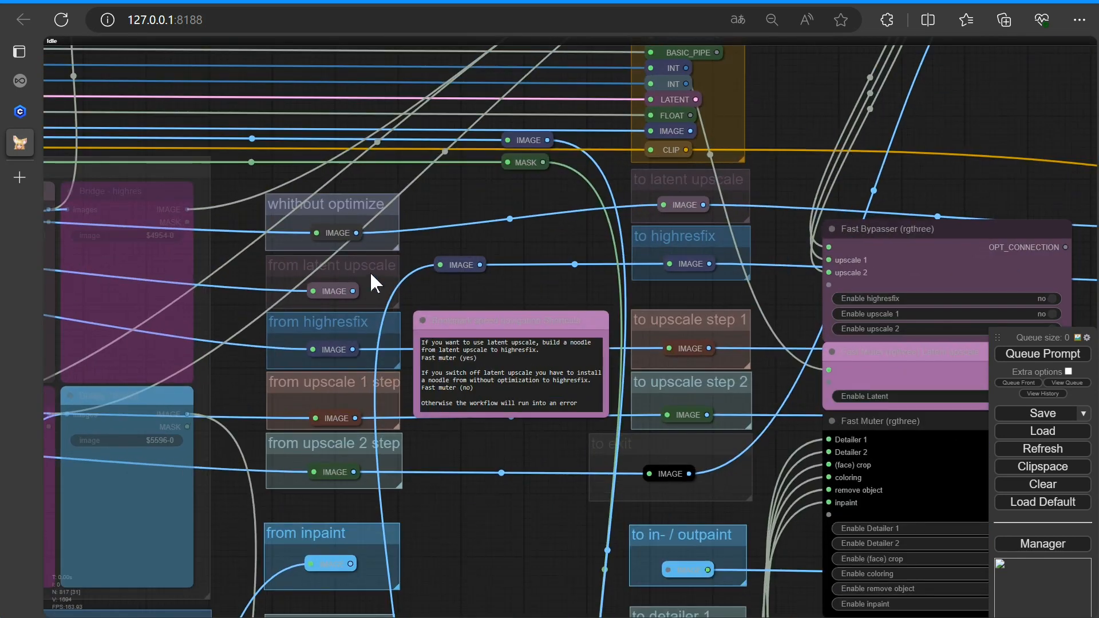
left_click_drag(446, 268, 445, 269)
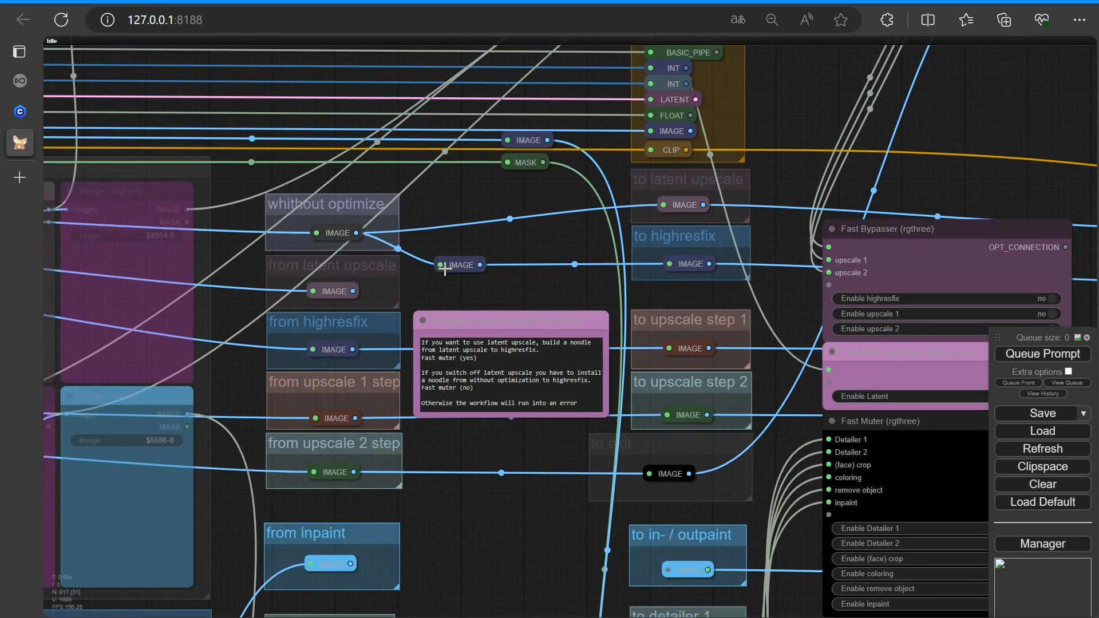
scroll(403, 519, "down", 4)
left_click_drag(407, 512, 330, 402)
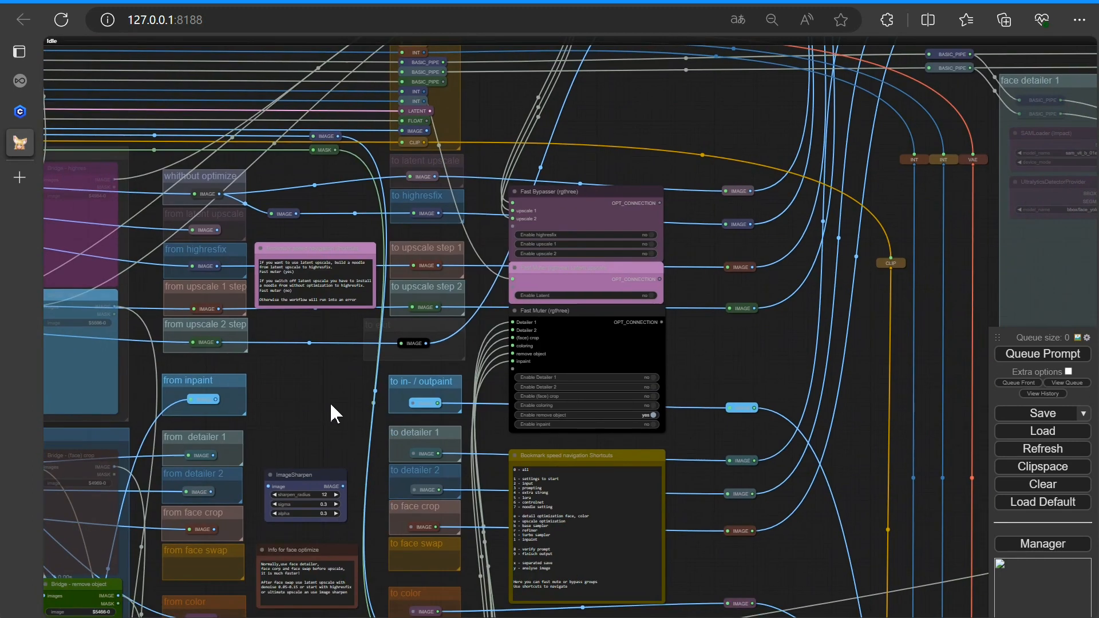
left_click(653, 415)
scroll(335, 387, "down", 3)
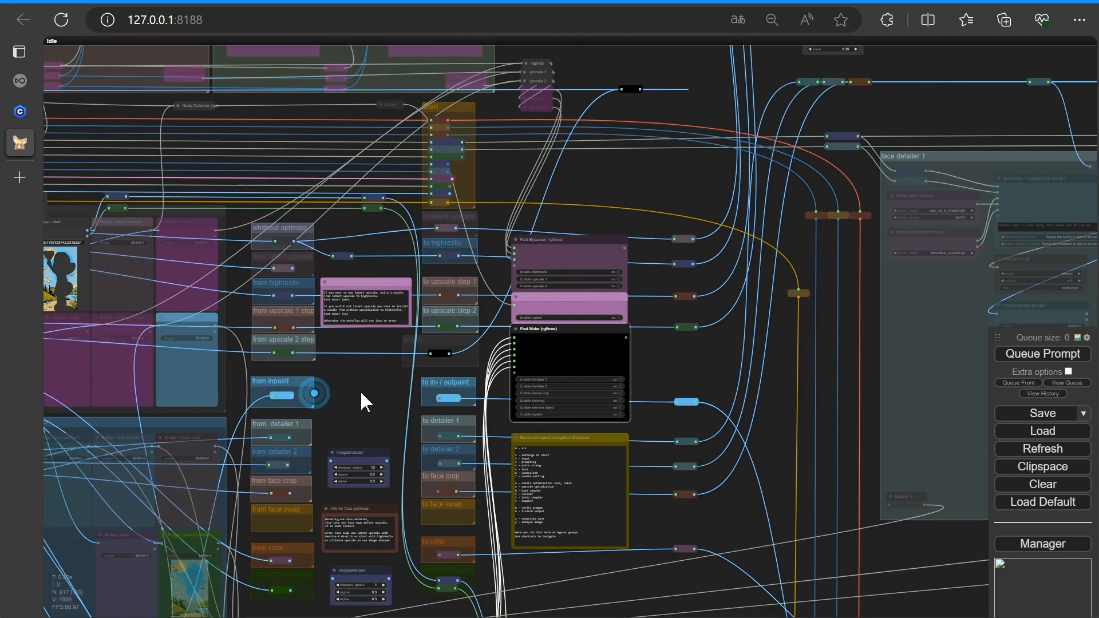
scroll(393, 402, "down", 4)
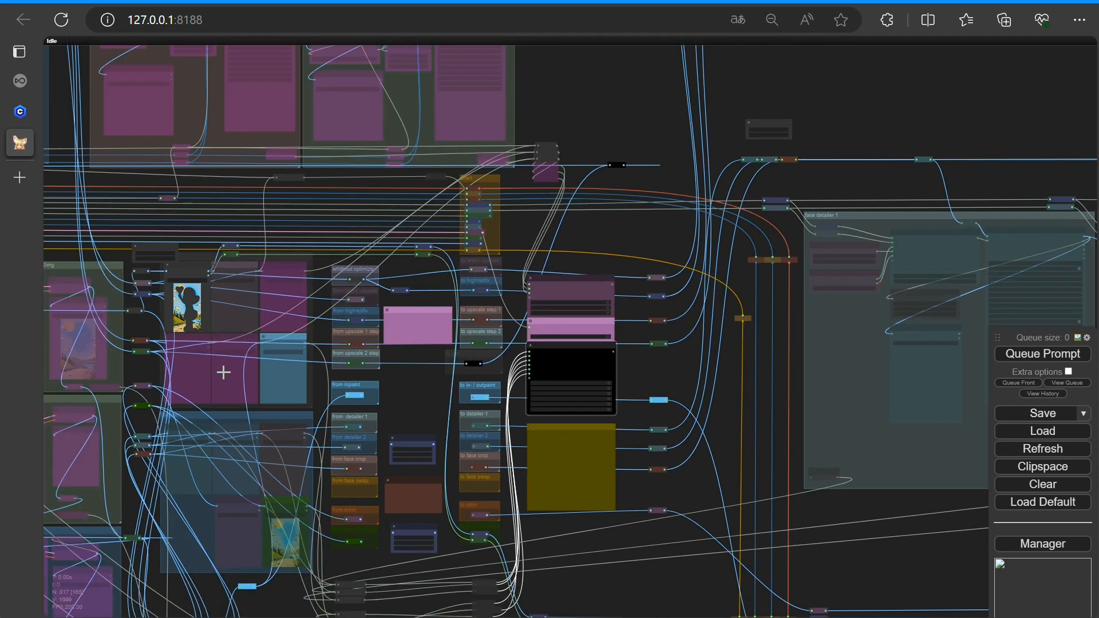
In the start settings, set the mode to Base (2) and enable Base no Refiner
key("1")
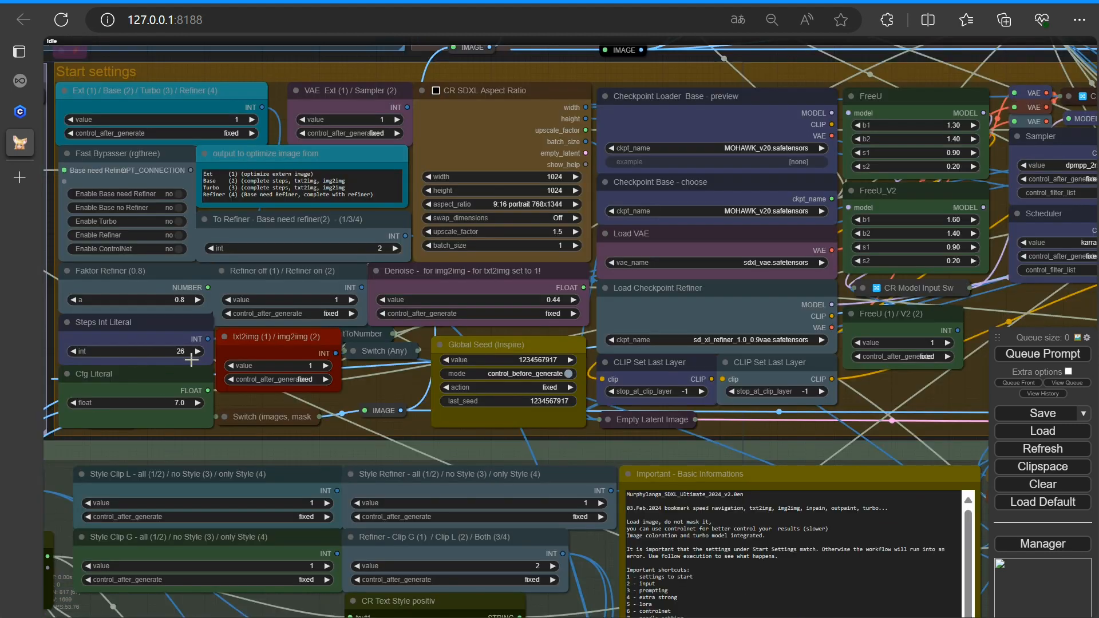
left_click(254, 119)
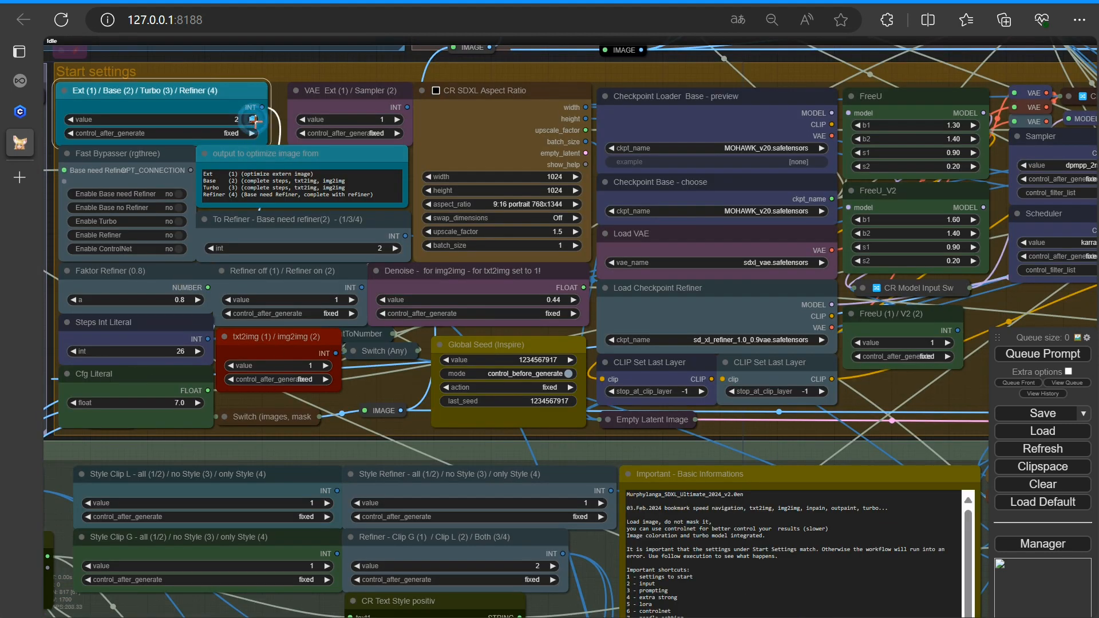
left_click(179, 208)
Switch txt2img/img2img to 2 and raise the img2img denoise value
left_click(326, 367)
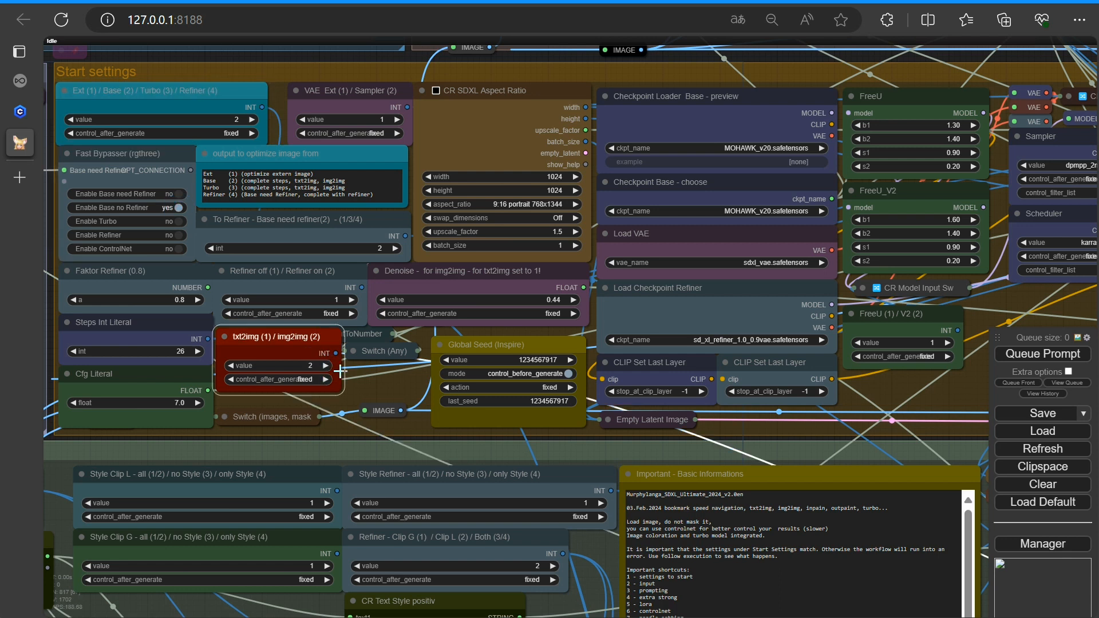
left_click(534, 302)
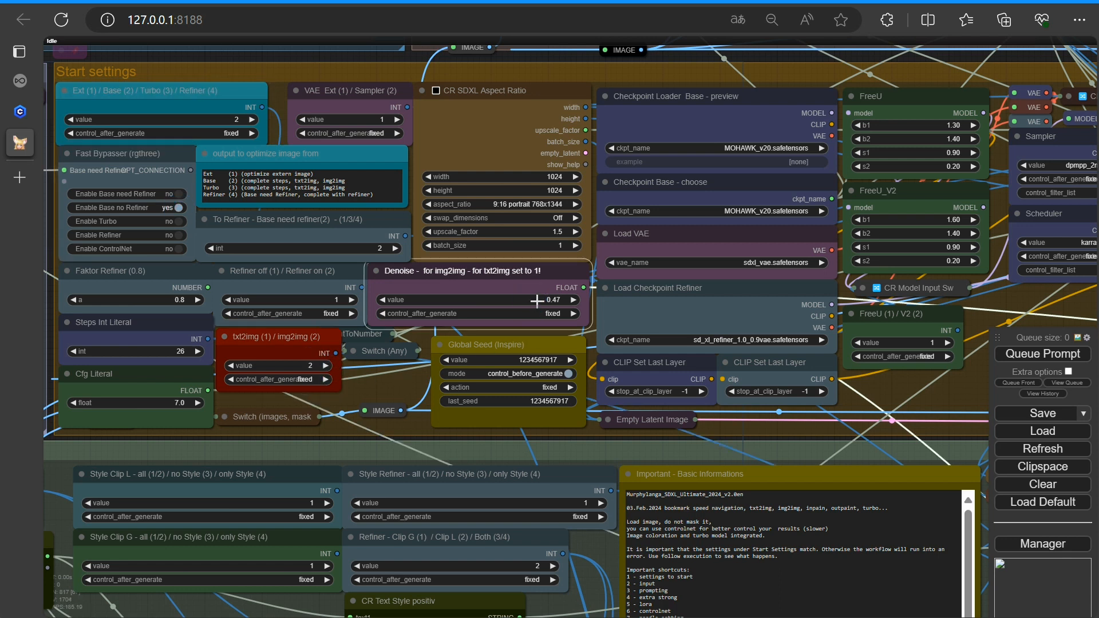
left_click(573, 301)
left_click(573, 299)
left_click(573, 299)
left_click(573, 299)
Enable Blip analyse in the Do not bypass group's Fast Bypasser
scroll(574, 364, "down", 2)
left_click_drag(890, 408, 180, 532)
left_click_drag(818, 106, 748, 463)
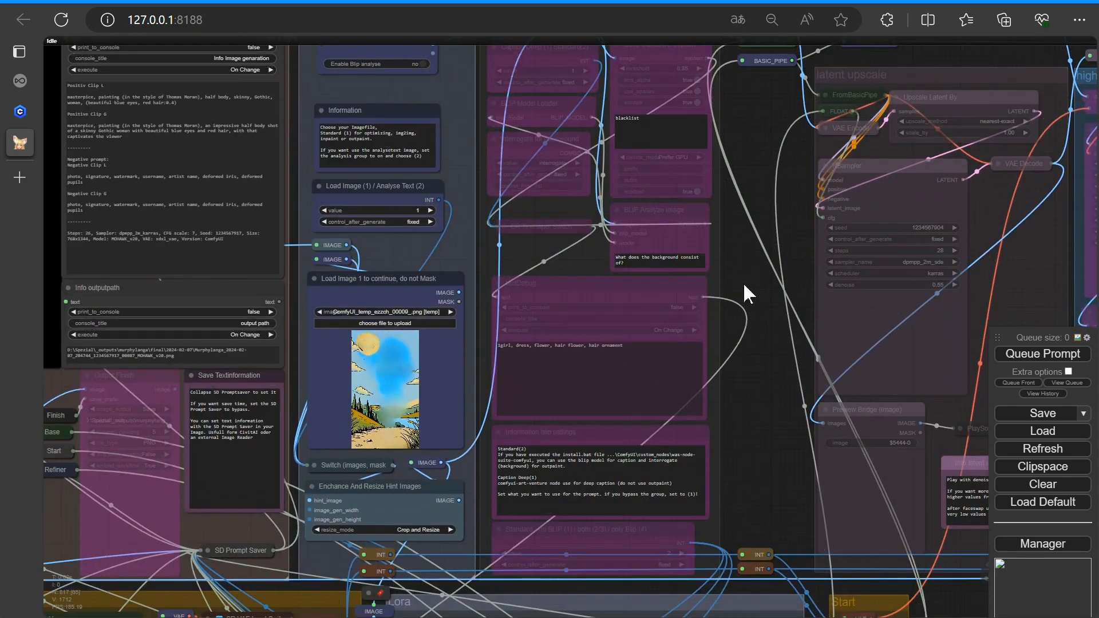
left_click_drag(741, 276, 726, 430)
scroll(407, 258, "up", 4)
left_click(421, 204)
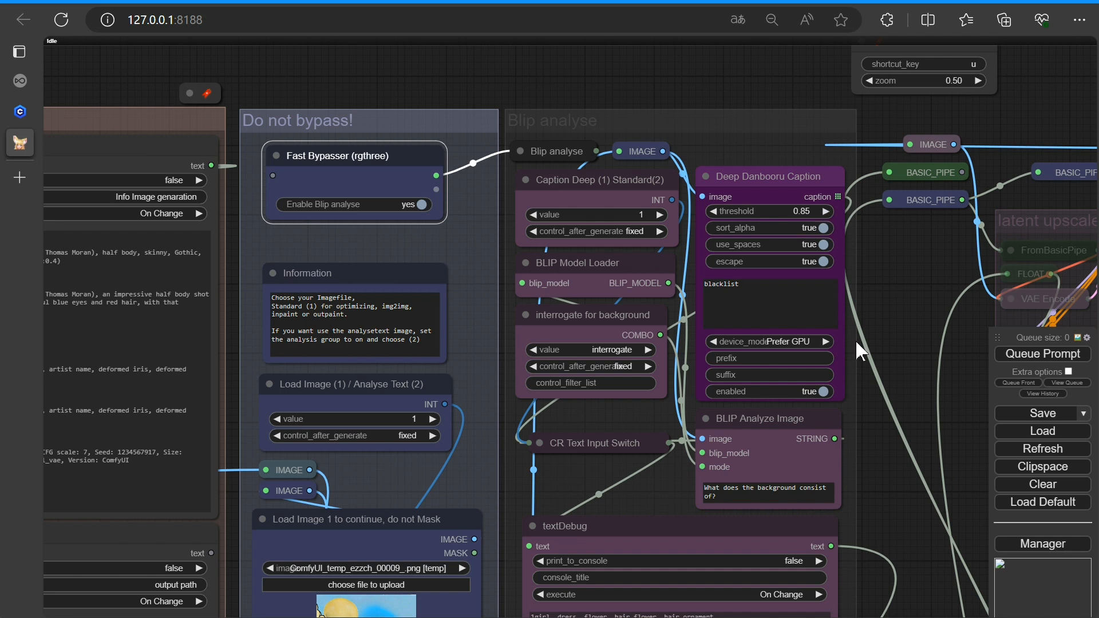
Set the Standard – no BLIP / both / only Blip value to 4
scroll(855, 338, "down", 3)
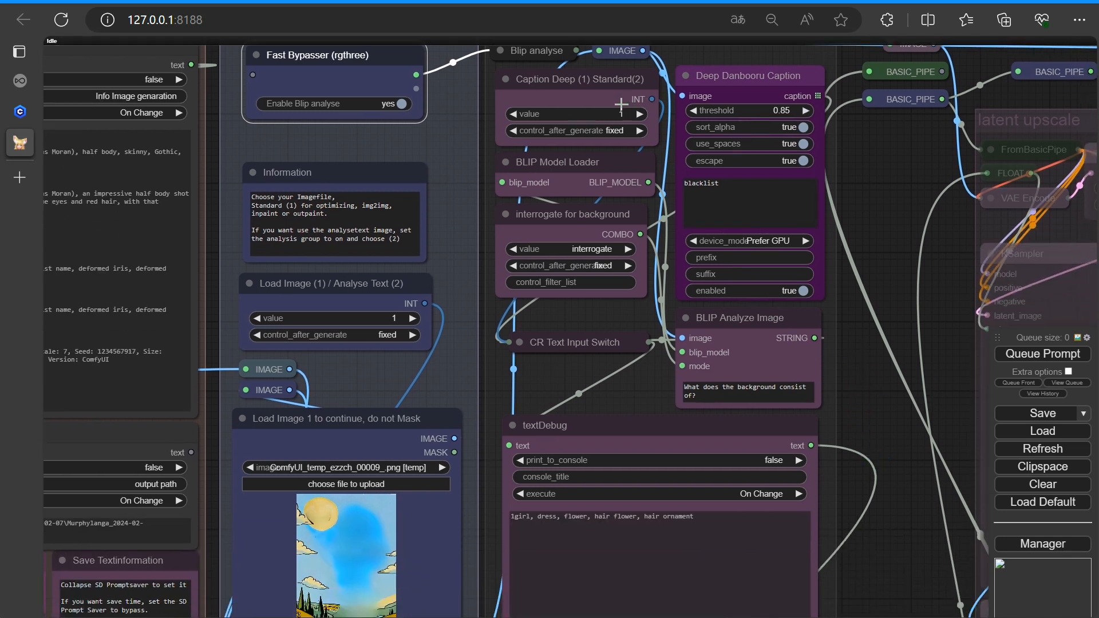
scroll(814, 412, "down", 5)
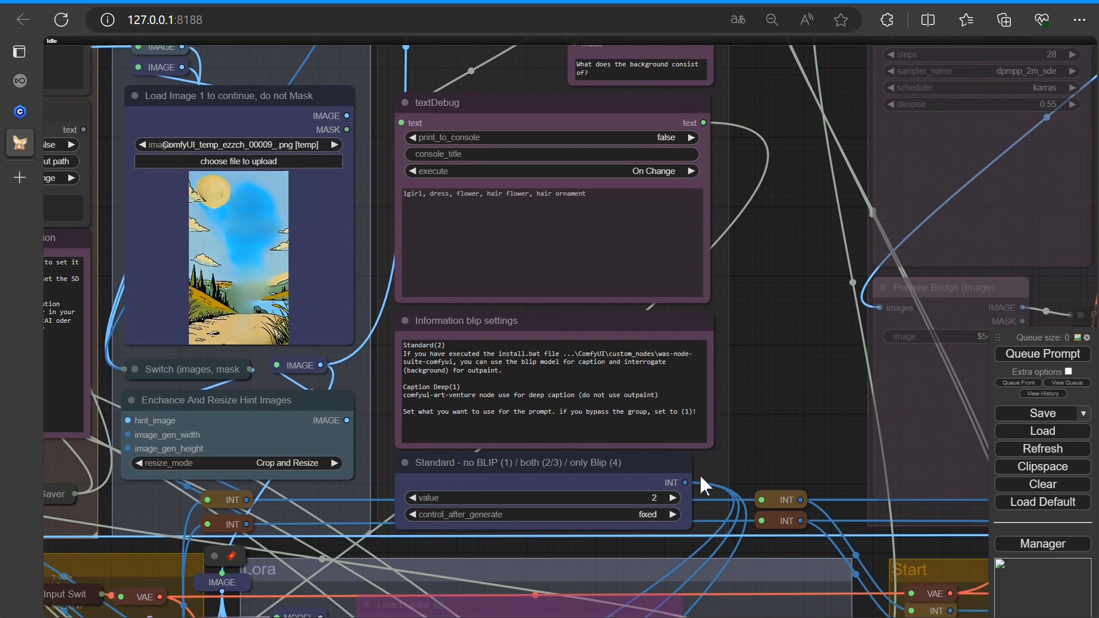
left_click(671, 497)
left_click(671, 498)
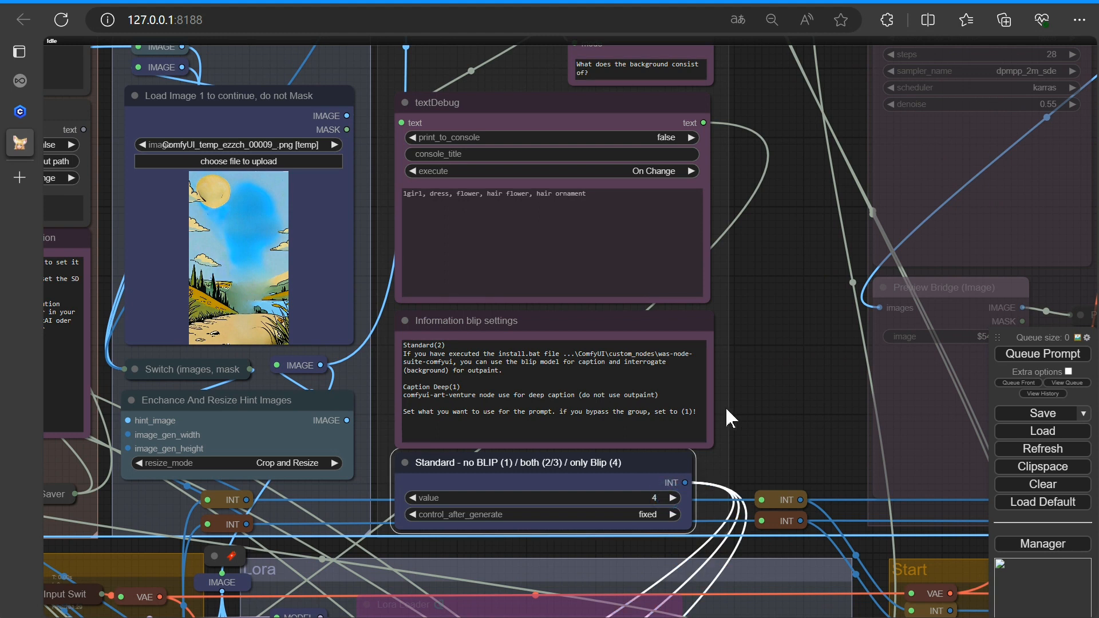
Queue the prompt to run the img2img generation
scroll(754, 401, "down", 6)
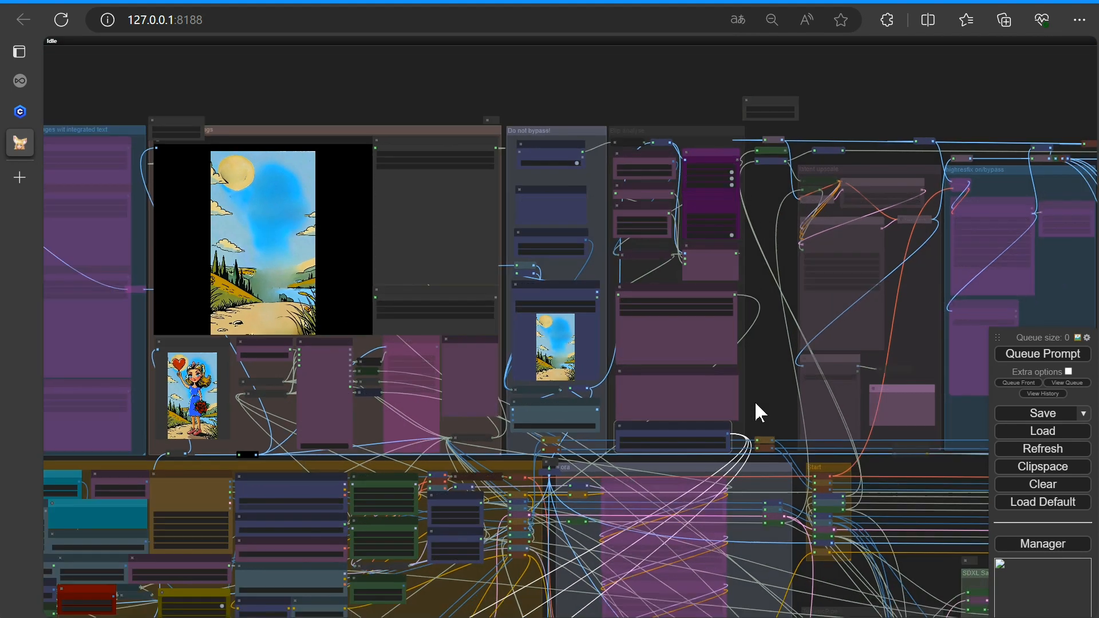
left_click_drag(754, 400, 693, 338)
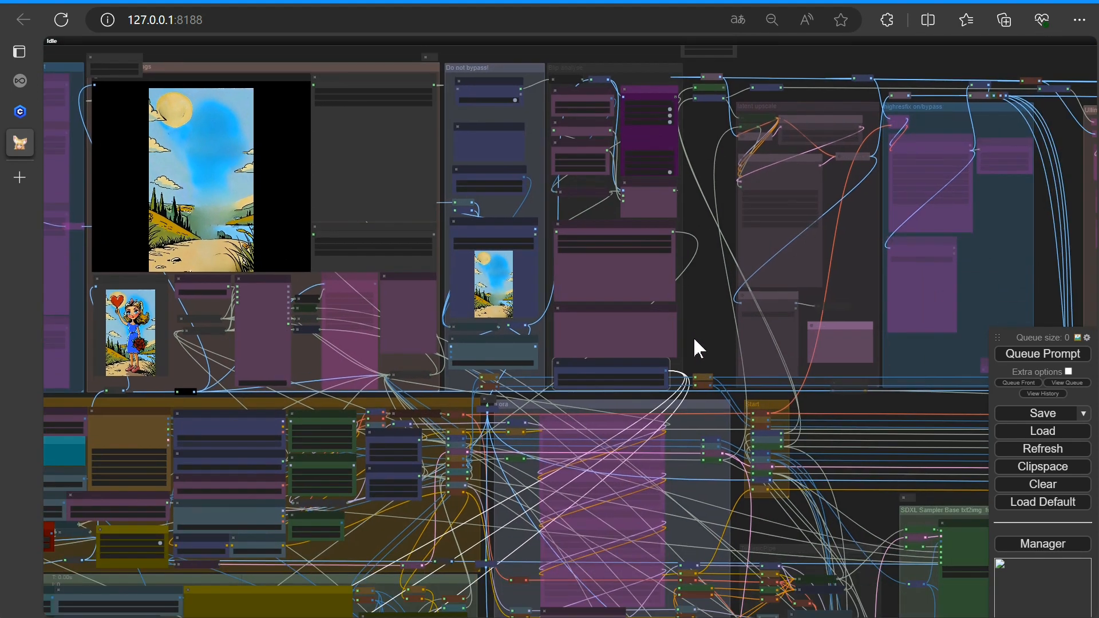
left_click(1024, 355)
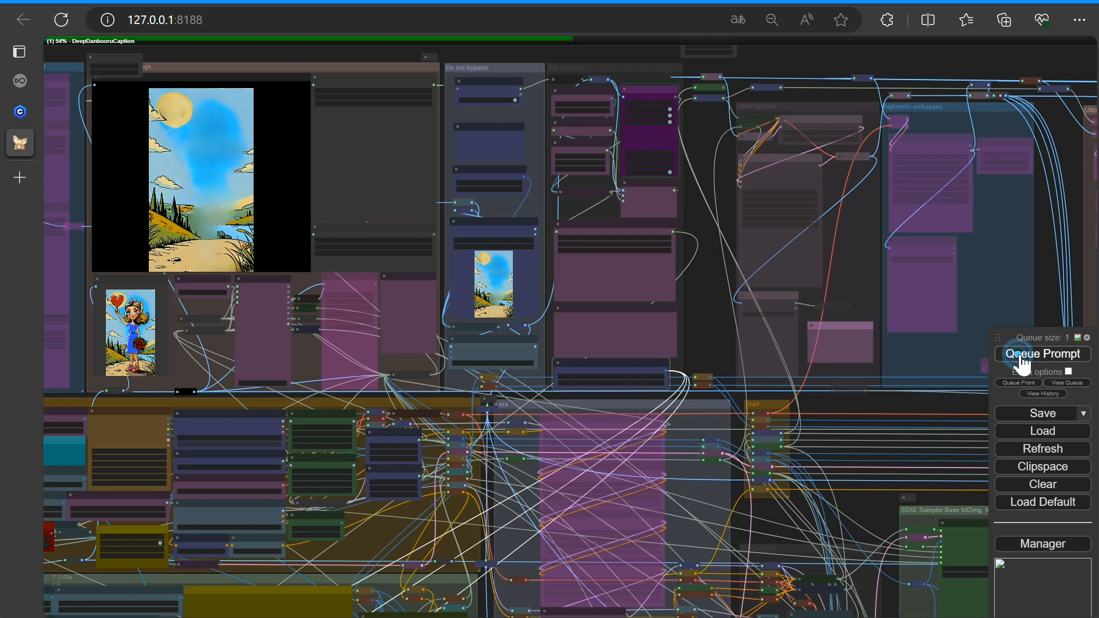
Check the generation progress in the console window
scroll(670, 326, "down", 3)
left_click_drag(797, 448, 512, 222)
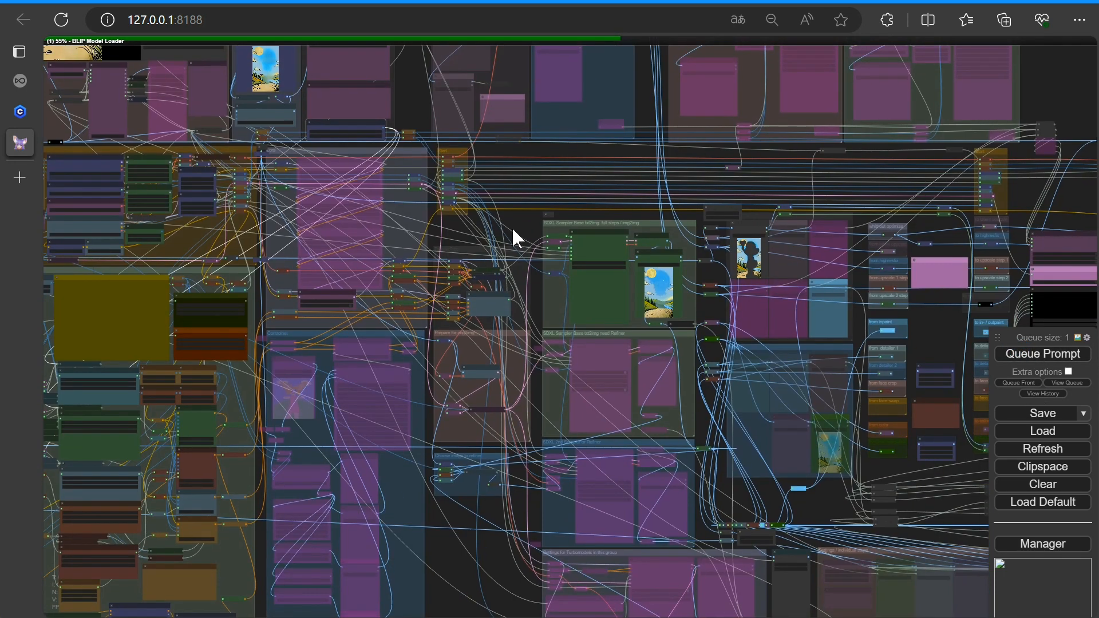
scroll(512, 227, "up", 4)
key("alt+Tab")
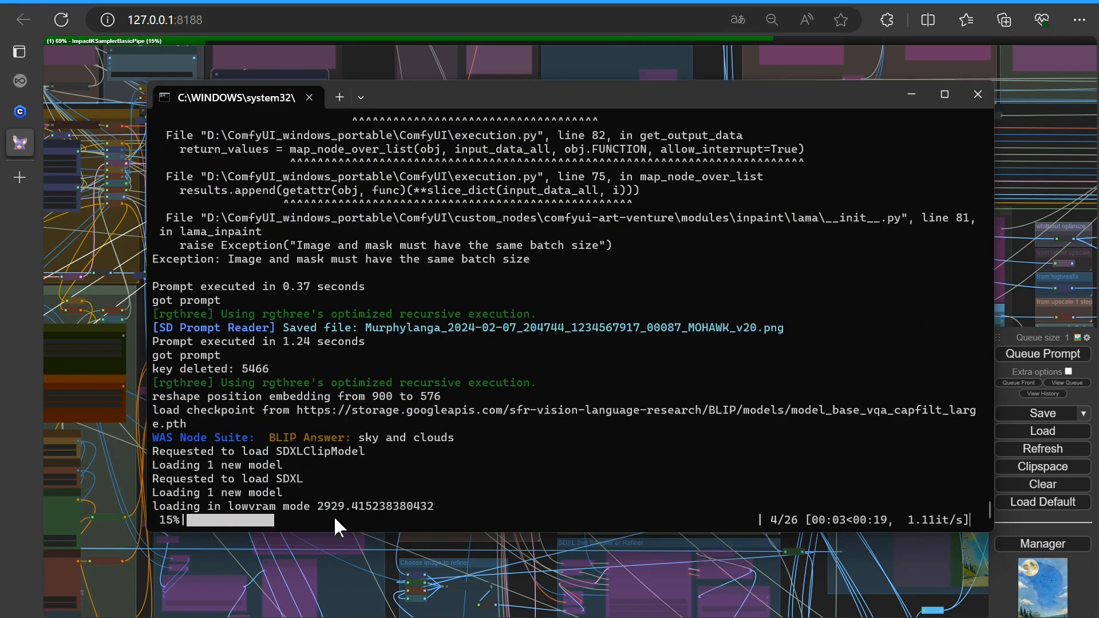
key("alt+Tab")
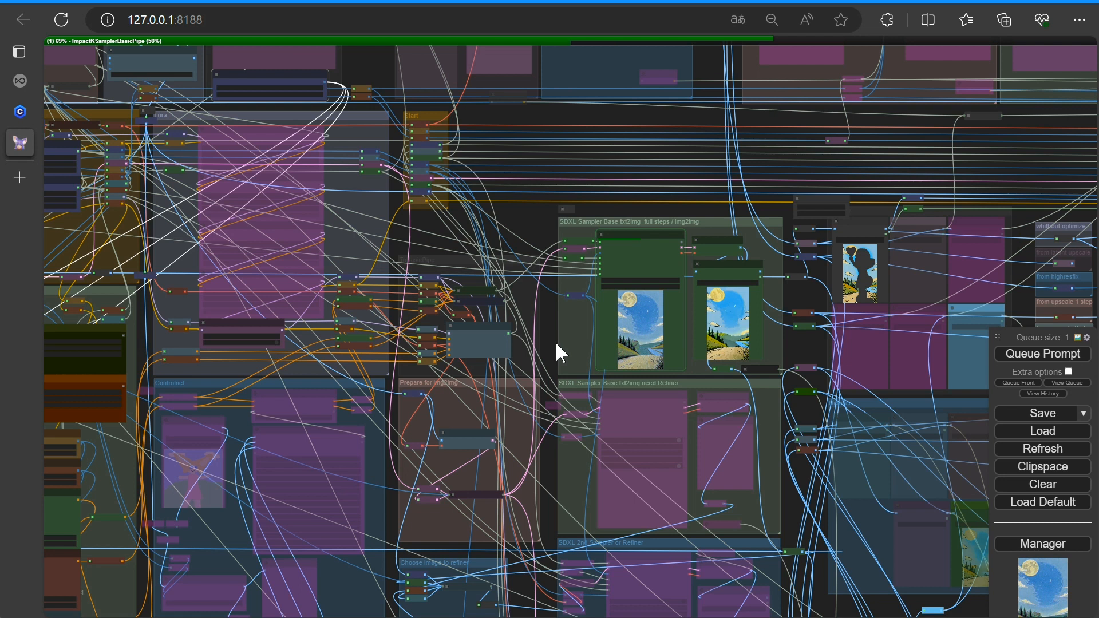
Inspect the resulting img2img image in the SDXL Sampler Base group
scroll(556, 343, "up", 1)
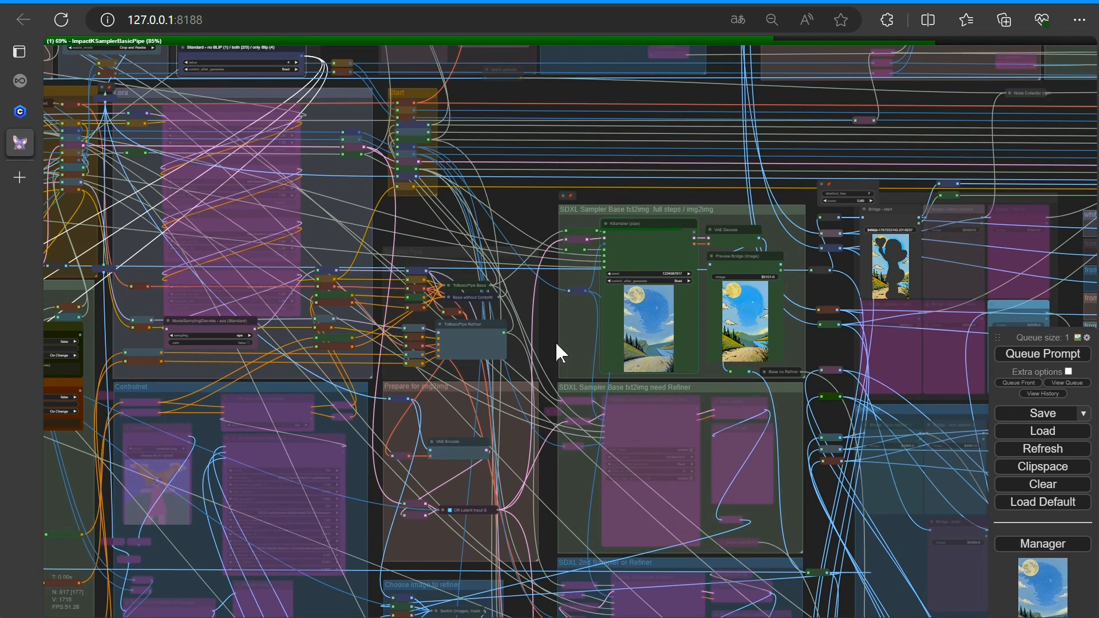
scroll(655, 358, "up", 10)
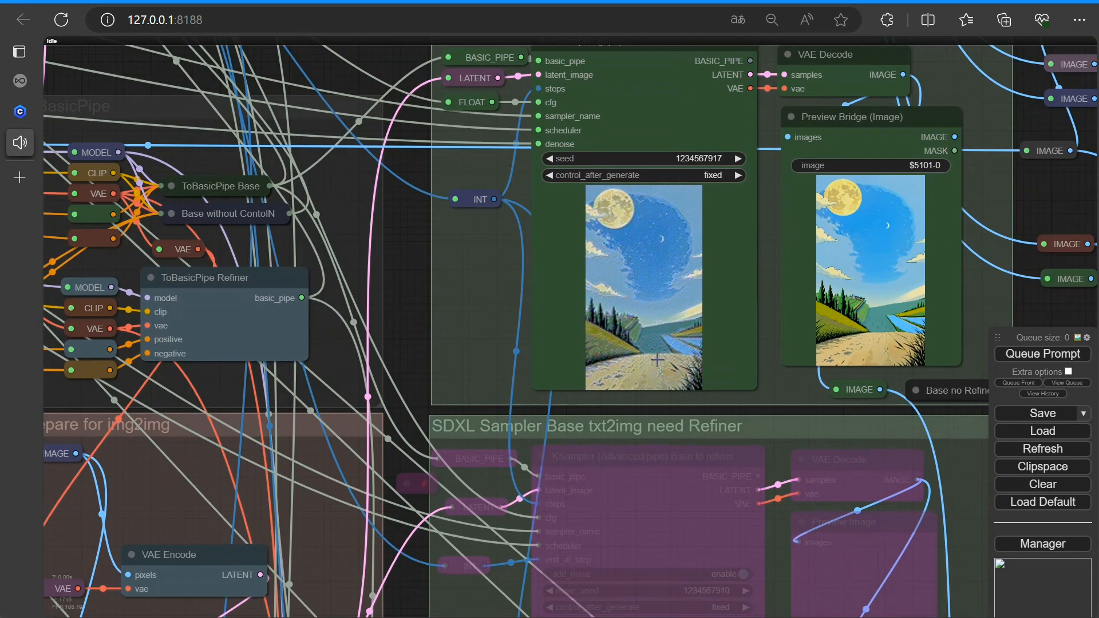
scroll(655, 358, "down", 10)
scroll(567, 260, "up", 6)
scroll(522, 297, "up", 3)
left_click_drag(522, 298, 663, 395)
scroll(663, 394, "up", 4)
scroll(662, 395, "down", 5)
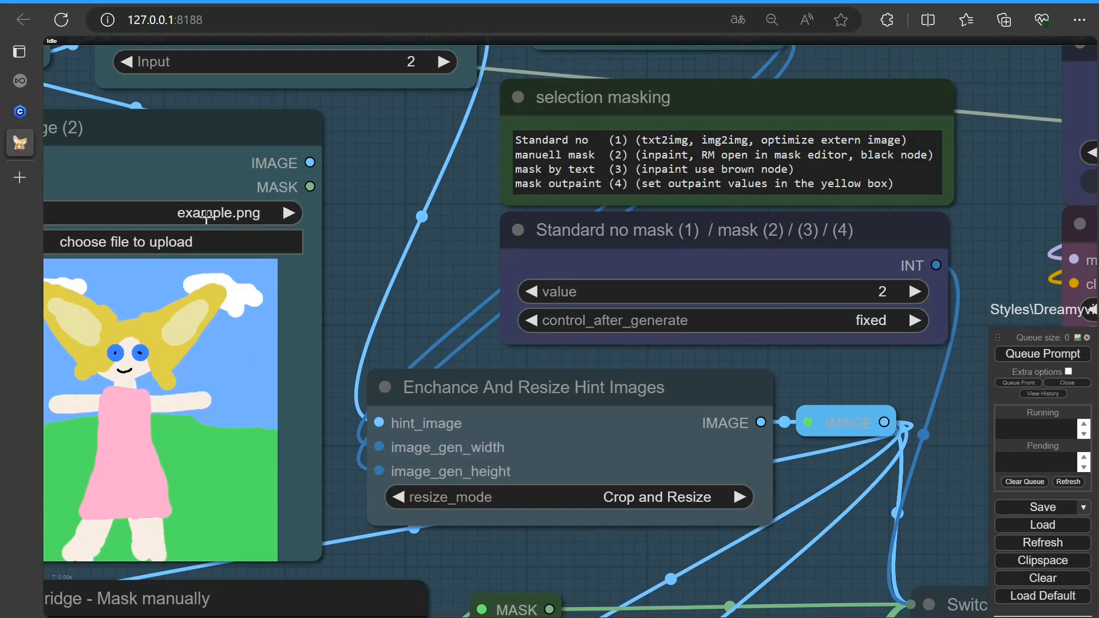
Load Strasse.png into the inpainting group's Load Image (2) node and queue the prompt
left_click(203, 213)
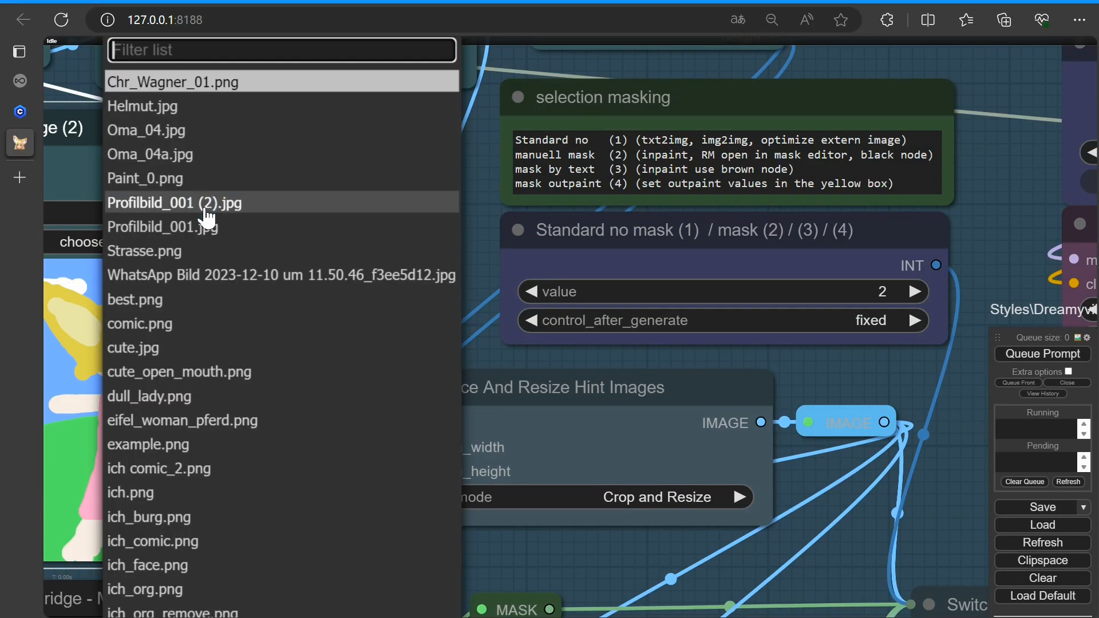
left_click(183, 248)
scroll(350, 283, "down", 9)
scroll(376, 188, "up", 3)
scroll(395, 224, "down", 3)
left_click_drag(614, 372, 425, 456)
scroll(442, 343, "up", 5)
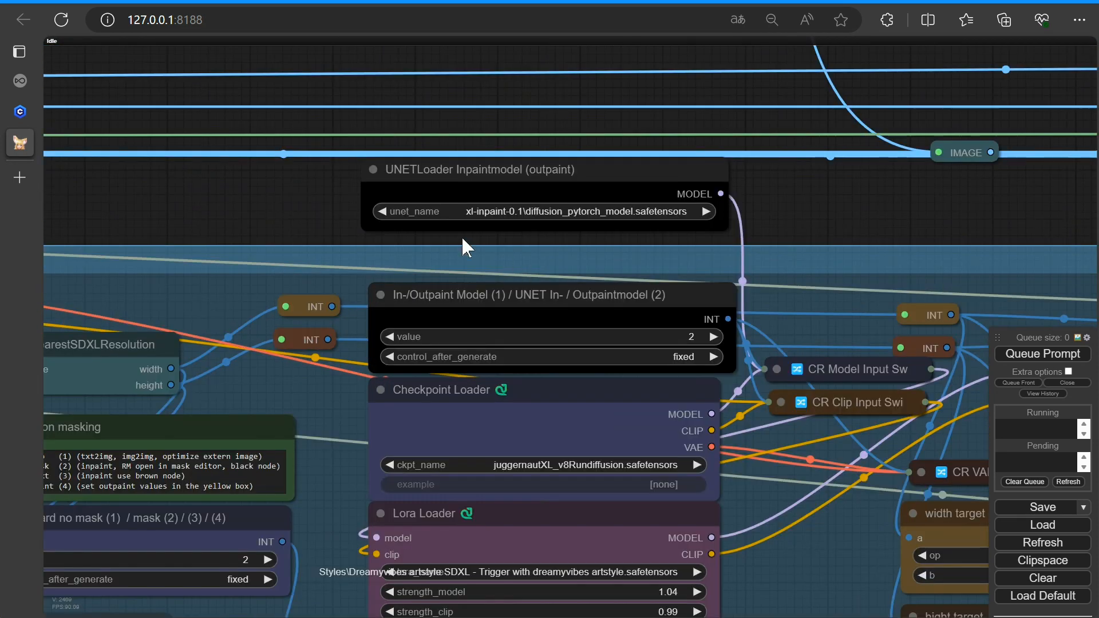
scroll(760, 389, "down", 7)
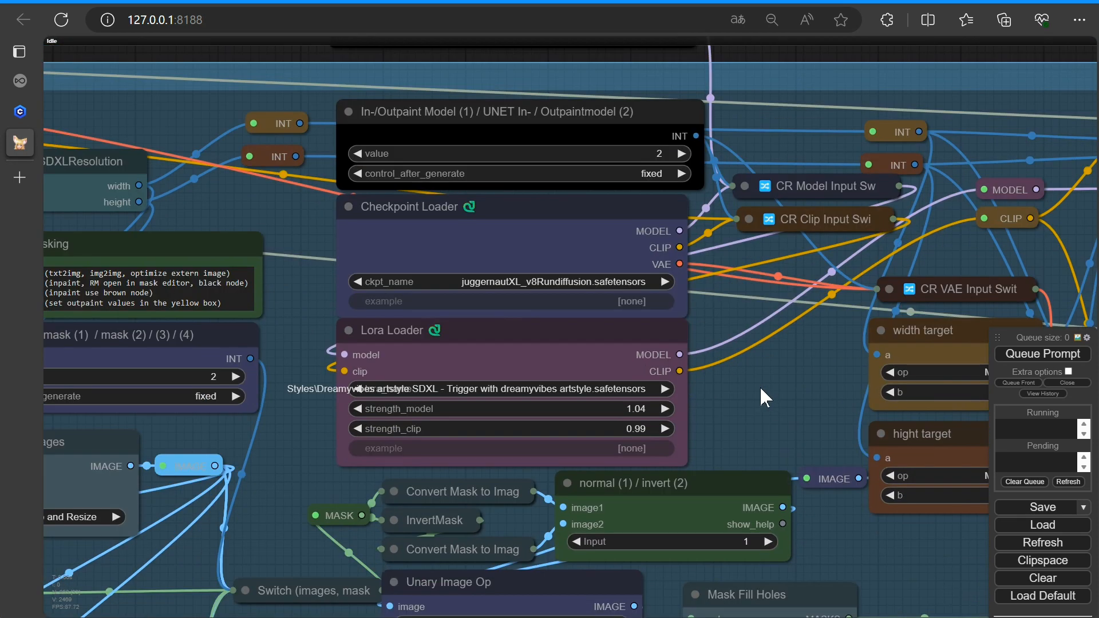
left_click_drag(490, 462, 637, 380)
left_click(1043, 354)
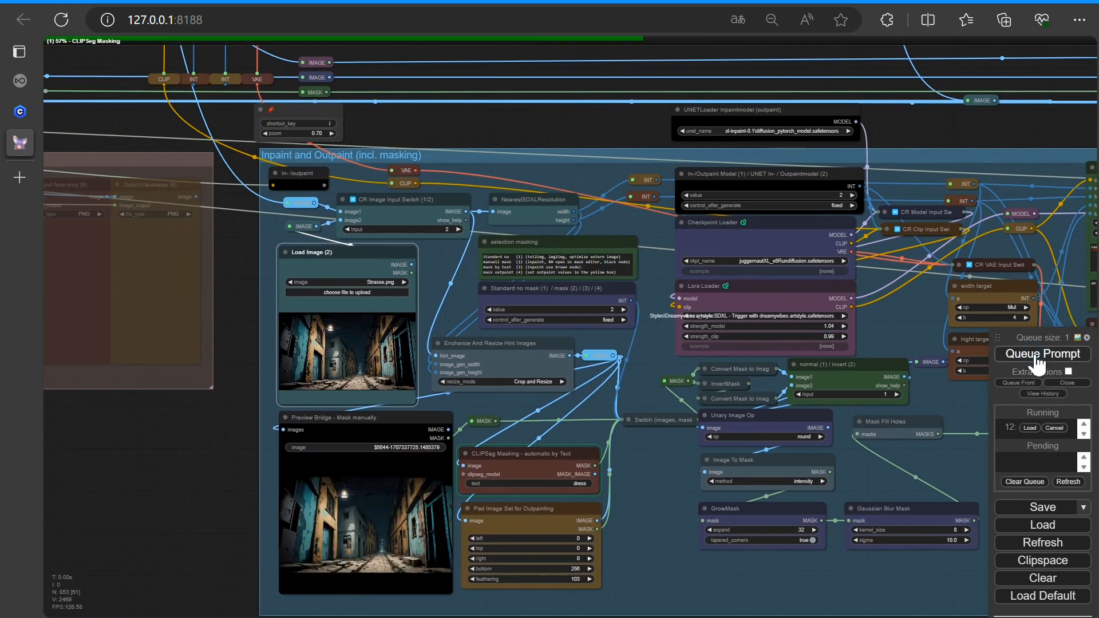
In the Mask Editor of the manual mask preview, paint a mask over the middle of the street and save it to the node
scroll(384, 353, "up", 16)
right_click(385, 353)
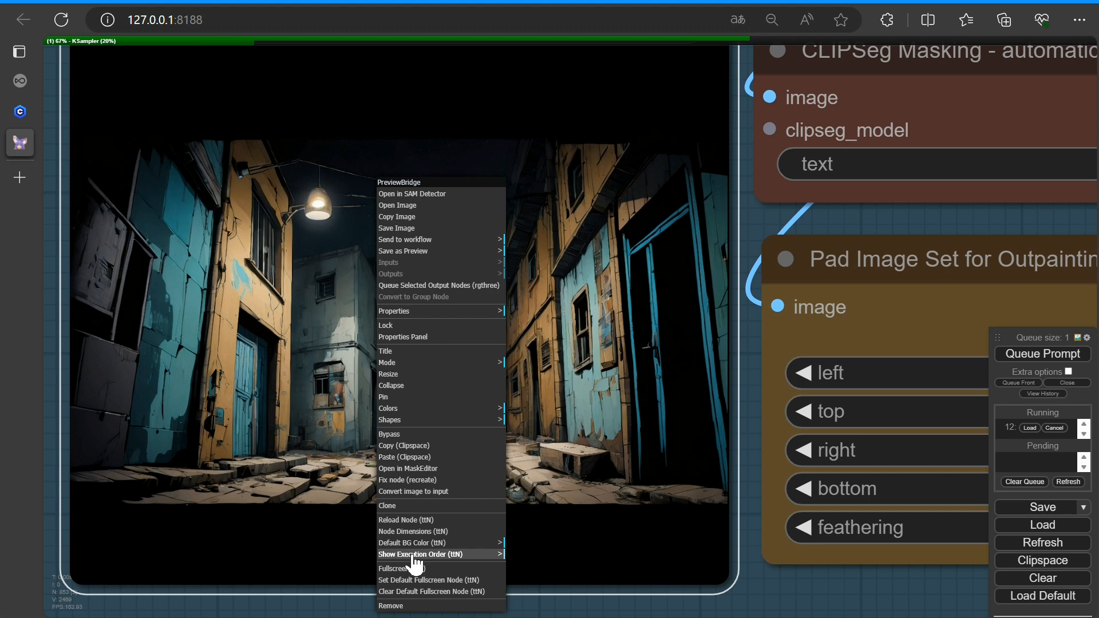
left_click(403, 468)
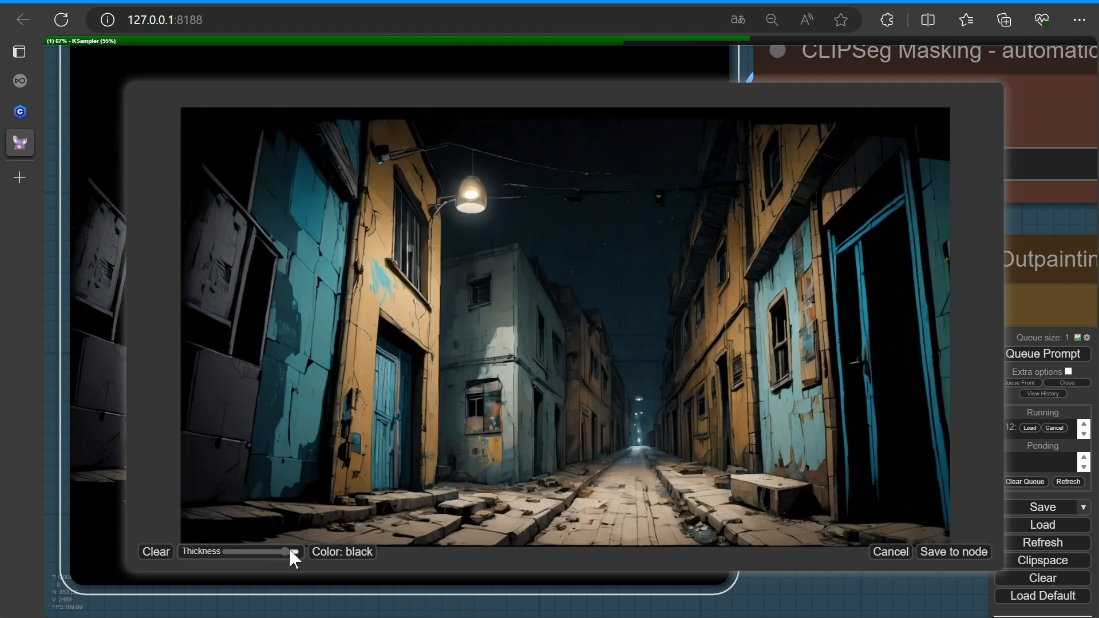
mouse_move(526, 515)
left_mouse_down()
mouse_move(585, 394)
mouse_move(733, 491)
mouse_move(500, 539)
mouse_move(753, 529)
mouse_move(689, 400)
mouse_move(540, 466)
mouse_move(581, 388)
mouse_move(704, 366)
left_mouse_up()
left_click(931, 555)
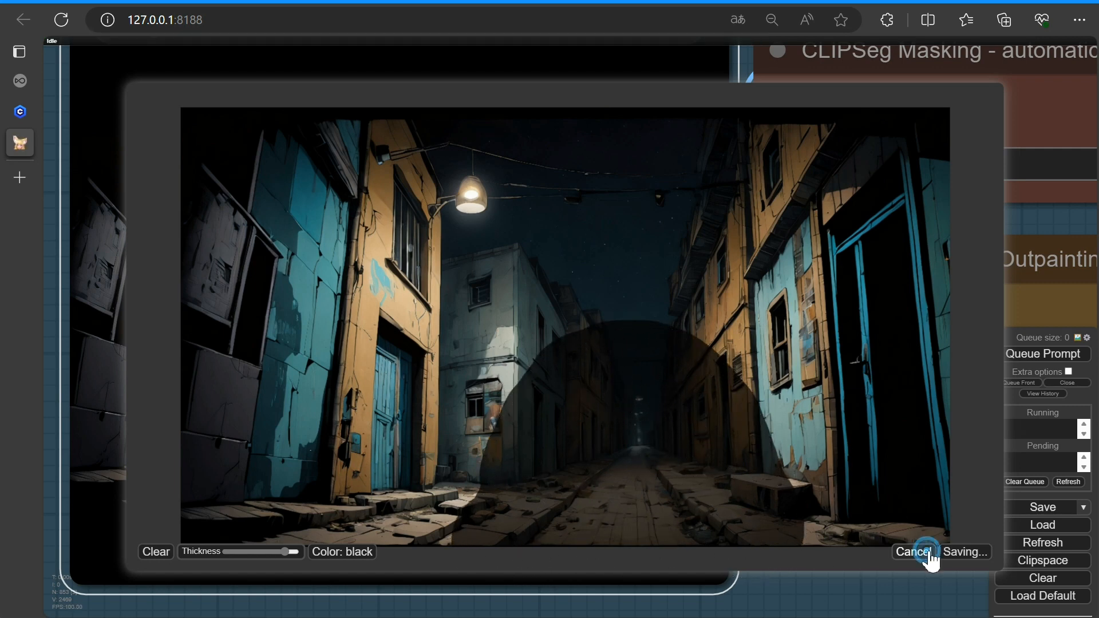
Queue the inpainting prompt with the manual mask
scroll(805, 479, "down", 2)
scroll(617, 350, "up", 8)
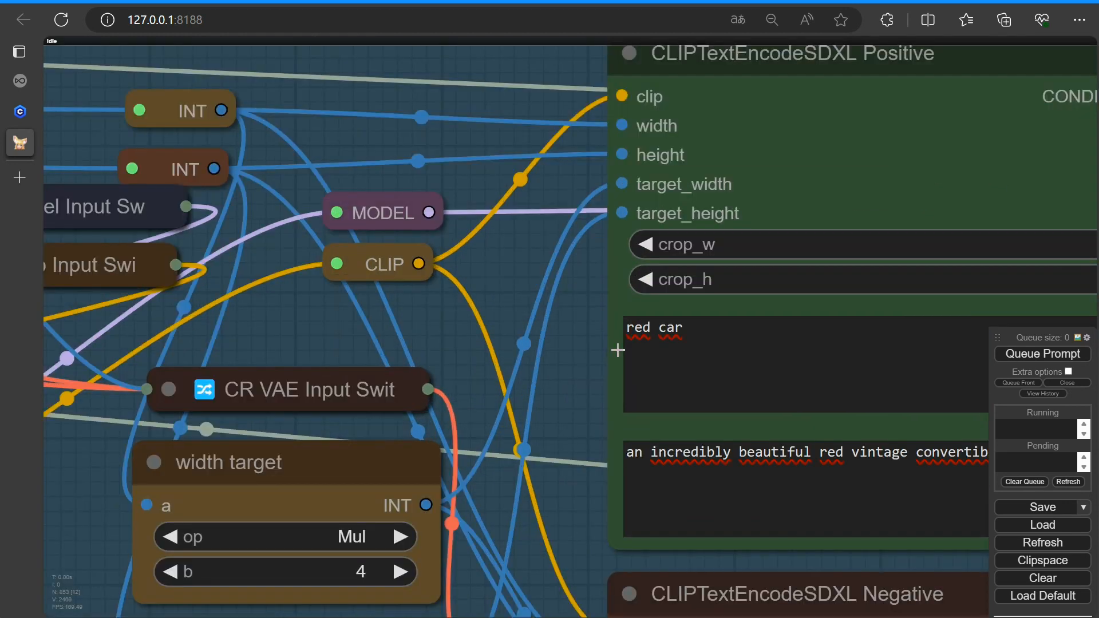
left_click_drag(591, 423, 206, 327)
left_click(1019, 356)
Examine the inpainted street result in the KSampler and preview nodes
scroll(893, 346, "down", 15)
left_click_drag(734, 486, 350, 398)
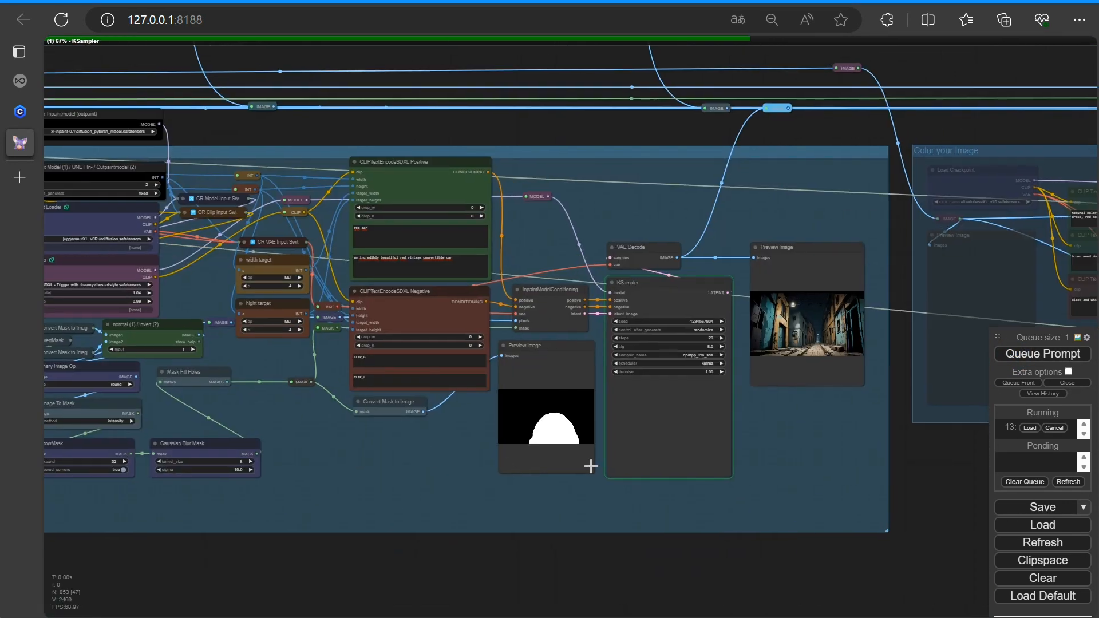
scroll(764, 457, "up", 3)
scroll(554, 499, "up", 8)
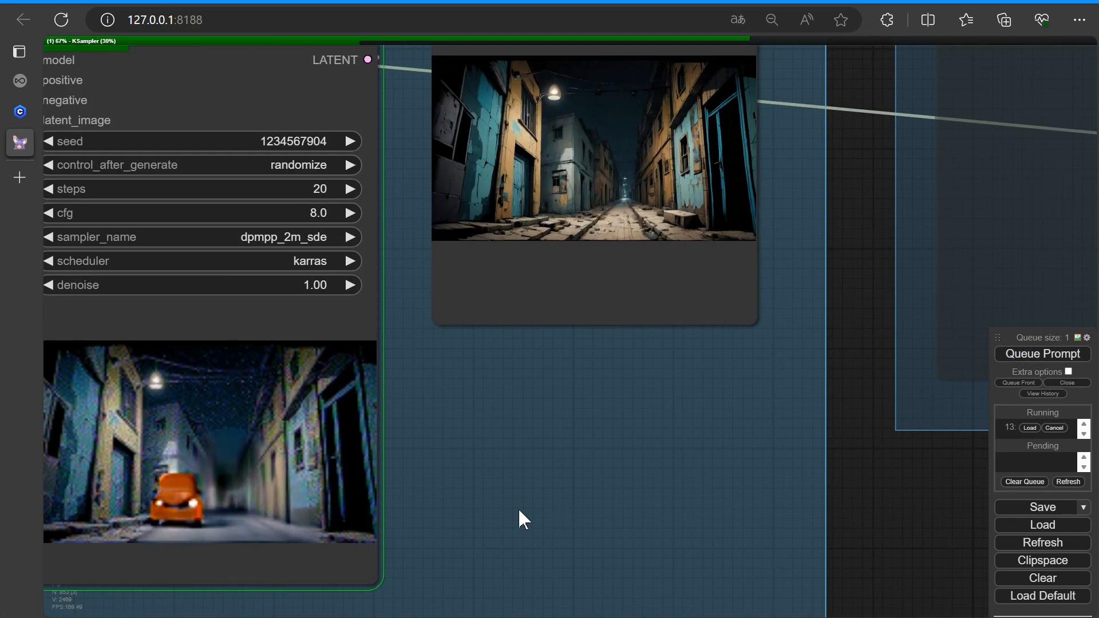
scroll(510, 421, "up", 2)
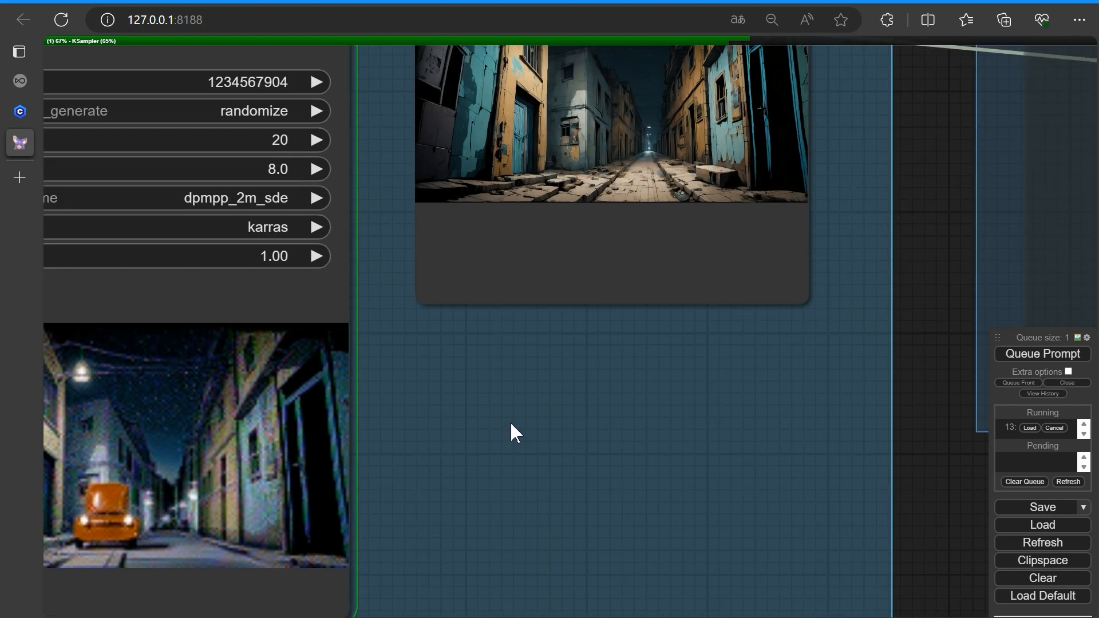
left_click_drag(510, 421, 479, 582)
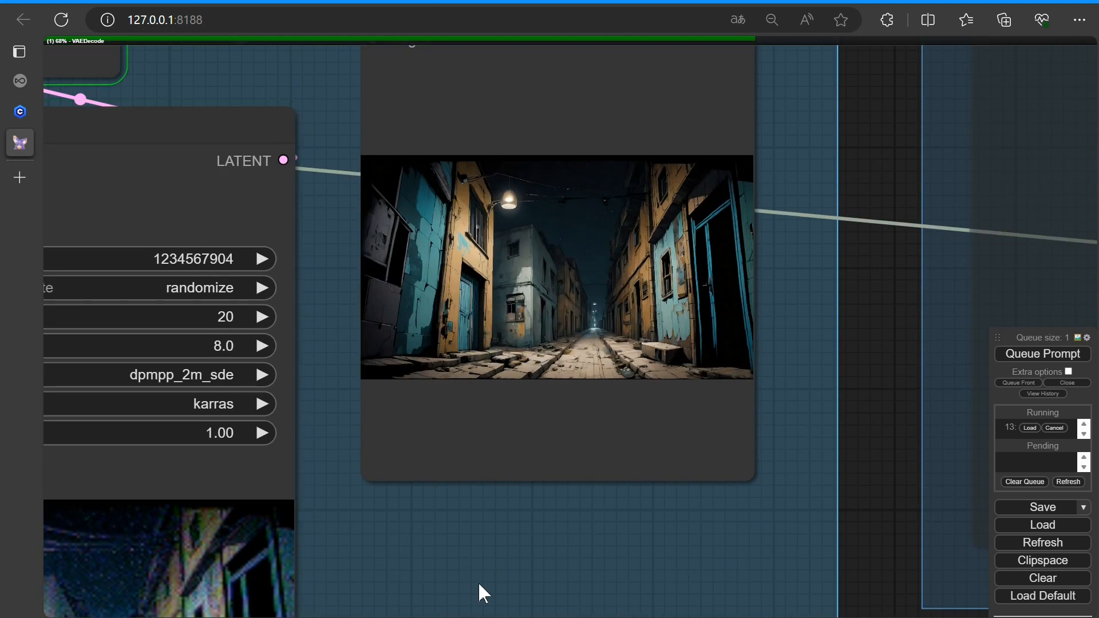
scroll(589, 506, "up", 10)
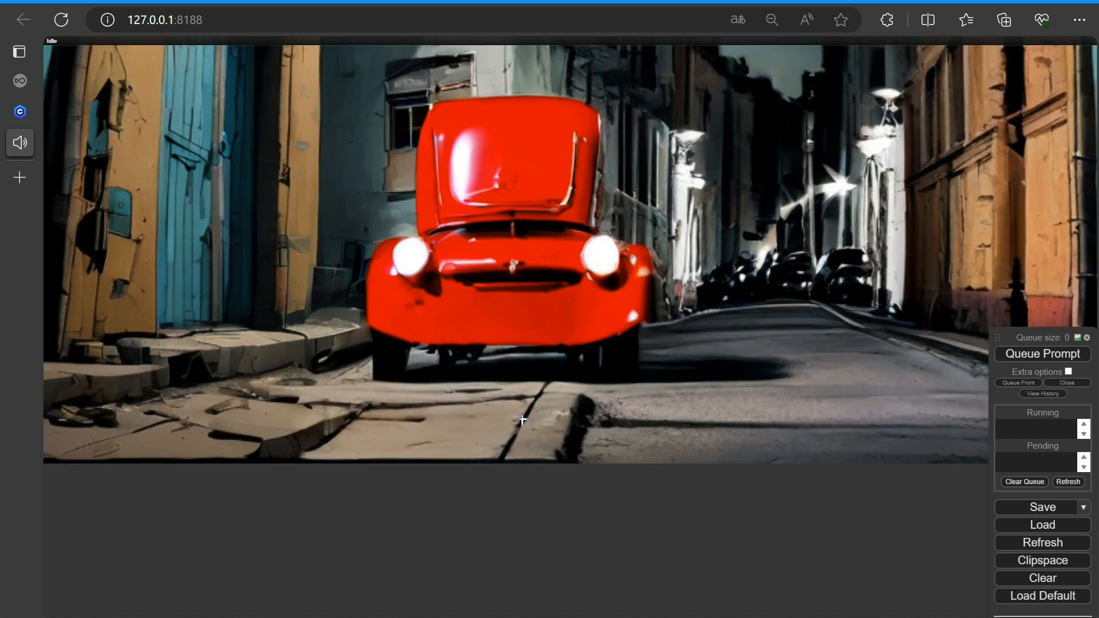
scroll(522, 420, "down", 20)
scroll(357, 498, "up", 15)
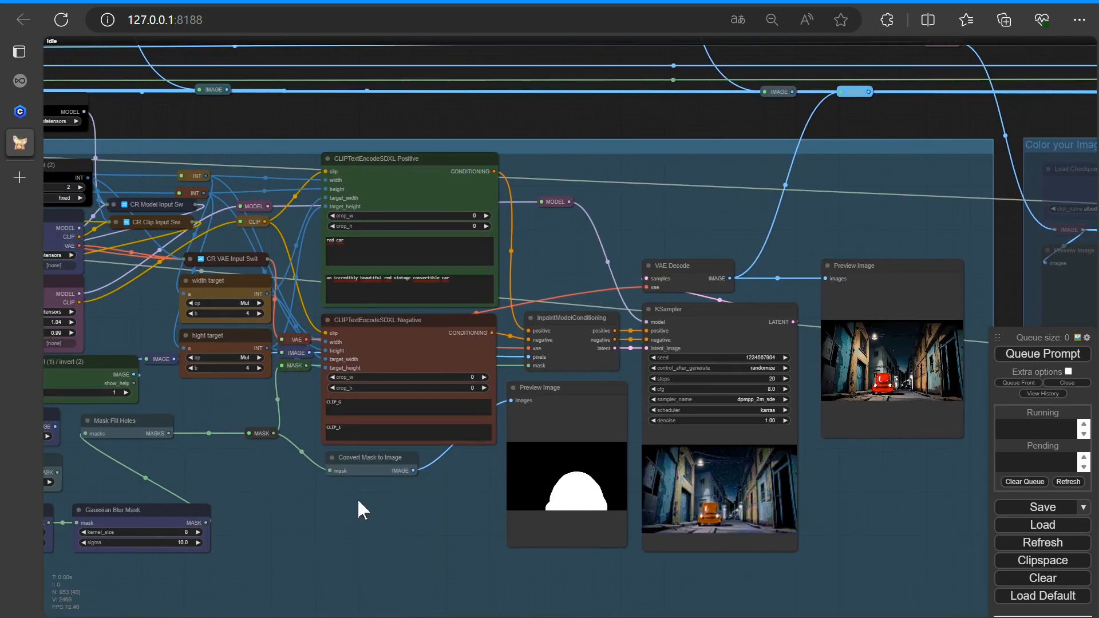
scroll(297, 224, "down", 4)
left_click_drag(727, 169, 355, 165)
scroll(664, 366, "up", 4)
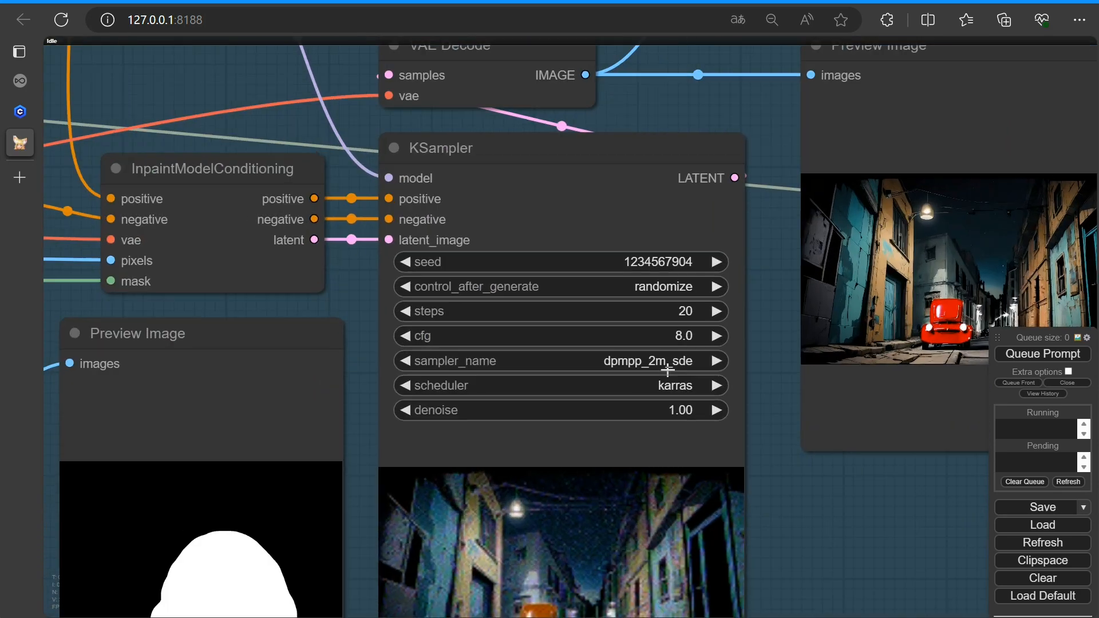
Convert the KSampler's seed widget into an input
right_click(558, 216)
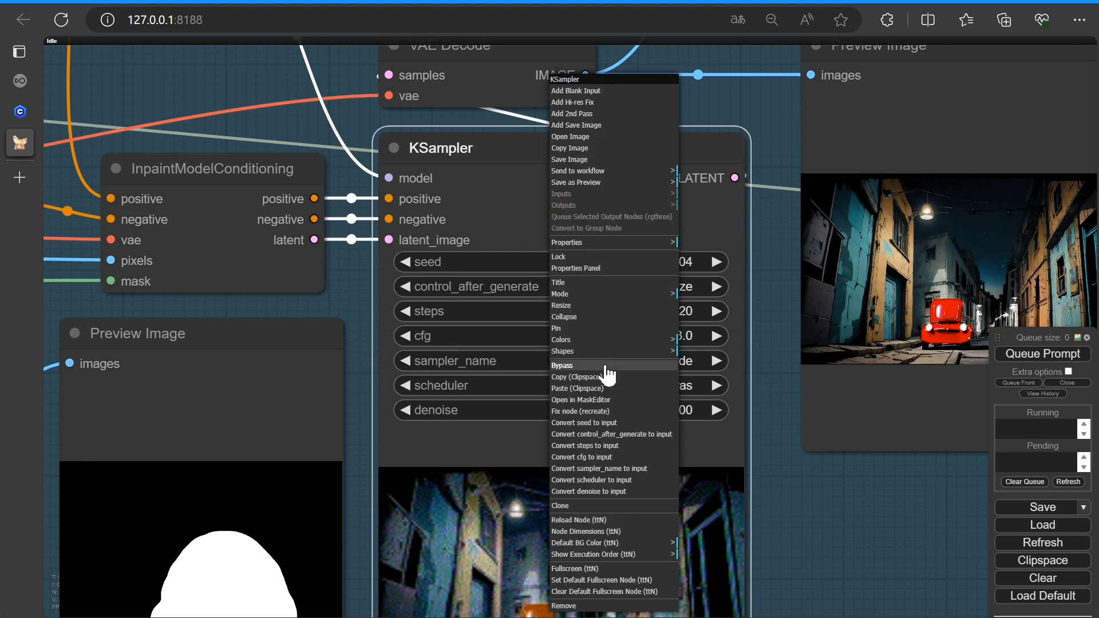
left_click(627, 424)
left_click_drag(389, 260, 336, 282)
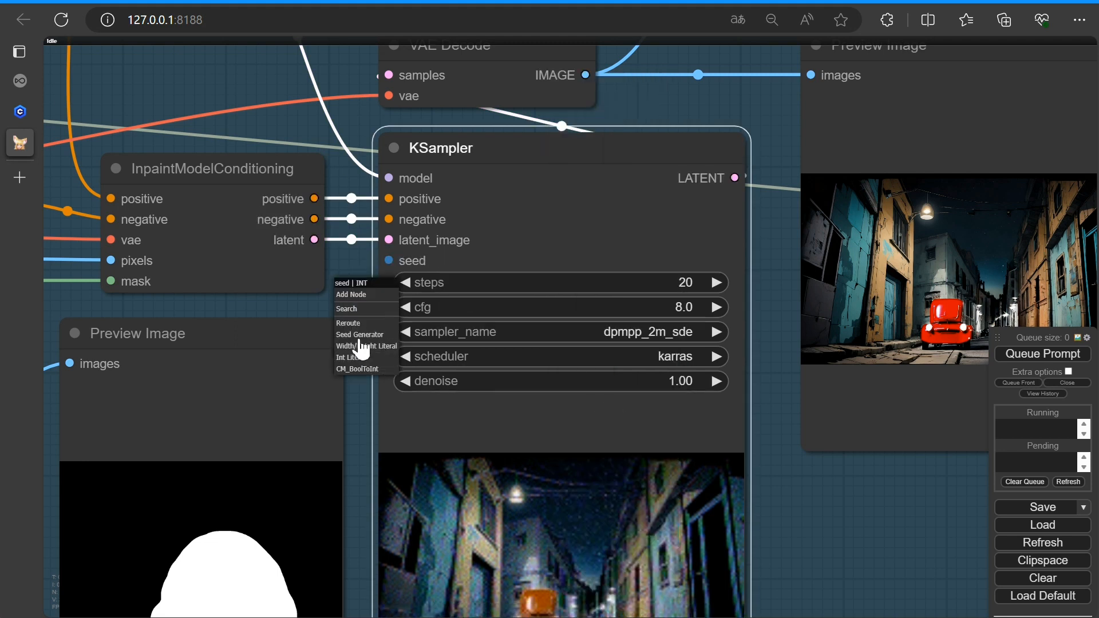
left_click(314, 299)
Add a Primitive node and connect its INT output to the KSampler's seed input
right_click(335, 290)
left_click(349, 292)
left_click(474, 247)
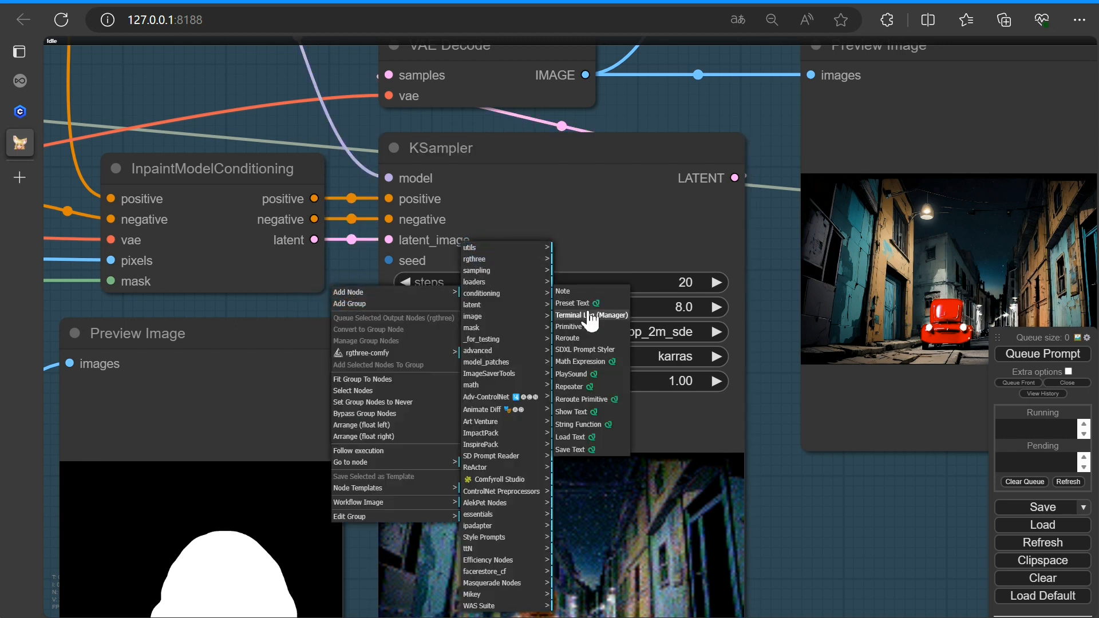
left_click(581, 327)
left_click_drag(406, 288, 218, 280)
left_click_drag(334, 304, 389, 261)
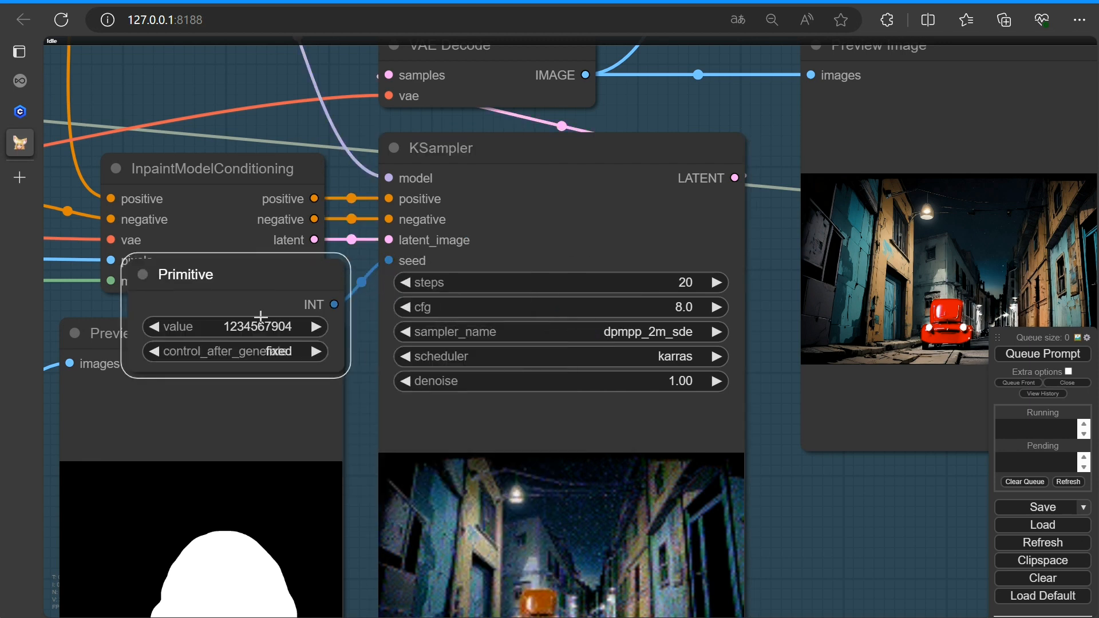
Queue the inpainting prompt with the Primitive-driven seed
left_click(1043, 354)
scroll(366, 441, "down", 8)
left_click_drag(297, 370, 151, 507)
left_click_drag(543, 565, 603, 469)
scroll(622, 434, "up", 5)
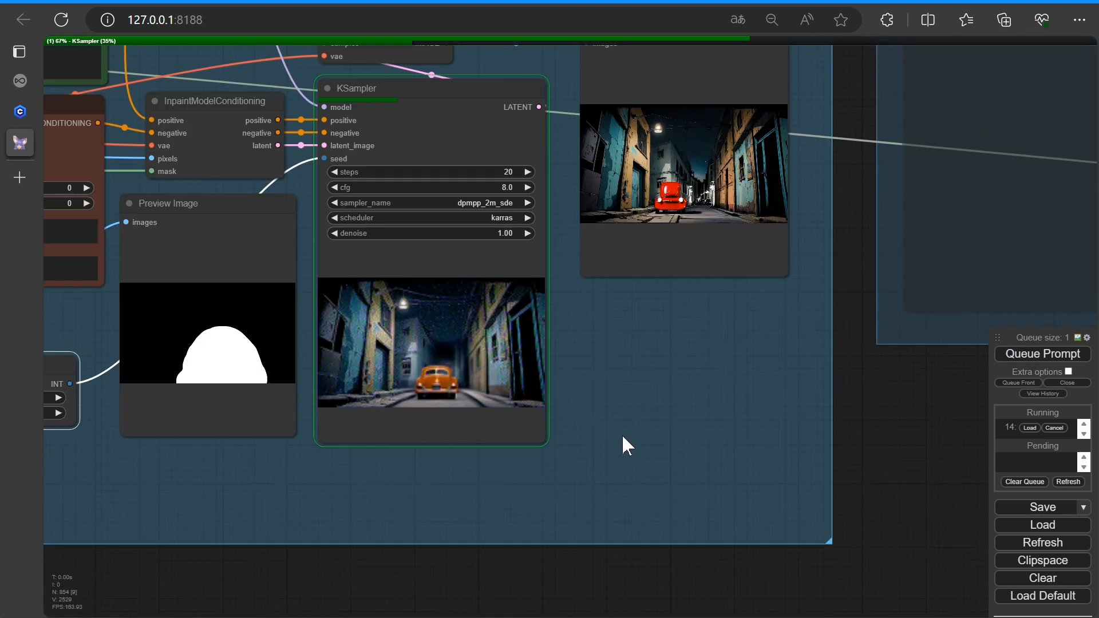
Examine the new inpainted red car result in the preview and final output image nodes
scroll(624, 434, "down", 3)
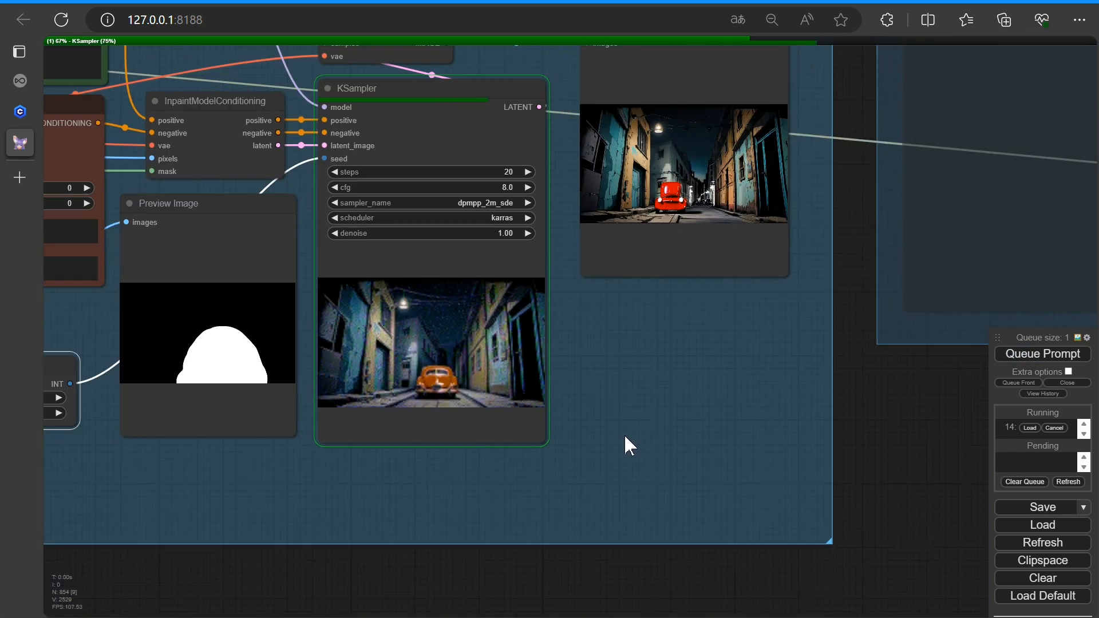
scroll(625, 437, "up", 10)
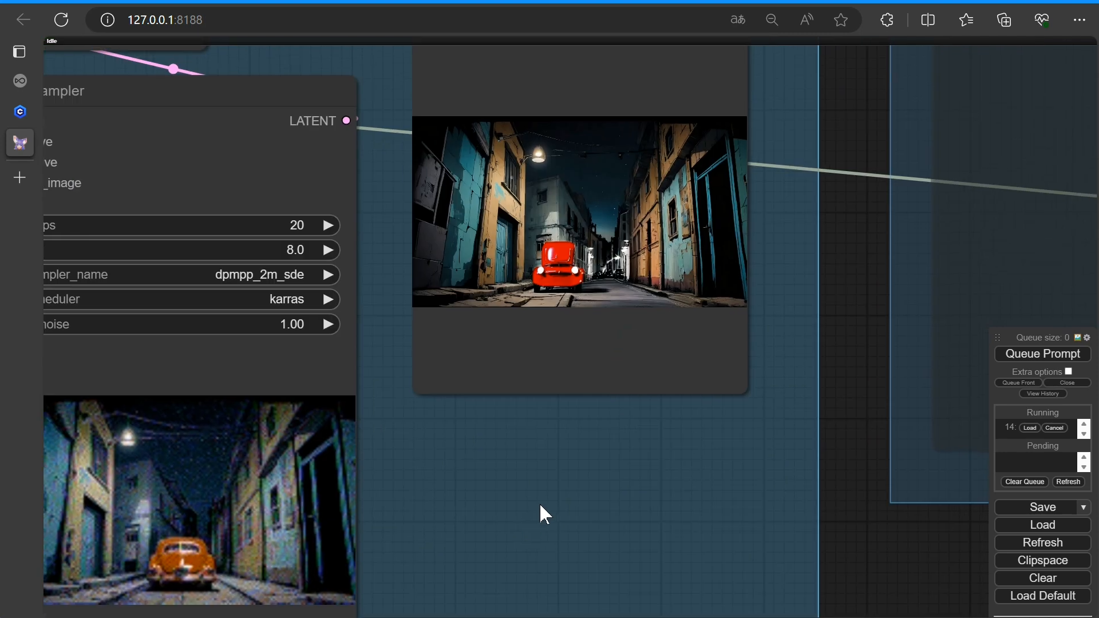
left_click_drag(607, 439, 633, 563)
scroll(861, 334, "up", 4)
left_click_drag(907, 286, 917, 405)
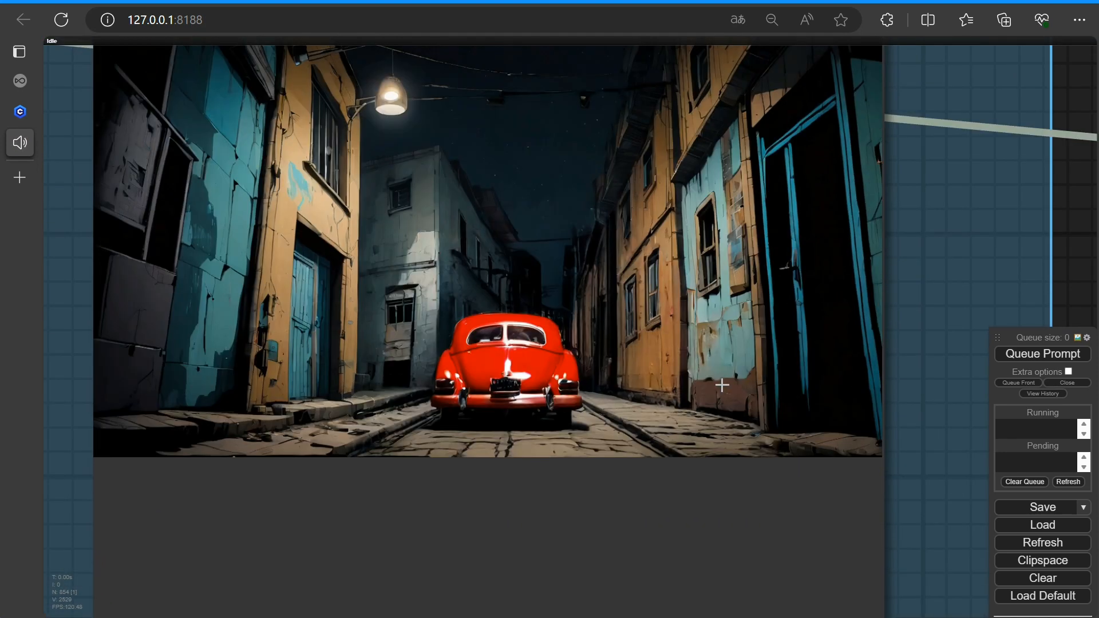
scroll(722, 385, "down", 3)
scroll(414, 380, "up", 3)
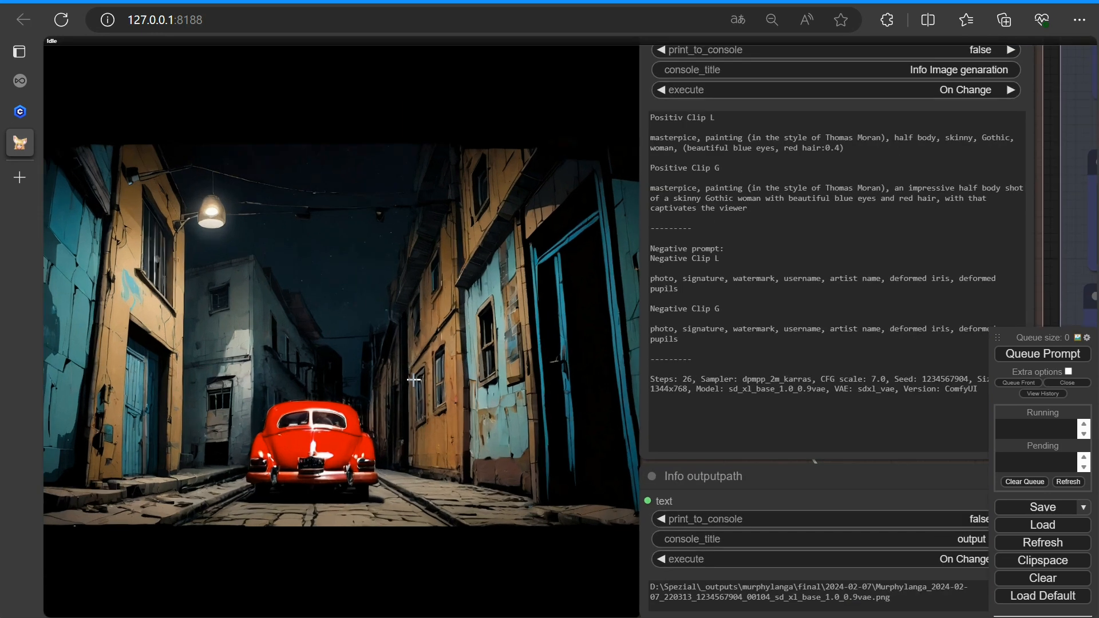
scroll(414, 380, "down", 8)
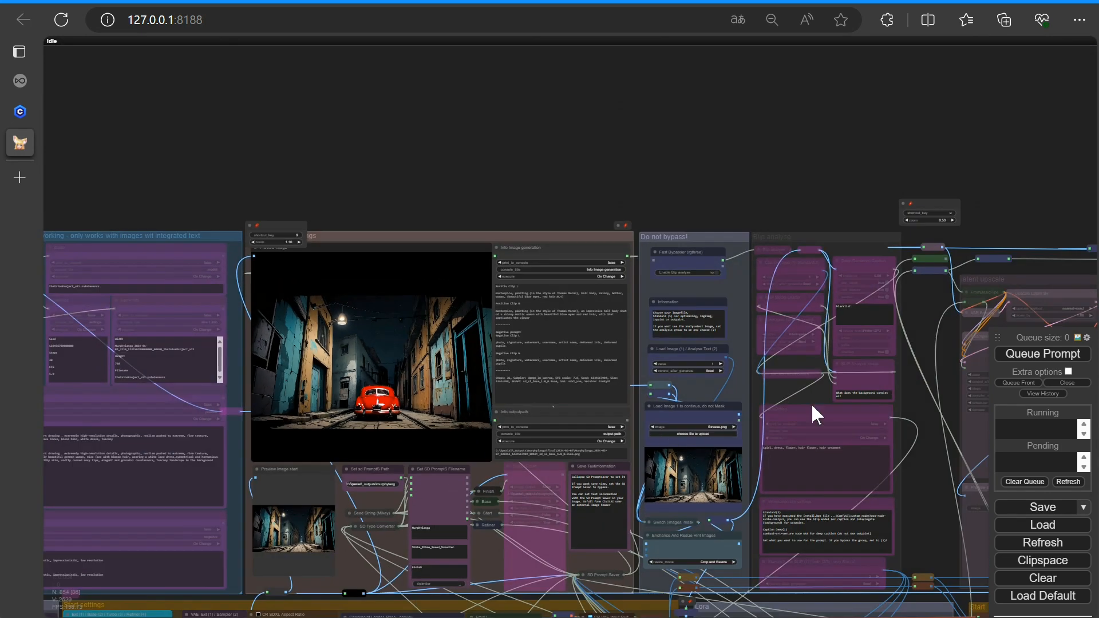